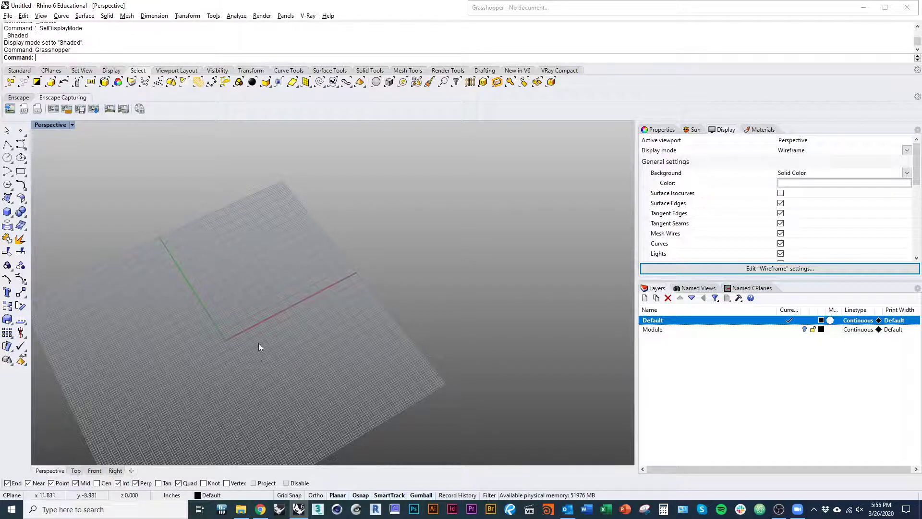
Launch Grasshopper and widen its window so it covers most of the screen beside the Perspective viewport.
{"action": "right_click_drag", "start_coordinate": [258, 343], "coordinate": [284, 373], "text": "shift"}
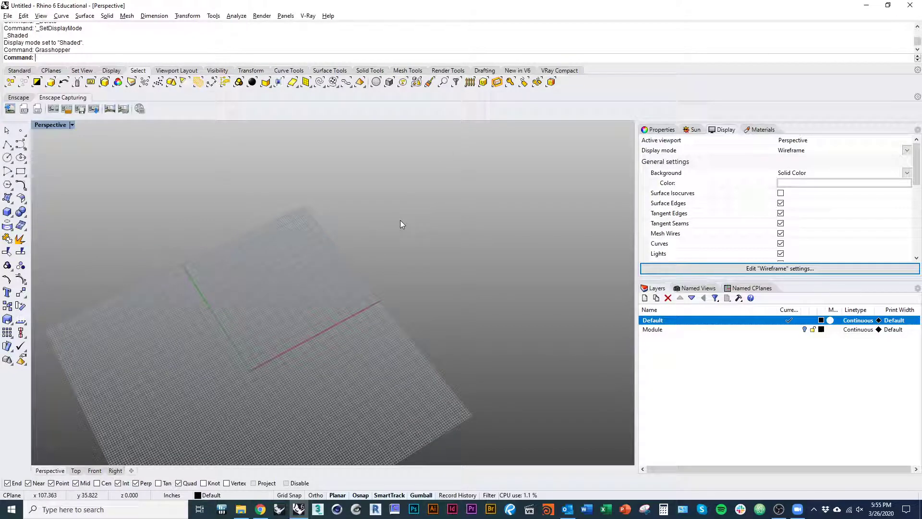
{"action": "type", "text": "Grasshopper"}
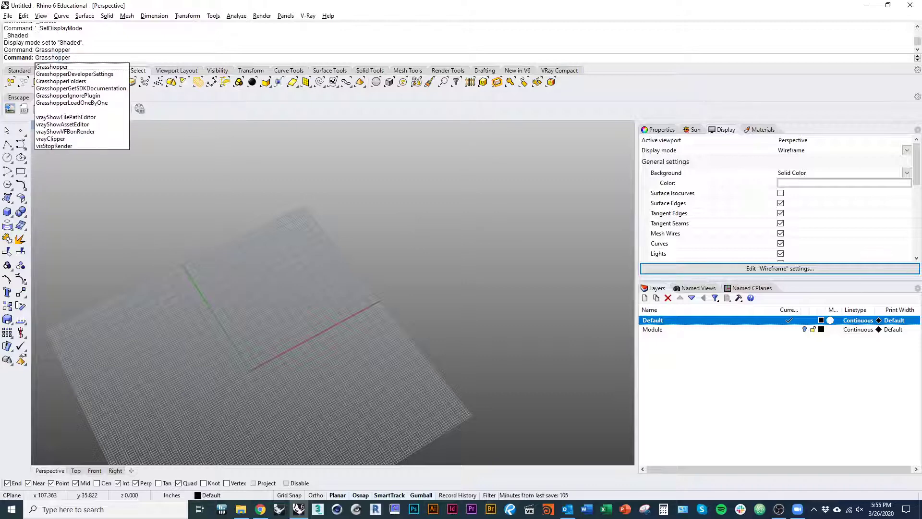
{"action": "key", "text": "Return"}
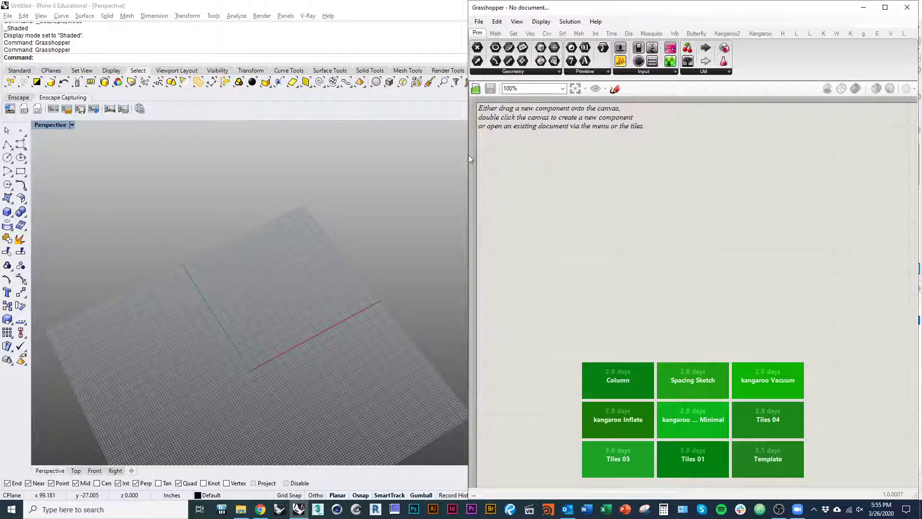
{"action": "left_click_drag", "start_coordinate": [469, 154], "coordinate": [300, 155]}
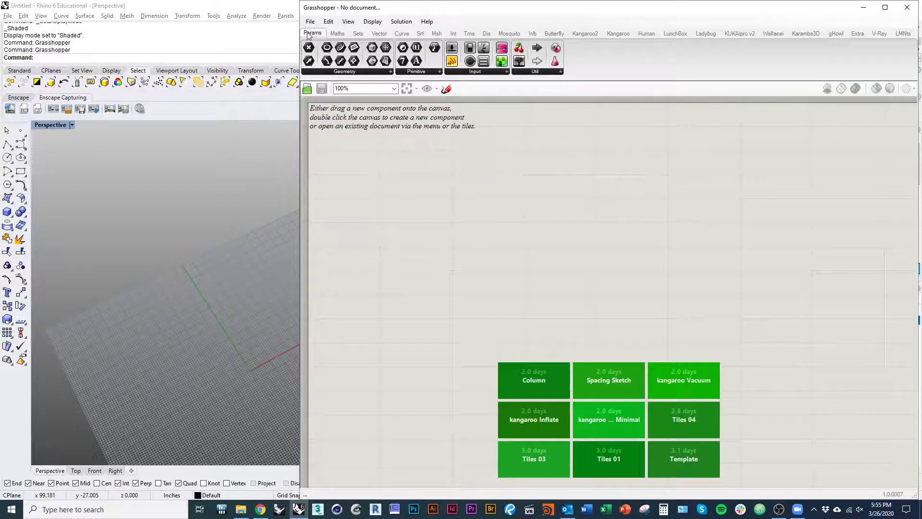
Add a Surface geometry parameter to the empty Grasshopper canvas and position it near the canvas's upper-left corner.
{"action": "left_click", "coordinate": [345, 72]}
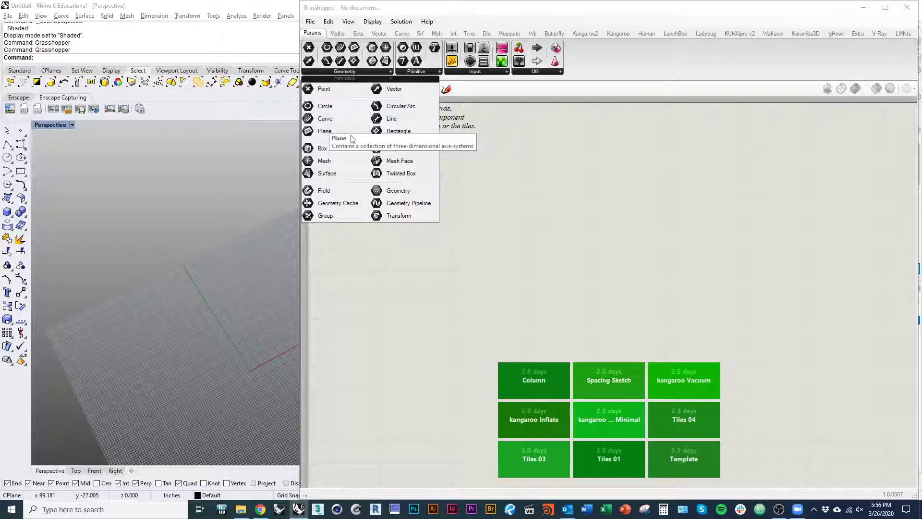
{"action": "left_click", "coordinate": [347, 174]}
{"action": "left_click", "coordinate": [445, 198]}
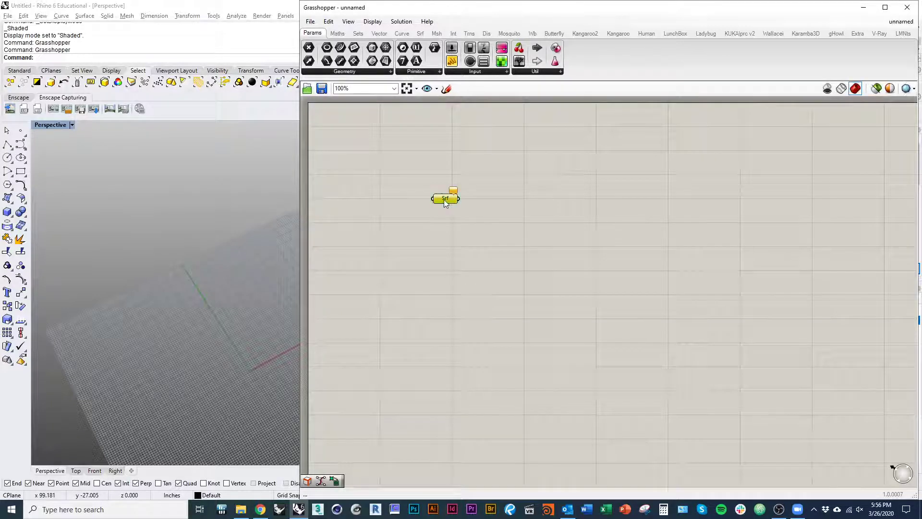
{"action": "left_click_drag", "start_coordinate": [444, 199], "coordinate": [431, 201]}
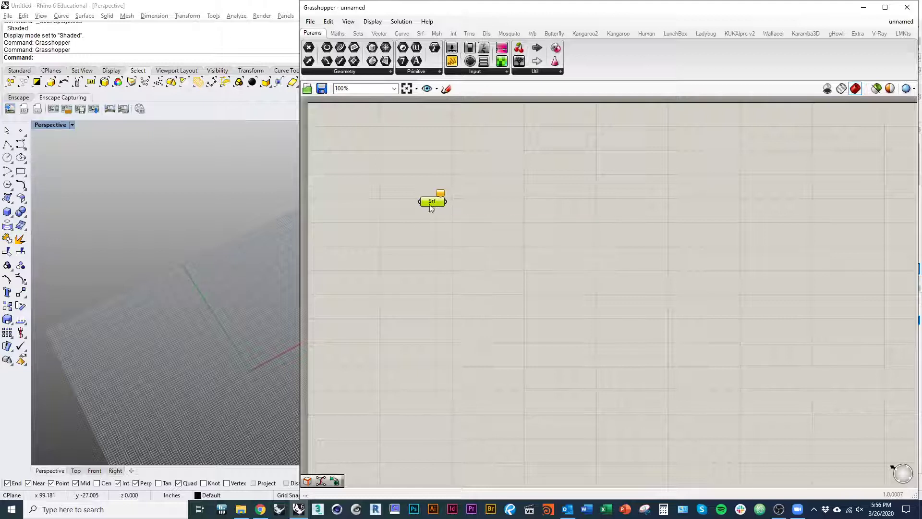
{"action": "scroll", "coordinate": [524, 252], "scroll_direction": "down", "scroll_amount": 2}
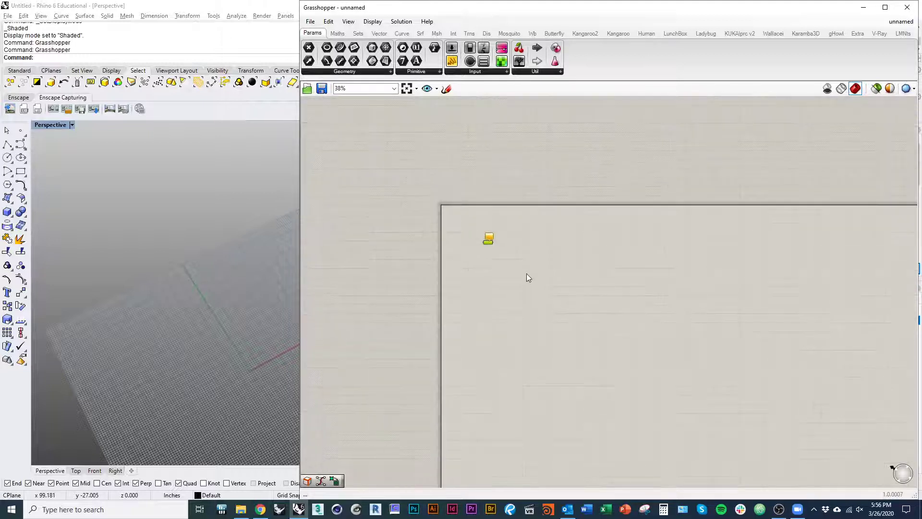
{"action": "scroll", "coordinate": [435, 221], "scroll_direction": "up", "scroll_amount": 5}
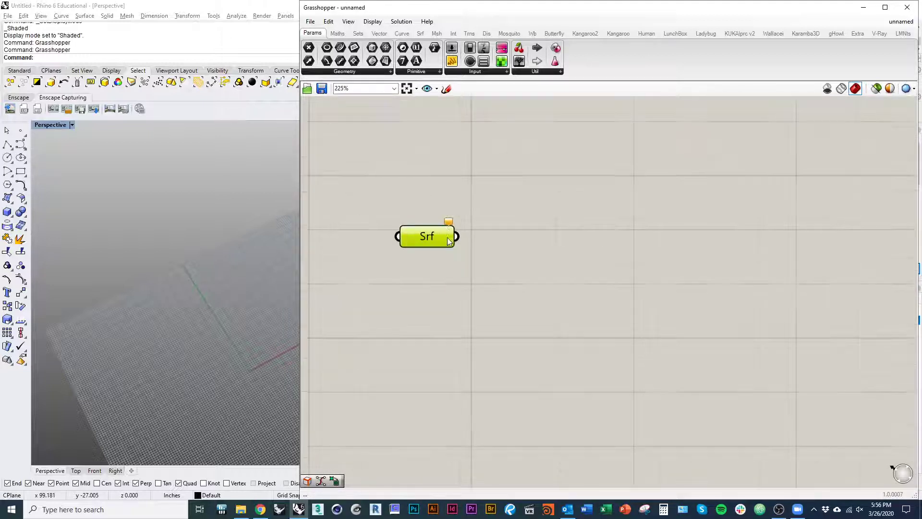
{"action": "left_click", "coordinate": [477, 287]}
{"action": "scroll", "coordinate": [489, 218], "scroll_direction": "down", "scroll_amount": 3}
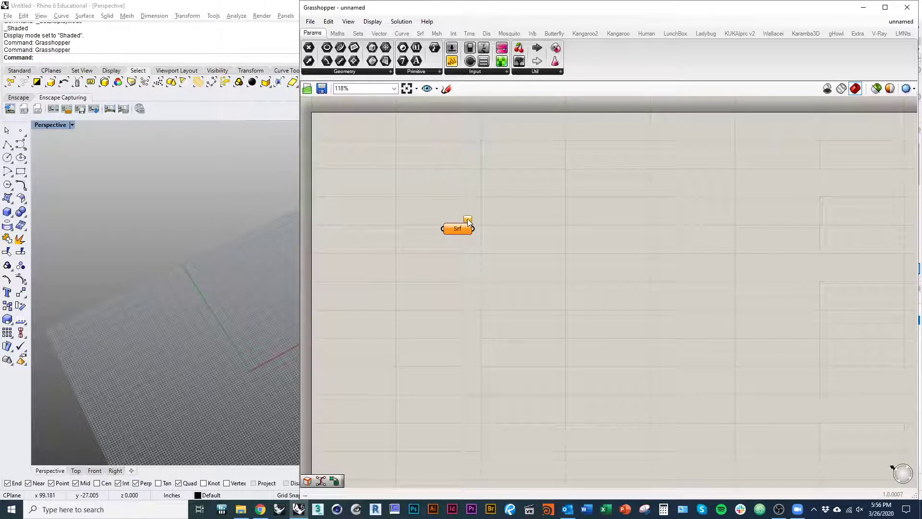
{"action": "mouse_move", "coordinate": [468, 221]}
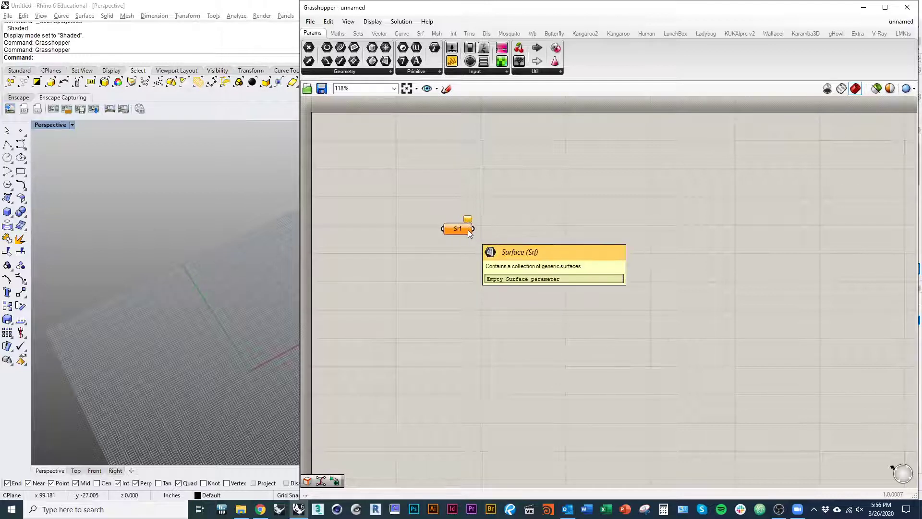
{"action": "left_click_drag", "start_coordinate": [466, 229], "coordinate": [438, 224]}
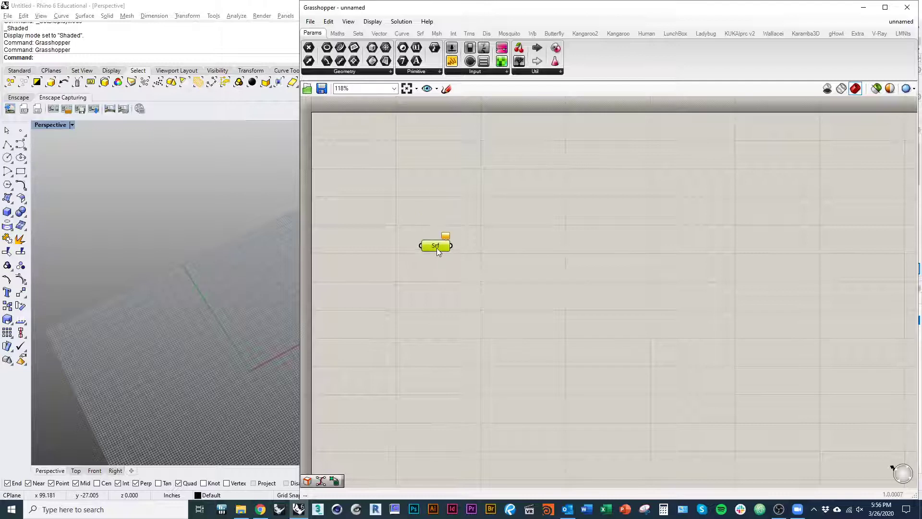
Draw a vertical plane surface about 43 in long and 18 in high, standing on the grid in Rhino's Perspective viewport.
{"action": "mouse_move", "coordinate": [123, 316]}
{"action": "right_mouse_down"}
{"action": "mouse_move", "coordinate": [101, 313]}
{"action": "mouse_move", "coordinate": [123, 309]}
{"action": "right_mouse_up"}
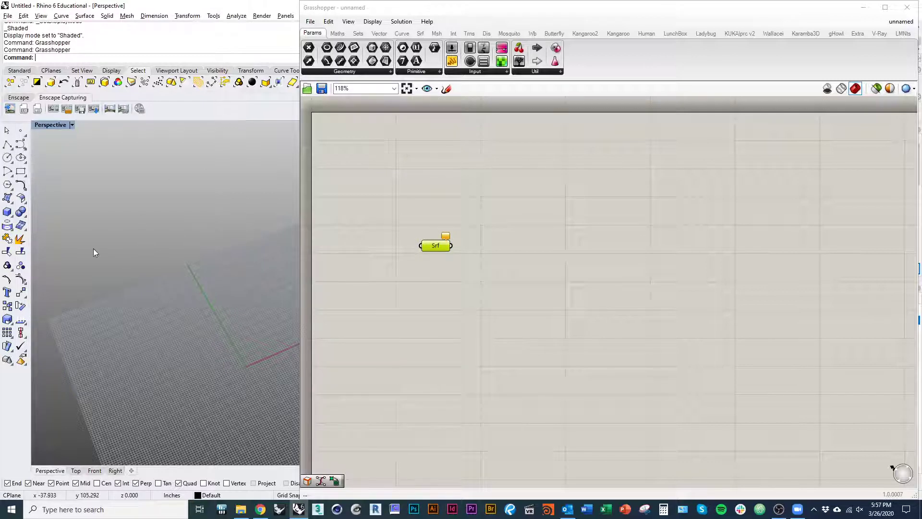
{"action": "left_click", "coordinate": [14, 204]}
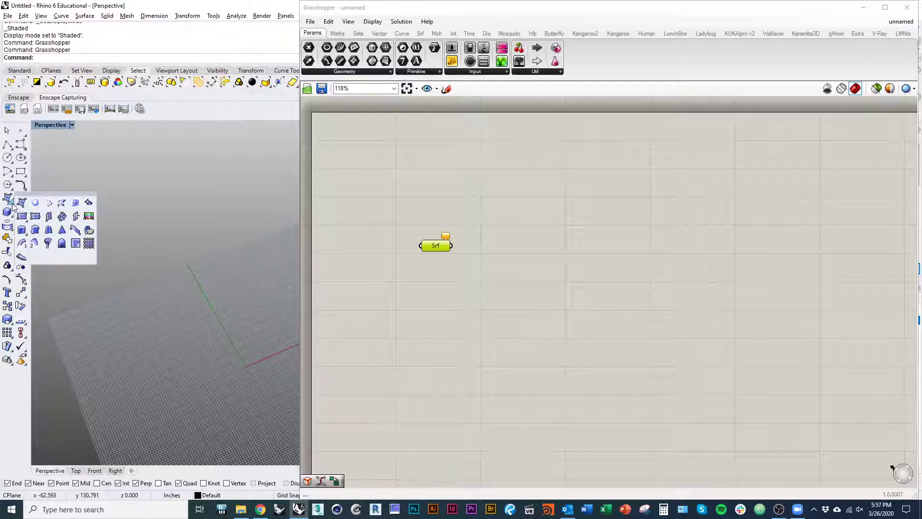
{"action": "left_click", "coordinate": [48, 217]}
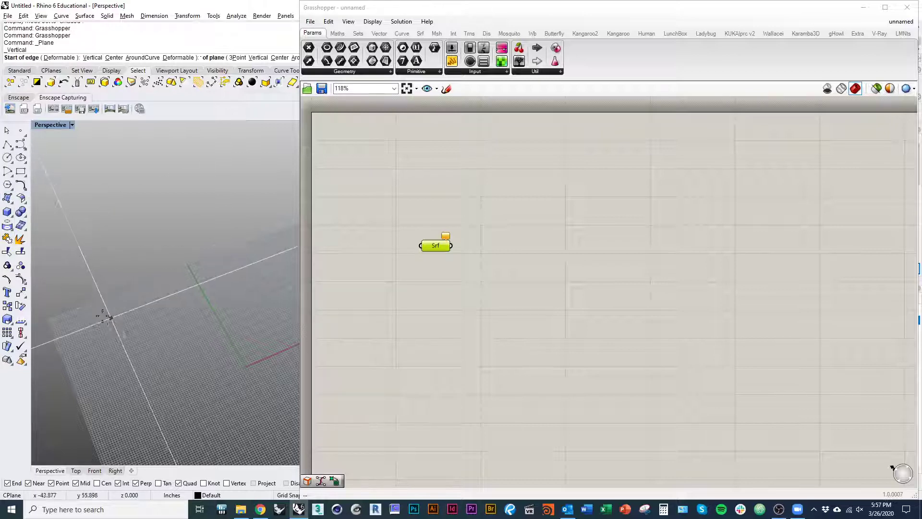
{"action": "left_click", "coordinate": [130, 318]}
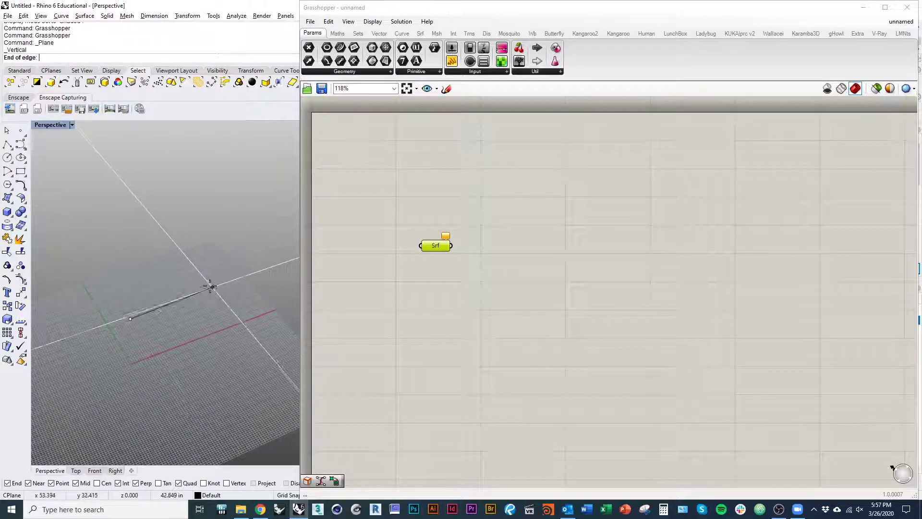
{"action": "left_click", "coordinate": [219, 289]}
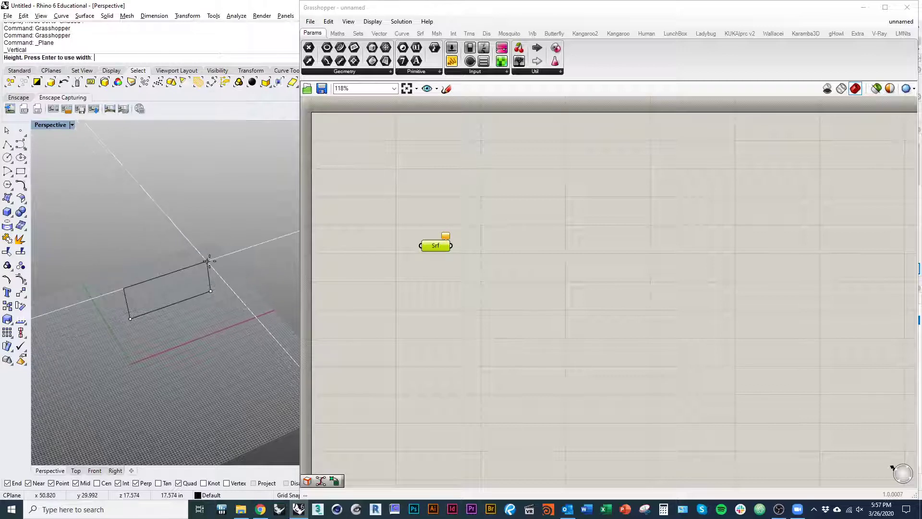
{"action": "left_click", "coordinate": [217, 324]}
{"action": "scroll", "coordinate": [198, 342], "scroll_direction": "up", "scroll_amount": 4}
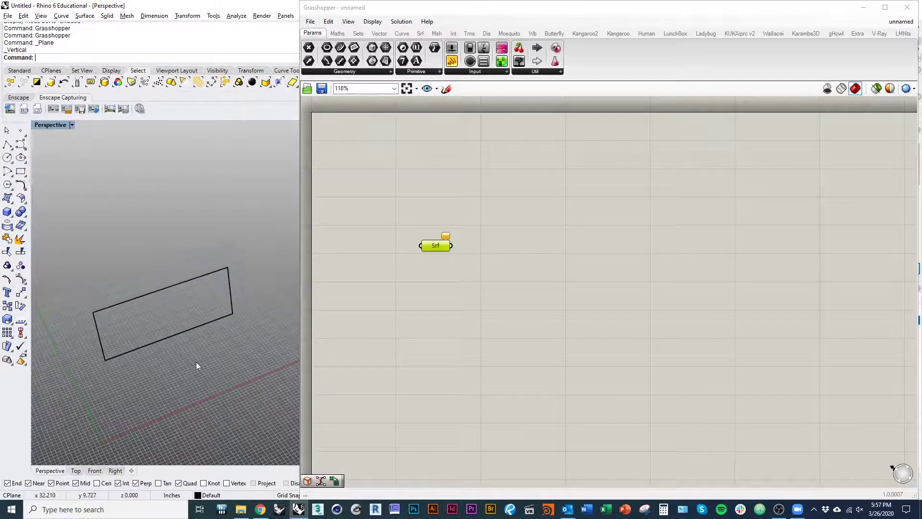
{"action": "left_click", "coordinate": [196, 327]}
{"action": "right_click_drag", "start_coordinate": [195, 362], "coordinate": [217, 374], "text": "shift"}
{"action": "scroll", "coordinate": [191, 340], "scroll_direction": "down", "scroll_amount": 1}
{"action": "left_click", "coordinate": [211, 353]}
Nudge the Surface parameter on the canvas and set the Perspective viewport's display mode to Shaded.
{"action": "left_click", "coordinate": [439, 299]}
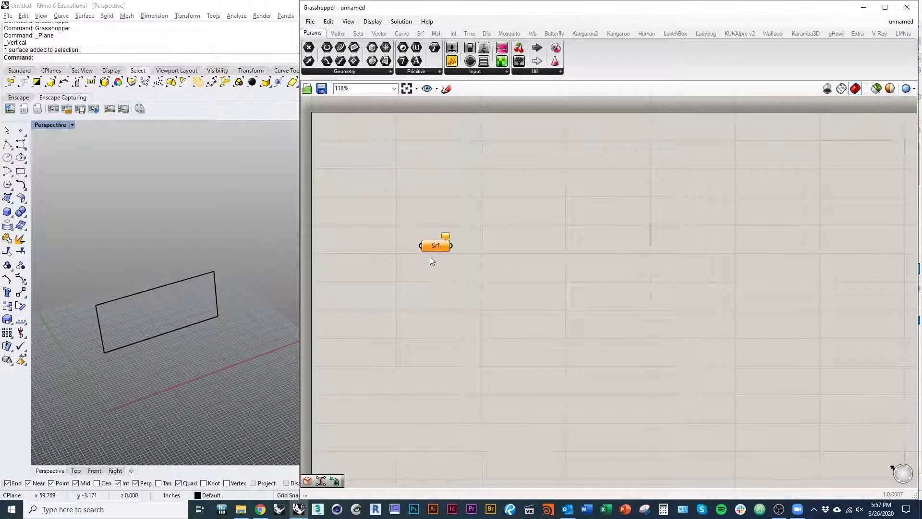
{"action": "left_click_drag", "start_coordinate": [436, 248], "coordinate": [427, 241]}
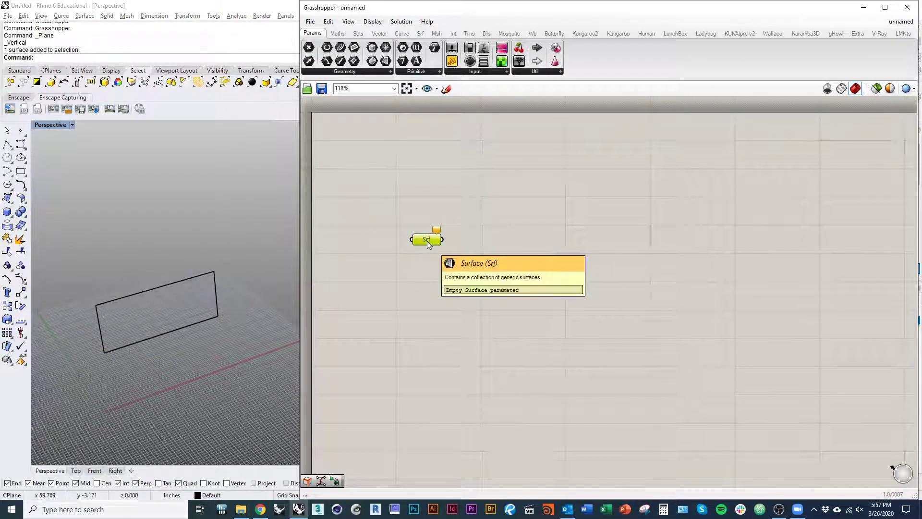
{"action": "left_click", "coordinate": [72, 125]}
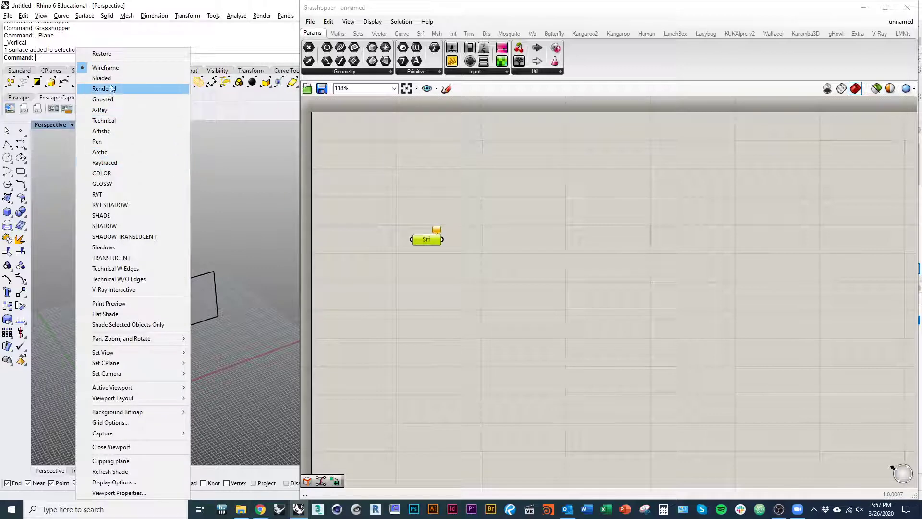
{"action": "left_click", "coordinate": [99, 78]}
Reference the vertical plane in the Surface parameter using Set one Surface, and move the parameter slightly up the canvas.
{"action": "left_click", "coordinate": [422, 273]}
{"action": "left_click", "coordinate": [427, 240]}
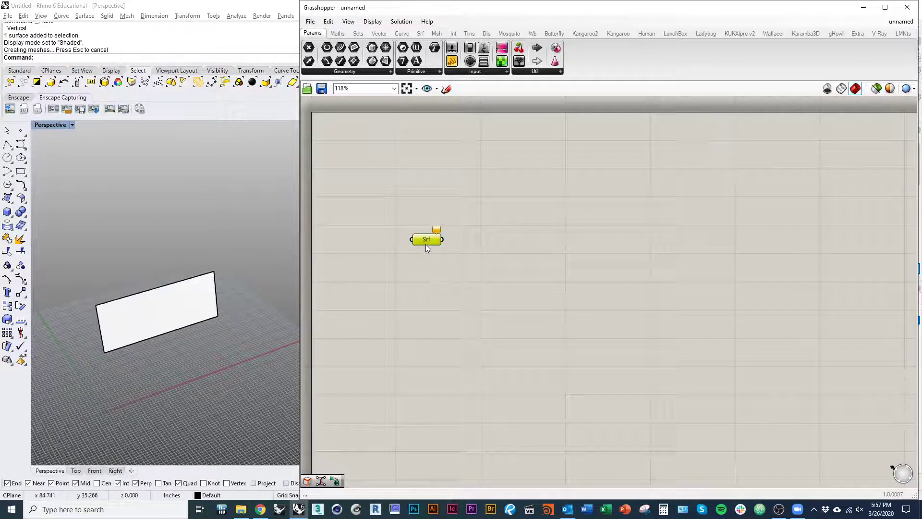
{"action": "right_click", "coordinate": [426, 244]}
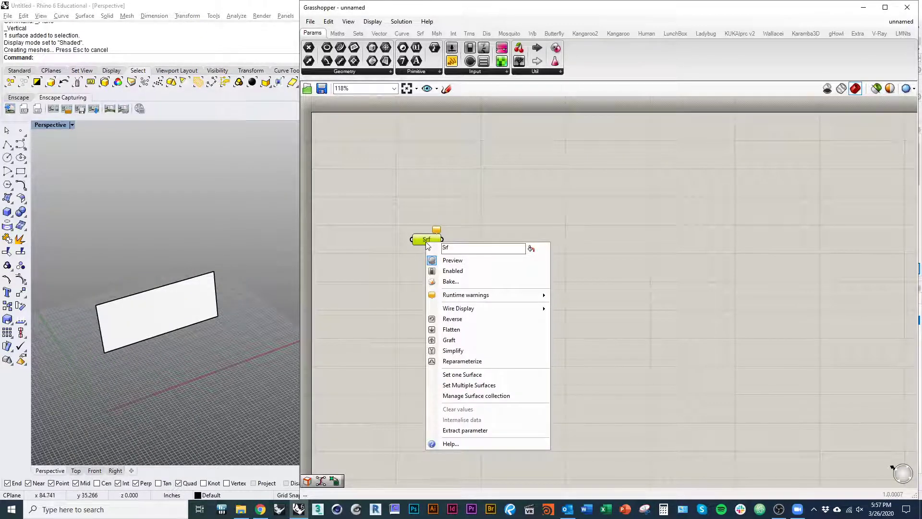
{"action": "left_click", "coordinate": [507, 380]}
{"action": "left_click", "coordinate": [177, 315]}
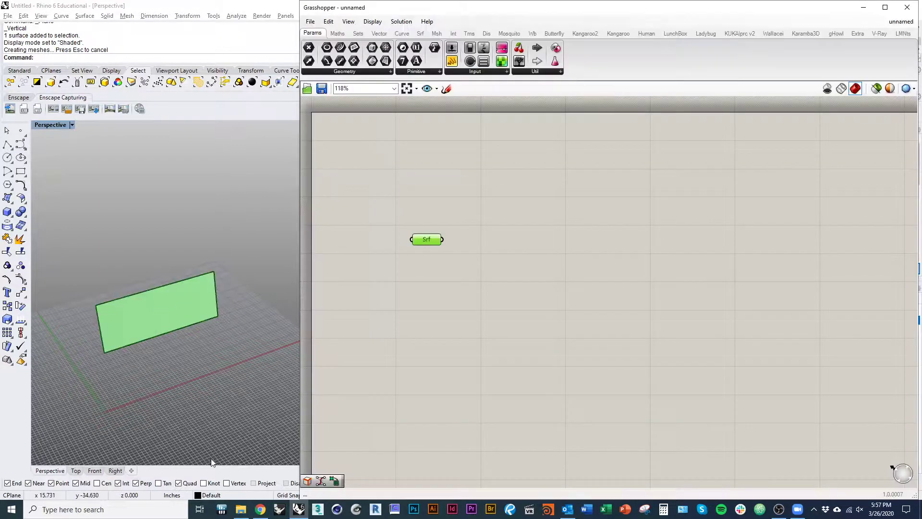
{"action": "left_click", "coordinate": [463, 295]}
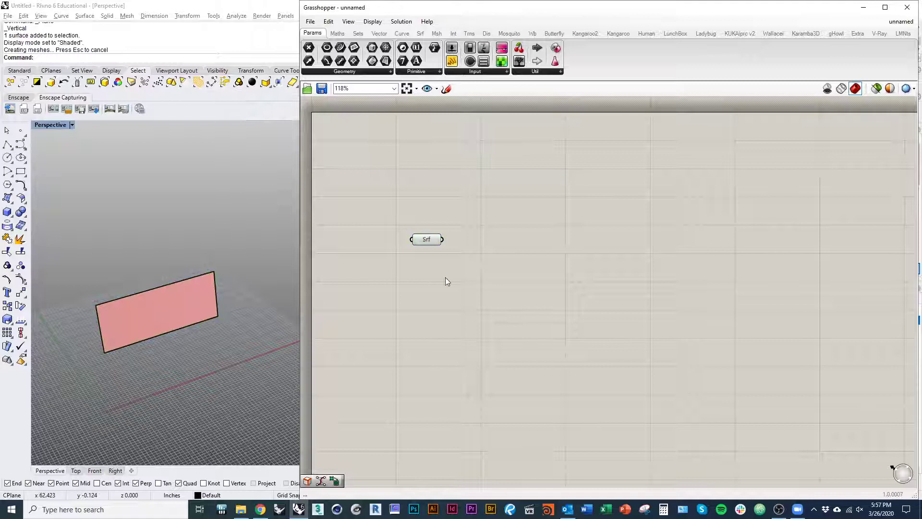
{"action": "left_click", "coordinate": [430, 240]}
{"action": "left_click_drag", "start_coordinate": [430, 240], "coordinate": [425, 222]}
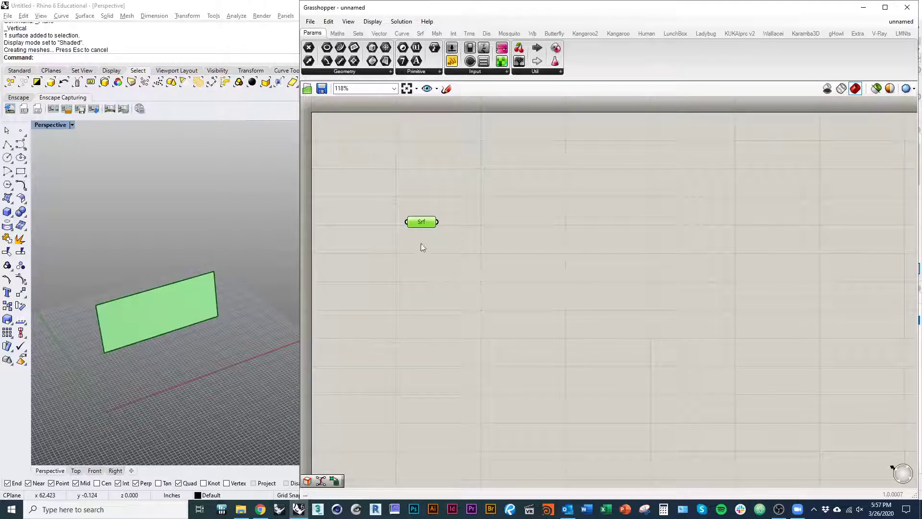
Move the referenced vertical plane a short distance in the Perspective viewport, mostly toward the positive Y direction.
{"action": "left_click", "coordinate": [165, 324]}
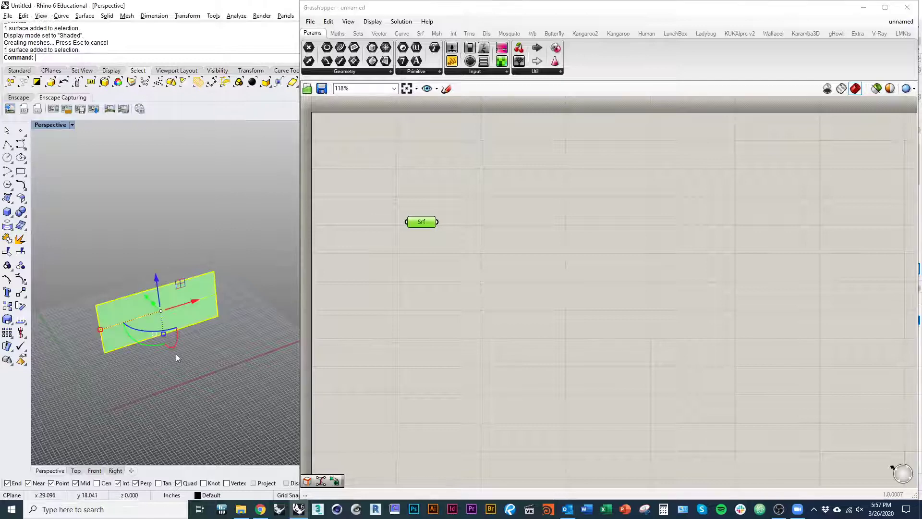
{"action": "right_click_drag", "start_coordinate": [178, 356], "coordinate": [185, 270]}
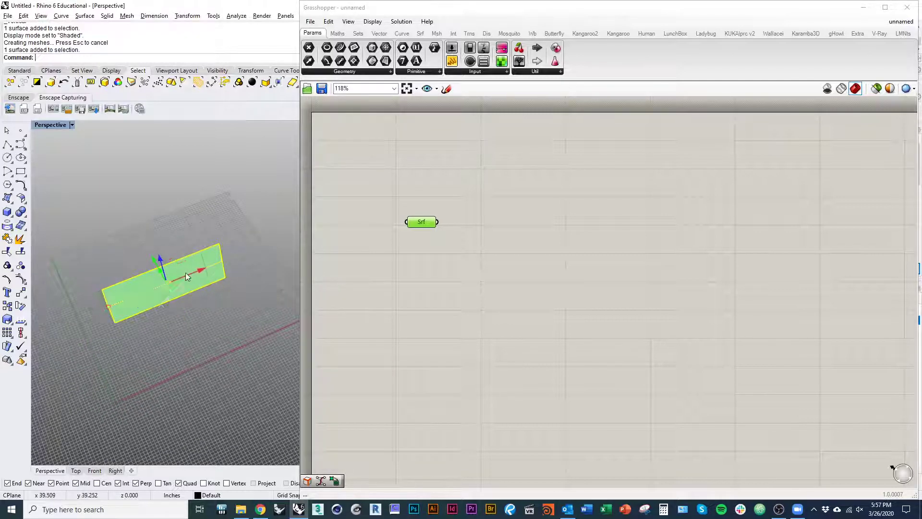
{"action": "left_click_drag", "start_coordinate": [186, 273], "coordinate": [173, 258]}
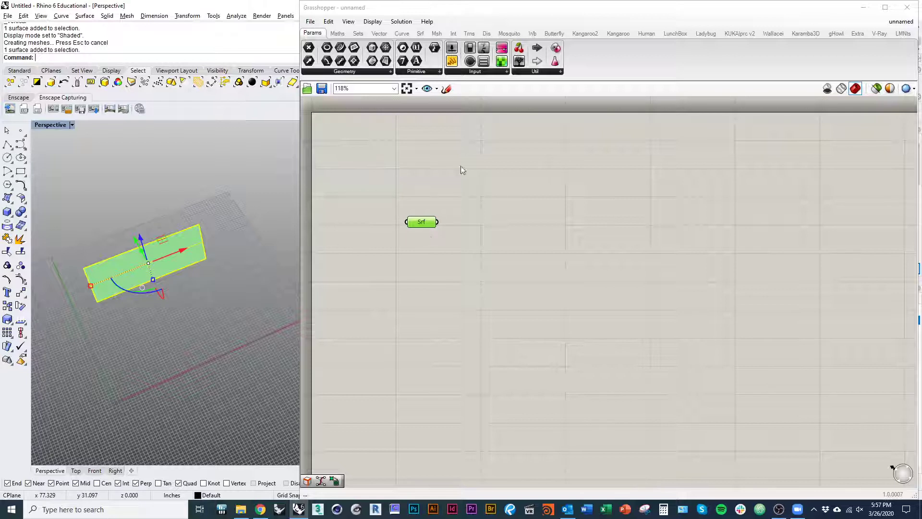
{"action": "left_click", "coordinate": [220, 275]}
{"action": "left_click", "coordinate": [395, 288]}
Select and deselect the Surface parameter, shifting it slightly, to compare its preview colours on the plane in the viewport.
{"action": "right_click_drag", "start_coordinate": [413, 256], "coordinate": [405, 287]}
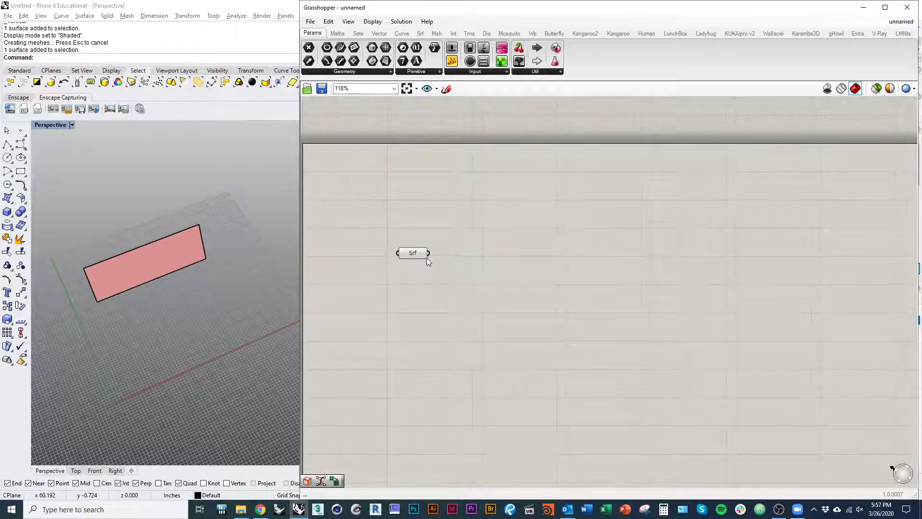
{"action": "left_click_drag", "start_coordinate": [416, 255], "coordinate": [407, 263]}
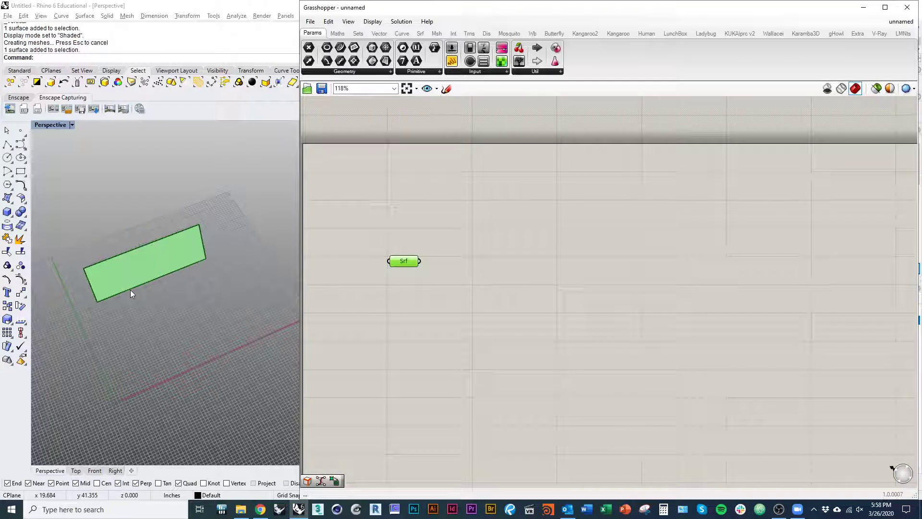
{"action": "left_click", "coordinate": [118, 339]}
{"action": "right_click_drag", "start_coordinate": [175, 295], "coordinate": [188, 317], "text": "shift"}
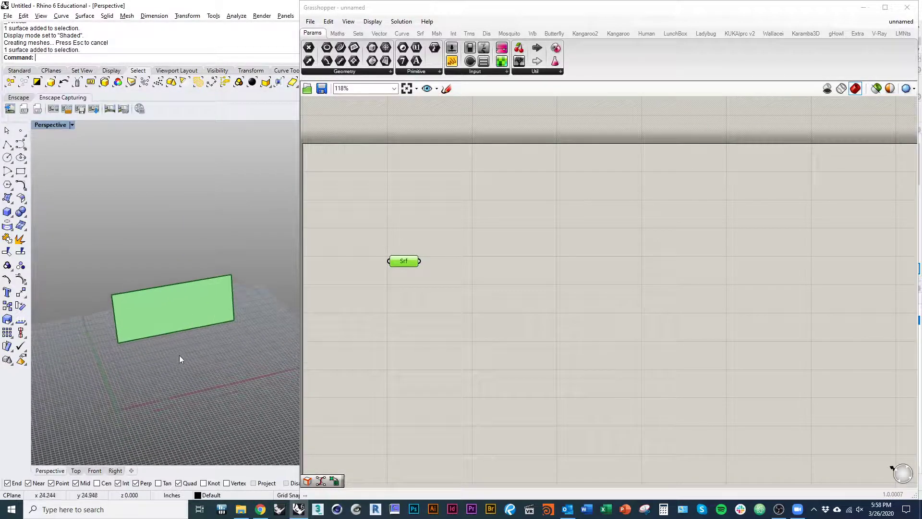
{"action": "scroll", "coordinate": [175, 351], "scroll_direction": "up", "scroll_amount": 2}
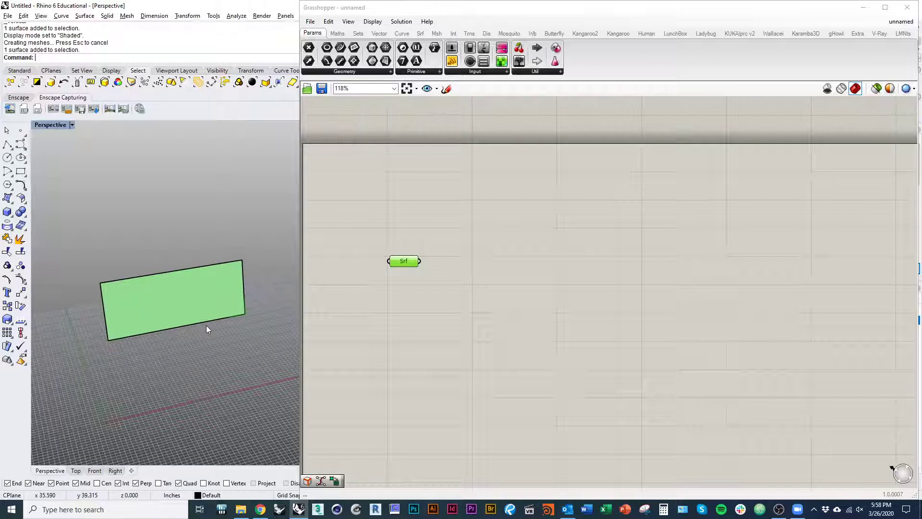
{"action": "left_click", "coordinate": [434, 297]}
{"action": "left_click", "coordinate": [405, 263]}
{"action": "left_click_drag", "start_coordinate": [405, 264], "coordinate": [400, 264]}
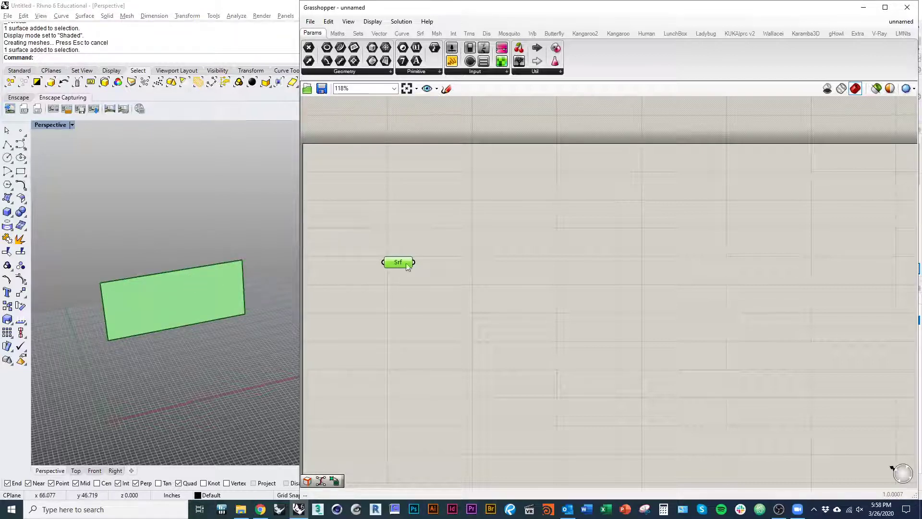
{"action": "left_click", "coordinate": [439, 170]}
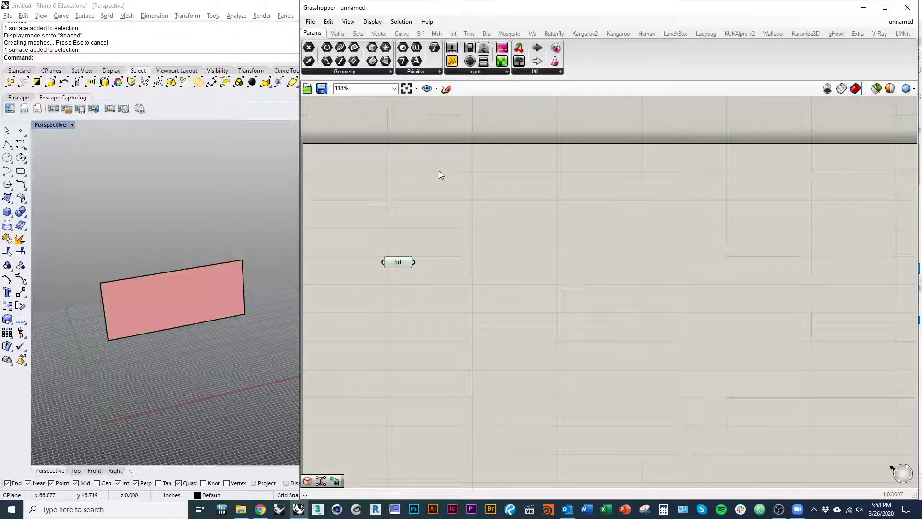
Add a Divide Surface component to the canvas just right of the Surface parameter.
{"action": "left_click", "coordinate": [420, 35]}
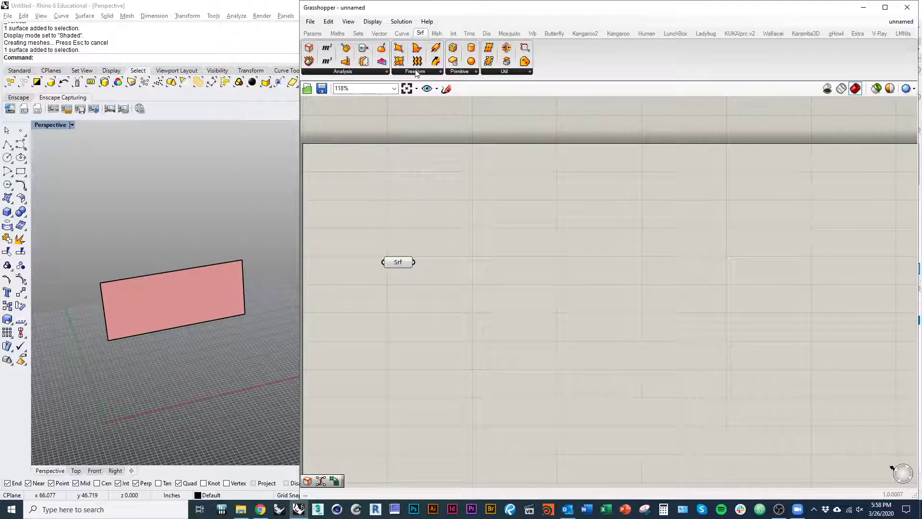
{"action": "left_click", "coordinate": [521, 73]}
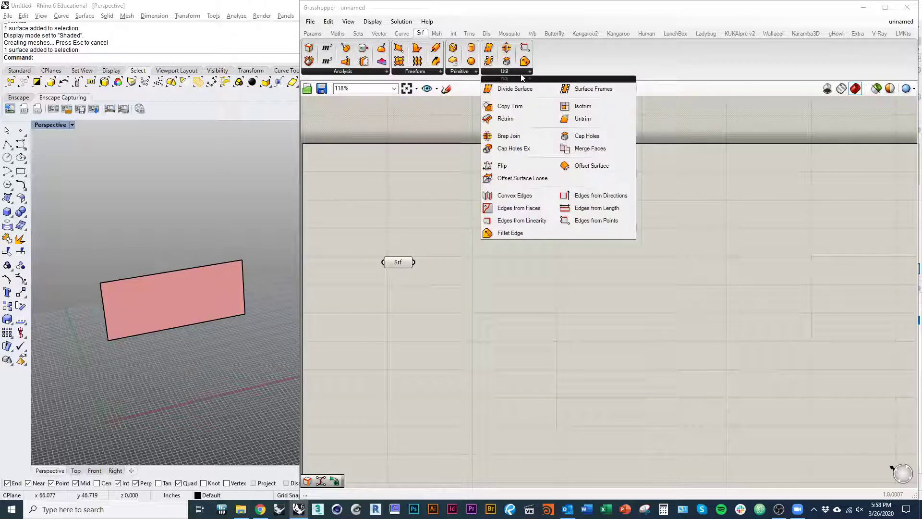
{"action": "left_click", "coordinate": [513, 90]}
{"action": "left_click", "coordinate": [487, 257]}
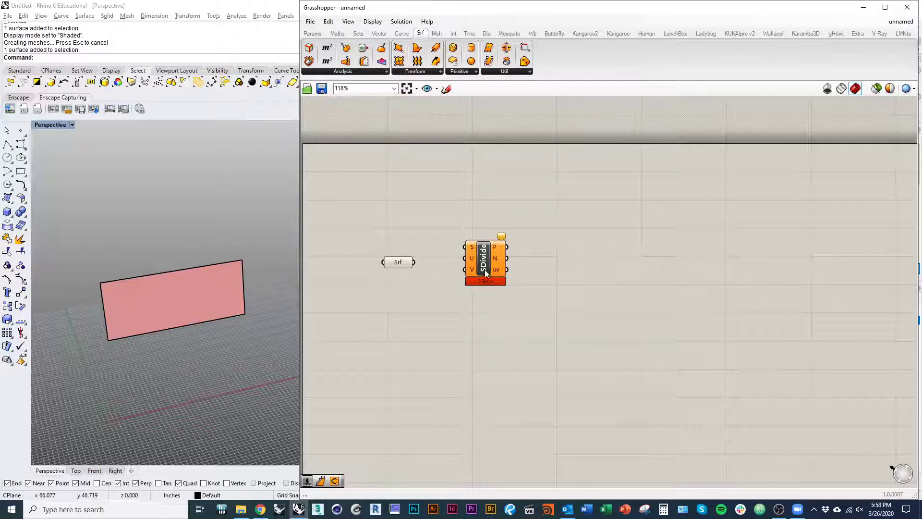
{"action": "left_click_drag", "start_coordinate": [485, 269], "coordinate": [489, 272]}
{"action": "left_click", "coordinate": [405, 341]}
{"action": "right_click_drag", "start_coordinate": [405, 199], "coordinate": [416, 204]}
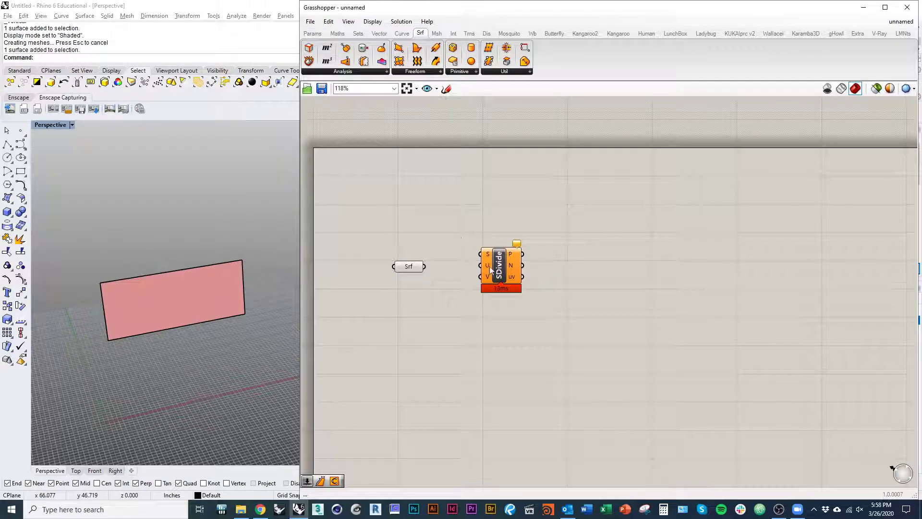
{"action": "right_click_drag", "start_coordinate": [455, 233], "coordinate": [437, 225]}
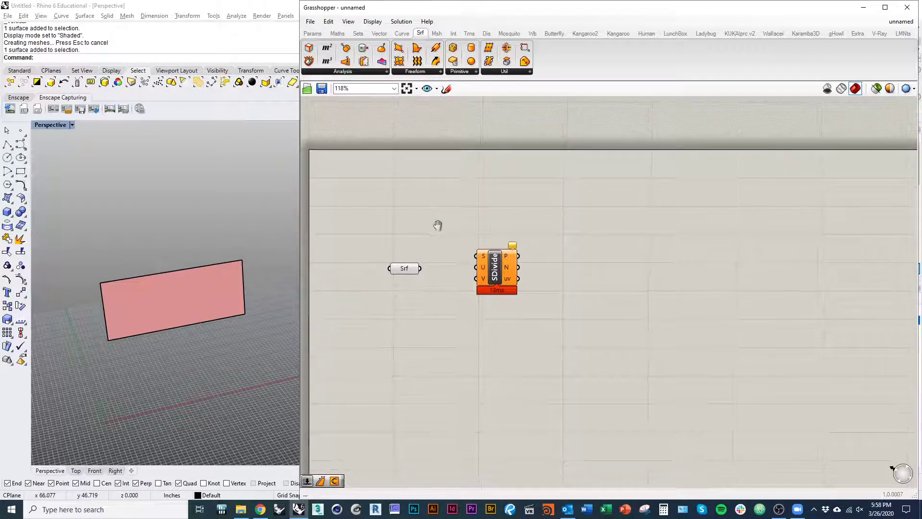
Draw a wavy four-point interpolated curve on the ground plane in front of the vertical plane in the Perspective viewport.
{"action": "left_click", "coordinate": [12, 150]}
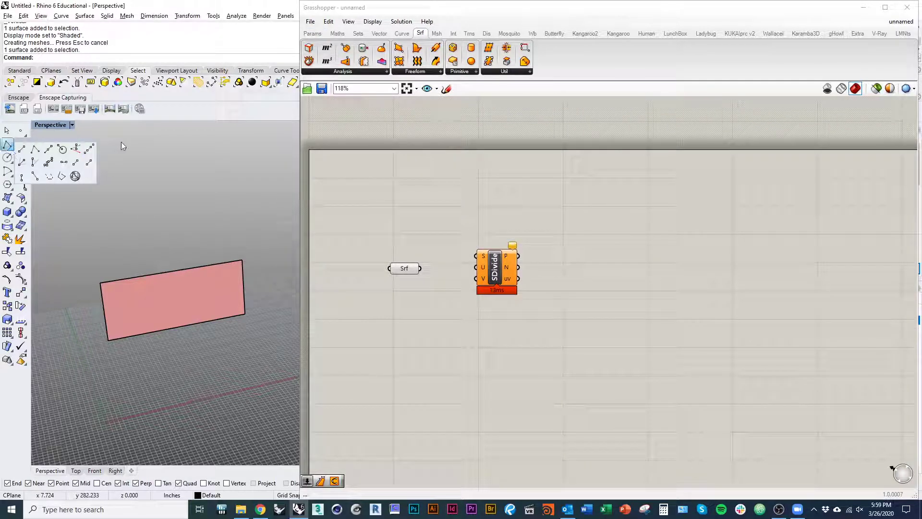
{"action": "left_click", "coordinate": [123, 140]}
{"action": "left_click", "coordinate": [26, 149]}
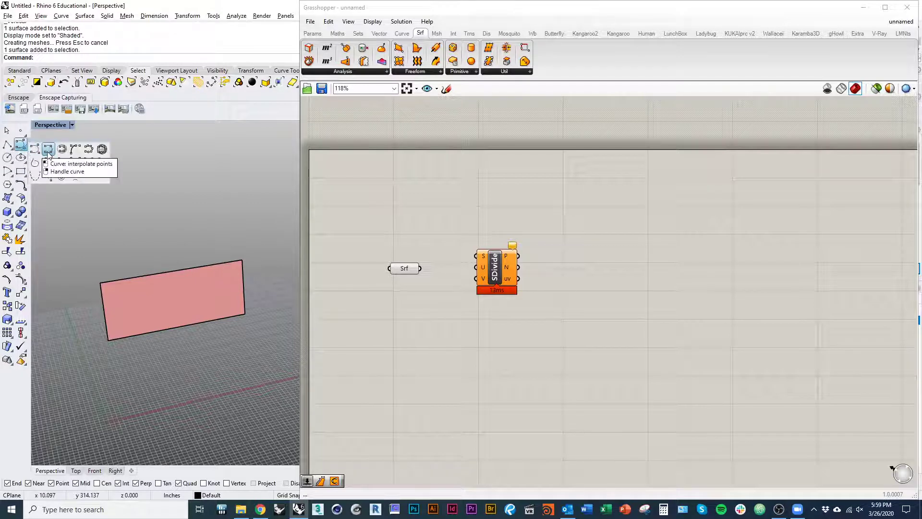
{"action": "left_click", "coordinate": [46, 151]}
{"action": "mouse_move", "coordinate": [168, 315]}
{"action": "right_mouse_down"}
{"action": "mouse_move", "coordinate": [163, 347]}
{"action": "mouse_move", "coordinate": [132, 304]}
{"action": "right_mouse_up"}
{"action": "left_click", "coordinate": [125, 337]}
{"action": "left_click", "coordinate": [157, 298]}
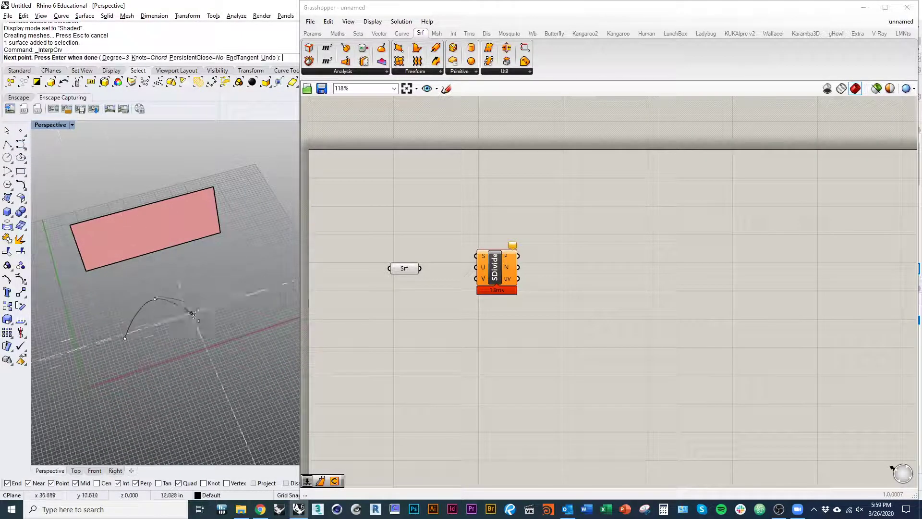
{"action": "left_click", "coordinate": [207, 317]}
{"action": "left_click", "coordinate": [234, 282]}
{"action": "right_click", "coordinate": [231, 351]}
Draw a straight two-point interpolated curve in front of the wavy curve.
{"action": "right_click_drag", "start_coordinate": [231, 351], "coordinate": [169, 333]}
{"action": "right_click", "coordinate": [169, 333]}
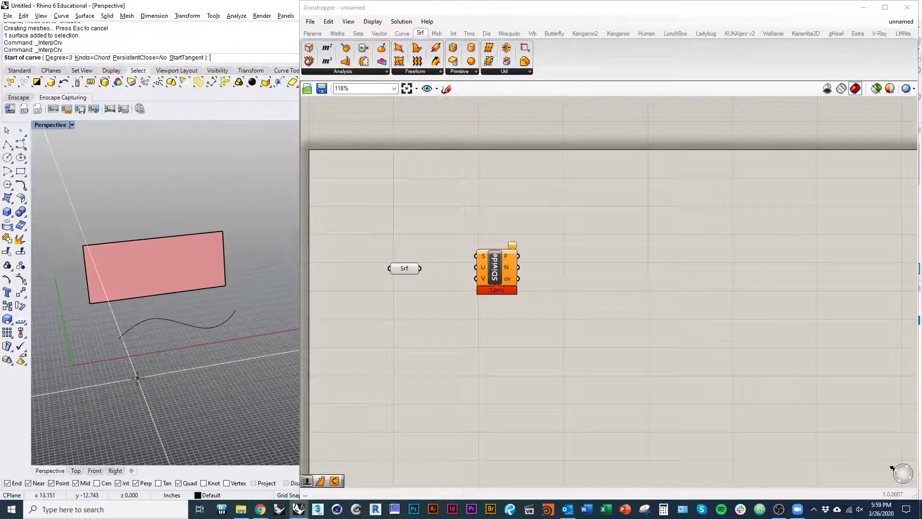
{"action": "left_click", "coordinate": [133, 370]}
{"action": "left_click", "coordinate": [245, 352]}
{"action": "right_click", "coordinate": [255, 387]}
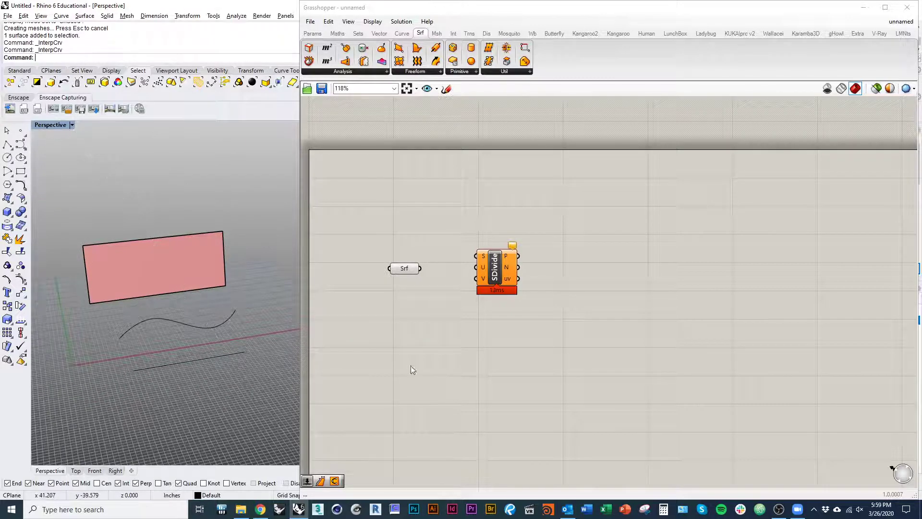
Add an Evaluate Surface component to the Grasshopper canvas.
{"action": "right_click_drag", "start_coordinate": [426, 349], "coordinate": [451, 332]}
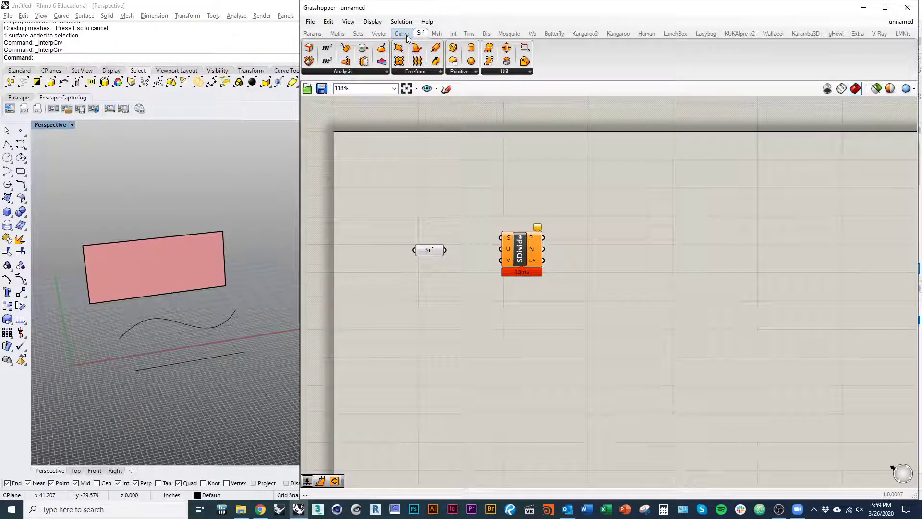
{"action": "left_click", "coordinate": [436, 72]}
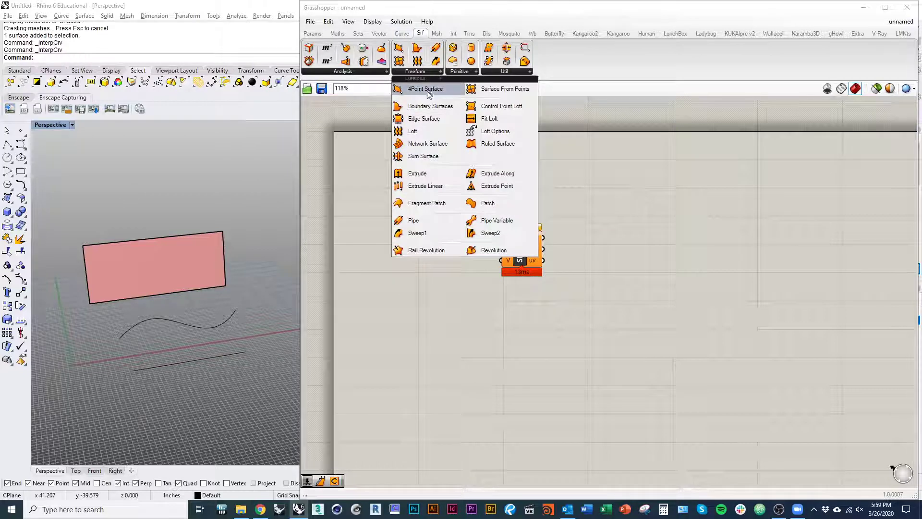
{"action": "double_click", "coordinate": [359, 183]}
{"action": "type", "text": "evaluatesurface"}
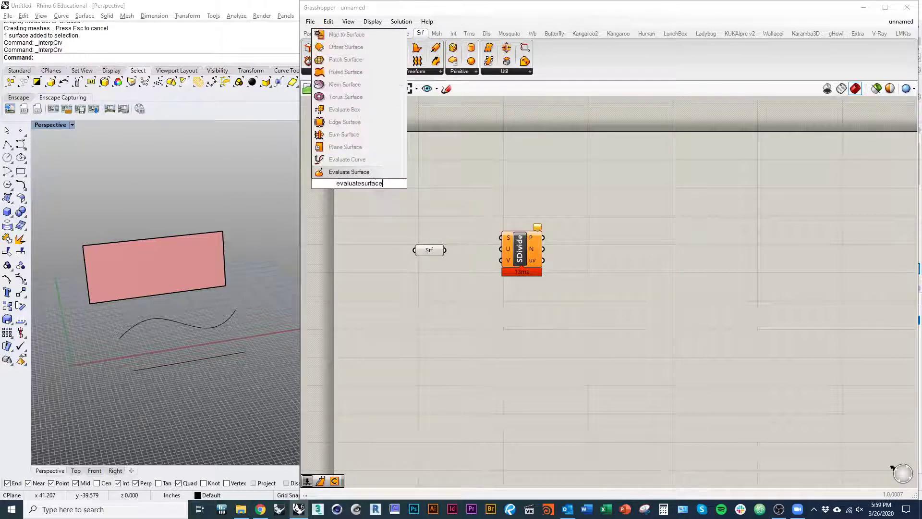
{"action": "key", "text": "Return"}
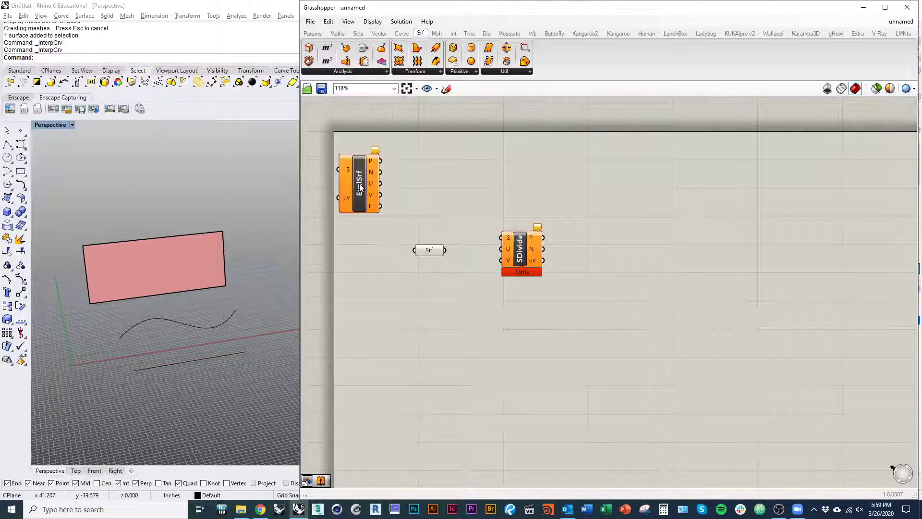
Move Divide Surface aside to the upper right of the canvas and place Evaluate Surface just right of the Surface parameter.
{"action": "left_click_drag", "start_coordinate": [360, 183], "coordinate": [526, 191]}
{"action": "left_click_drag", "start_coordinate": [521, 247], "coordinate": [684, 194]}
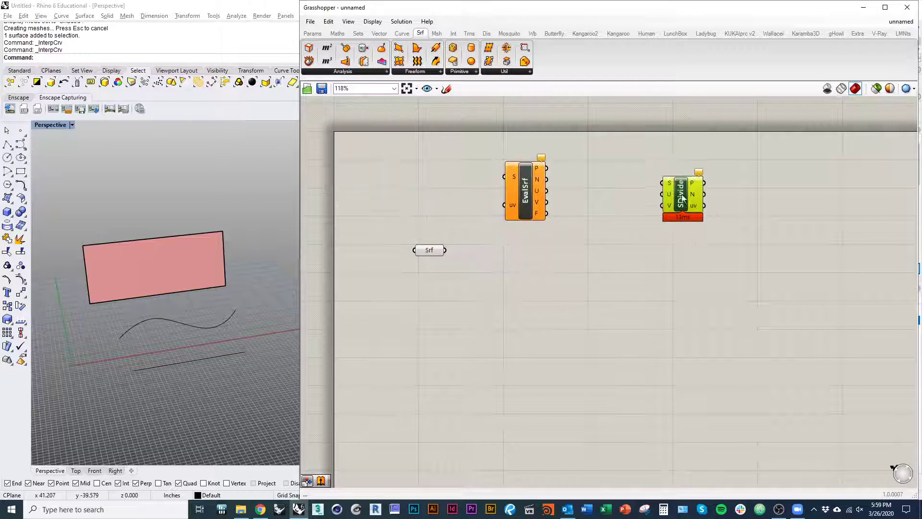
{"action": "left_click_drag", "start_coordinate": [525, 191], "coordinate": [532, 252]}
{"action": "left_click", "coordinate": [425, 334]}
Add a Curve parameter below the Surface parameter and reference both drawn curves in it with Set Multiple Curves.
{"action": "double_click", "coordinate": [425, 331]}
{"action": "type", "text": "crv"}
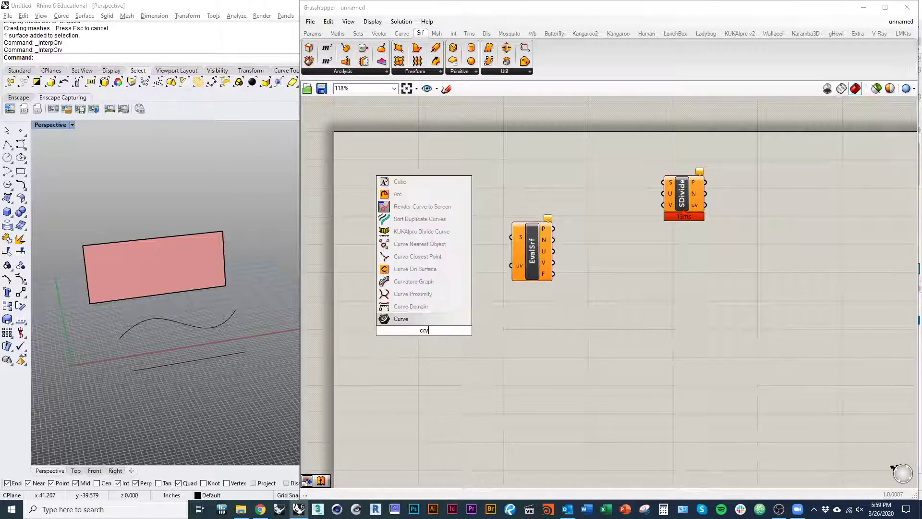
{"action": "key", "text": "Return"}
{"action": "left_click", "coordinate": [428, 336]}
{"action": "right_click", "coordinate": [427, 335]}
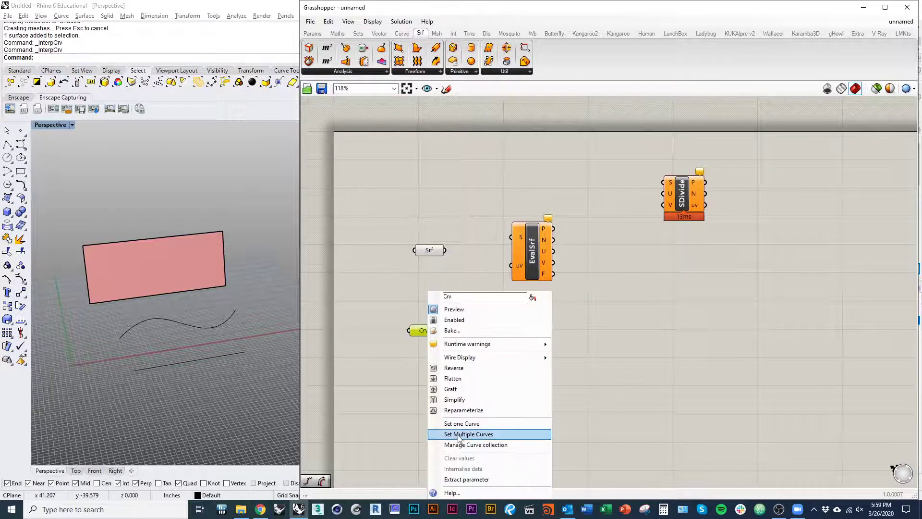
{"action": "left_click", "coordinate": [468, 435]}
{"action": "left_click", "coordinate": [230, 356]}
{"action": "left_click", "coordinate": [220, 326]}
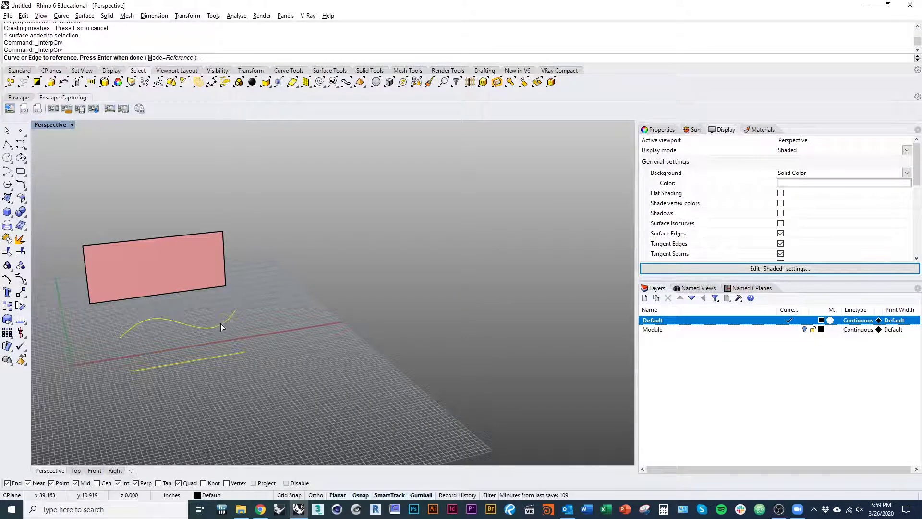
{"action": "key", "text": "Return"}
{"action": "double_click", "coordinate": [500, 373]}
{"action": "type", "text": "evaluatesurfe"}
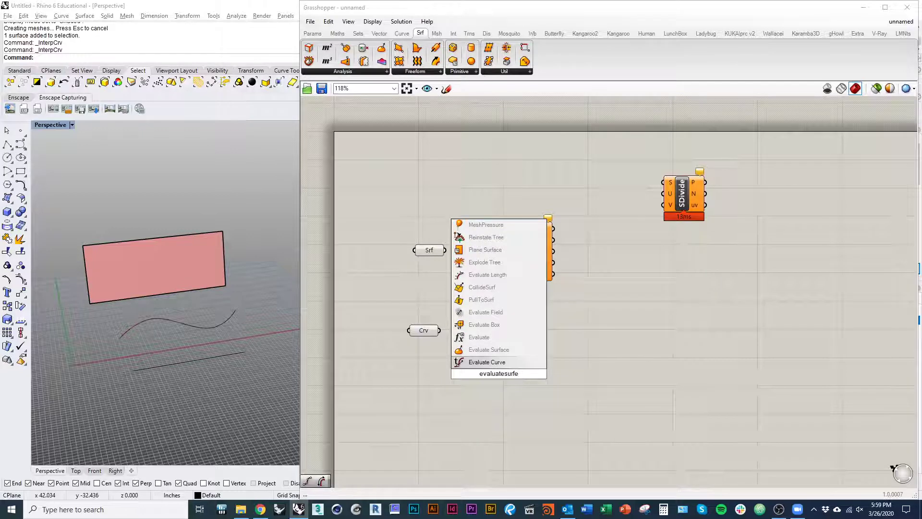
{"action": "key", "text": "Up"}
{"action": "key", "text": "Return"}
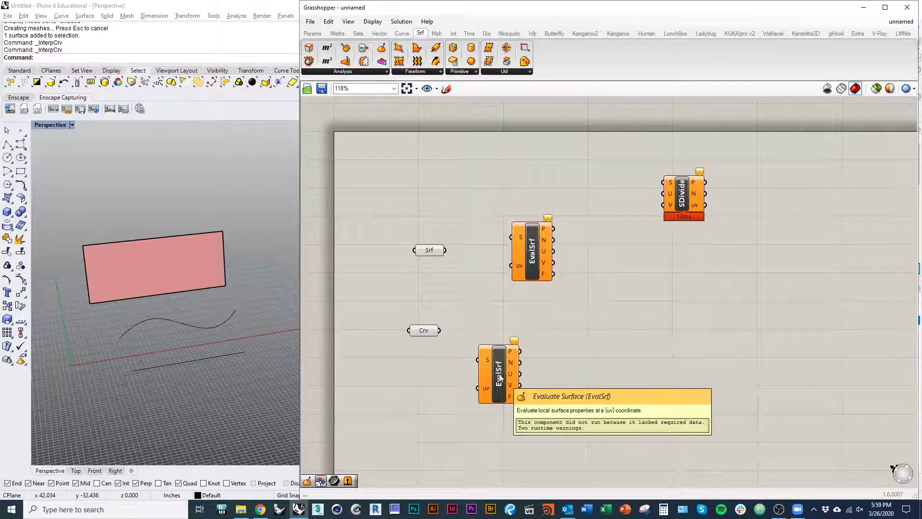
{"action": "key", "text": "ctrl+z"}
Add an Evaluate Curve component to the right of the Curve parameter, below Evaluate Surface.
{"action": "double_click", "coordinate": [499, 374]}
{"action": "type", "text": "evaluat"}
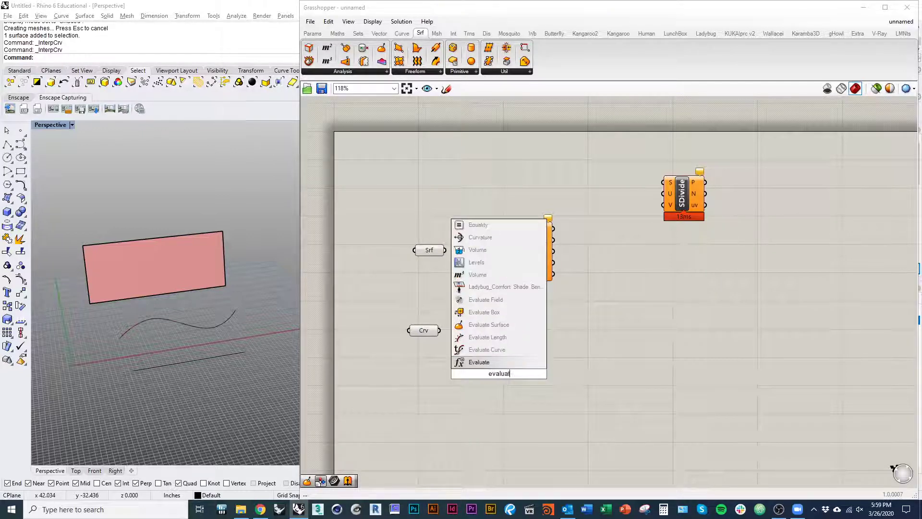
{"action": "type", "text": "ecurve"}
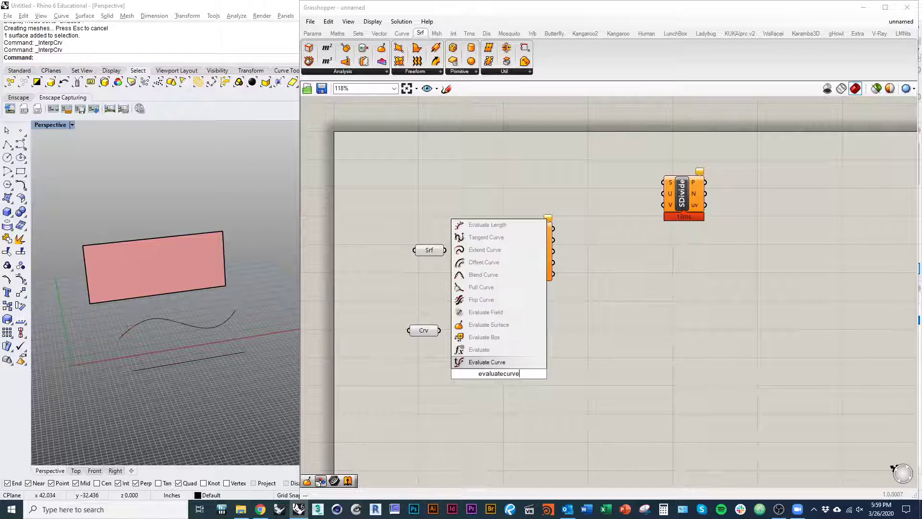
{"action": "key", "text": "Return"}
Nudge Evaluate Curve slightly up and connect the Curve parameter's output to its C input.
{"action": "right_click_drag", "start_coordinate": [250, 365], "coordinate": [223, 349]}
{"action": "left_click", "coordinate": [219, 326]}
{"action": "scroll", "coordinate": [431, 336], "scroll_direction": "up", "scroll_amount": 1}
{"action": "left_click", "coordinate": [520, 368]}
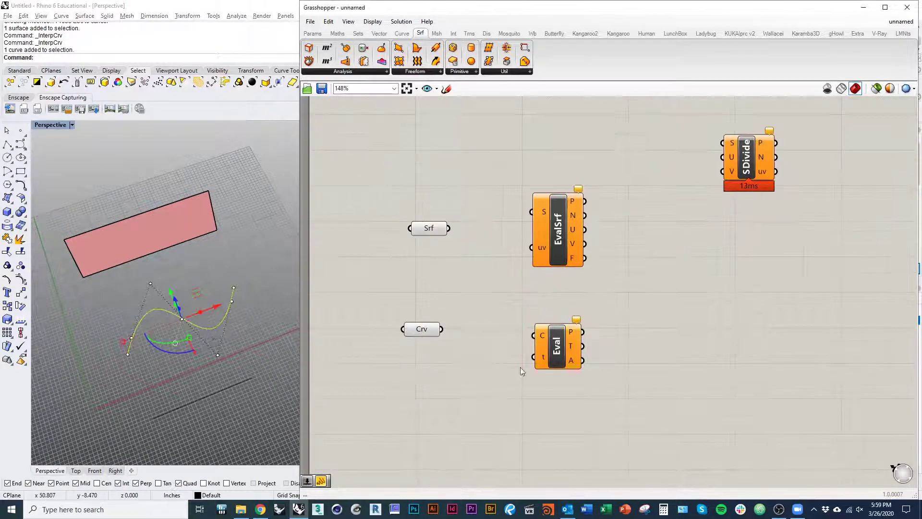
{"action": "left_click_drag", "start_coordinate": [565, 340], "coordinate": [564, 336]}
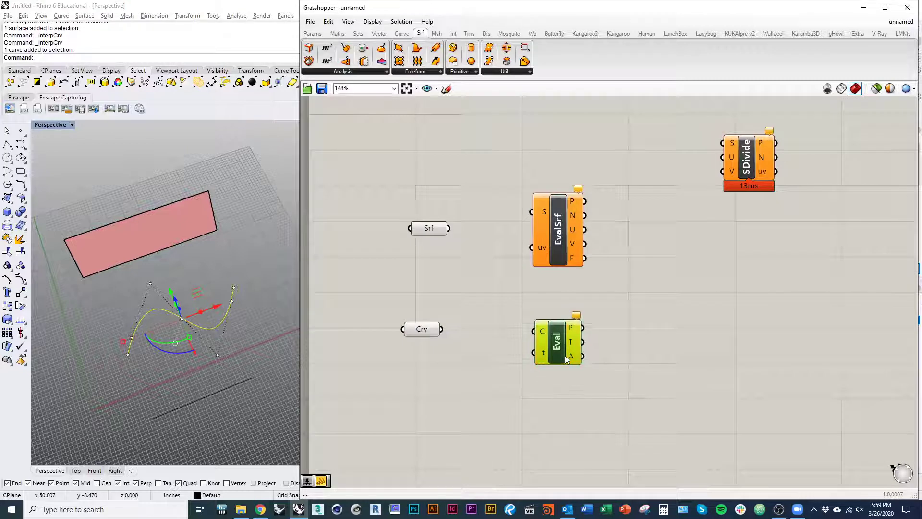
{"action": "left_click", "coordinate": [487, 332]}
{"action": "left_click_drag", "start_coordinate": [441, 329], "coordinate": [533, 331]}
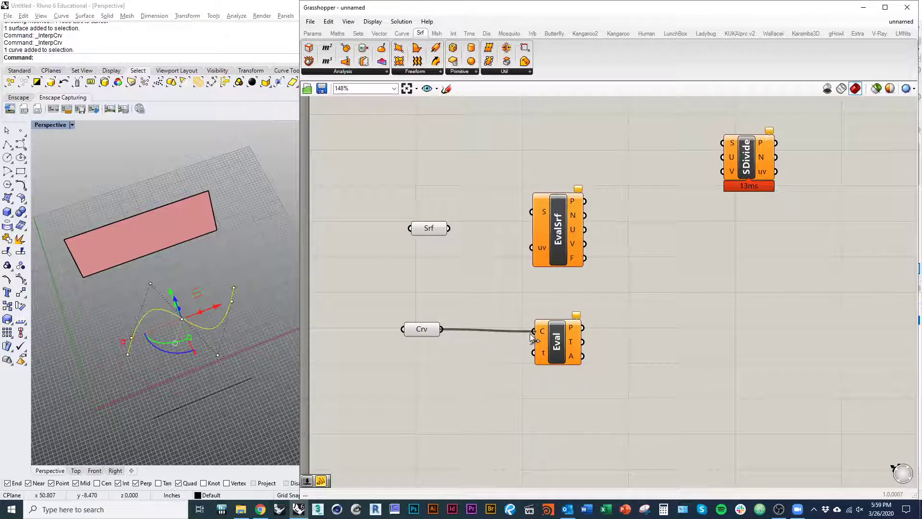
{"action": "left_click", "coordinate": [238, 431]}
{"action": "right_click_drag", "start_coordinate": [238, 432], "coordinate": [239, 421], "text": "shift"}
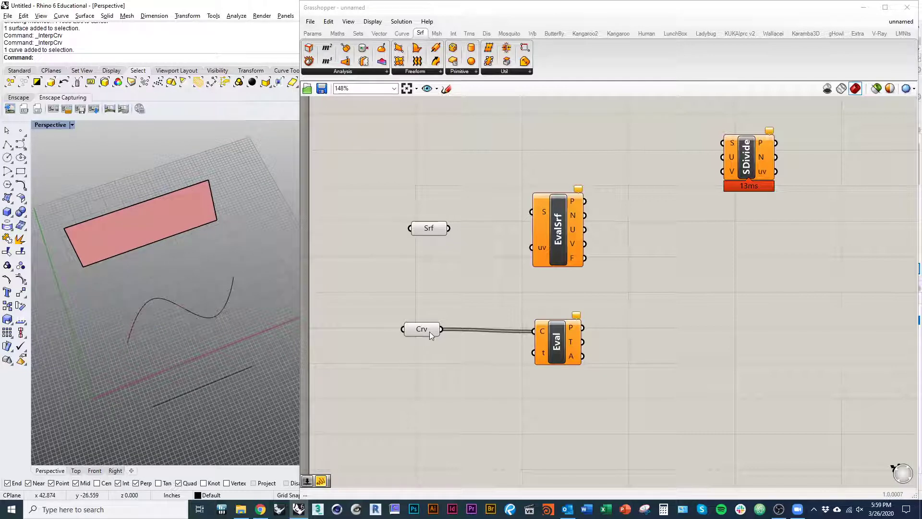
{"action": "left_click", "coordinate": [483, 403]}
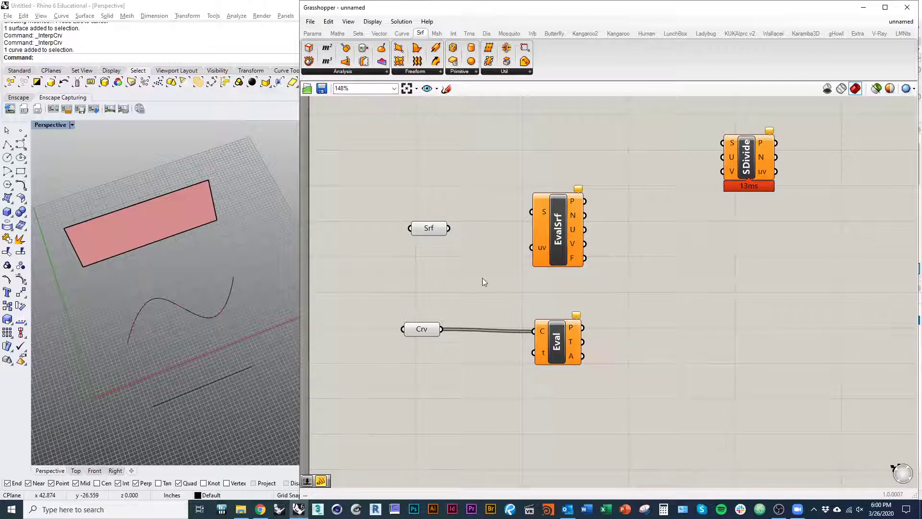
Move the Evaluate Surface component slightly down the canvas.
{"action": "right_click_drag", "start_coordinate": [482, 278], "coordinate": [472, 358]}
{"action": "left_click_drag", "start_coordinate": [550, 318], "coordinate": [551, 330]}
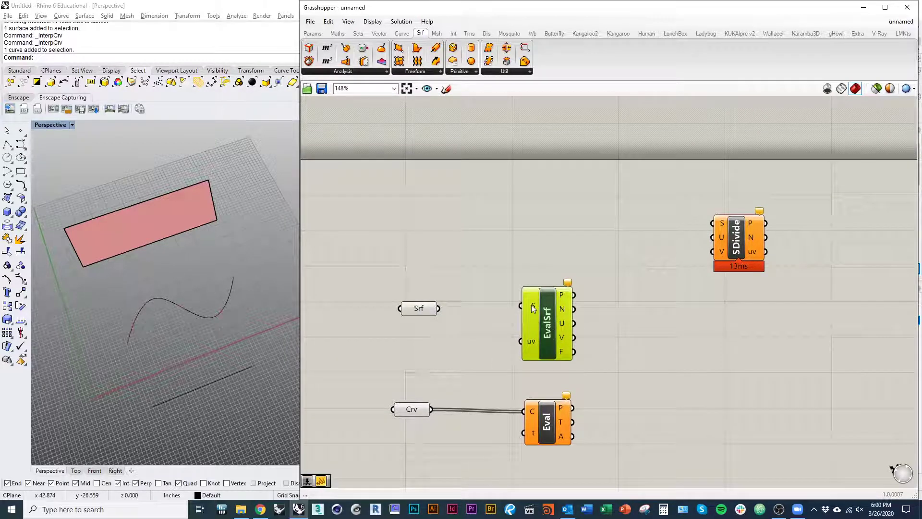
{"action": "left_click", "coordinate": [471, 321]}
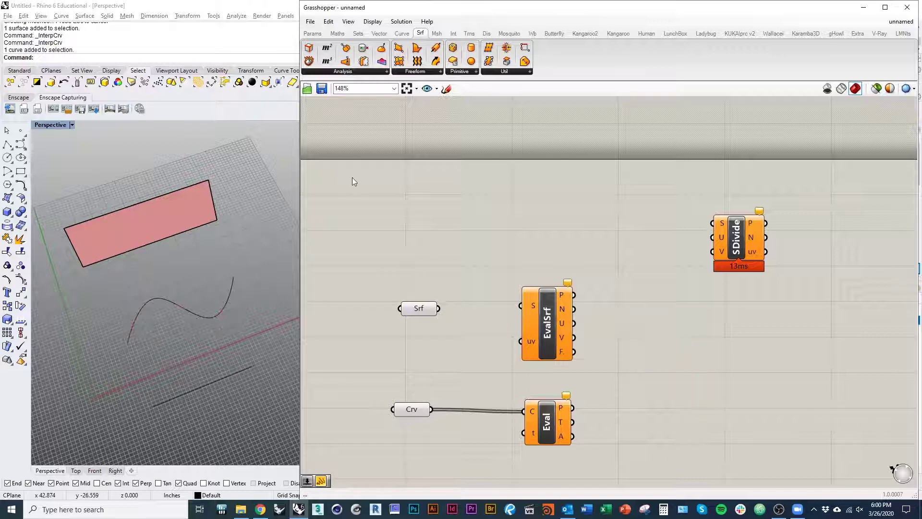
{"action": "left_click", "coordinate": [313, 33]}
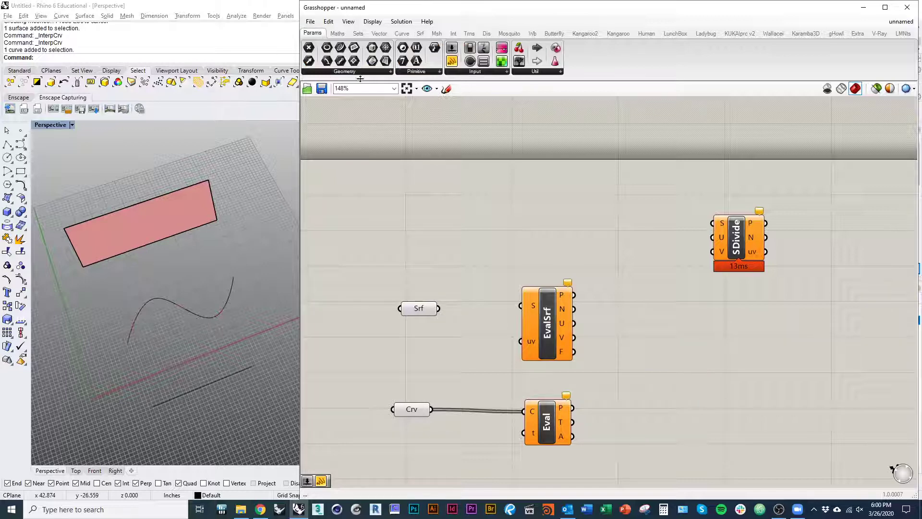
{"action": "left_click", "coordinate": [389, 72]}
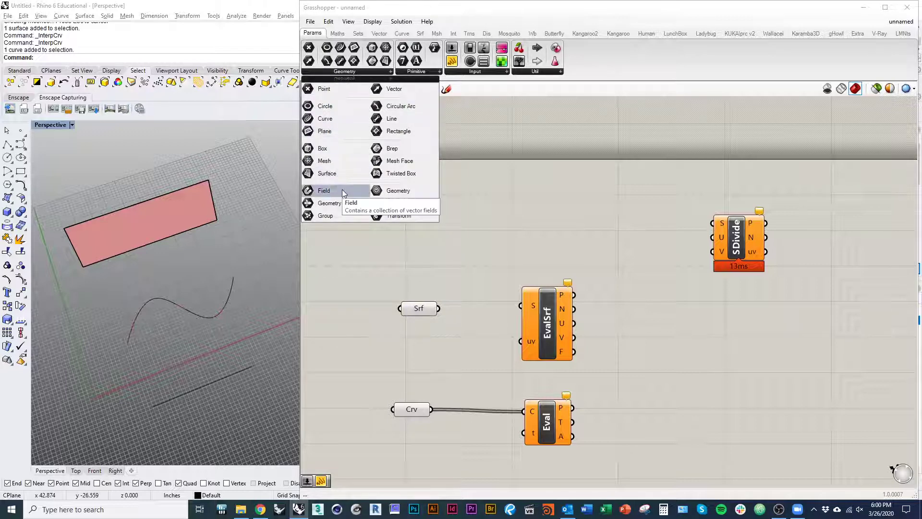
{"action": "left_click", "coordinate": [529, 304]}
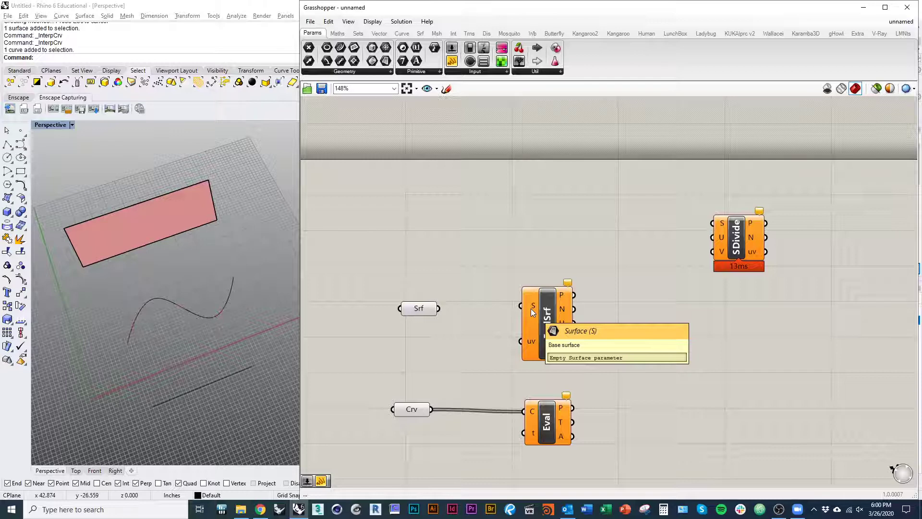
Connect the Surface parameter to Evaluate Surface's S input and shift the parameter left, level with that input.
{"action": "left_click_drag", "start_coordinate": [439, 308], "coordinate": [519, 307]}
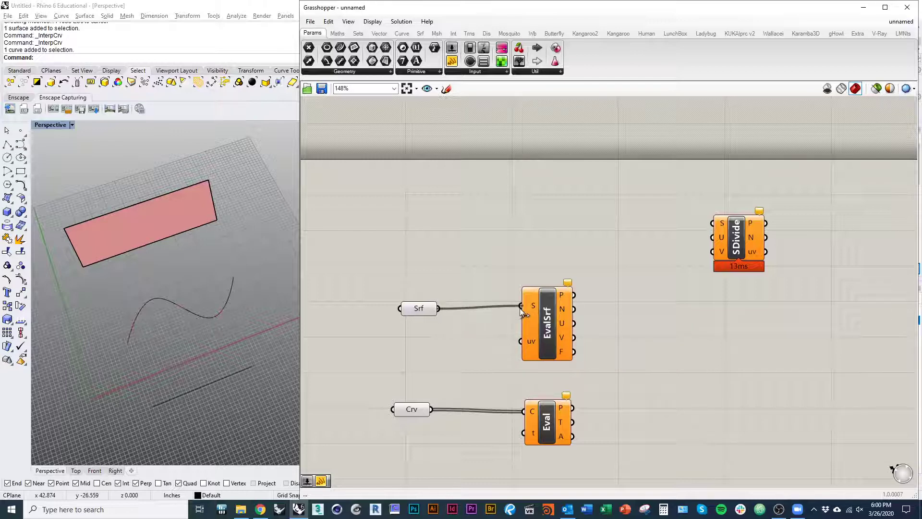
{"action": "left_click", "coordinate": [425, 309]}
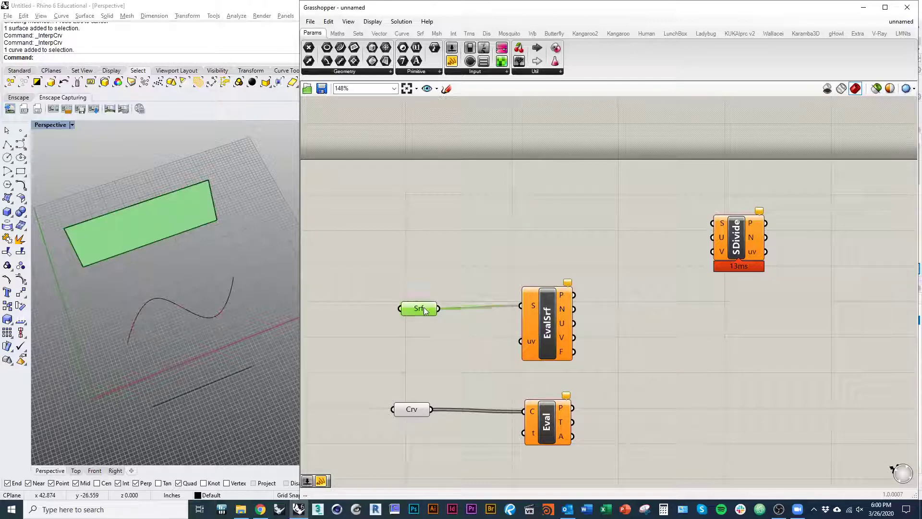
{"action": "left_click_drag", "start_coordinate": [425, 309], "coordinate": [409, 308]}
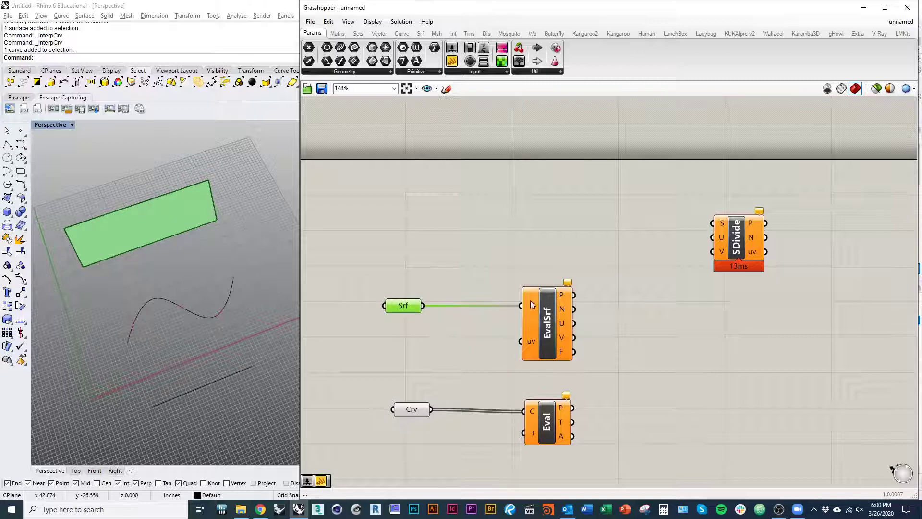
{"action": "left_click", "coordinate": [470, 327]}
{"action": "right_click_drag", "start_coordinate": [477, 355], "coordinate": [540, 288]}
{"action": "mouse_move", "coordinate": [538, 264]}
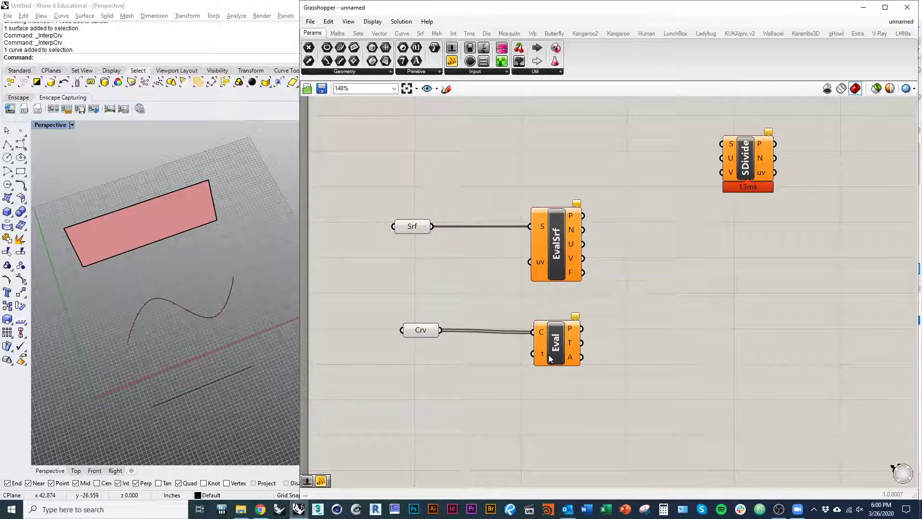
{"action": "mouse_move", "coordinate": [542, 358]}
{"action": "left_click", "coordinate": [391, 72]}
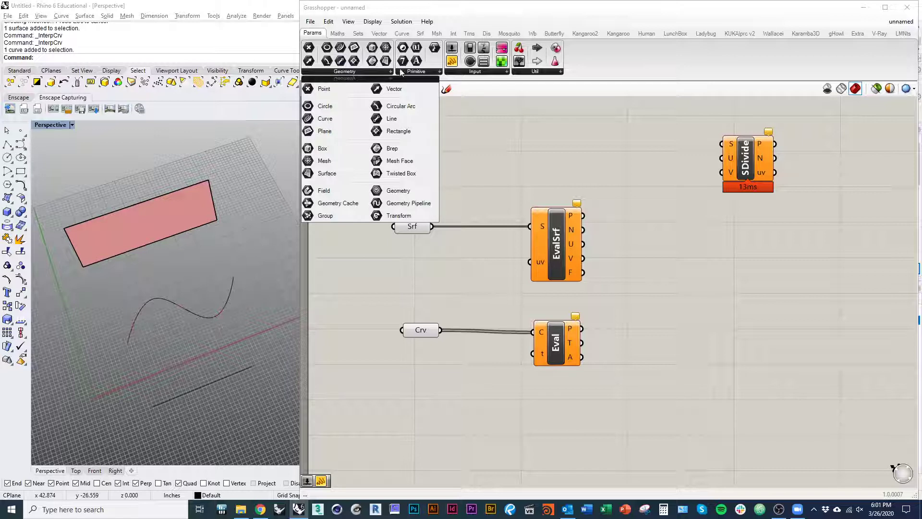
{"action": "left_click", "coordinate": [416, 72]}
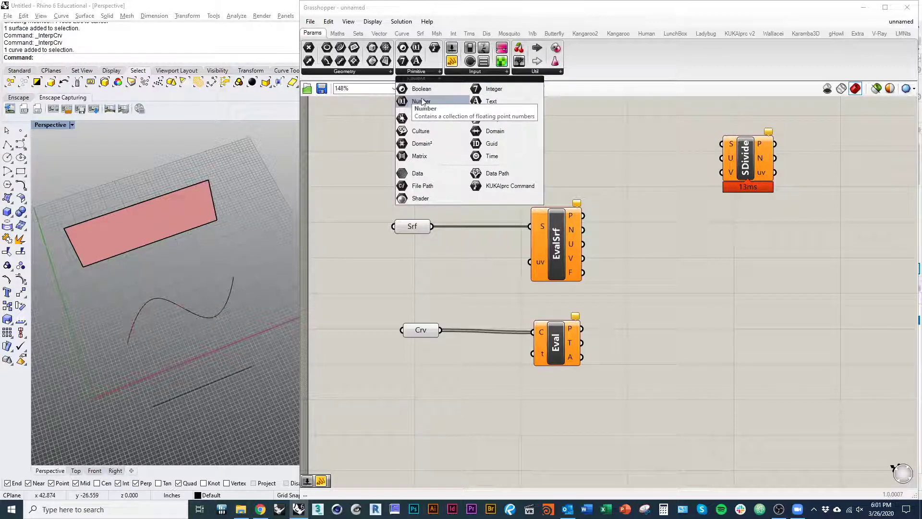
{"action": "left_click", "coordinate": [371, 149]}
{"action": "right_click_drag", "start_coordinate": [493, 304], "coordinate": [500, 277]}
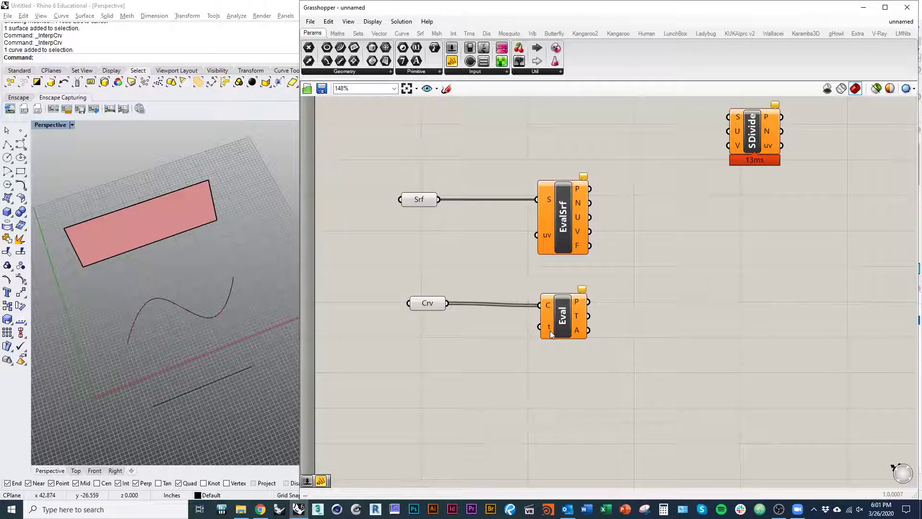
Add a number slider below the Curve parameter and connect it to Evaluate Curve's t input.
{"action": "left_click", "coordinate": [465, 74]}
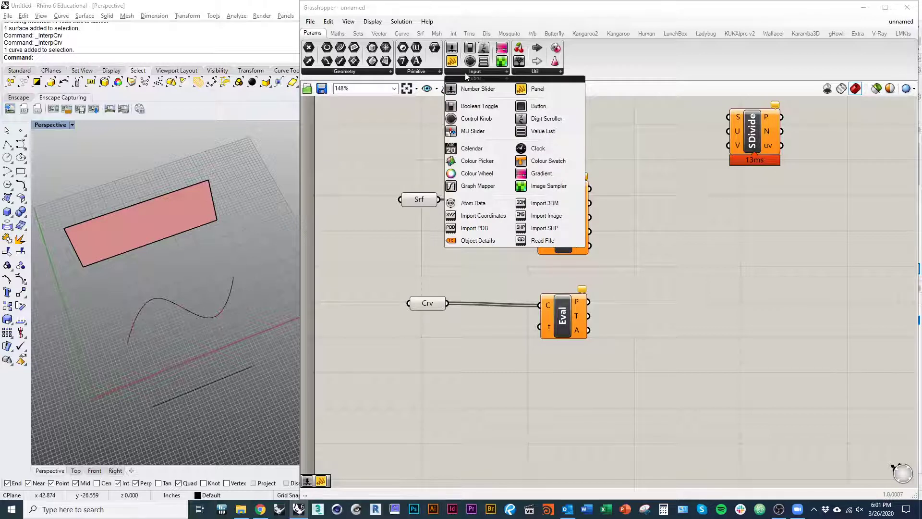
{"action": "left_click_drag", "start_coordinate": [479, 87], "coordinate": [432, 354]}
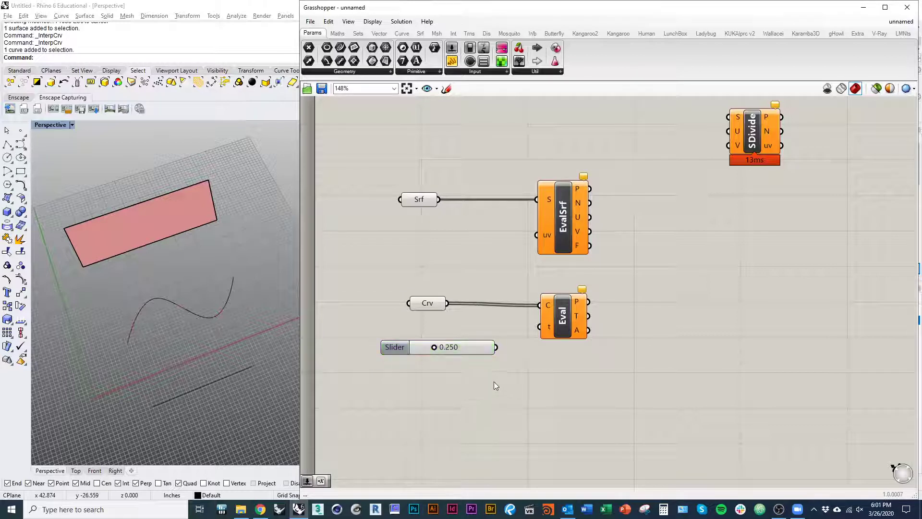
{"action": "left_click_drag", "start_coordinate": [425, 347], "coordinate": [420, 339]}
{"action": "left_click_drag", "start_coordinate": [504, 330], "coordinate": [549, 318]}
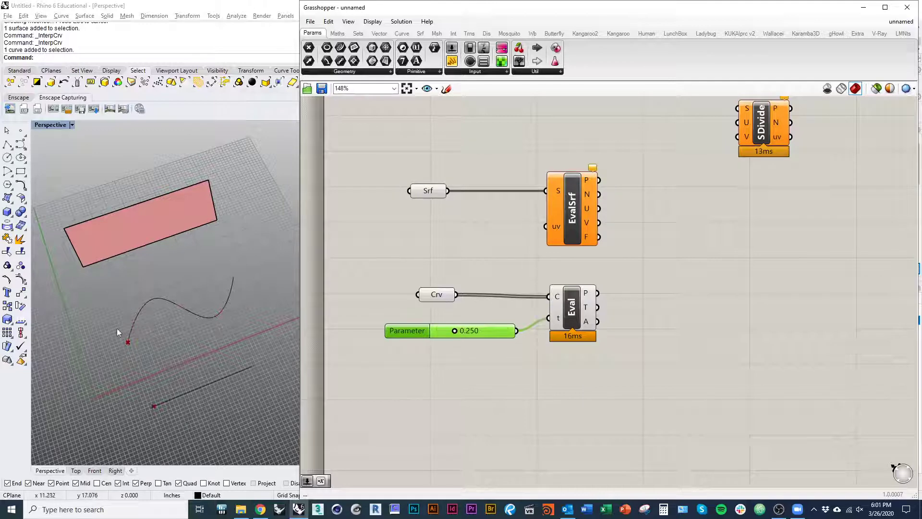
{"action": "left_click", "coordinate": [482, 396]}
{"action": "scroll", "coordinate": [237, 405], "scroll_direction": "up", "scroll_amount": 3}
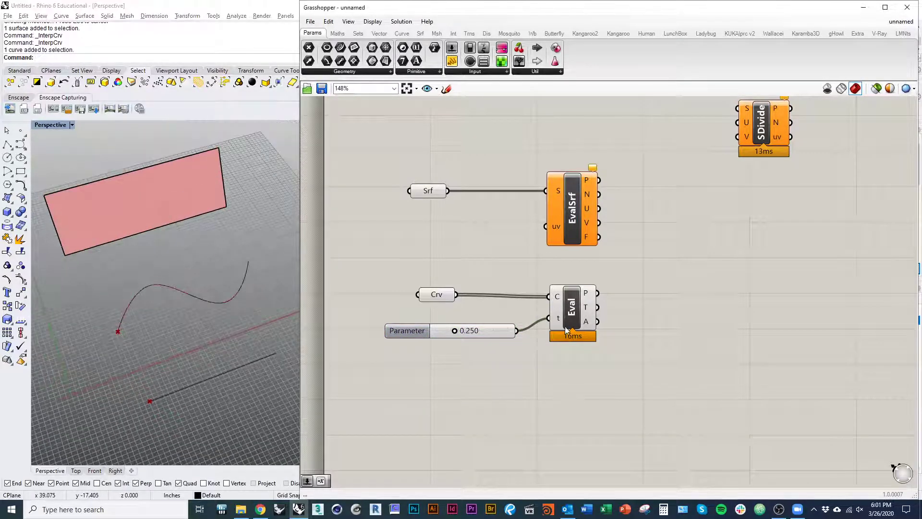
Set the slider feeding Evaluate Curve's t input to 1.000 and shift it slightly left on the canvas.
{"action": "left_click_drag", "start_coordinate": [447, 337], "coordinate": [579, 344]}
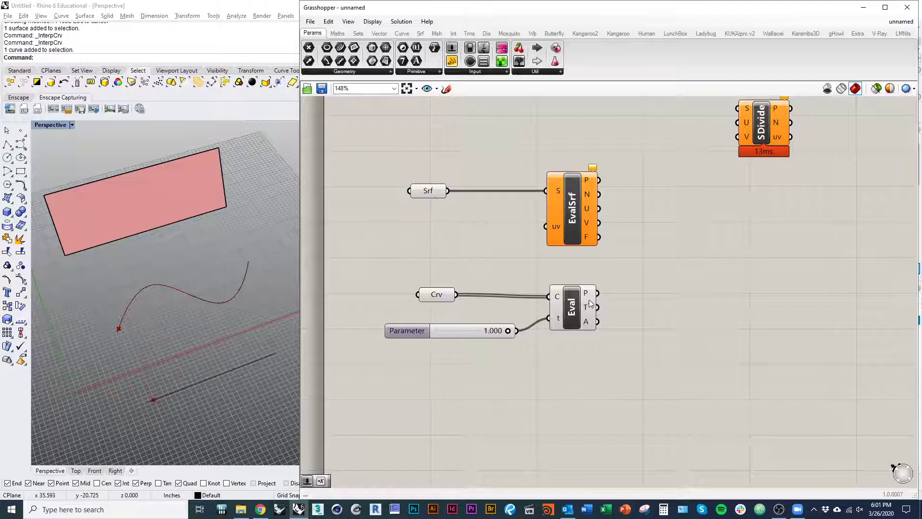
{"action": "mouse_move", "coordinate": [590, 297]}
{"action": "right_click_drag", "start_coordinate": [439, 376], "coordinate": [446, 375]}
{"action": "left_click_drag", "start_coordinate": [497, 334], "coordinate": [484, 330]}
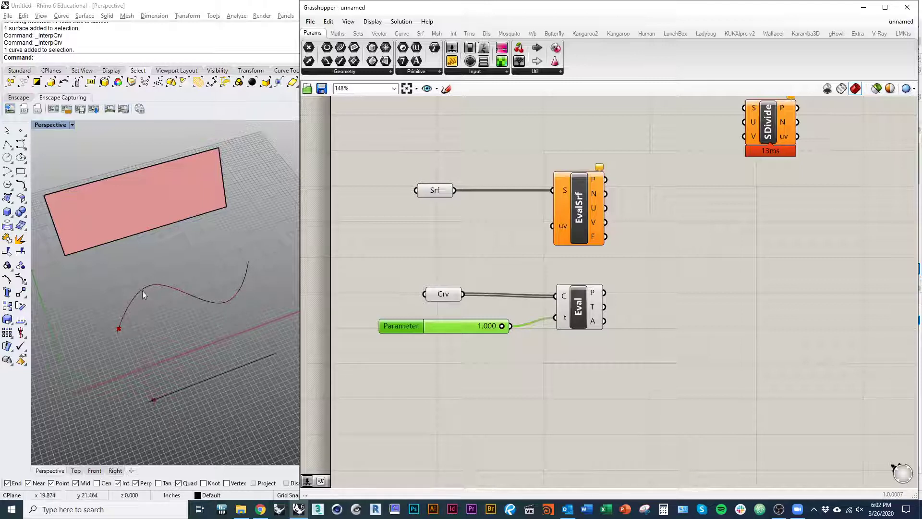
{"action": "left_click", "coordinate": [435, 372]}
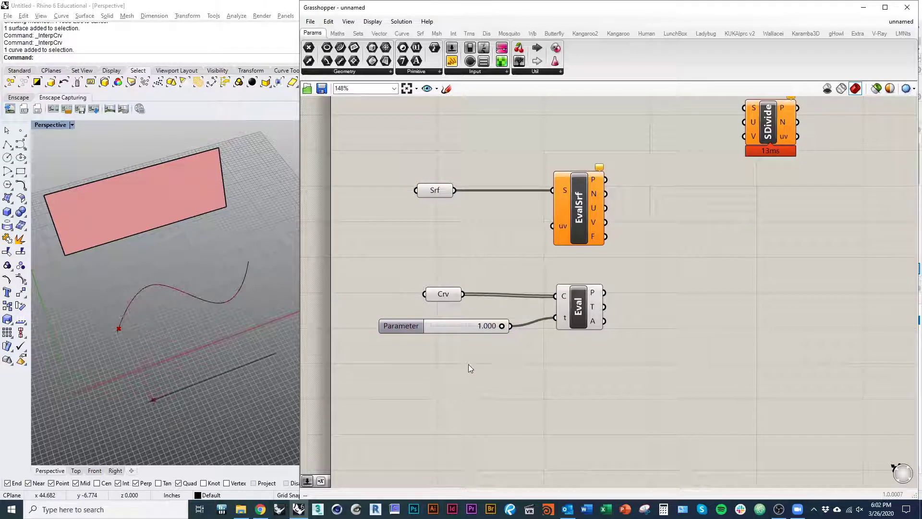
Add a Length component fed by the Curve parameter, moving Evaluate Curve right to make room for it.
{"action": "double_click", "coordinate": [469, 367]}
{"action": "double_click", "coordinate": [482, 408]}
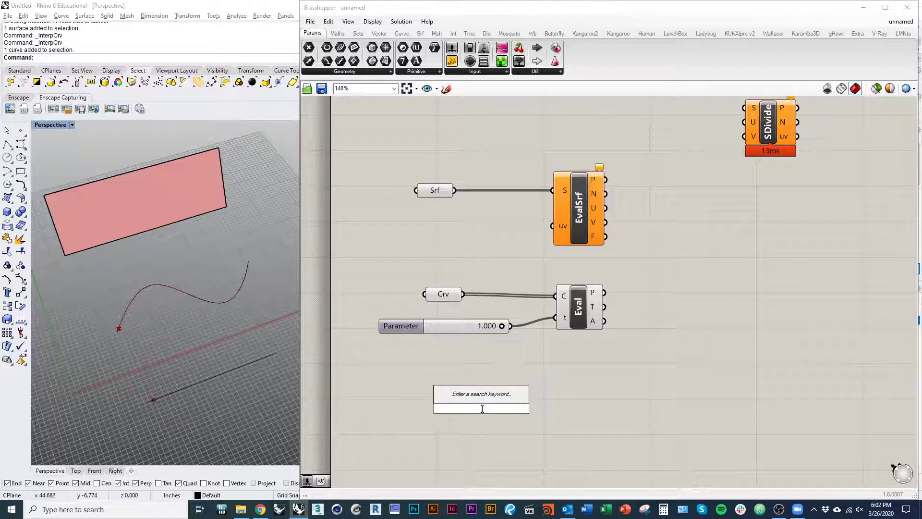
{"action": "type", "text": "lnegth"}
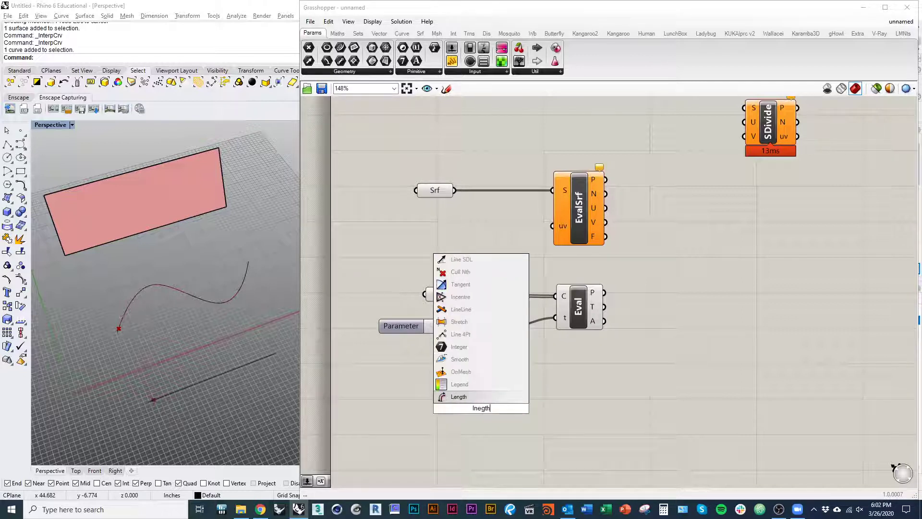
{"action": "left_click", "coordinate": [468, 397]}
{"action": "left_click_drag", "start_coordinate": [581, 319], "coordinate": [651, 320]}
{"action": "left_click_drag", "start_coordinate": [493, 414], "coordinate": [537, 304]}
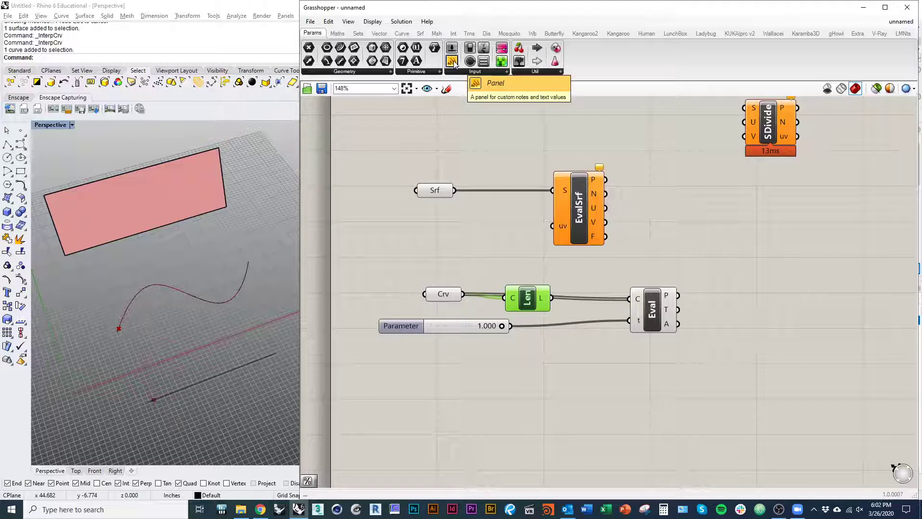
Add an empty panel to the canvas below the Evaluate Curve component.
{"action": "left_click_drag", "start_coordinate": [502, 48], "coordinate": [598, 393]}
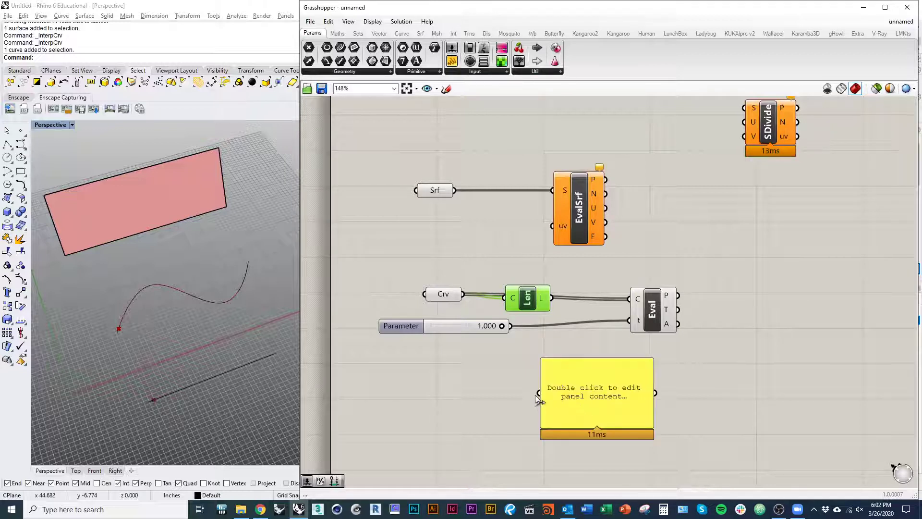
{"action": "left_click_drag", "start_coordinate": [576, 422], "coordinate": [635, 419]}
{"action": "left_click", "coordinate": [518, 415]}
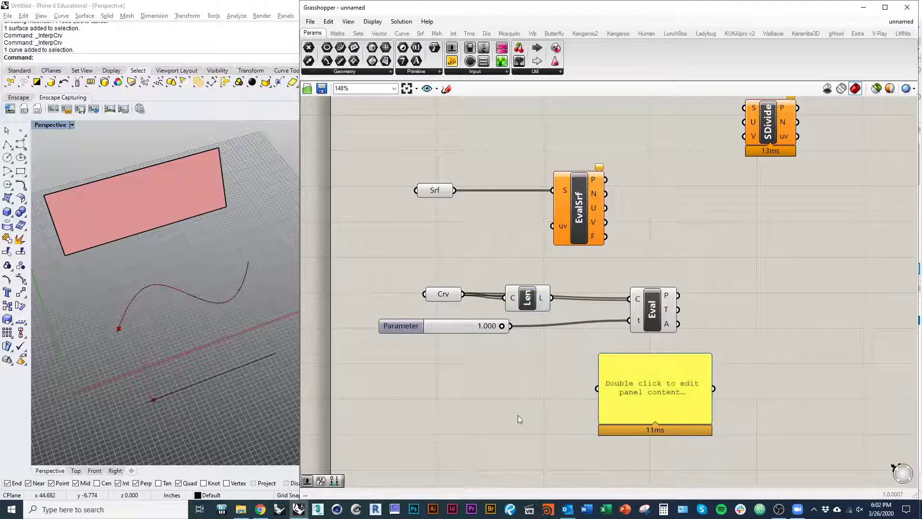
{"action": "scroll", "coordinate": [529, 377], "scroll_direction": "up", "scroll_amount": 3}
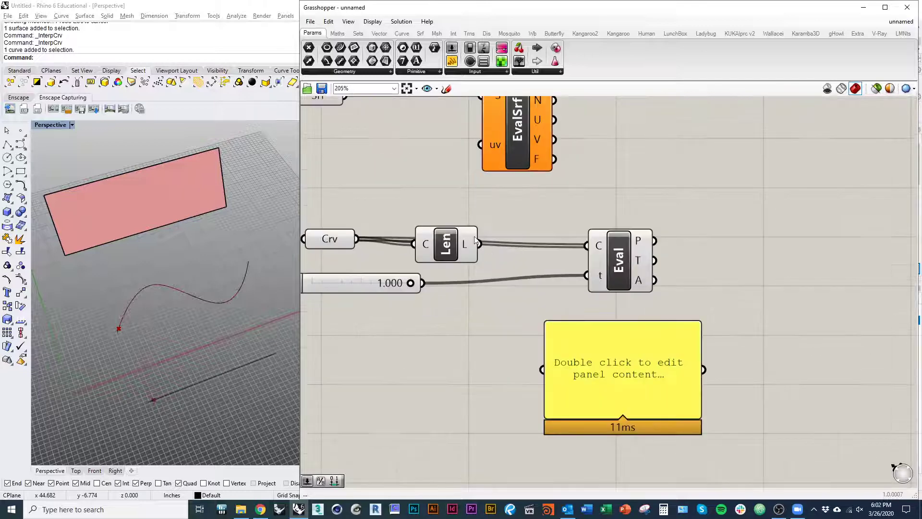
Move the Length component down, clear of the wires running from the Curve parameter to Evaluate Curve.
{"action": "left_click", "coordinate": [473, 243]}
{"action": "scroll", "coordinate": [415, 280], "scroll_direction": "down", "scroll_amount": 3}
{"action": "left_click", "coordinate": [381, 321]}
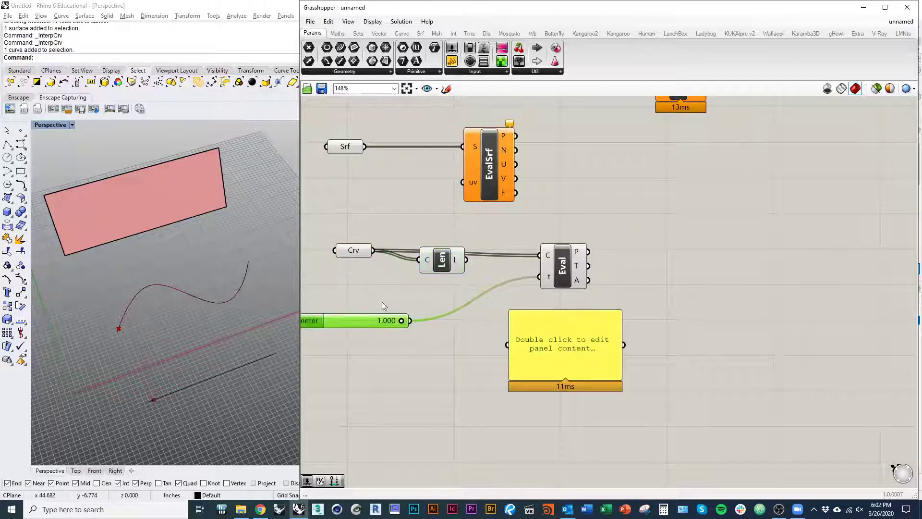
{"action": "left_click_drag", "start_coordinate": [457, 264], "coordinate": [455, 289]}
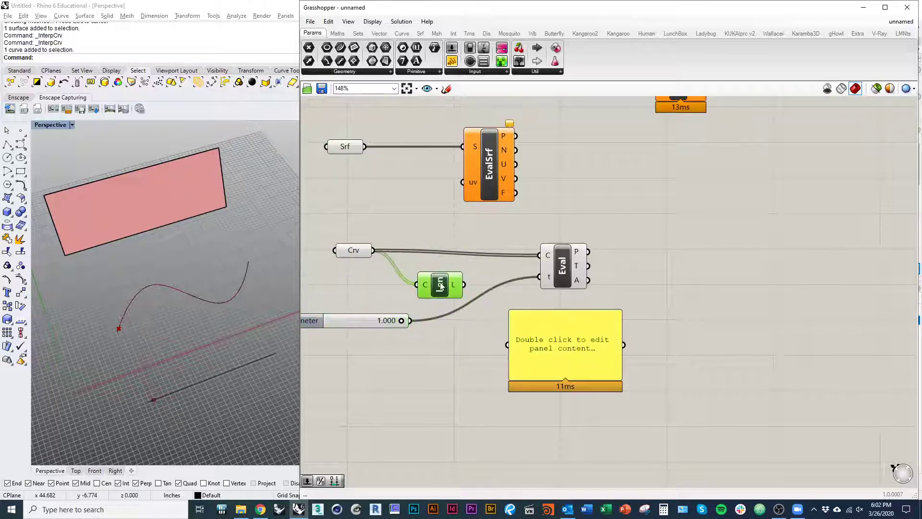
{"action": "left_click", "coordinate": [462, 296]}
{"action": "mouse_move", "coordinate": [455, 288]}
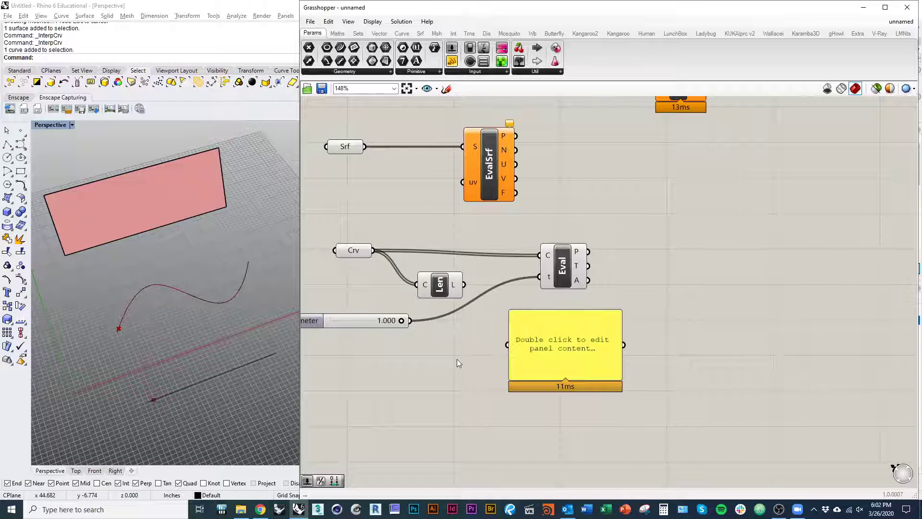
Connect Length's L output to the panel and read the two curves' lengths.
{"action": "left_click_drag", "start_coordinate": [508, 344], "coordinate": [466, 288]}
{"action": "scroll", "coordinate": [466, 289], "scroll_direction": "up", "scroll_amount": 4}
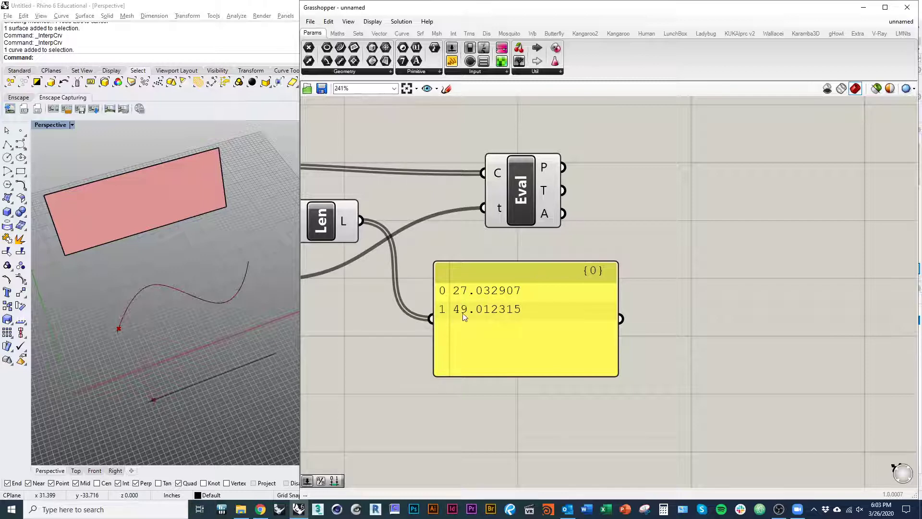
{"action": "scroll", "coordinate": [477, 319], "scroll_direction": "down", "scroll_amount": 3}
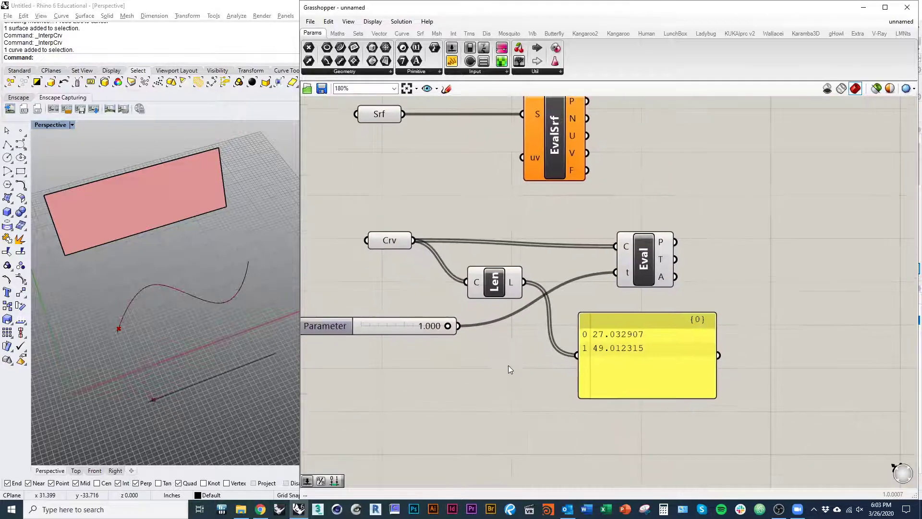
Feed Length's L output into Evaluate Curve's t input in place of the slider, and delete the panel.
{"action": "double_click", "coordinate": [508, 366]}
{"action": "left_click_drag", "start_coordinate": [525, 282], "coordinate": [615, 272]}
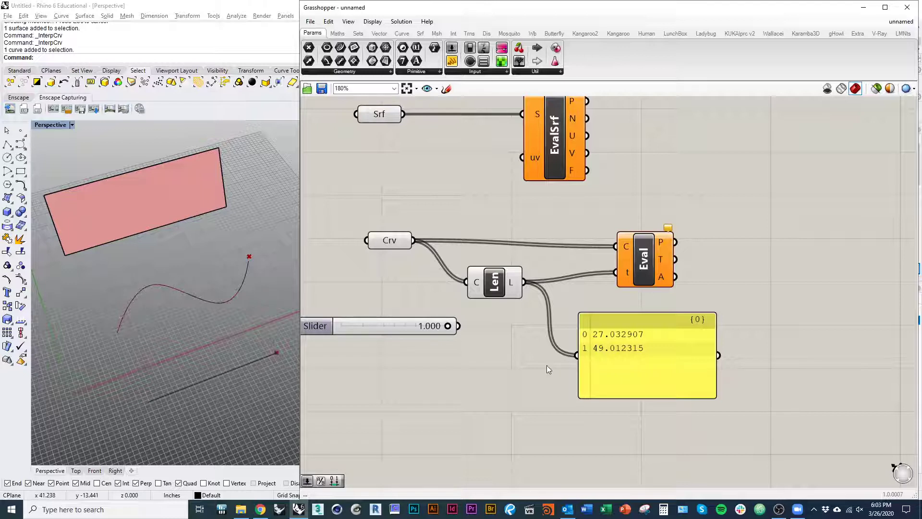
{"action": "left_click", "coordinate": [624, 358]}
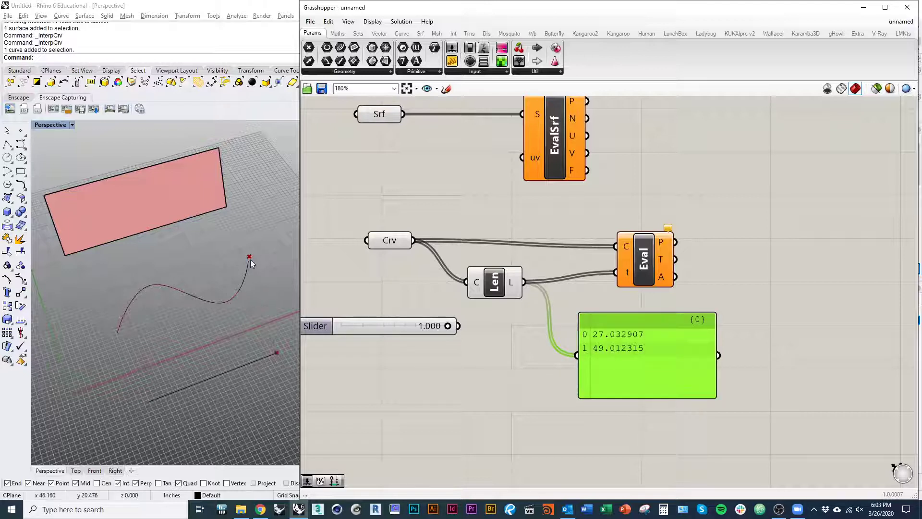
{"action": "key", "text": "Delete"}
Delete the Length component and reconnect the slider to Evaluate Curve's t input.
{"action": "double_click", "coordinate": [393, 377]}
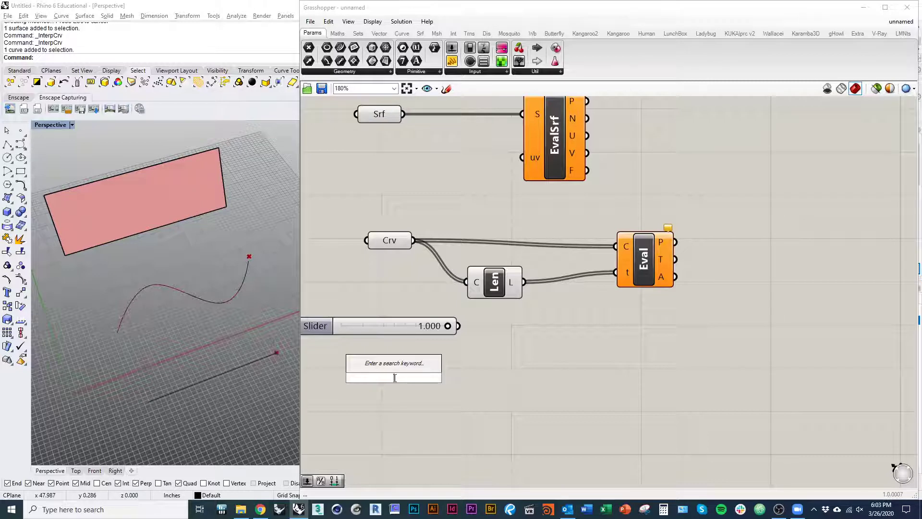
{"action": "left_click", "coordinate": [511, 362]}
{"action": "right_click_drag", "start_coordinate": [482, 327], "coordinate": [459, 355]}
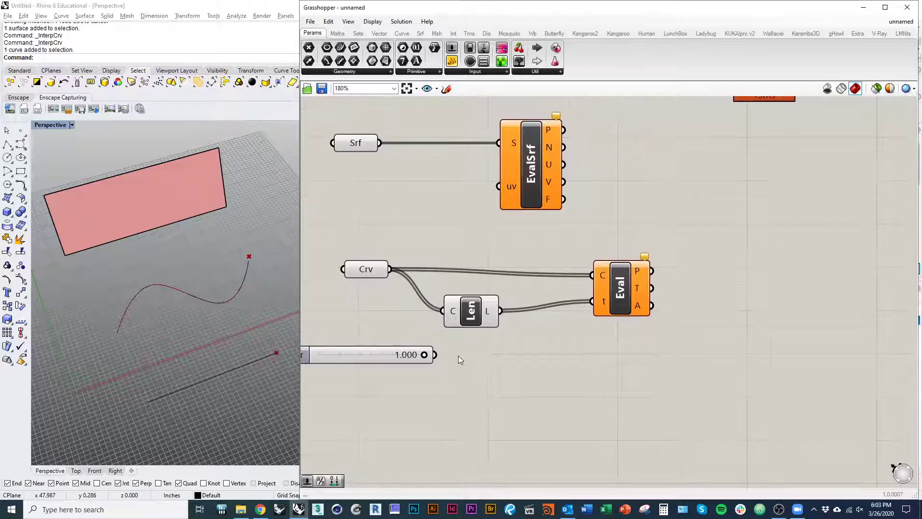
{"action": "left_click", "coordinate": [485, 311]}
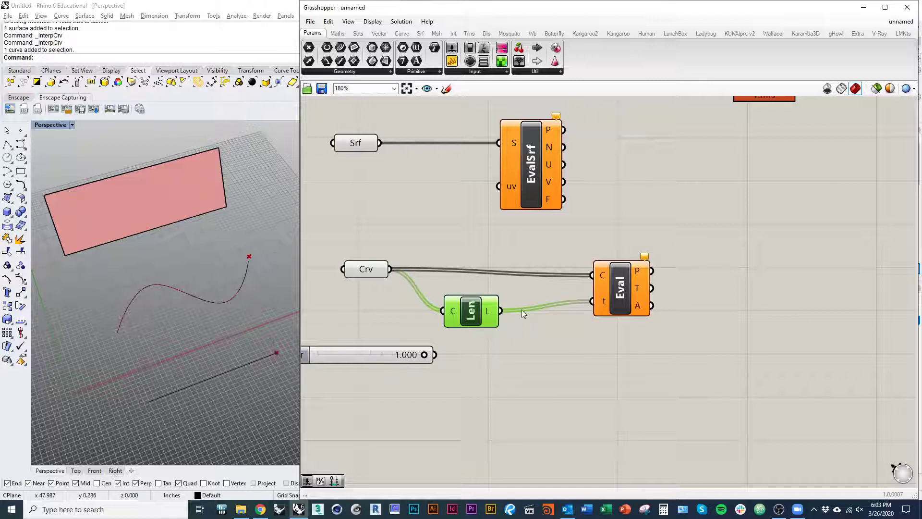
{"action": "key", "text": "Delete"}
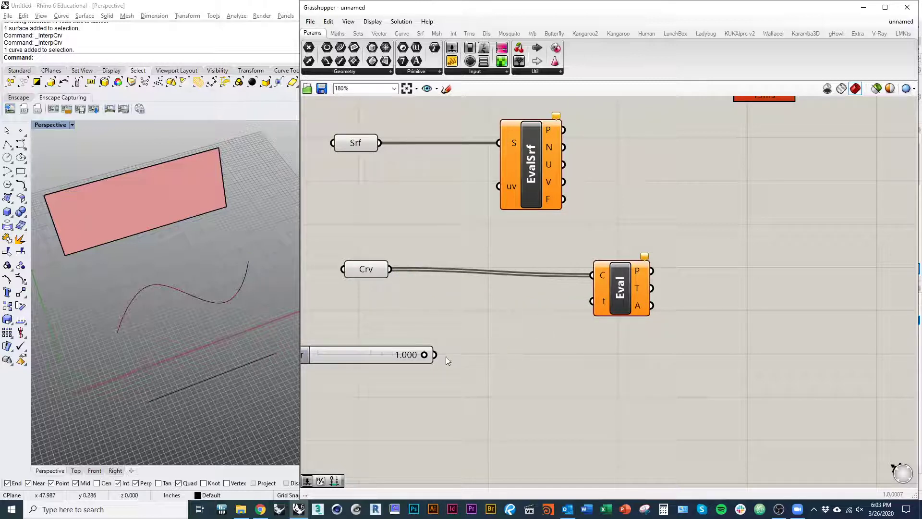
{"action": "left_click_drag", "start_coordinate": [435, 355], "coordinate": [585, 315]}
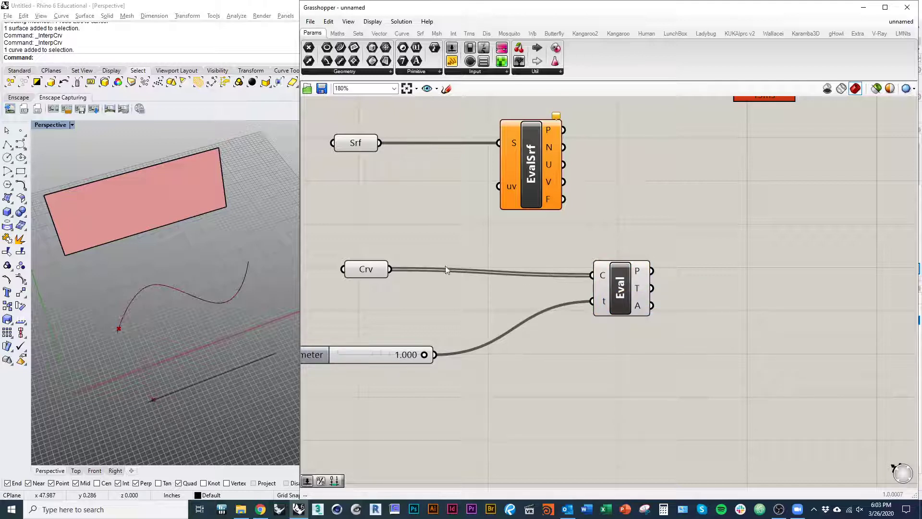
Reparameterize the C input of the Evaluate Curve component.
{"action": "mouse_move", "coordinate": [604, 278]}
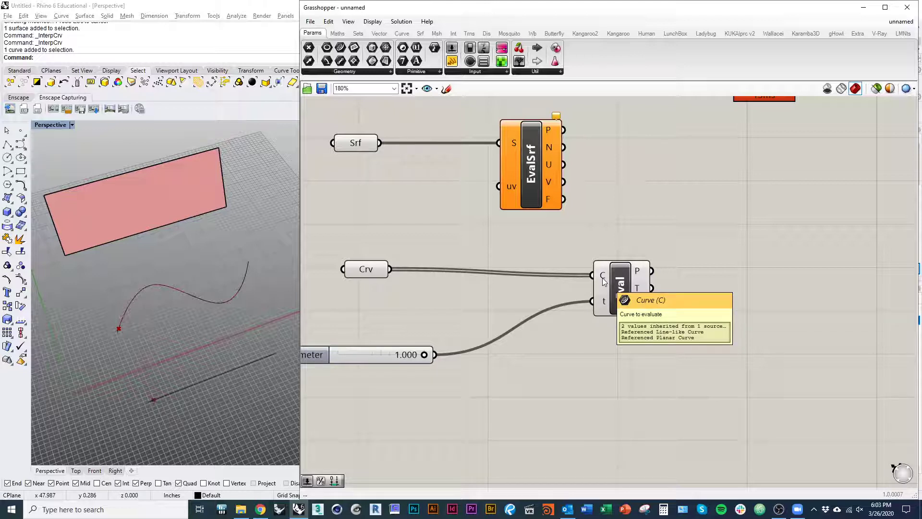
{"action": "right_click", "coordinate": [604, 280]}
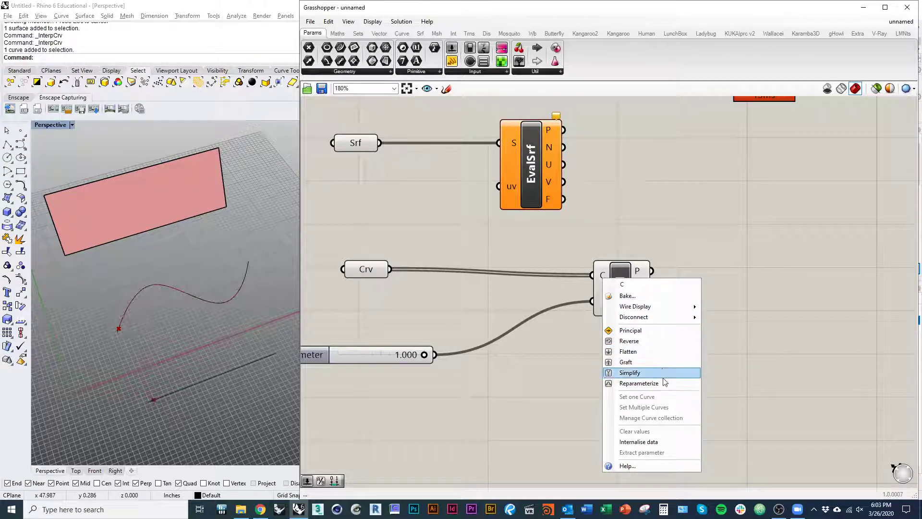
{"action": "left_click", "coordinate": [638, 383]}
Test the reparameterized curves by setting the slider to 0.000 and returning it to 1.000.
{"action": "right_click_drag", "start_coordinate": [529, 374], "coordinate": [565, 403]}
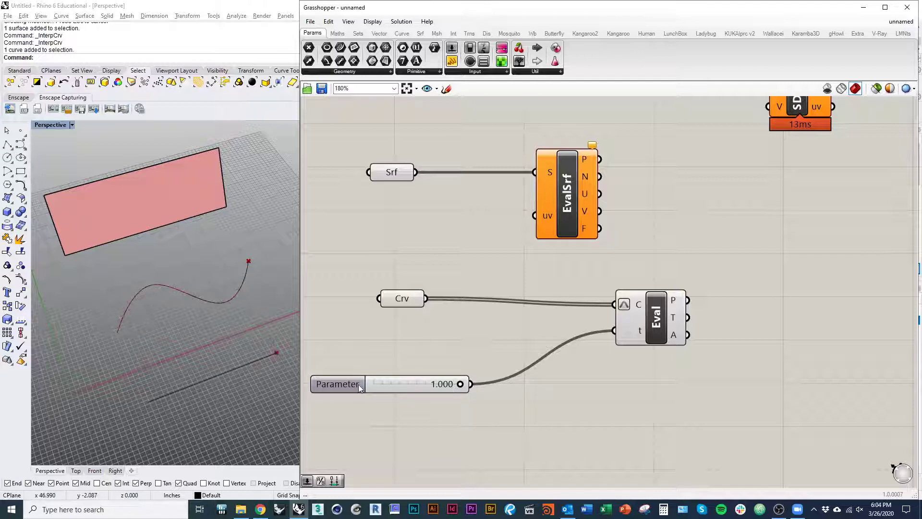
{"action": "left_click_drag", "start_coordinate": [460, 383], "coordinate": [356, 398]}
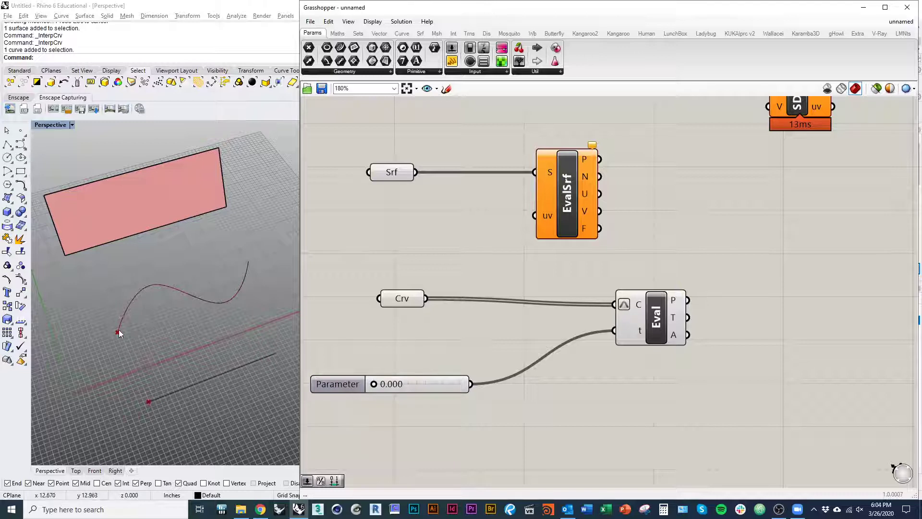
{"action": "left_click_drag", "start_coordinate": [373, 384], "coordinate": [477, 396]}
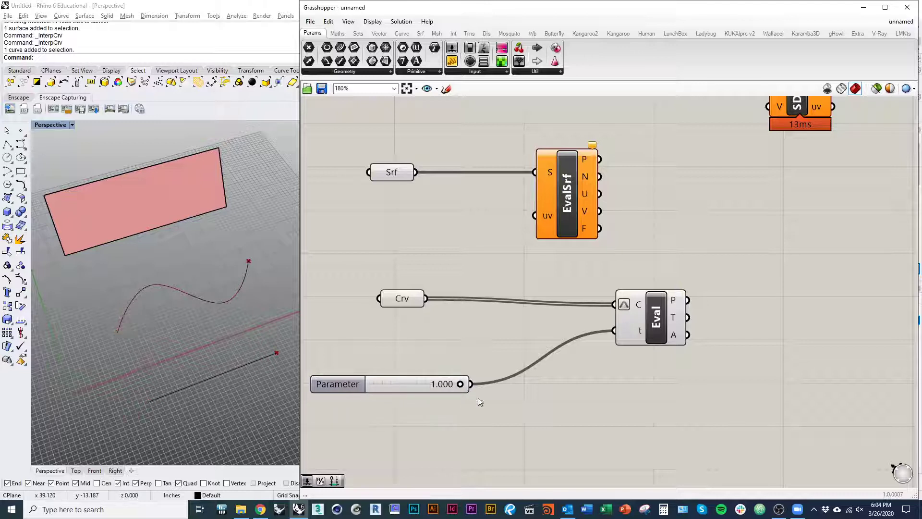
Set the Parameter slider feeding Evaluate Curve to 0.5.
{"action": "left_click", "coordinate": [424, 383]}
{"action": "double_click", "coordinate": [425, 383]}
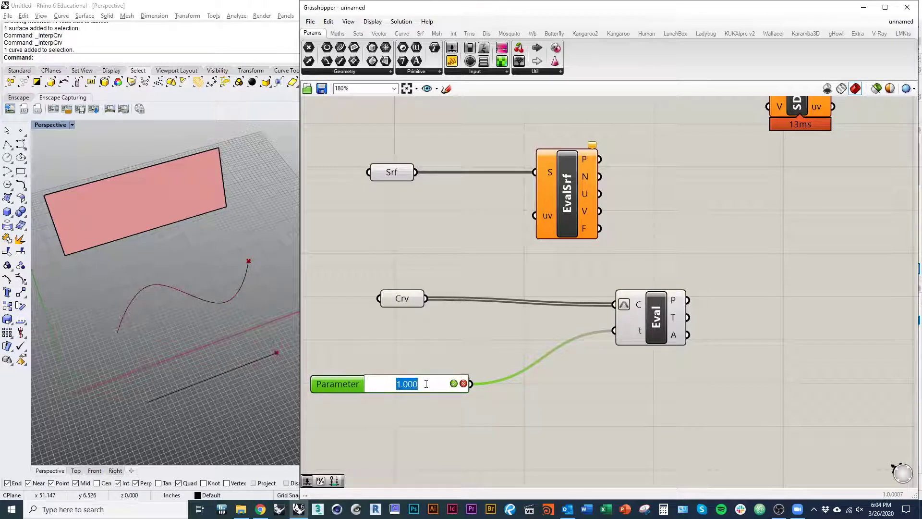
{"action": "type", "text": "0.5"}
{"action": "key", "text": "Return"}
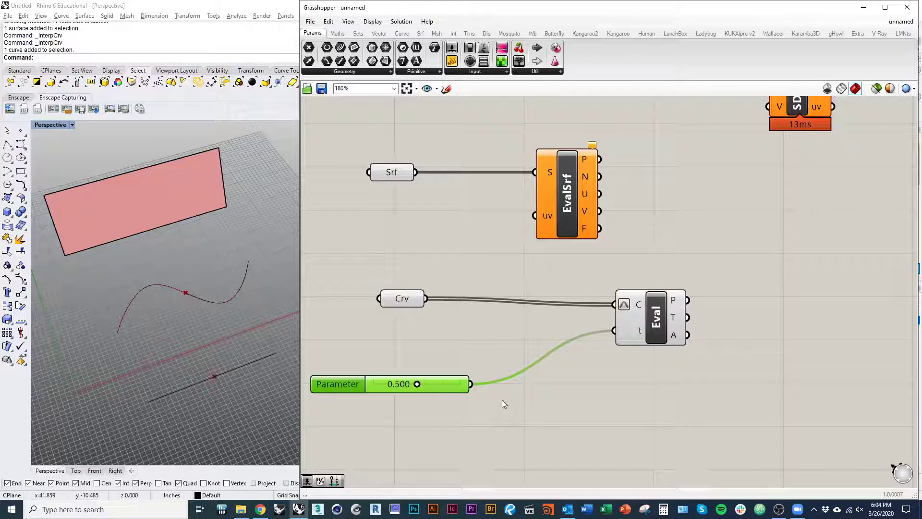
{"action": "left_click", "coordinate": [530, 428]}
{"action": "right_click_drag", "start_coordinate": [650, 373], "coordinate": [604, 386]}
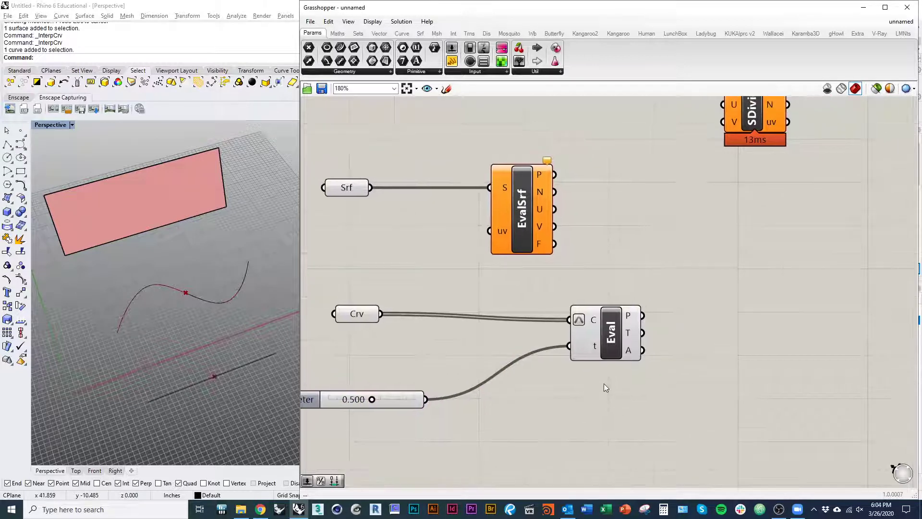
Select the straight line in the Rhino viewport, turn off its Gumball display, and deselect the line.
{"action": "left_click", "coordinate": [241, 366]}
{"action": "right_click_drag", "start_coordinate": [219, 426], "coordinate": [191, 402], "text": "shift"}
{"action": "scroll", "coordinate": [195, 382], "scroll_direction": "up", "scroll_amount": 2}
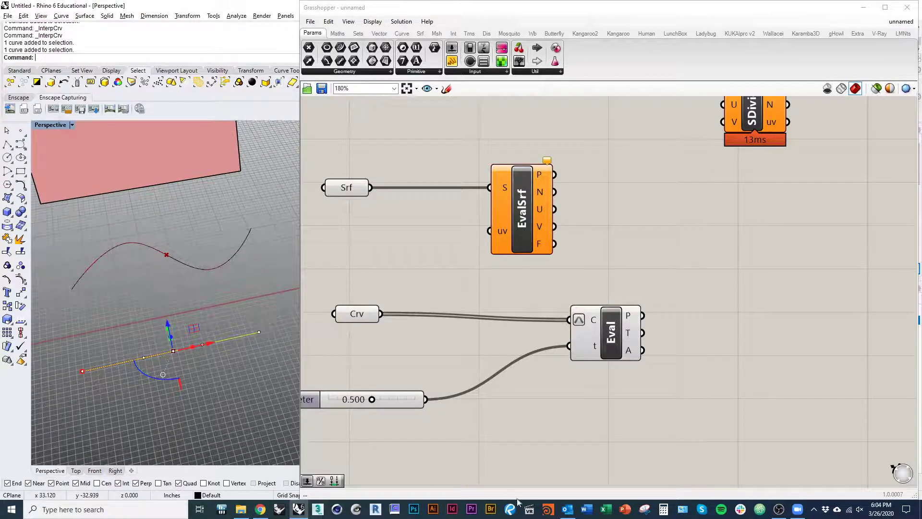
{"action": "mouse_move", "coordinate": [594, 8]}
{"action": "left_mouse_down"}
{"action": "mouse_move", "coordinate": [605, 28]}
{"action": "mouse_move", "coordinate": [609, 14]}
{"action": "left_mouse_up"}
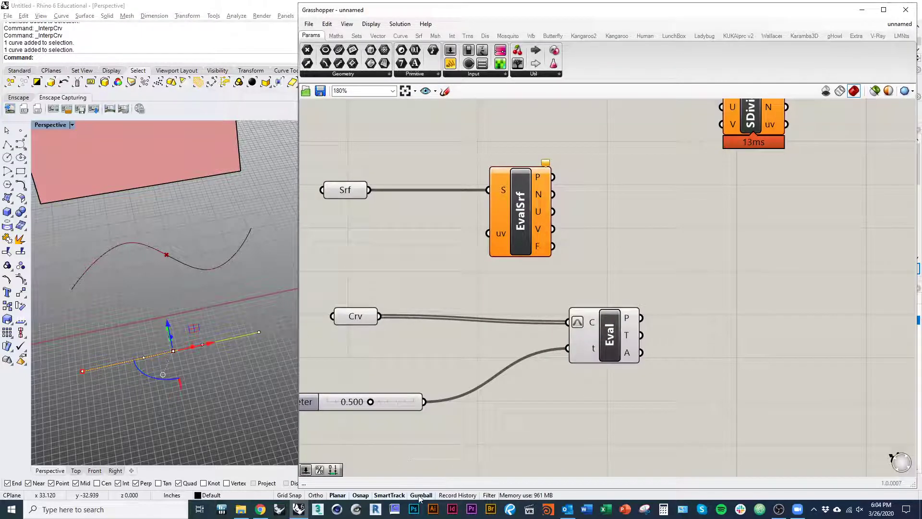
{"action": "left_click", "coordinate": [191, 406]}
{"action": "right_click_drag", "start_coordinate": [191, 407], "coordinate": [178, 385]}
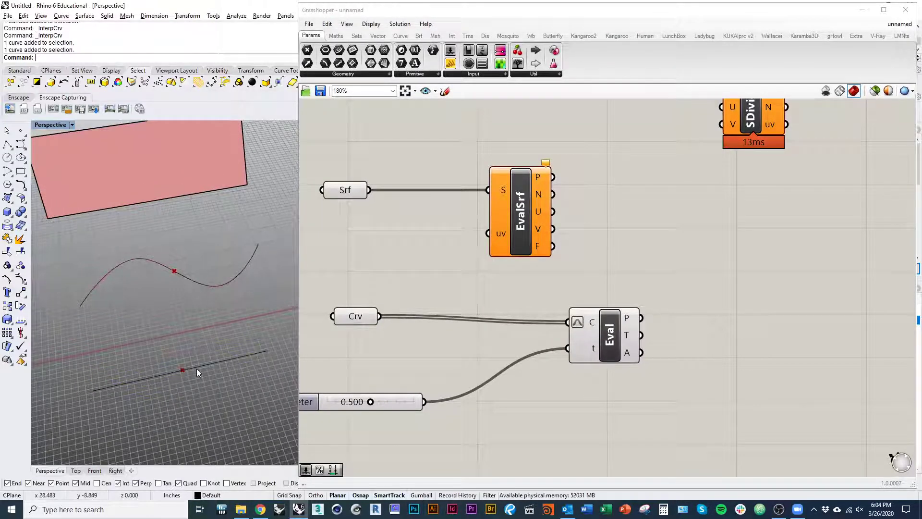
Reshape the wavy curve by shifting its upper inner control point towards the curve's end and its lower one towards the start.
{"action": "left_click", "coordinate": [119, 385]}
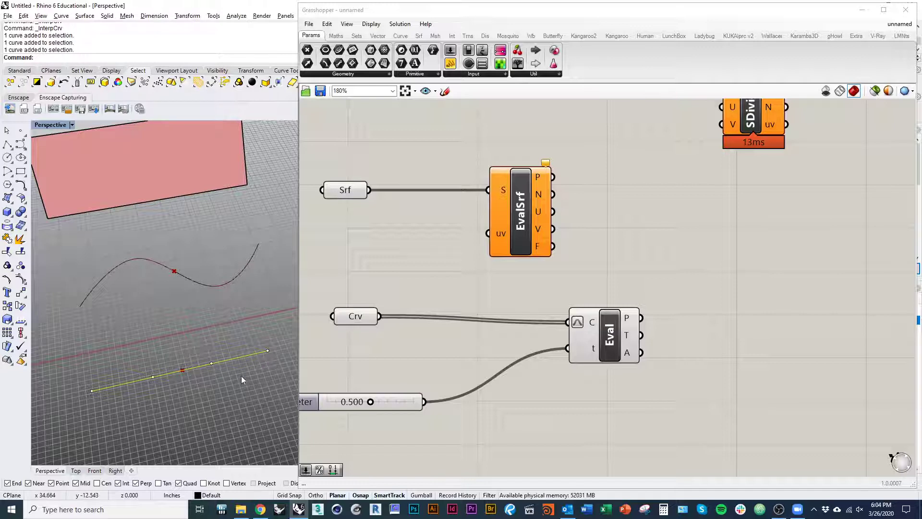
{"action": "left_click", "coordinate": [128, 259]}
{"action": "left_click_drag", "start_coordinate": [140, 229], "coordinate": [160, 233]}
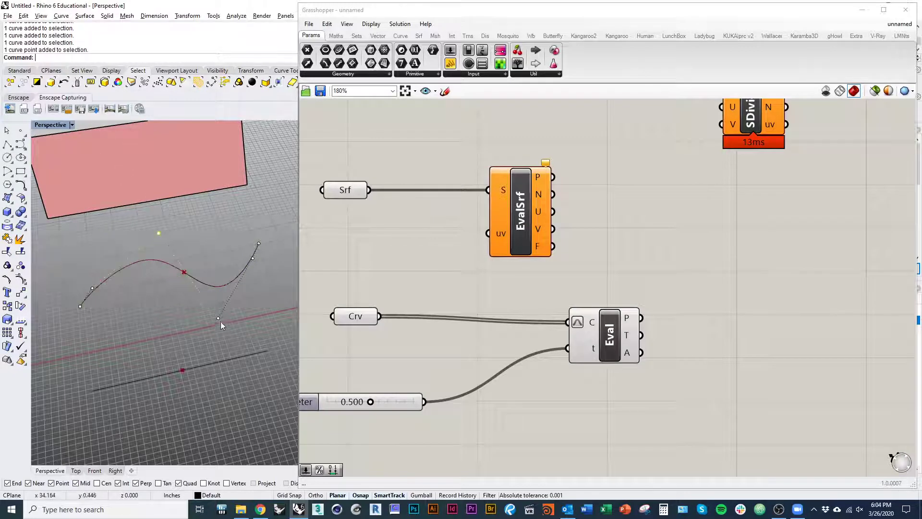
{"action": "left_click_drag", "start_coordinate": [219, 319], "coordinate": [171, 328]}
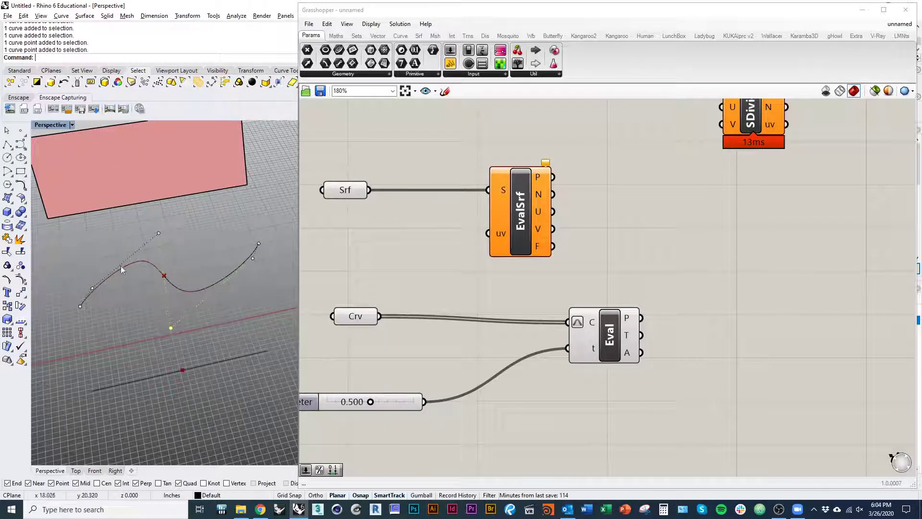
Try bending the straight line by pulling an inner control point off it, and undo the change.
{"action": "left_click", "coordinate": [208, 354]}
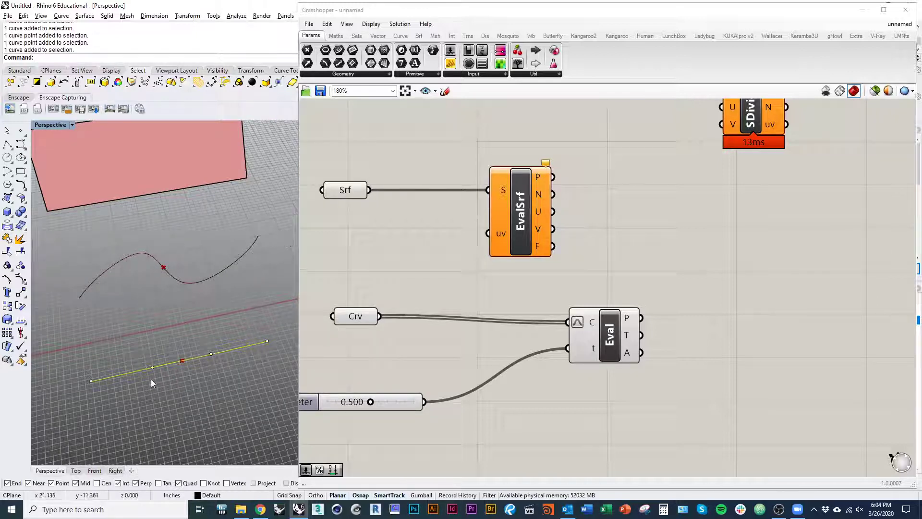
{"action": "left_click_drag", "start_coordinate": [153, 368], "coordinate": [138, 330]}
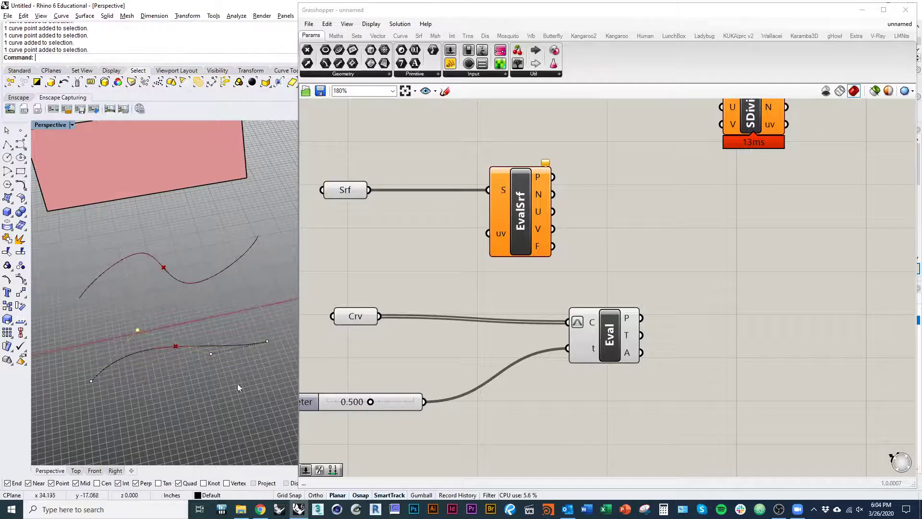
{"action": "key", "text": "ctrl+z"}
{"action": "key", "text": "ctrl+z"}
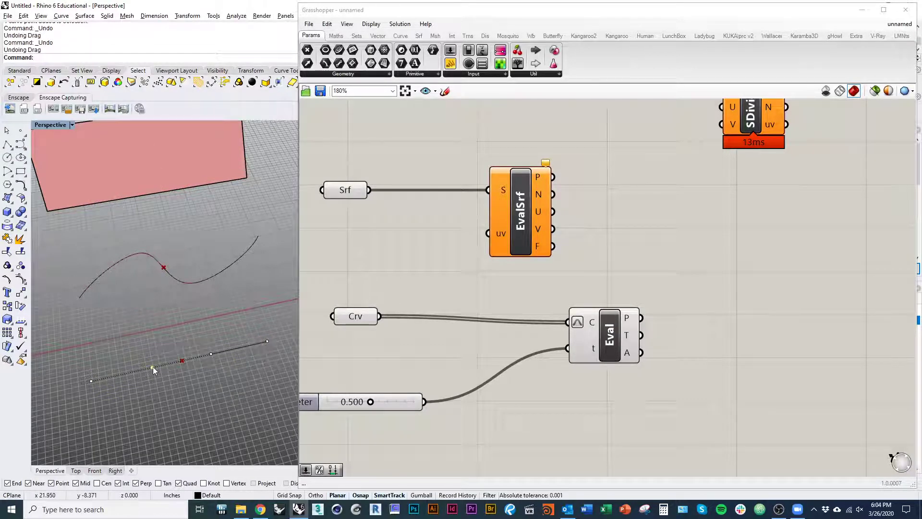
Slide both inner control points of the straight line along it towards its start, keeping the line straight.
{"action": "left_click_drag", "start_coordinate": [153, 367], "coordinate": [116, 376]}
{"action": "left_click", "coordinate": [209, 353]}
{"action": "left_click_drag", "start_coordinate": [209, 353], "coordinate": [146, 369]}
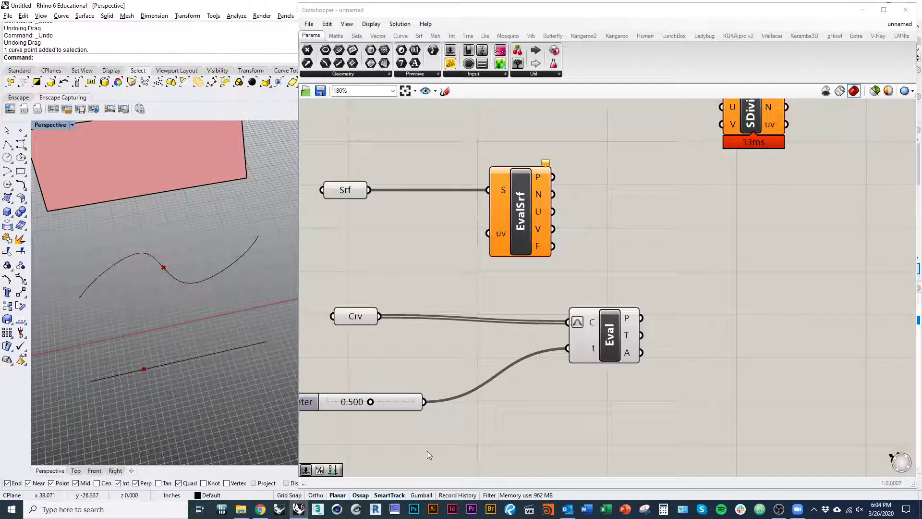
{"action": "right_click_drag", "start_coordinate": [144, 405], "coordinate": [194, 383]}
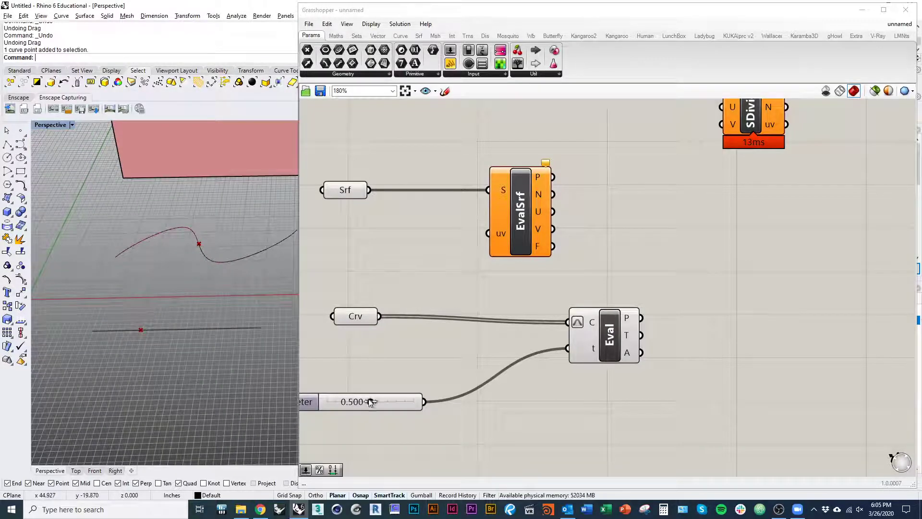
Move the Parameter slider up on the canvas so it sits just below the Crv parameter.
{"action": "right_click_drag", "start_coordinate": [337, 407], "coordinate": [439, 412]}
{"action": "left_click", "coordinate": [454, 385]}
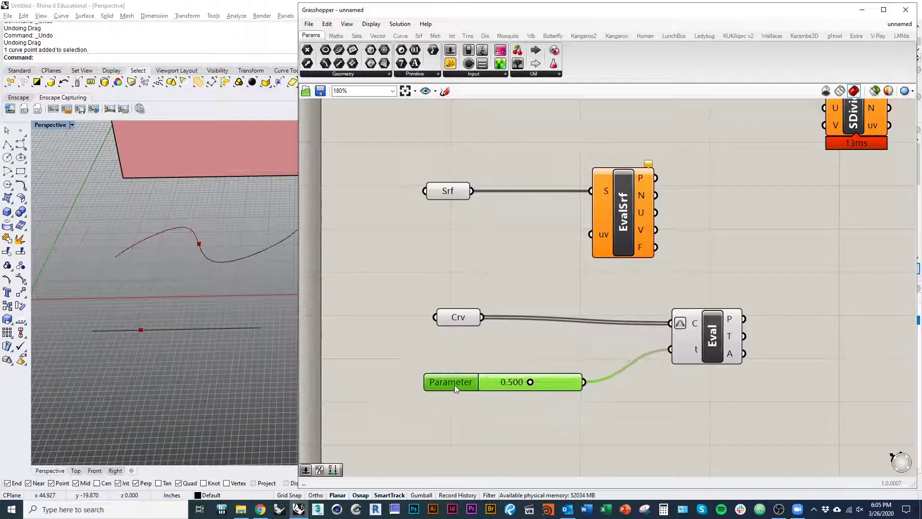
{"action": "left_click_drag", "start_coordinate": [454, 385], "coordinate": [449, 372]}
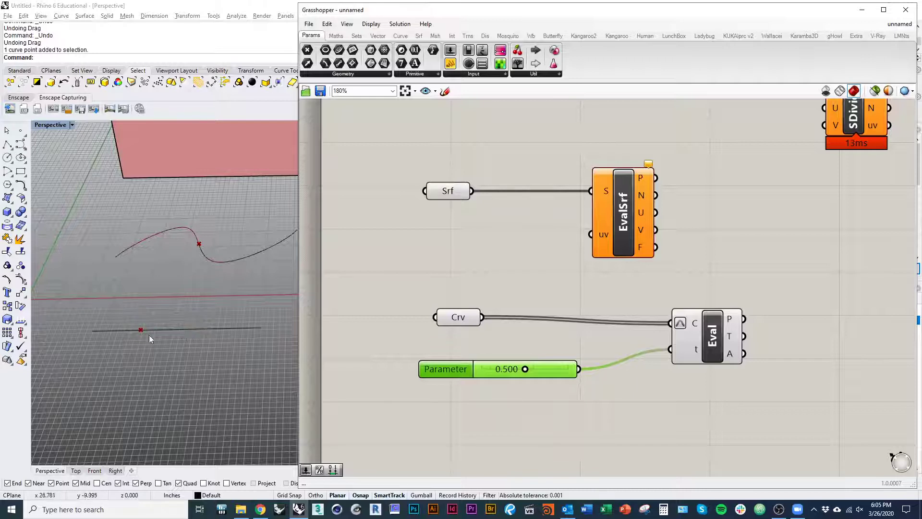
{"action": "left_click", "coordinate": [377, 409]}
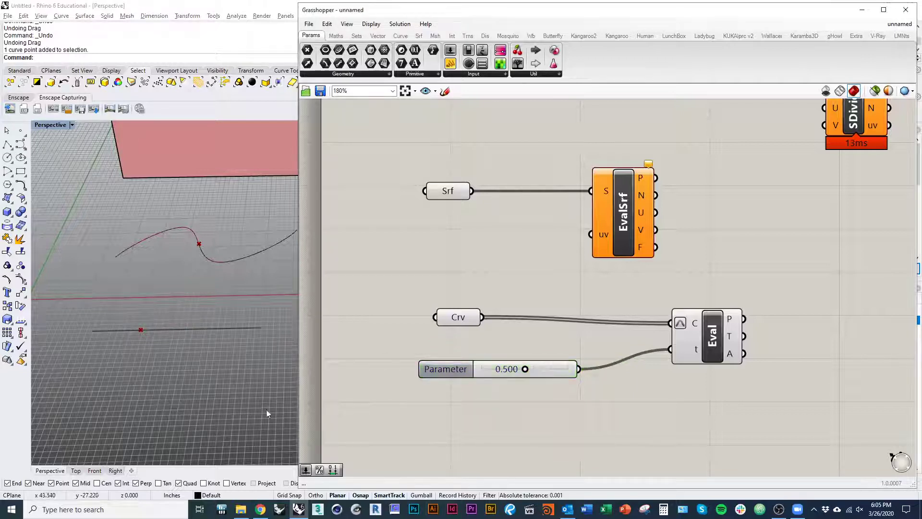
Try flattening the wavy curve by moving its upper inner control point towards the start and raising the lower one.
{"action": "left_click", "coordinate": [185, 329]}
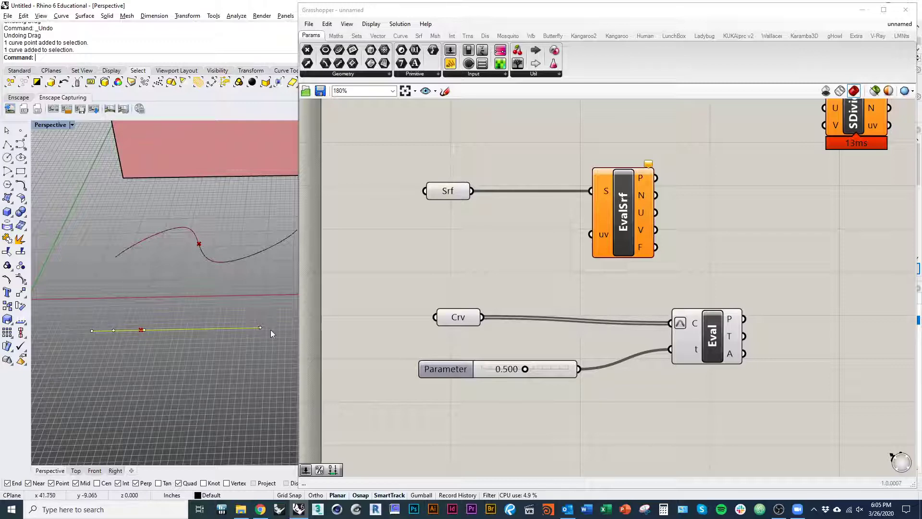
{"action": "right_click_drag", "start_coordinate": [191, 289], "coordinate": [127, 328], "text": "shift"}
{"action": "left_click", "coordinate": [148, 301]}
{"action": "right_click_drag", "start_coordinate": [147, 298], "coordinate": [210, 341]}
{"action": "left_click_drag", "start_coordinate": [181, 195], "coordinate": [129, 252]}
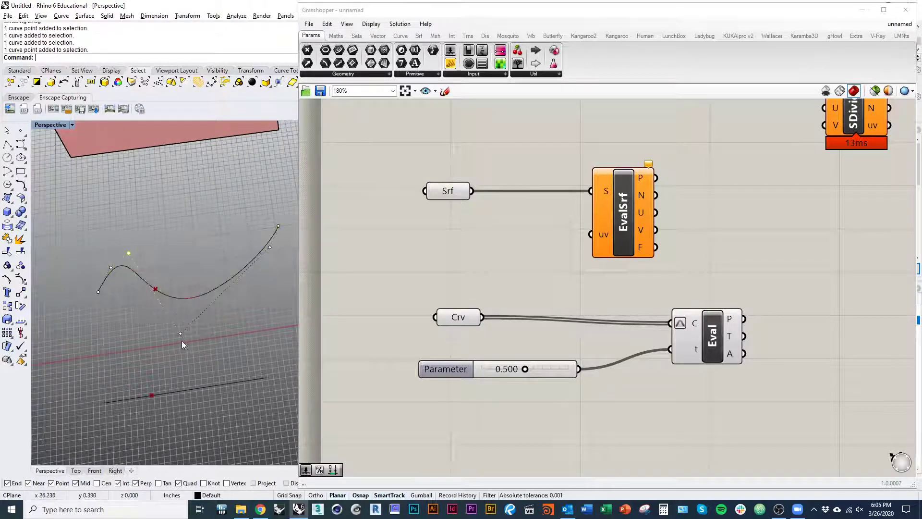
{"action": "left_click_drag", "start_coordinate": [180, 333], "coordinate": [167, 247]}
{"action": "left_click", "coordinate": [197, 308]}
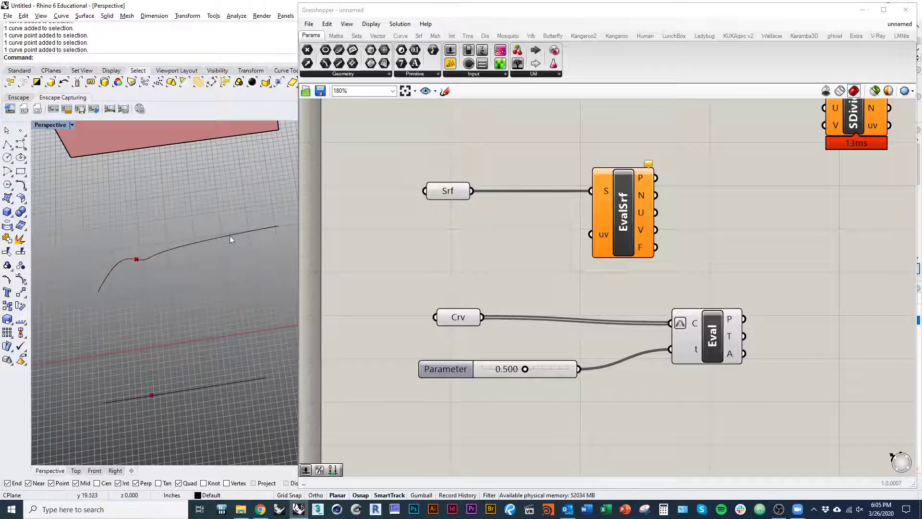
Undo the last control point moves on the wavy curve to restore its previous S shape.
{"action": "right_click_drag", "start_coordinate": [204, 325], "coordinate": [197, 365]}
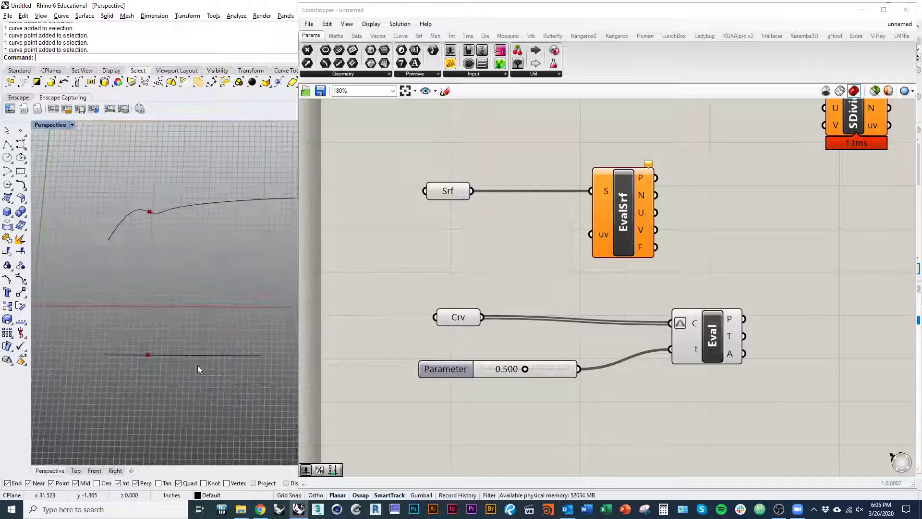
{"action": "left_click", "coordinate": [174, 210]}
{"action": "right_click_drag", "start_coordinate": [206, 221], "coordinate": [170, 272], "text": "shift"}
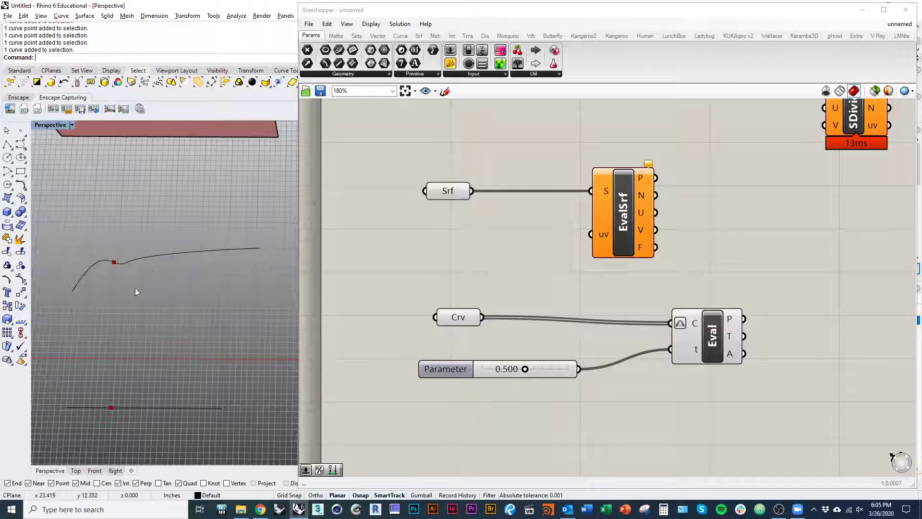
{"action": "right_click_drag", "start_coordinate": [159, 274], "coordinate": [186, 350]}
{"action": "key", "text": "ctrl+z"}
{"action": "key", "text": "ctrl+z"}
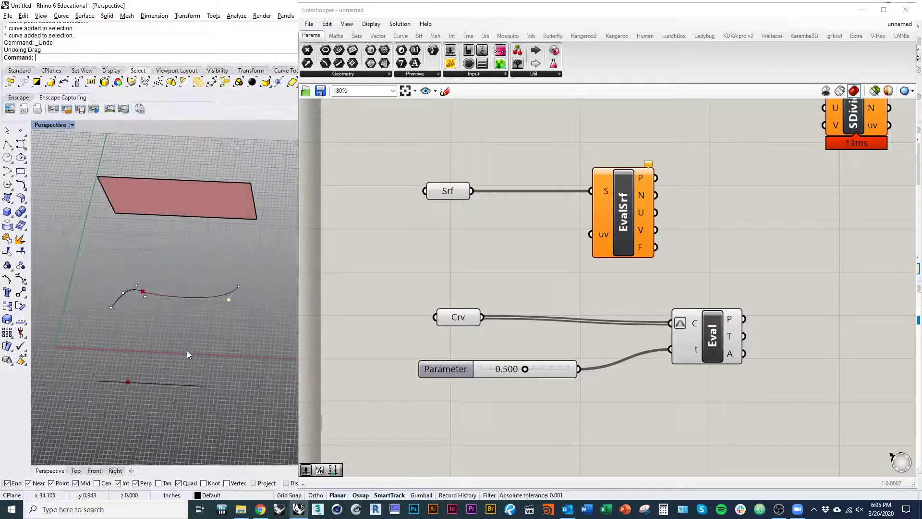
{"action": "key", "text": "ctrl+z"}
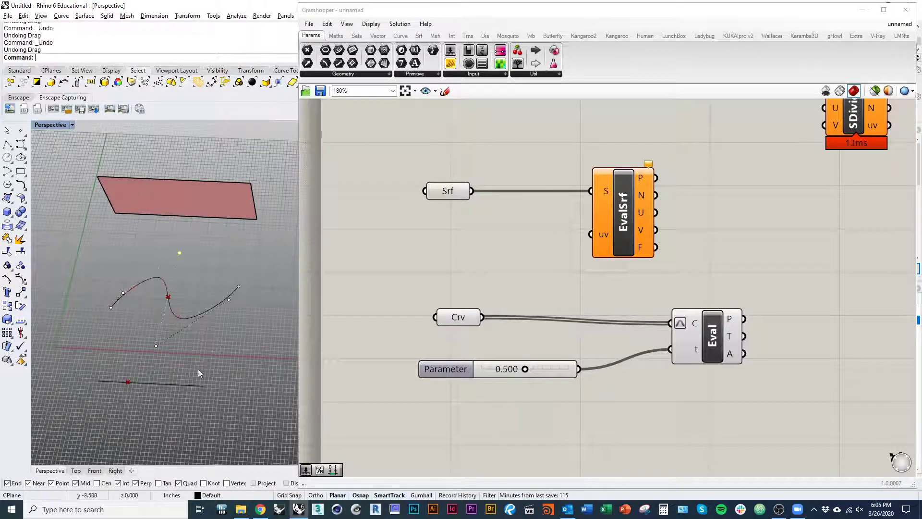
{"action": "right_click_drag", "start_coordinate": [198, 369], "coordinate": [218, 368]}
{"action": "left_click", "coordinate": [189, 393]}
{"action": "right_click_drag", "start_coordinate": [232, 424], "coordinate": [279, 414], "text": "shift"}
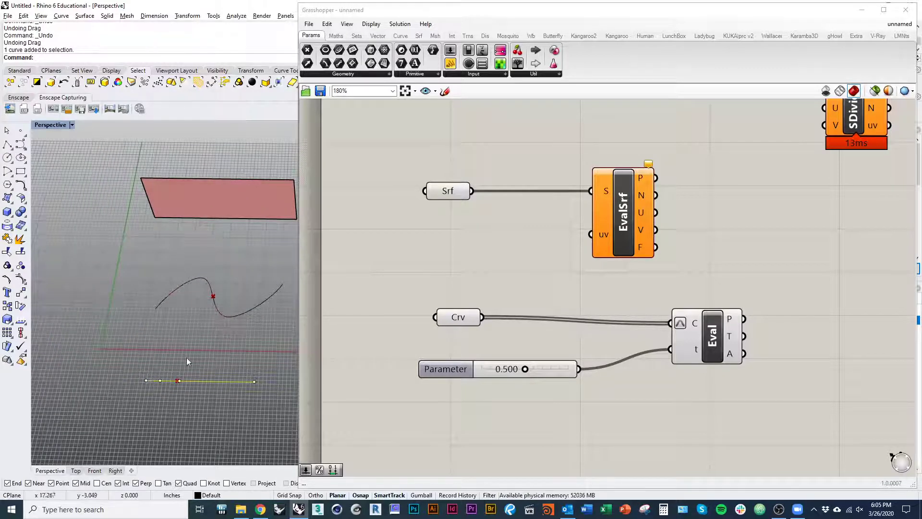
{"action": "left_click", "coordinate": [206, 353]}
{"action": "right_click_drag", "start_coordinate": [205, 353], "coordinate": [206, 388], "text": "shift"}
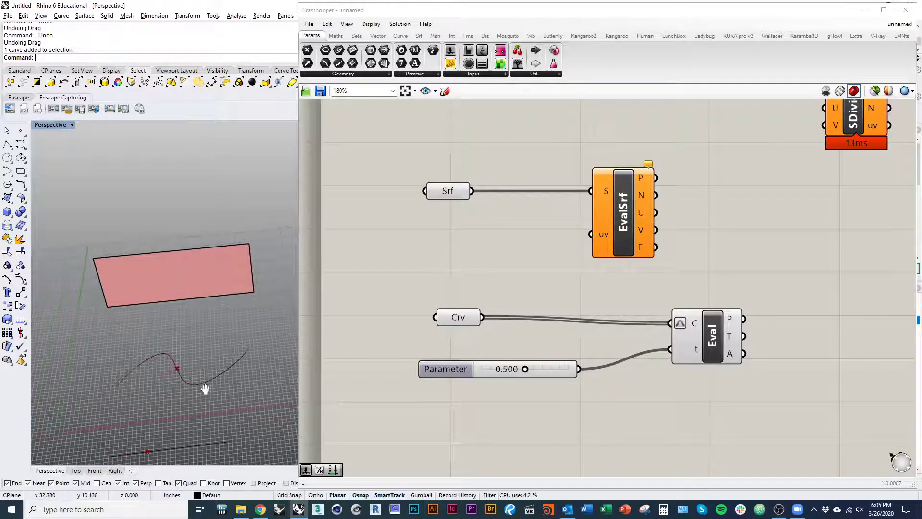
{"action": "right_click_drag", "start_coordinate": [179, 353], "coordinate": [177, 319], "text": "shift"}
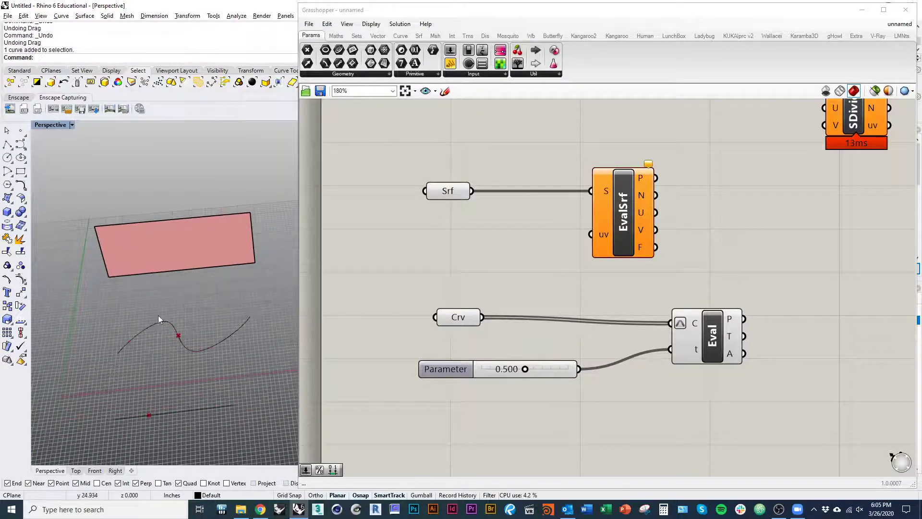
Move the Srf parameter up slightly and add an MD Slider beneath it, beside the Evaluate Surface component.
{"action": "right_click_drag", "start_coordinate": [463, 270], "coordinate": [419, 342]}
{"action": "left_click", "coordinate": [642, 287]}
{"action": "left_click_drag", "start_coordinate": [405, 269], "coordinate": [409, 243]}
{"action": "left_click", "coordinate": [488, 266]}
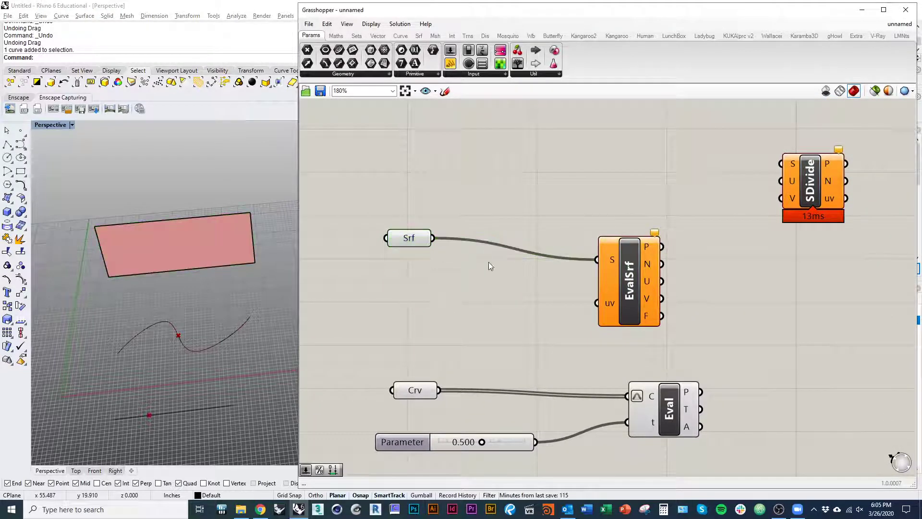
{"action": "left_click", "coordinate": [488, 76]}
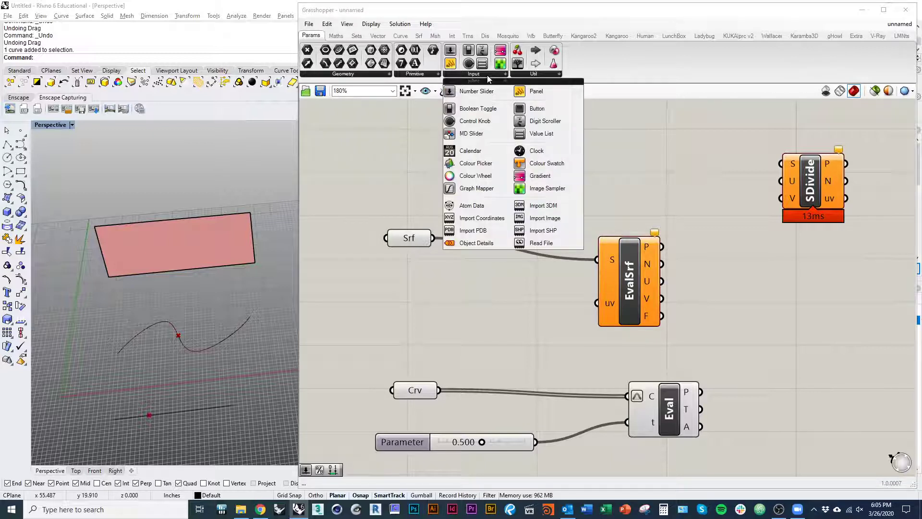
{"action": "left_click", "coordinate": [481, 138]}
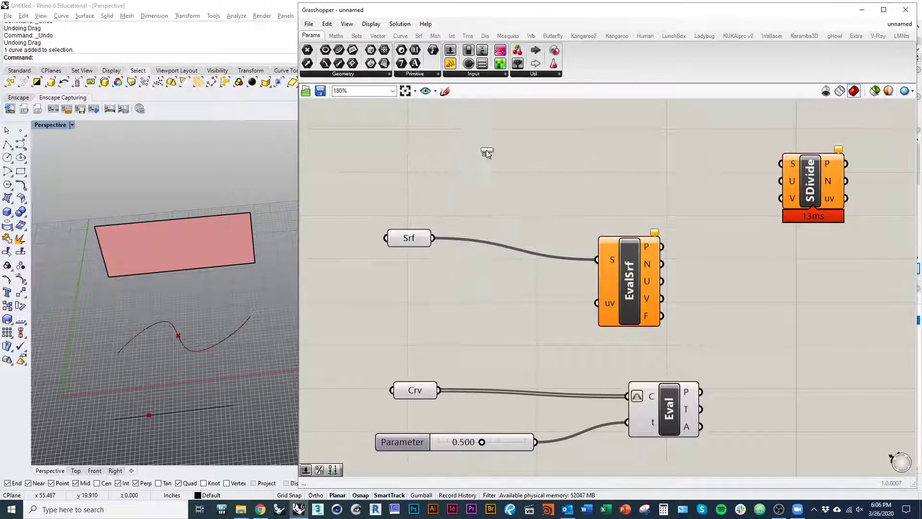
{"action": "left_click", "coordinate": [440, 318]}
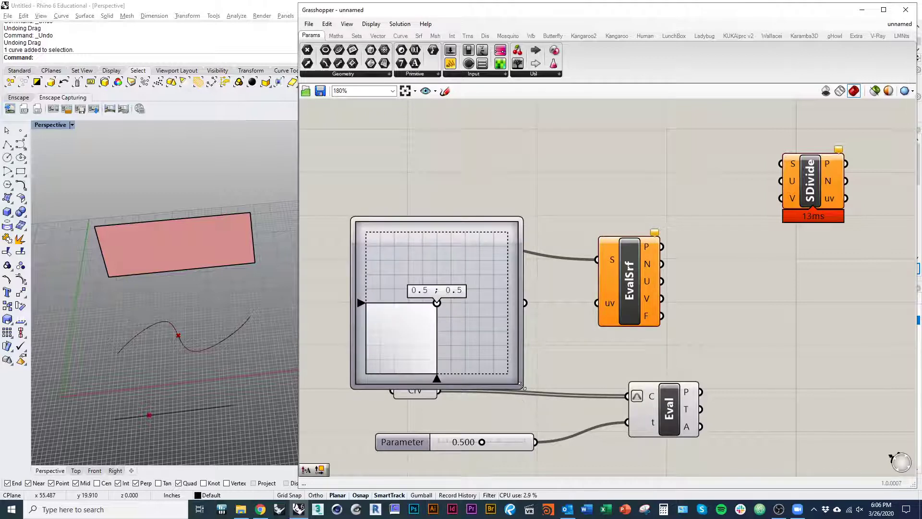
Shrink the MD Slider, arrange it below the raised Srf parameter, and set its values to about 0.35 ; 0.7.
{"action": "left_click_drag", "start_coordinate": [514, 386], "coordinate": [445, 287]}
{"action": "left_click", "coordinate": [387, 218]}
{"action": "left_click_drag", "start_coordinate": [387, 219], "coordinate": [437, 277]}
{"action": "left_click_drag", "start_coordinate": [410, 238], "coordinate": [425, 188]}
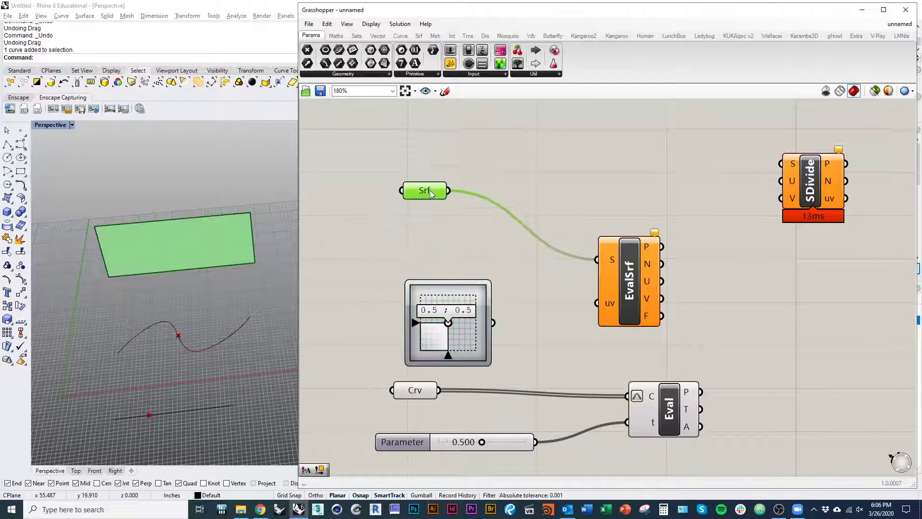
{"action": "left_click_drag", "start_coordinate": [460, 315], "coordinate": [415, 289]}
Add a panel next to the MD Slider and feed the slider's output into it.
{"action": "left_click", "coordinate": [542, 326]}
{"action": "left_click_drag", "start_coordinate": [523, 343], "coordinate": [552, 317]}
{"action": "left_click_drag", "start_coordinate": [468, 300], "coordinate": [501, 299]}
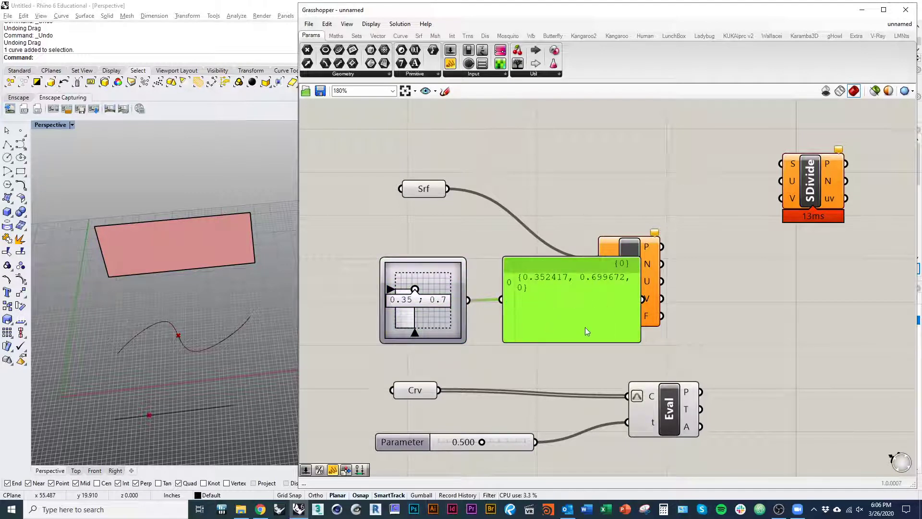
Delete the panel and connect the MD Slider's output to Evaluate Surface's uv input.
{"action": "key", "text": "Delete"}
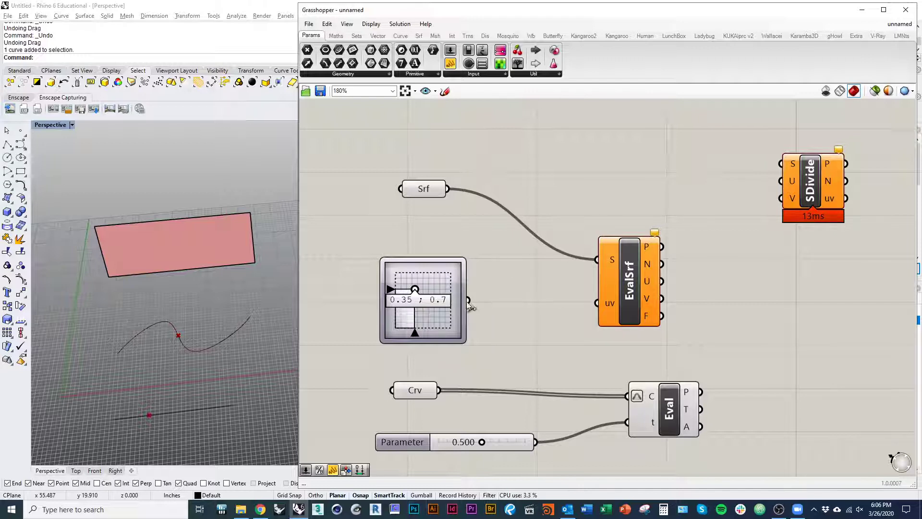
{"action": "left_click_drag", "start_coordinate": [468, 301], "coordinate": [596, 302]}
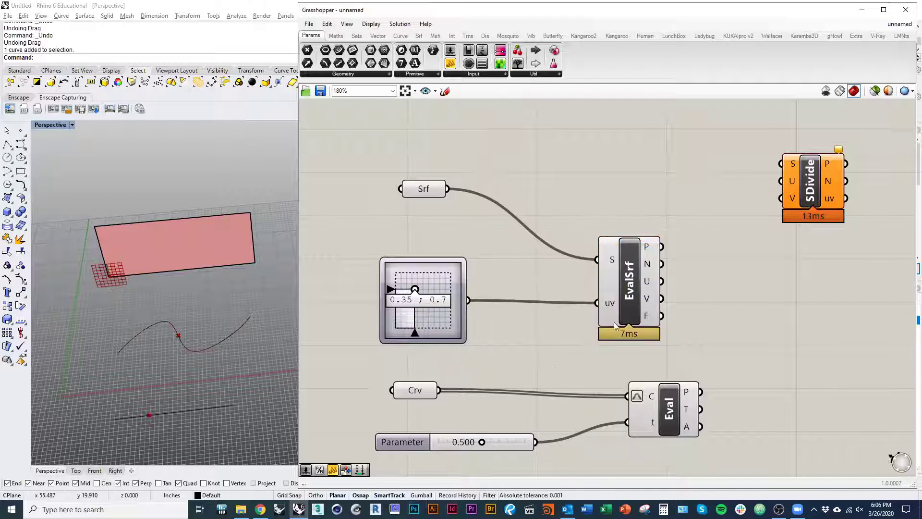
Examine the Evaluate Surface component's uv input and its point, normal, U and V direction and frame outputs.
{"action": "mouse_move", "coordinate": [614, 303]}
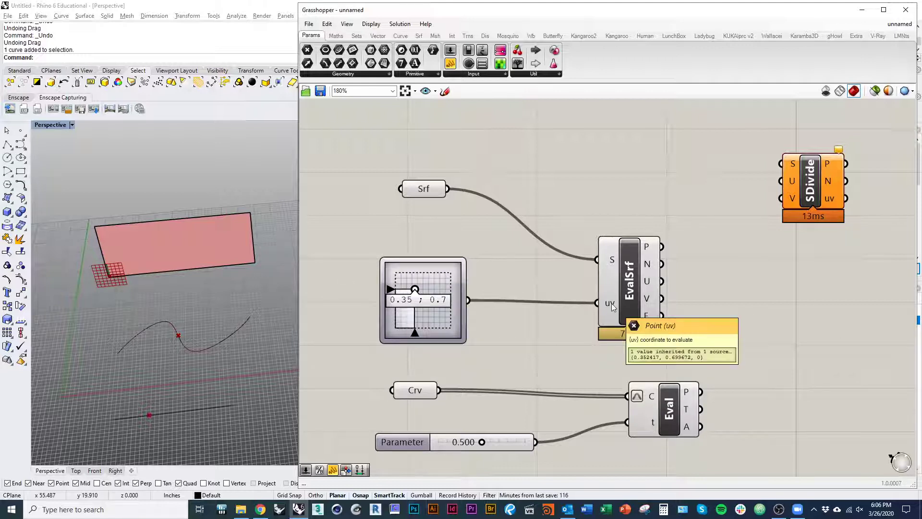
{"action": "right_click_drag", "start_coordinate": [613, 306], "coordinate": [541, 319]}
{"action": "mouse_move", "coordinate": [576, 260]}
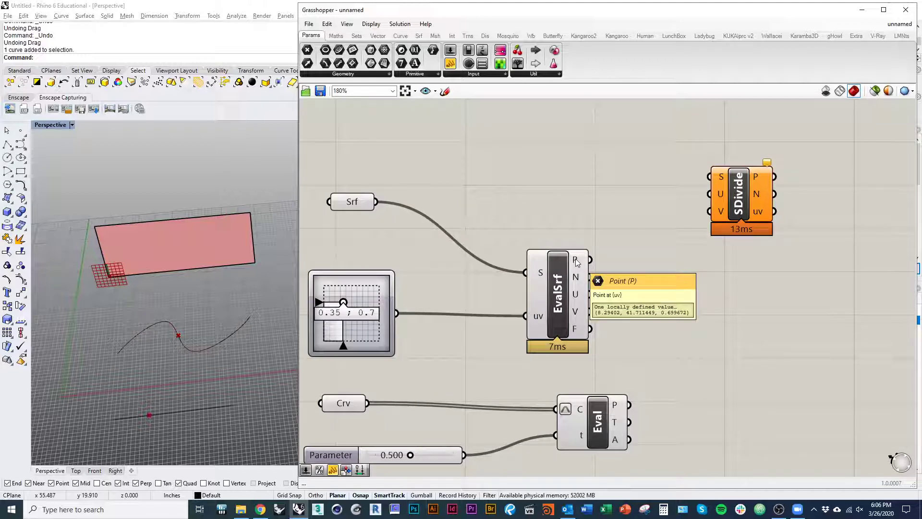
{"action": "mouse_move", "coordinate": [579, 280]}
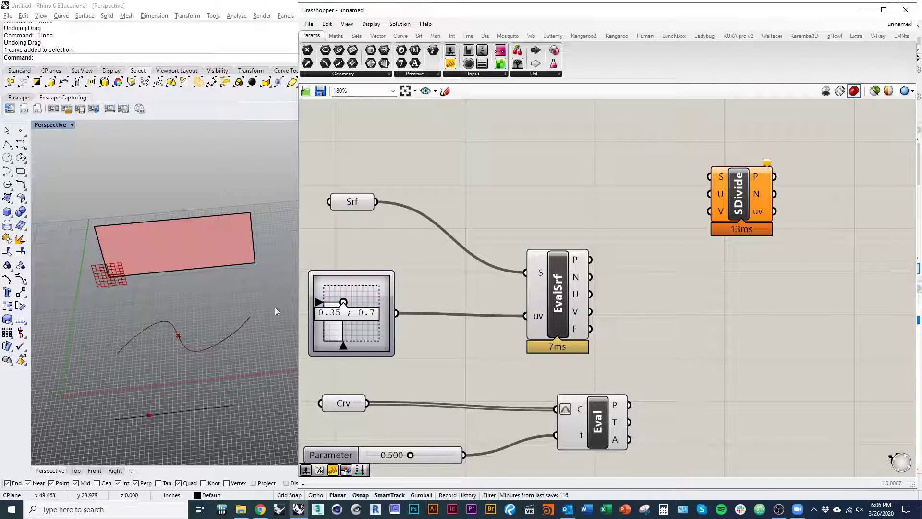
{"action": "right_click_drag", "start_coordinate": [434, 317], "coordinate": [469, 331]}
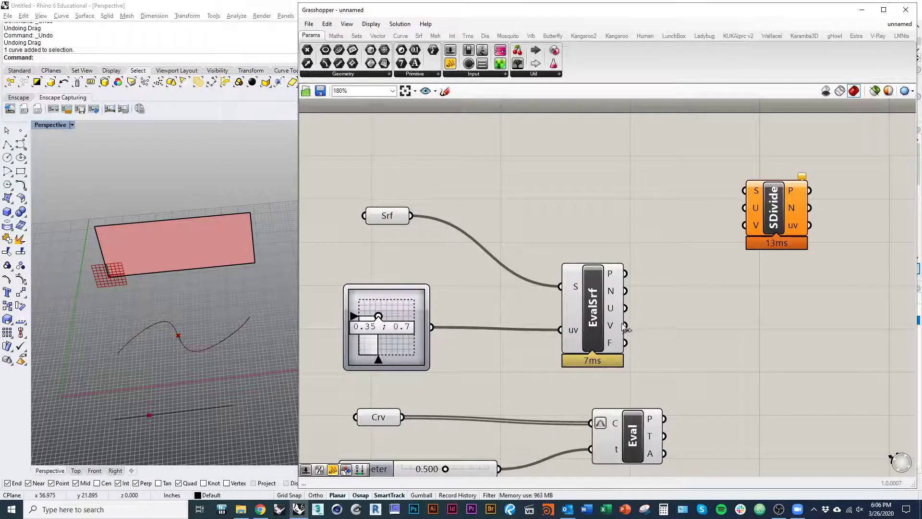
{"action": "mouse_move", "coordinate": [615, 315]}
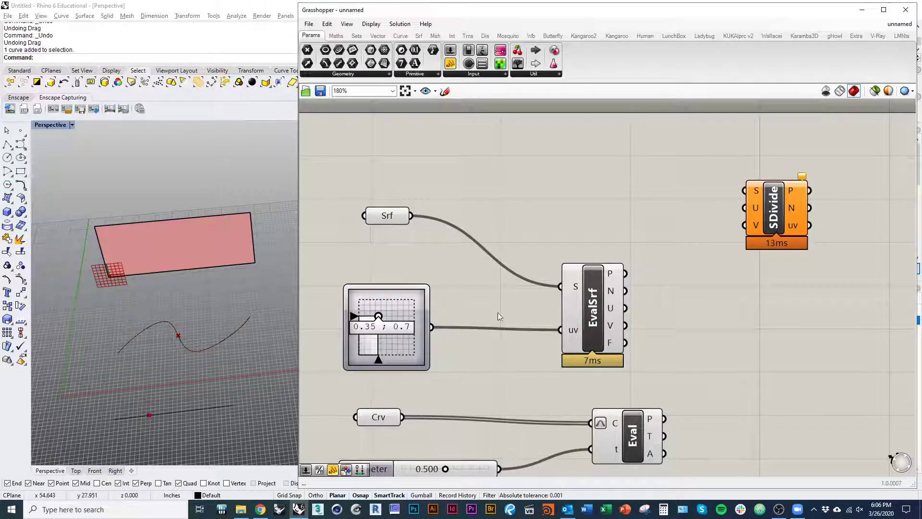
{"action": "mouse_move", "coordinate": [615, 346]}
{"action": "right_click_drag", "start_coordinate": [195, 305], "coordinate": [216, 321], "text": "shift"}
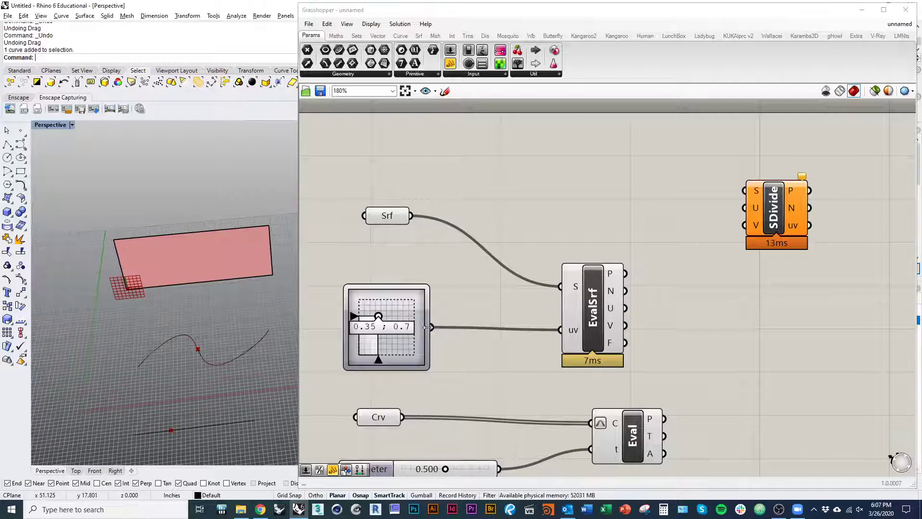
Move the Evaluate Surface component up slightly and reparameterize its S input.
{"action": "left_click_drag", "start_coordinate": [599, 332], "coordinate": [608, 309]}
{"action": "right_click", "coordinate": [583, 268]}
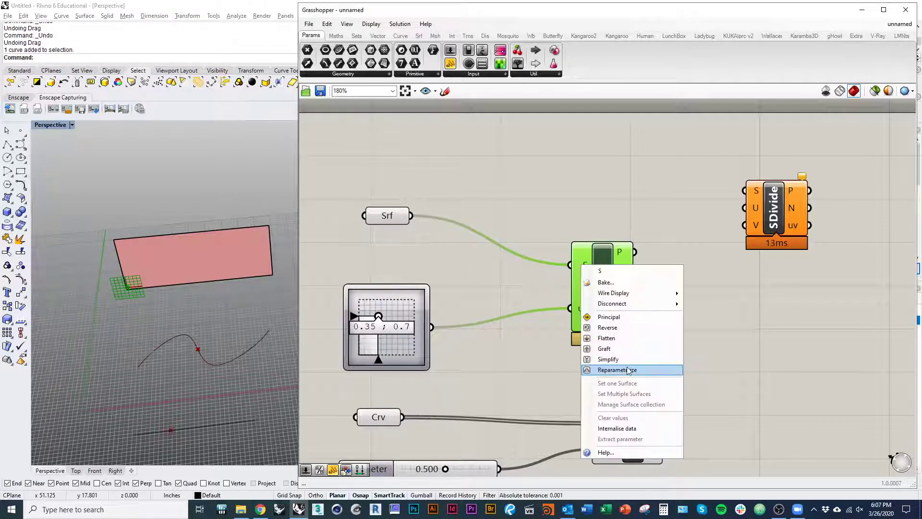
{"action": "left_click", "coordinate": [527, 297]}
{"action": "right_click", "coordinate": [585, 268]}
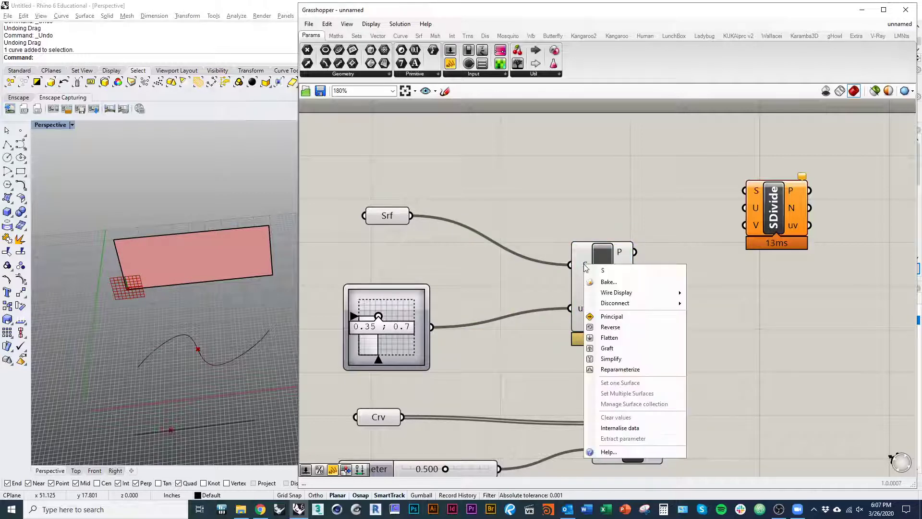
{"action": "left_click", "coordinate": [625, 369]}
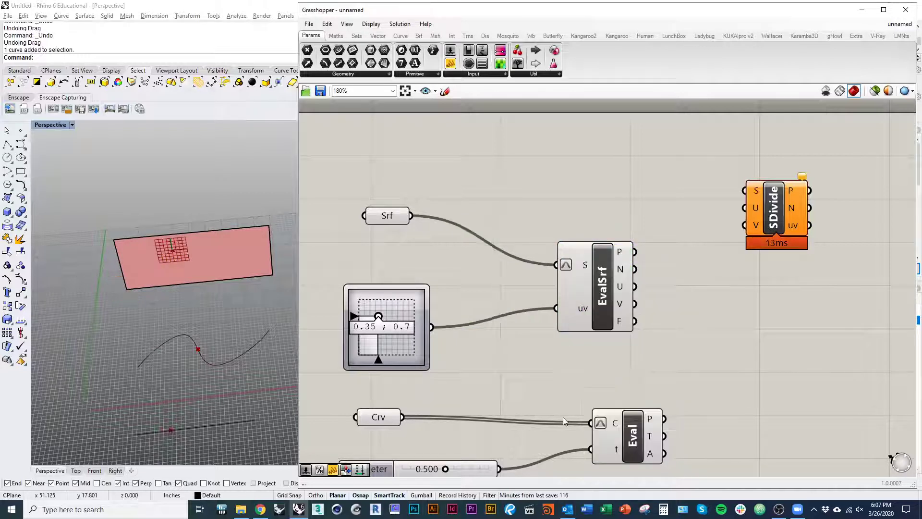
Set the MD Slider to about 0.74 ; 0.3 and highlight the curves referenced by the Crv parameter.
{"action": "left_click_drag", "start_coordinate": [378, 323], "coordinate": [400, 338]}
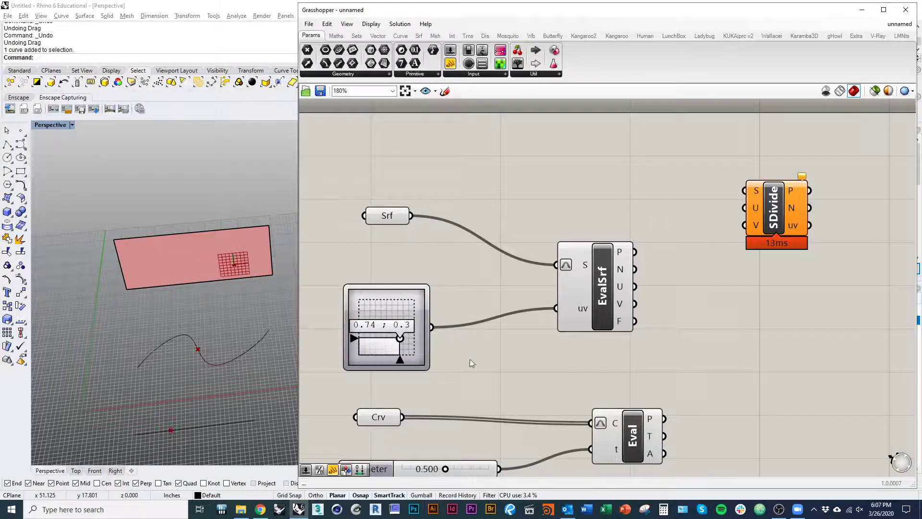
{"action": "right_click_drag", "start_coordinate": [479, 387], "coordinate": [491, 307]}
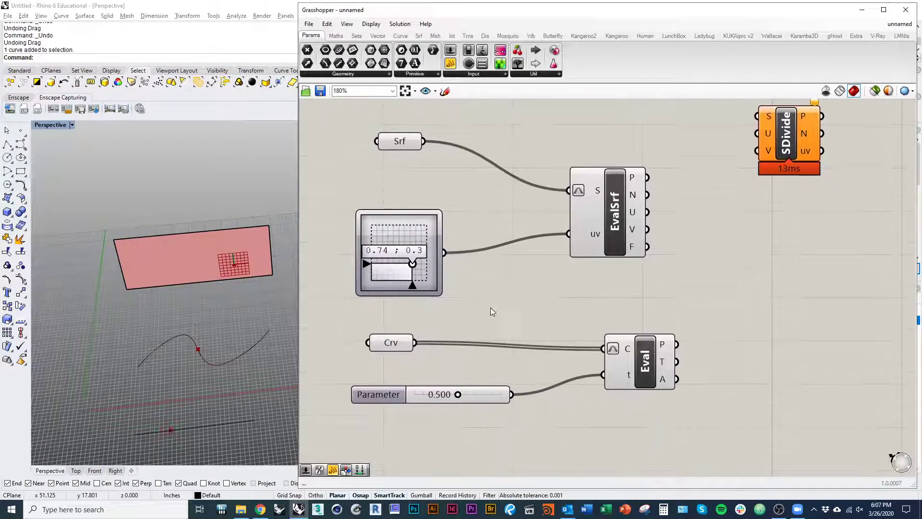
{"action": "left_click", "coordinate": [392, 345]}
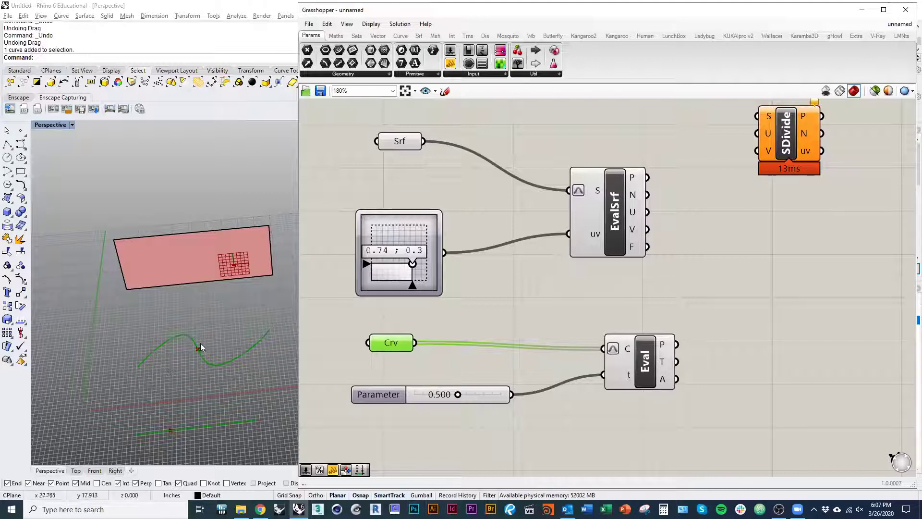
{"action": "right_click_drag", "start_coordinate": [136, 326], "coordinate": [156, 341]}
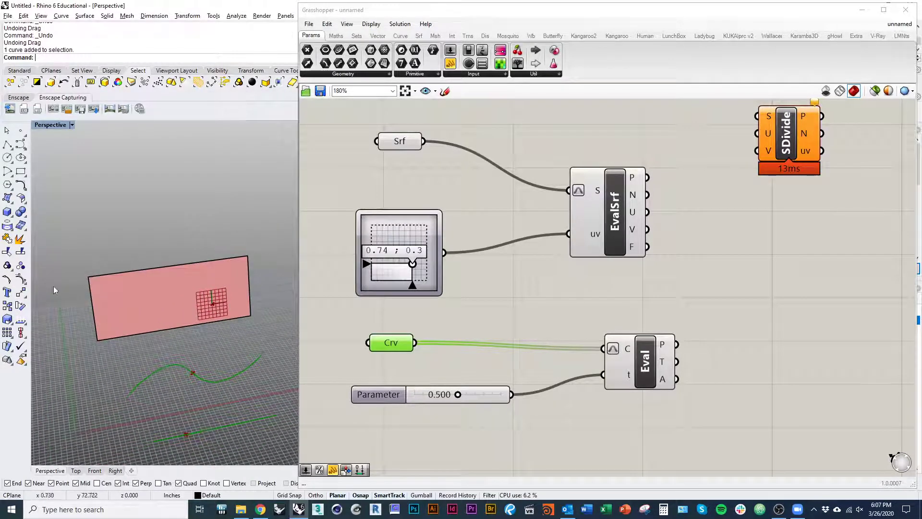
Set the MD Slider to about 0.74 ; 0.68 and select the referenced surface in the Rhino viewport.
{"action": "scroll", "coordinate": [435, 289], "scroll_direction": "up", "scroll_amount": 4}
{"action": "left_click_drag", "start_coordinate": [435, 290], "coordinate": [432, 256]}
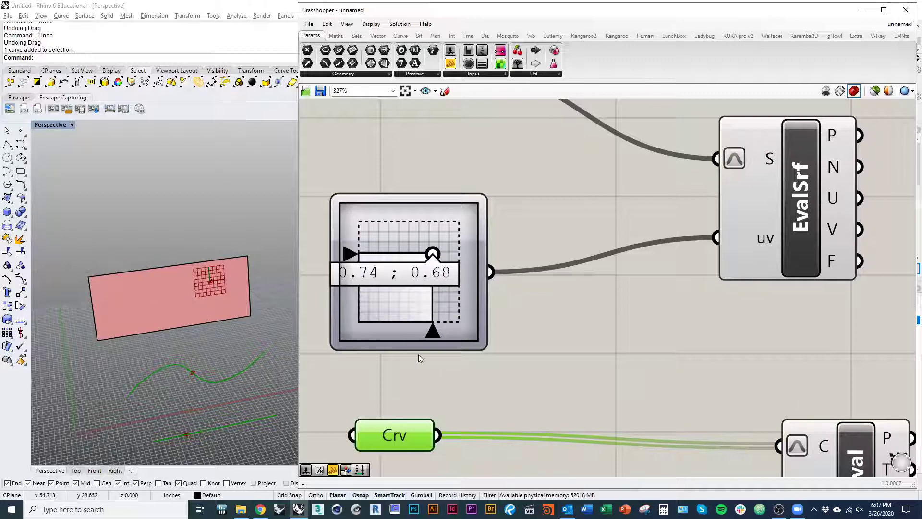
{"action": "right_click_drag", "start_coordinate": [661, 313], "coordinate": [592, 363]}
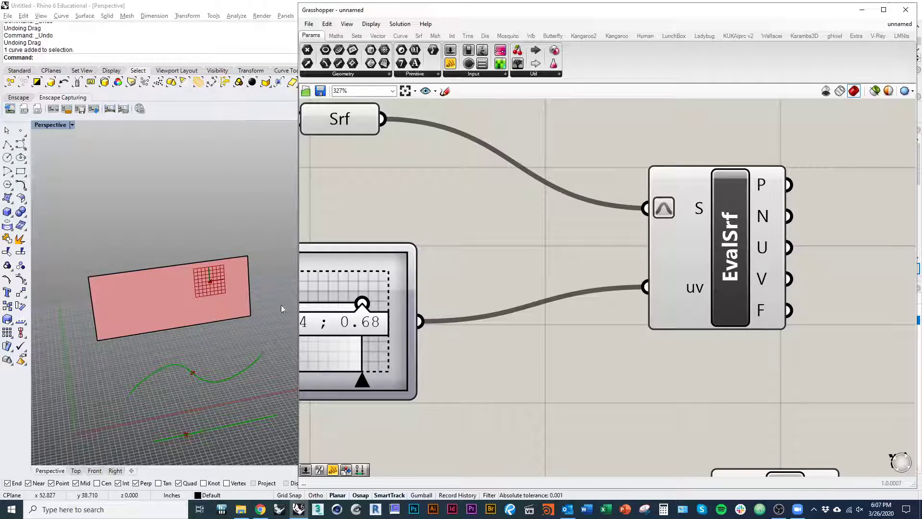
{"action": "left_click", "coordinate": [183, 308]}
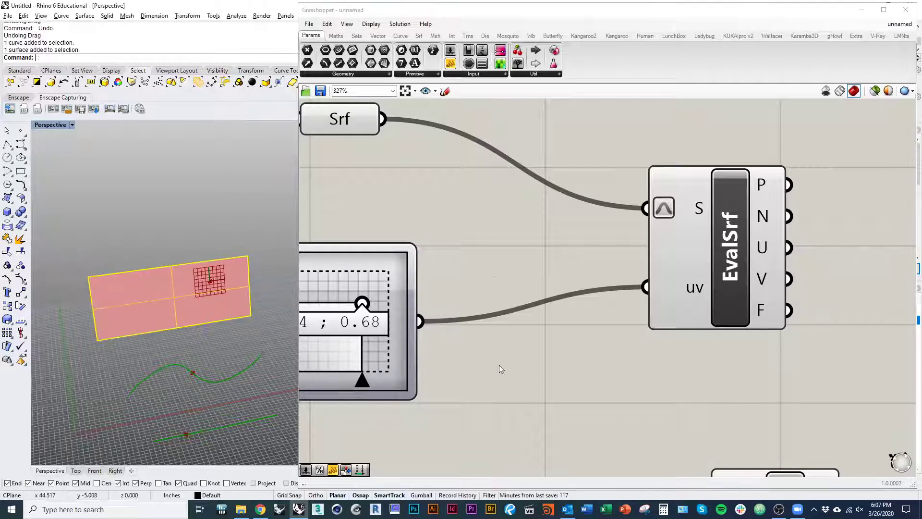
Raise the Srf parameter slightly and place the Divide Surface component directly above Evaluate Surface.
{"action": "scroll", "coordinate": [527, 369], "scroll_direction": "down", "scroll_amount": 4}
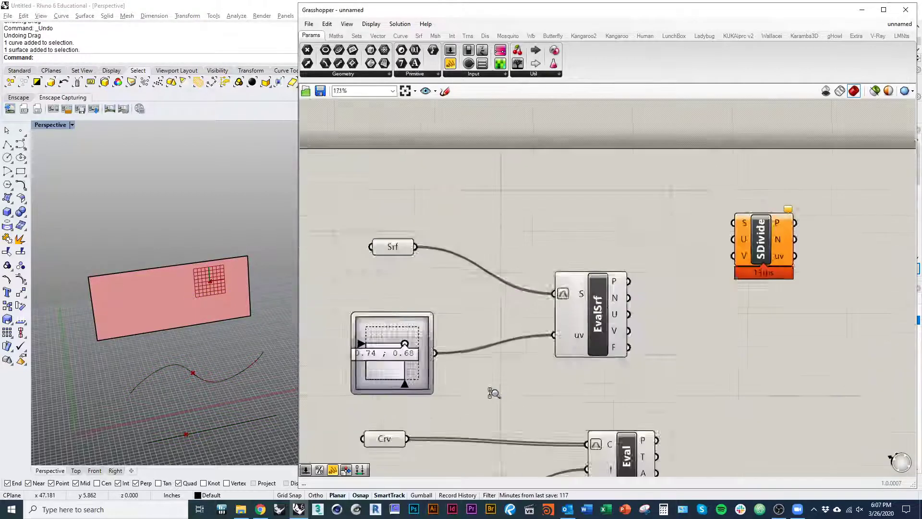
{"action": "right_click_drag", "start_coordinate": [563, 396], "coordinate": [693, 306]}
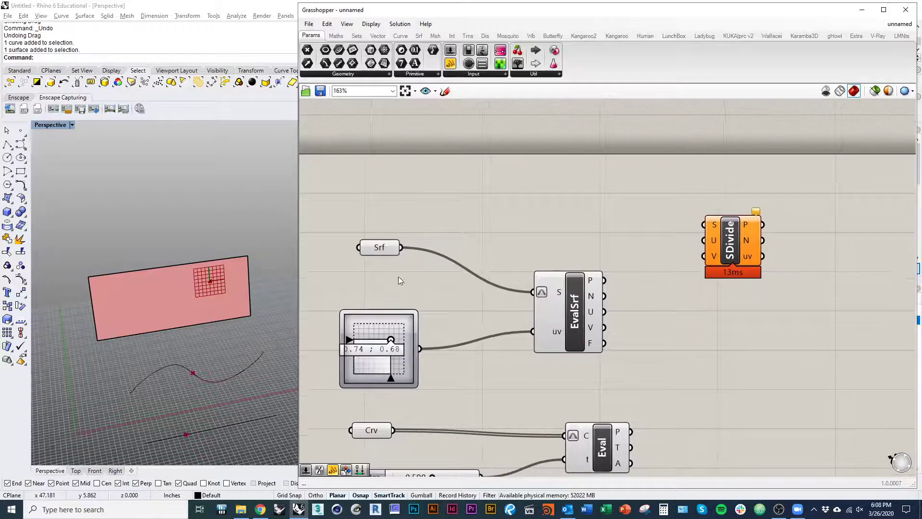
{"action": "left_click_drag", "start_coordinate": [379, 248], "coordinate": [376, 226]}
{"action": "left_click_drag", "start_coordinate": [747, 267], "coordinate": [580, 220]}
{"action": "left_click", "coordinate": [517, 239]}
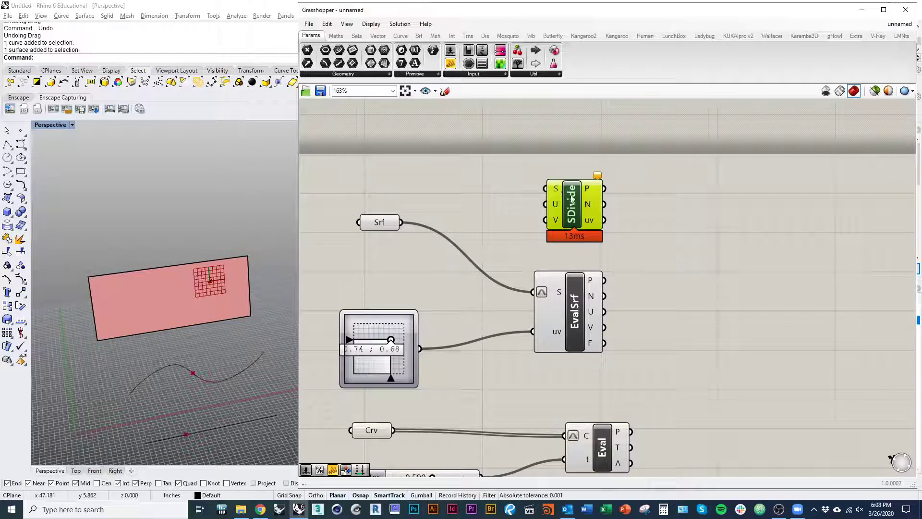
Locate Divide Surface among the surface utility components and connect the Srf parameter to the placed component's S input.
{"action": "left_click", "coordinate": [421, 38]}
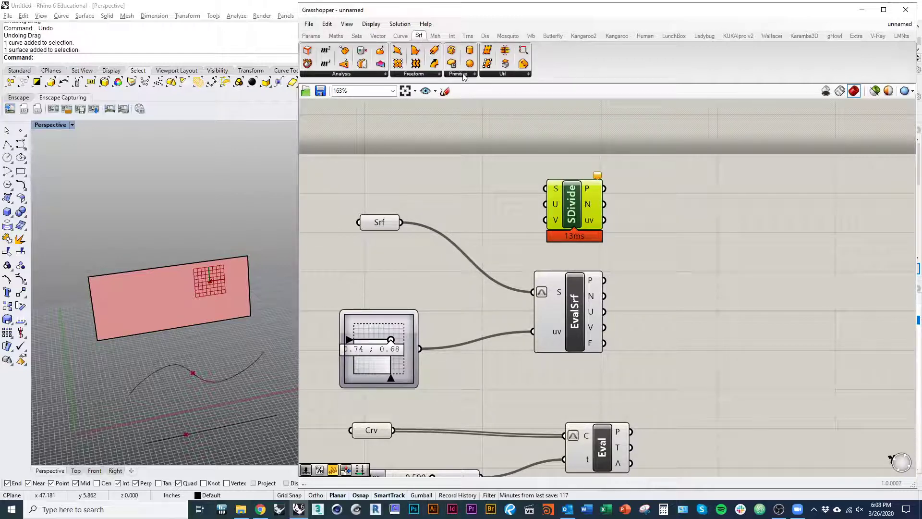
{"action": "left_click", "coordinate": [502, 77]}
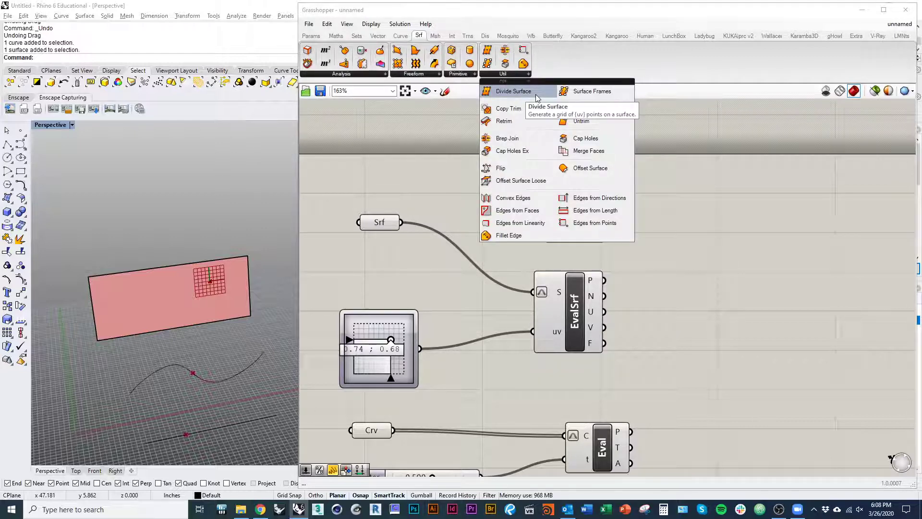
{"action": "left_click_drag", "start_coordinate": [536, 93], "coordinate": [573, 211]}
{"action": "scroll", "coordinate": [520, 163], "scroll_direction": "up", "scroll_amount": 2}
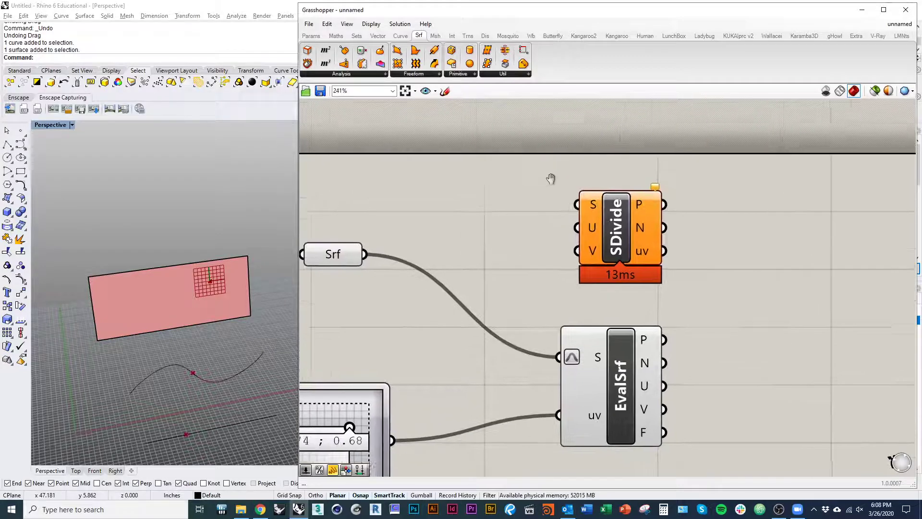
{"action": "right_click_drag", "start_coordinate": [551, 179], "coordinate": [574, 185]}
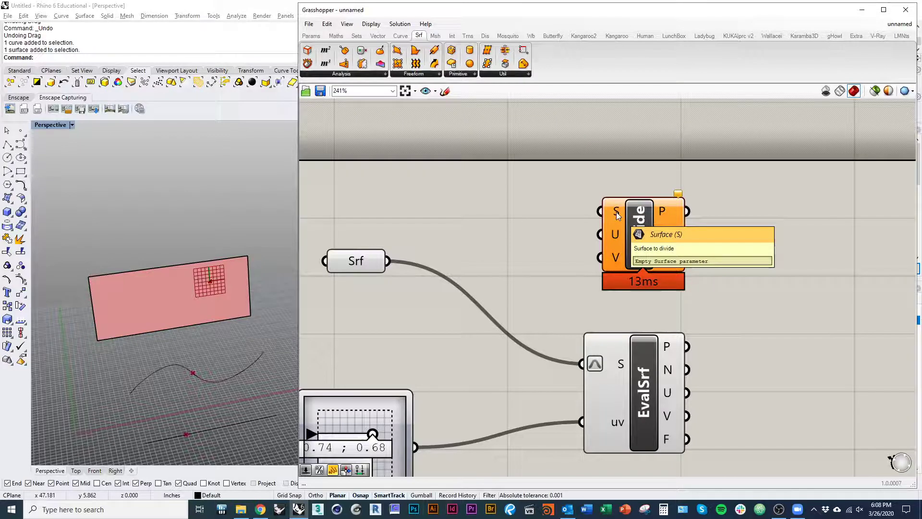
{"action": "left_click_drag", "start_coordinate": [600, 211], "coordinate": [388, 261]}
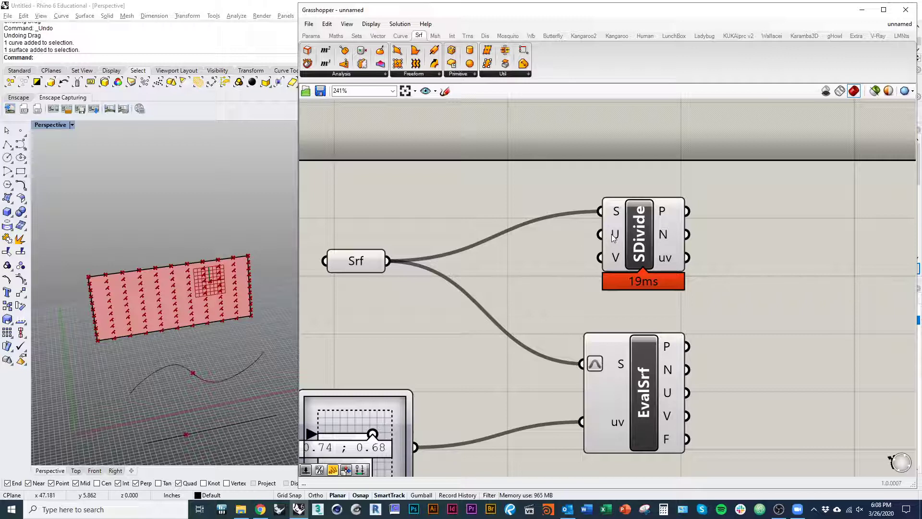
Check Divide Surface's U Count input and the primitive parameter types, and shift the component slightly away from the Srf parameter.
{"action": "mouse_move", "coordinate": [615, 238]}
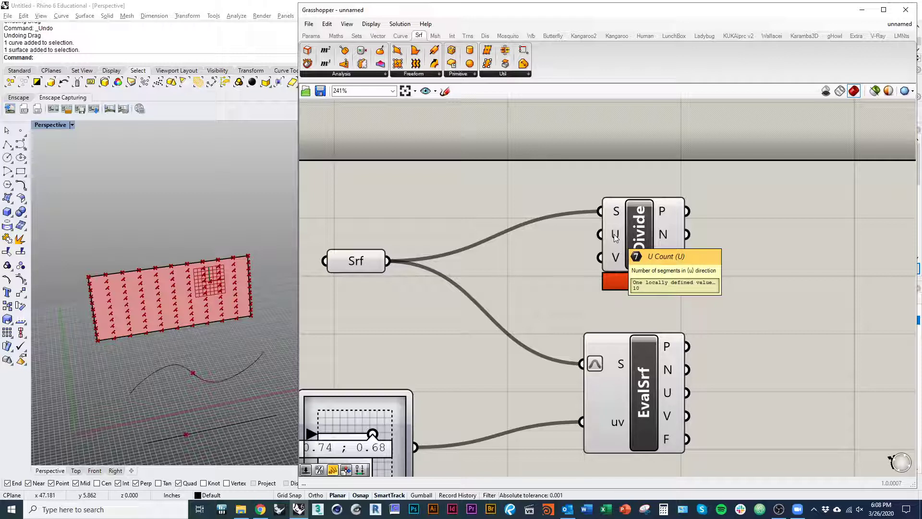
{"action": "left_click", "coordinate": [311, 36]}
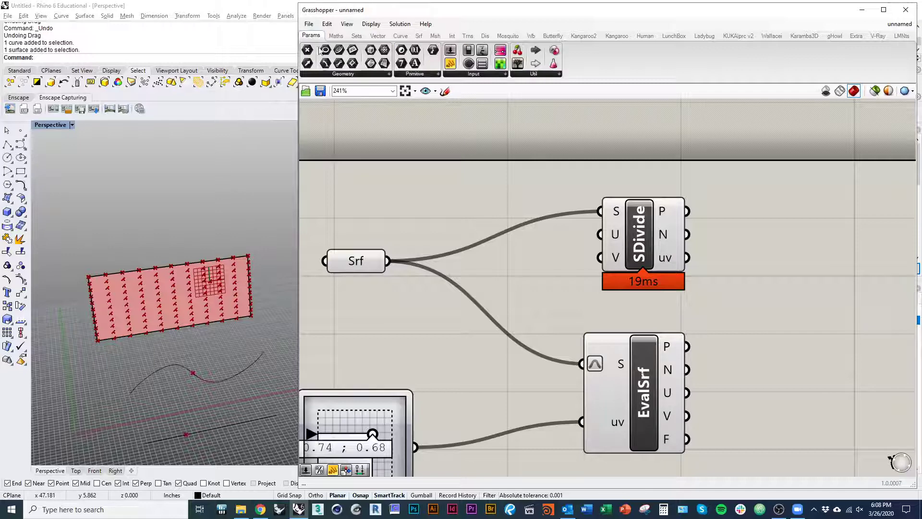
{"action": "left_click", "coordinate": [416, 75]}
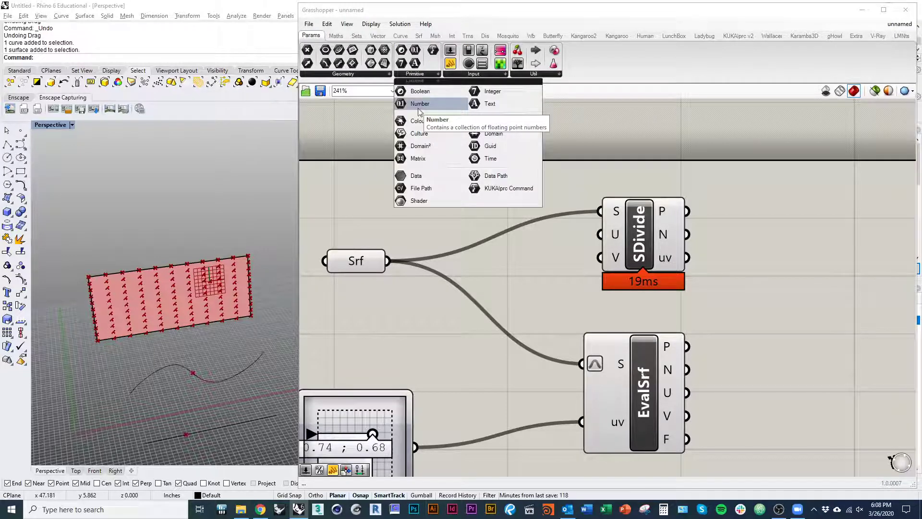
{"action": "right_click_drag", "start_coordinate": [548, 269], "coordinate": [532, 235]}
{"action": "left_click_drag", "start_coordinate": [617, 225], "coordinate": [655, 213]}
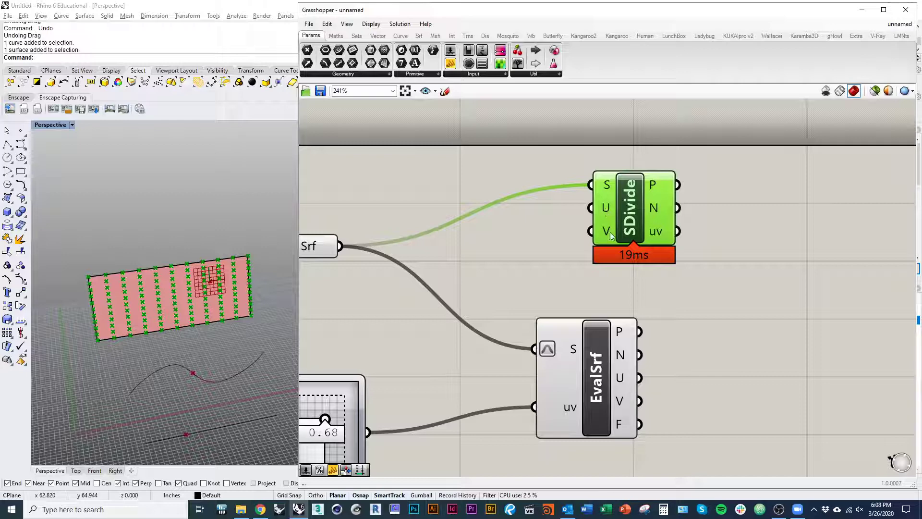
Check Divide Surface's V input and set the MD Slider to about 0.45 ; 0.15.
{"action": "mouse_move", "coordinate": [610, 234]}
{"action": "right_click_drag", "start_coordinate": [419, 358], "coordinate": [557, 280]}
{"action": "left_click_drag", "start_coordinate": [466, 342], "coordinate": [445, 389]}
{"action": "right_click_drag", "start_coordinate": [570, 256], "coordinate": [506, 321]}
{"action": "right_click_drag", "start_coordinate": [692, 245], "coordinate": [592, 281]}
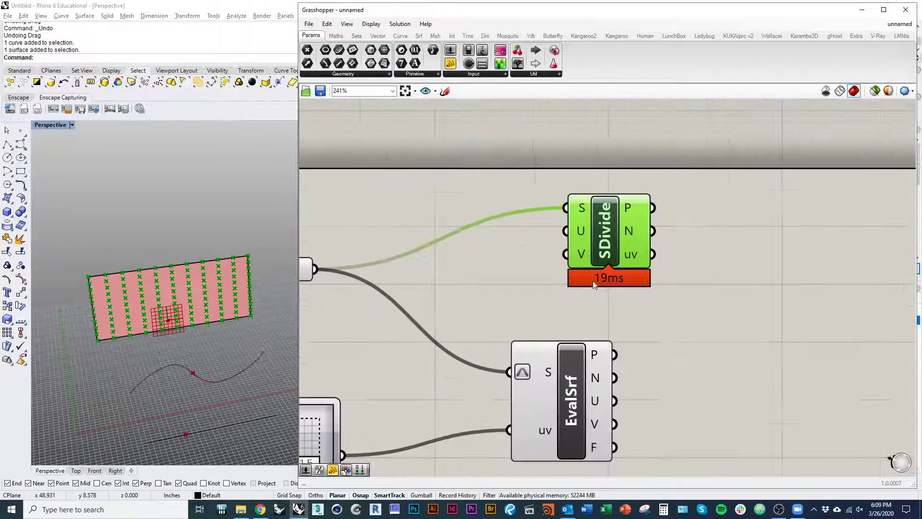
Move the Divide Surface component farther from the Srf parameter to free space in front of its U and V inputs.
{"action": "left_click_drag", "start_coordinate": [610, 241], "coordinate": [622, 239]}
{"action": "mouse_move", "coordinate": [593, 233]}
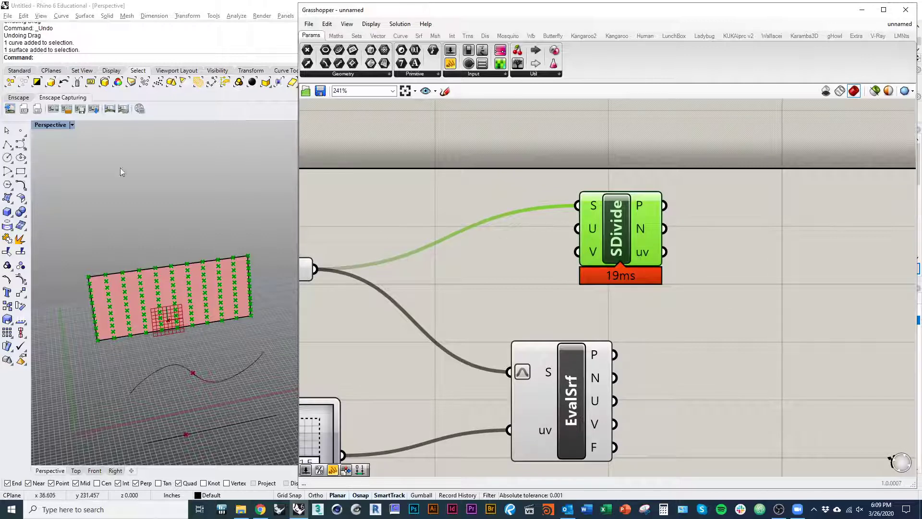
{"action": "left_click", "coordinate": [511, 323]}
{"action": "right_click_drag", "start_coordinate": [529, 317], "coordinate": [615, 322]}
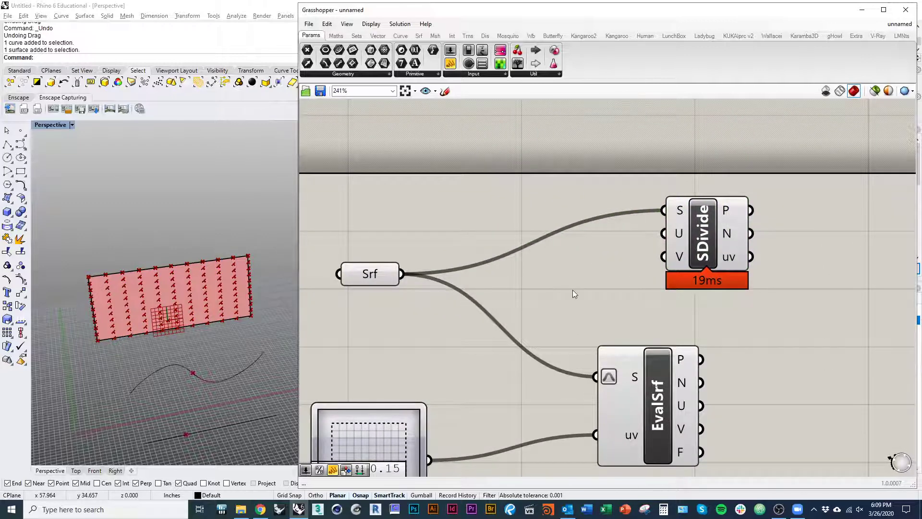
{"action": "mouse_move", "coordinate": [572, 289]}
{"action": "right_mouse_down"}
{"action": "mouse_move", "coordinate": [574, 196]}
{"action": "mouse_move", "coordinate": [574, 271]}
{"action": "right_mouse_up"}
{"action": "right_click_drag", "start_coordinate": [621, 249], "coordinate": [488, 282]}
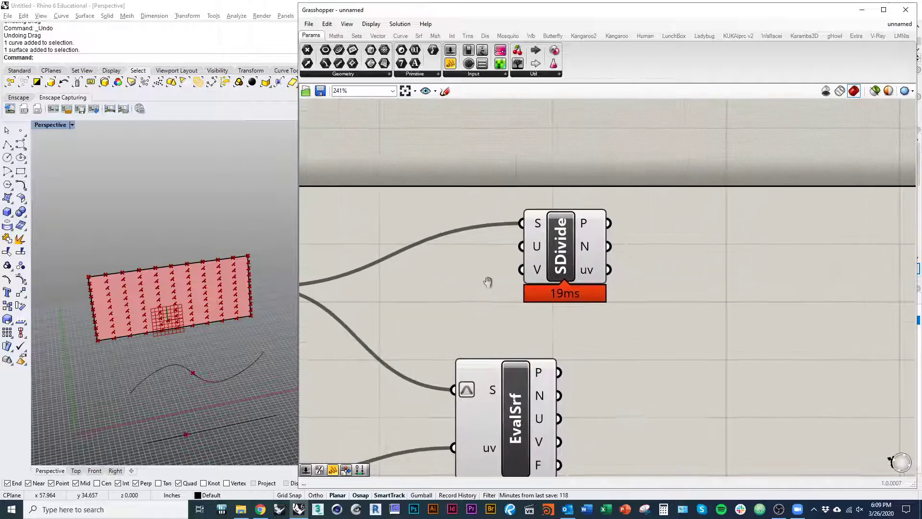
{"action": "left_click_drag", "start_coordinate": [579, 278], "coordinate": [637, 276]}
Delete Evaluate Surface, the MD Slider, the Crv parameter, the Parameter slider and the Evaluate Curve component, keeping Srf and Divide Surface.
{"action": "right_click_drag", "start_coordinate": [511, 342], "coordinate": [533, 206]}
{"action": "scroll", "coordinate": [533, 206], "scroll_direction": "down", "scroll_amount": 5}
{"action": "right_click_drag", "start_coordinate": [532, 272], "coordinate": [539, 335]}
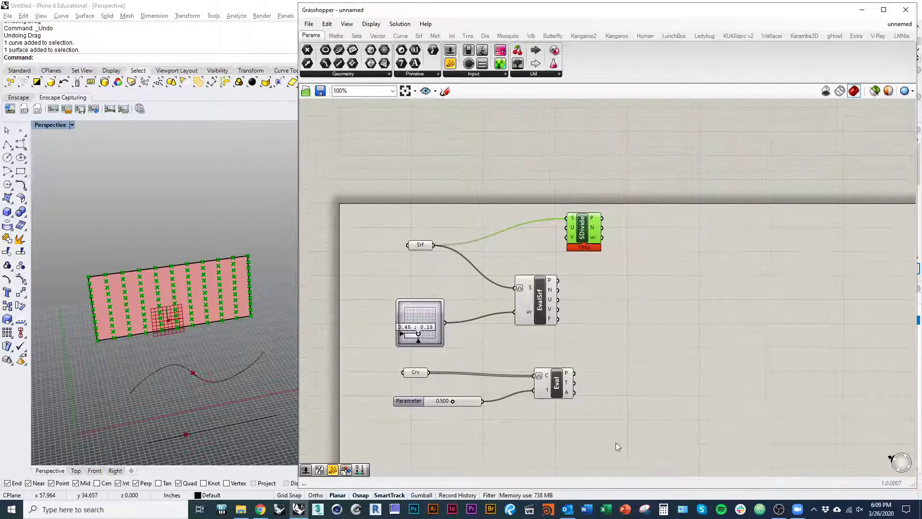
{"action": "left_click_drag", "start_coordinate": [627, 450], "coordinate": [374, 296]}
{"action": "key", "text": "Delete"}
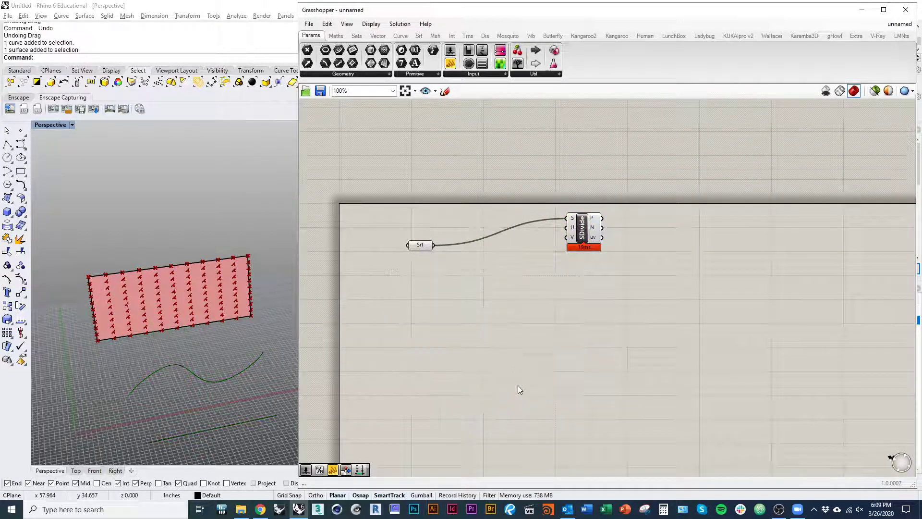
{"action": "right_click_drag", "start_coordinate": [537, 309], "coordinate": [535, 344]}
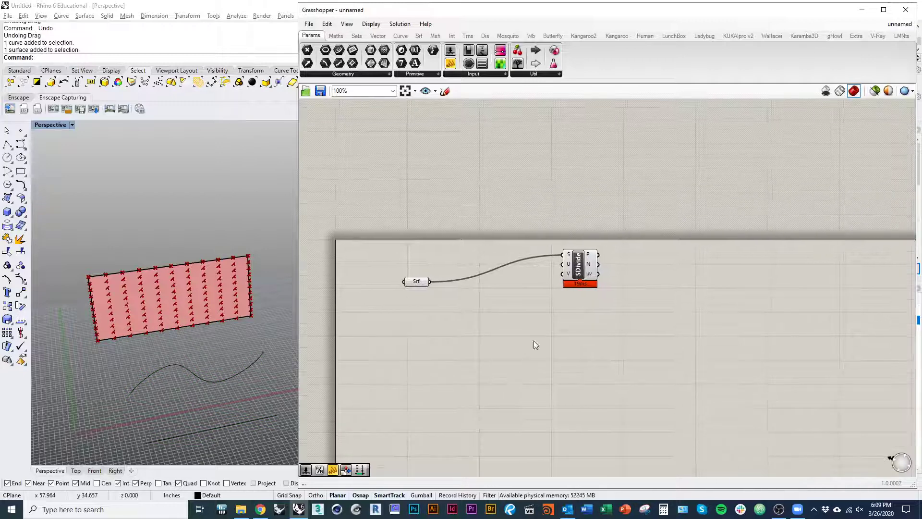
Move the Srf parameter farther from Divide Surface and roughly level with its inputs.
{"action": "left_click", "coordinate": [415, 282]}
{"action": "left_click_drag", "start_coordinate": [415, 282], "coordinate": [396, 263]}
{"action": "double_click", "coordinate": [481, 323]}
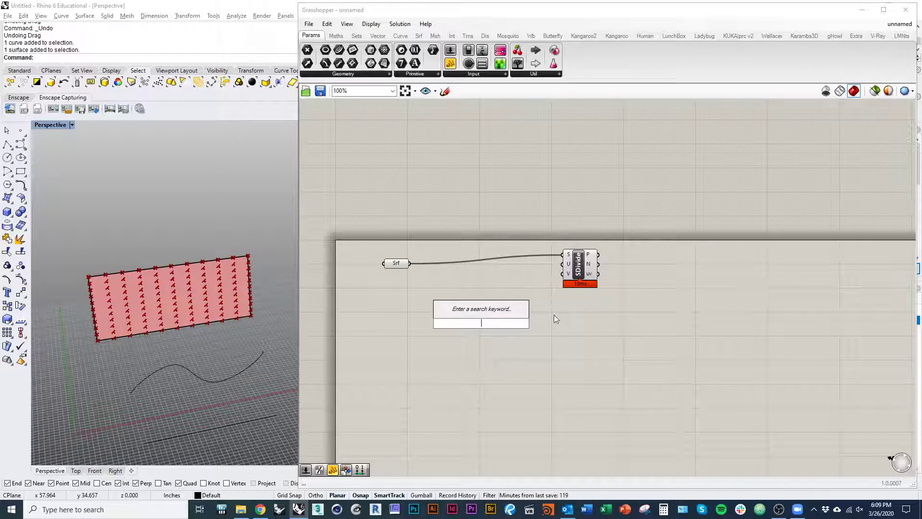
Search the component library for "divide".
{"action": "double_click", "coordinate": [700, 169]}
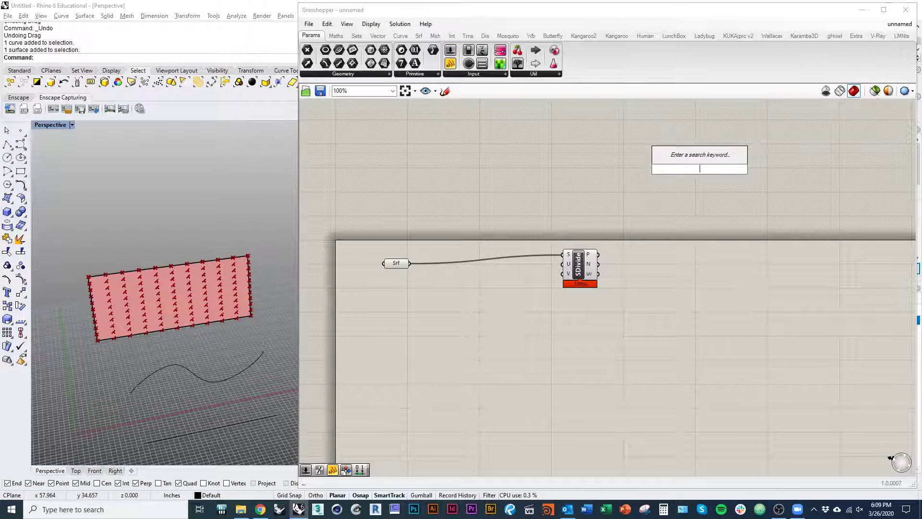
{"action": "type", "text": "divide"}
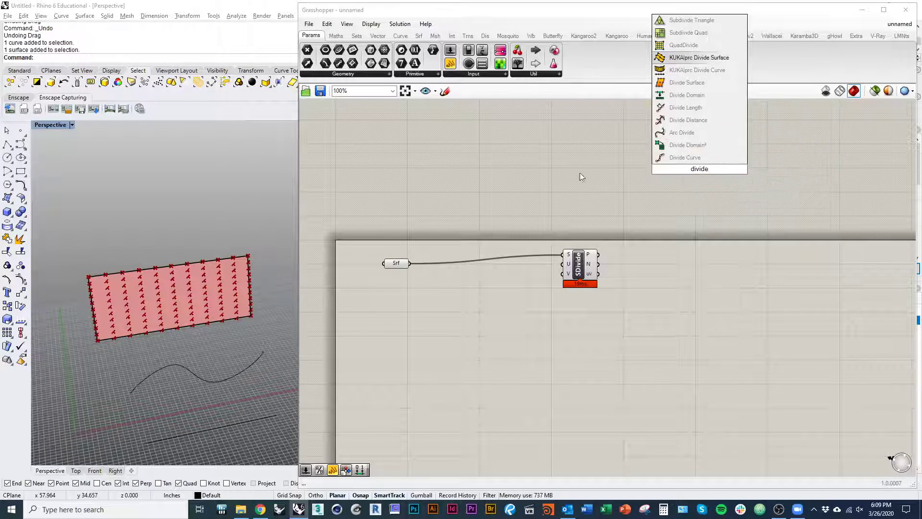
{"action": "right_click_drag", "start_coordinate": [608, 253], "coordinate": [671, 222]}
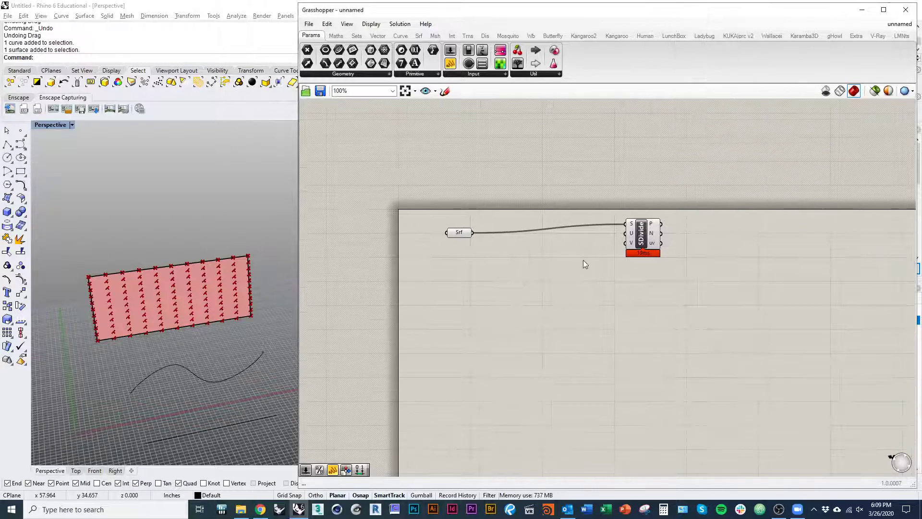
Add a number slider with value 10, place it below the Srf wire and connect it to Divide Surface's U input.
{"action": "double_click", "coordinate": [551, 270]}
{"action": "right_click_drag", "start_coordinate": [155, 297], "coordinate": [168, 297]}
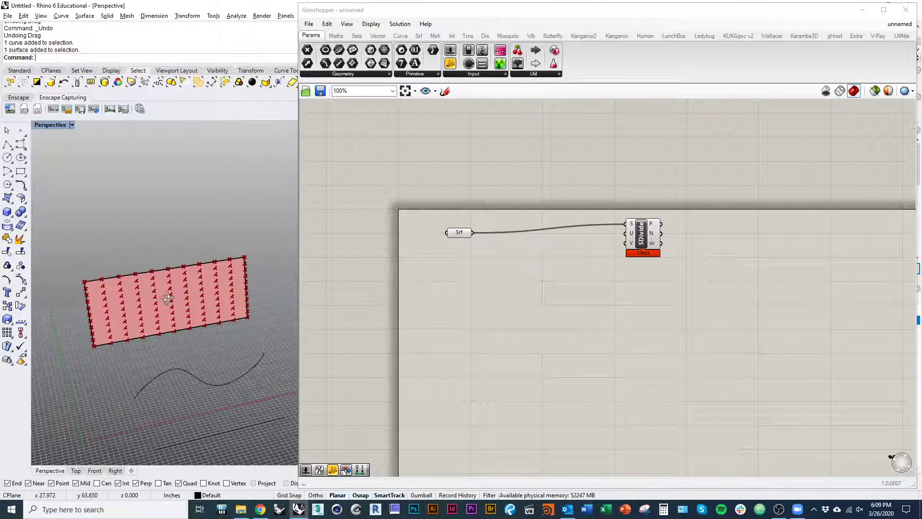
{"action": "double_click", "coordinate": [487, 316]}
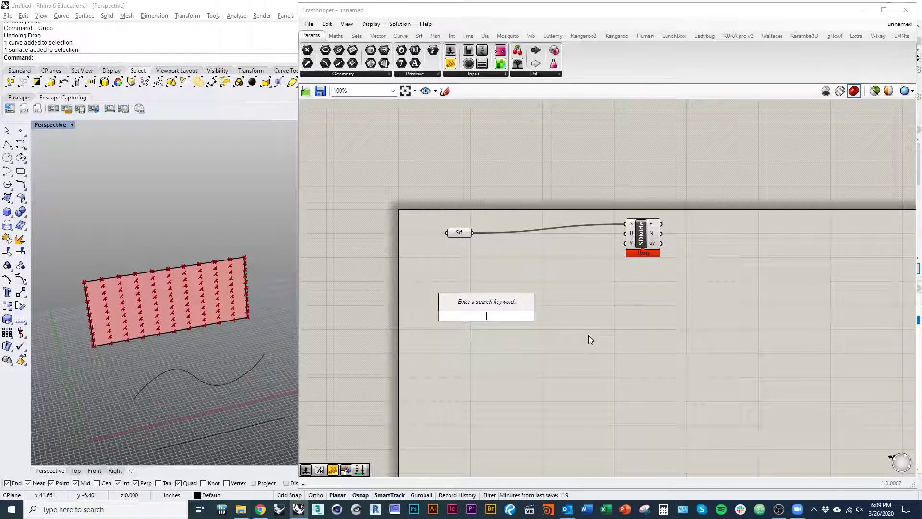
{"action": "type", "text": "10"}
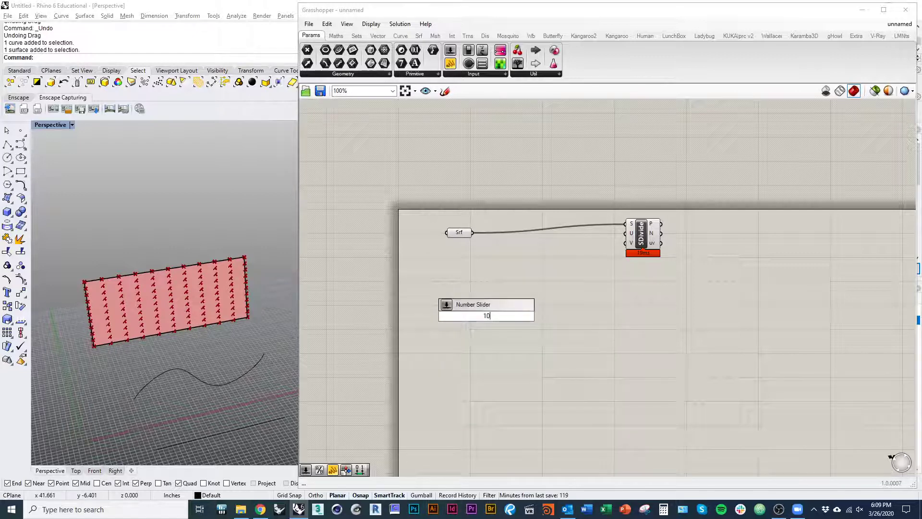
{"action": "key", "text": "Return"}
{"action": "left_click_drag", "start_coordinate": [480, 316], "coordinate": [533, 250]}
{"action": "scroll", "coordinate": [522, 252], "scroll_direction": "up", "scroll_amount": 2}
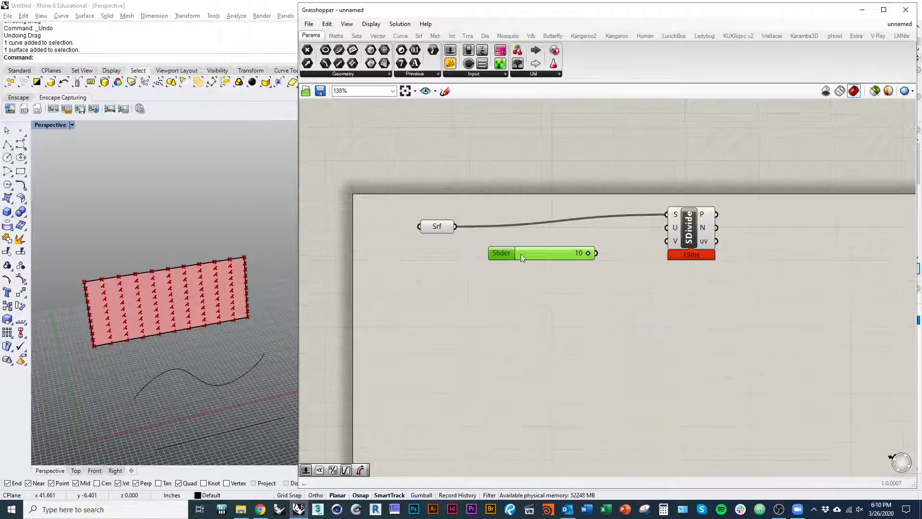
{"action": "left_click_drag", "start_coordinate": [596, 254], "coordinate": [667, 228]}
{"action": "left_click_drag", "start_coordinate": [557, 259], "coordinate": [548, 248]}
Add a number slider with value 15, connect it to Divide Surface's V input and place it under the U Count slider.
{"action": "double_click", "coordinate": [552, 283]}
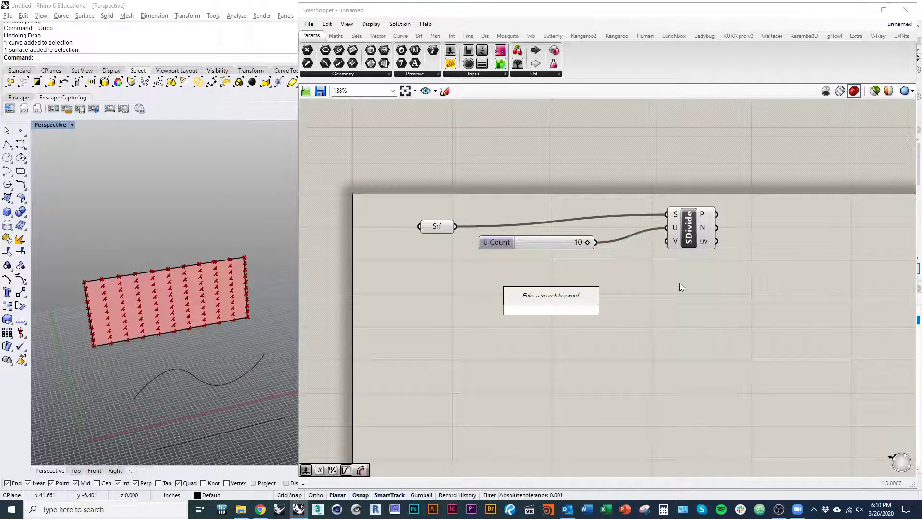
{"action": "type", "text": "15"}
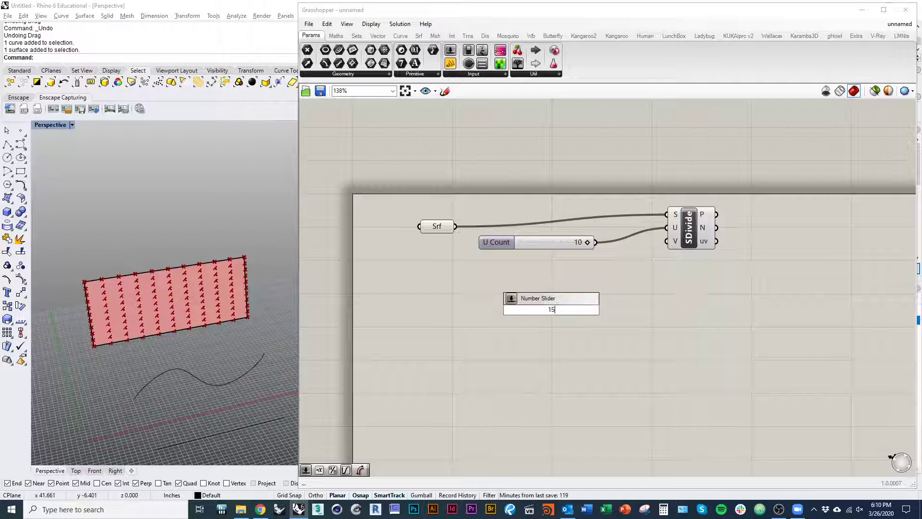
{"action": "key", "text": "Return"}
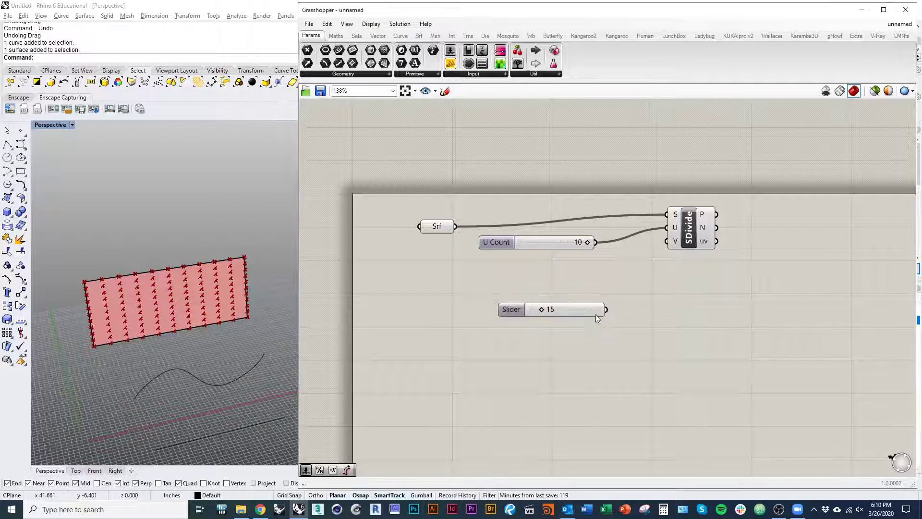
{"action": "left_click_drag", "start_coordinate": [596, 314], "coordinate": [667, 241]}
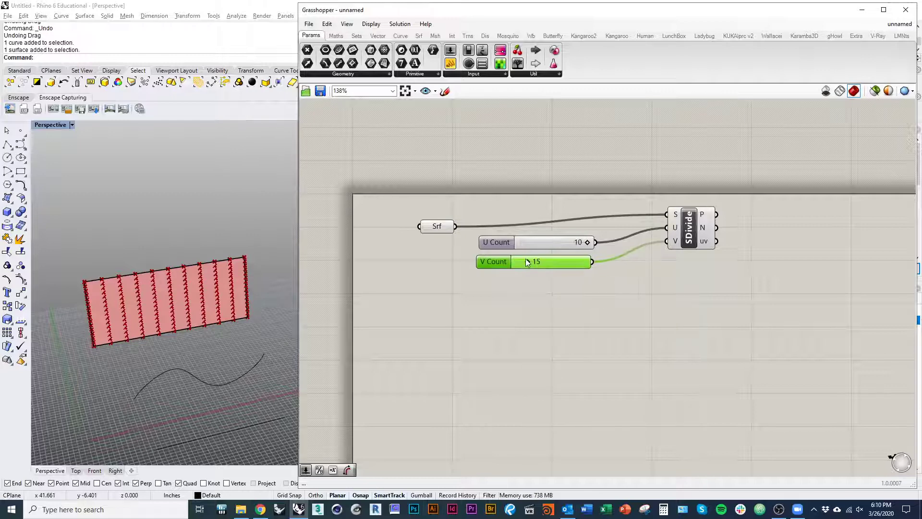
Set the V Count slider to 9.
{"action": "left_click_drag", "start_coordinate": [527, 262], "coordinate": [523, 263]}
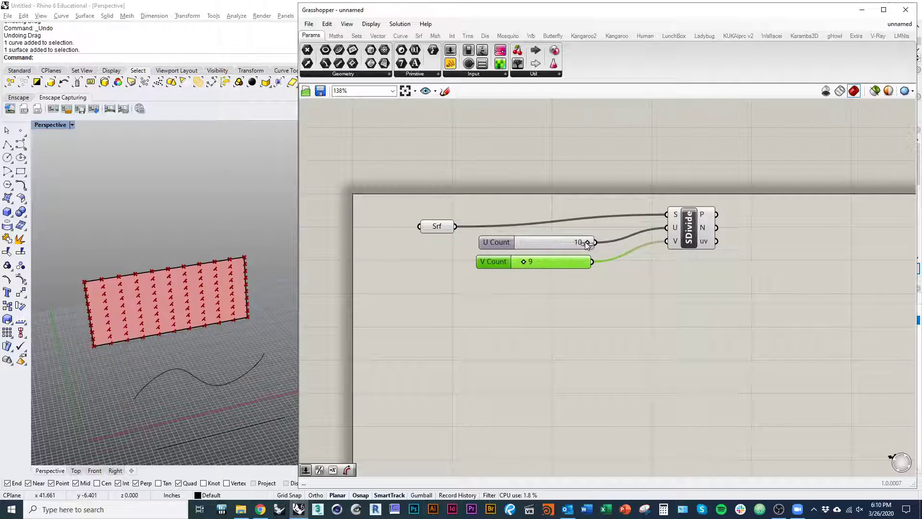
{"action": "mouse_move", "coordinate": [585, 241]}
{"action": "left_mouse_down"}
{"action": "mouse_move", "coordinate": [496, 248]}
{"action": "mouse_move", "coordinate": [589, 249]}
{"action": "left_mouse_up"}
{"action": "left_click", "coordinate": [506, 244]}
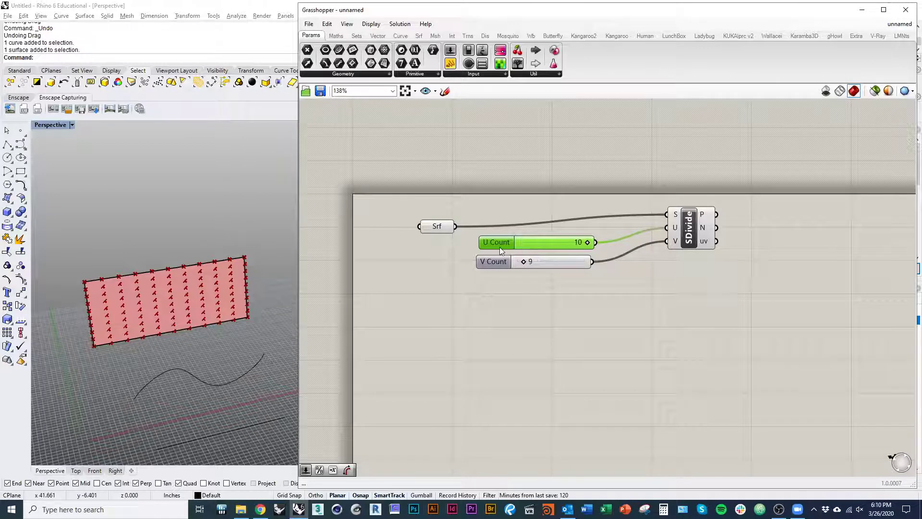
{"action": "left_click", "coordinate": [523, 250]}
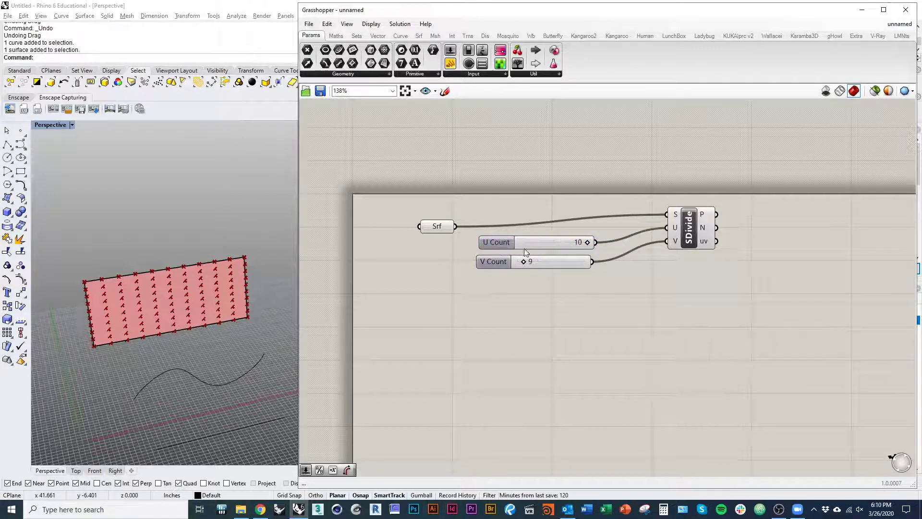
Edit the U Count slider's numeric domain and raise its maximum to 25.
{"action": "double_click", "coordinate": [498, 242]}
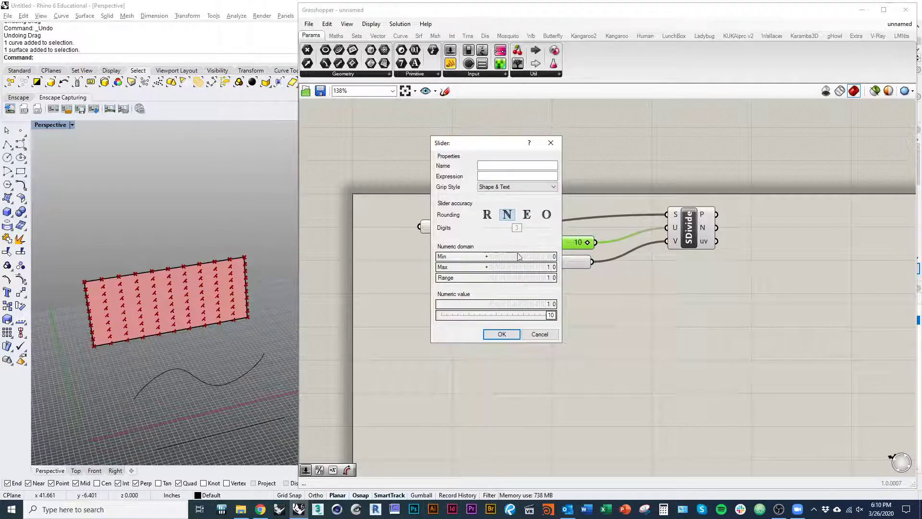
{"action": "double_click", "coordinate": [536, 267]}
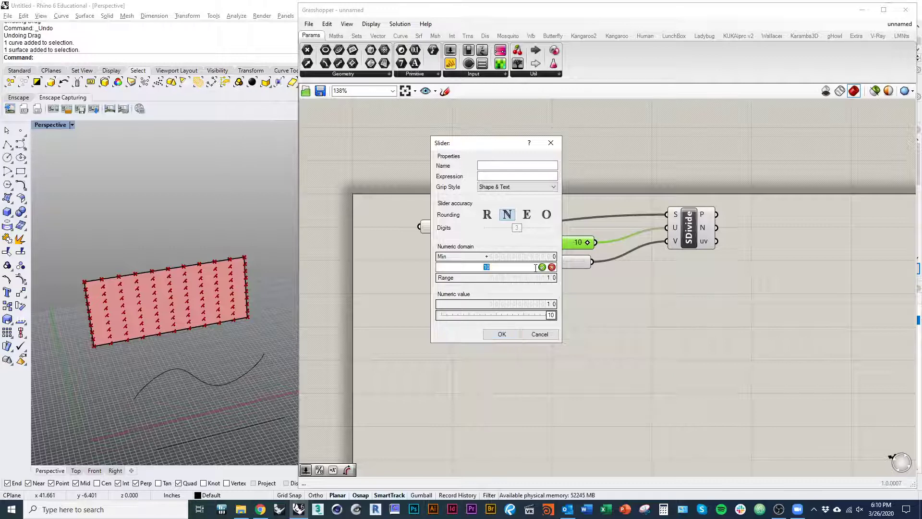
{"action": "type", "text": "20"}
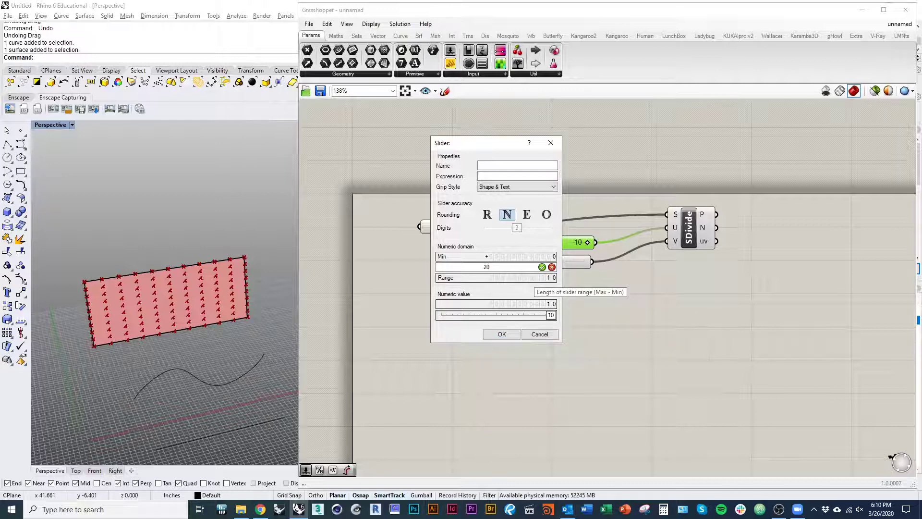
{"action": "left_click", "coordinate": [542, 267]}
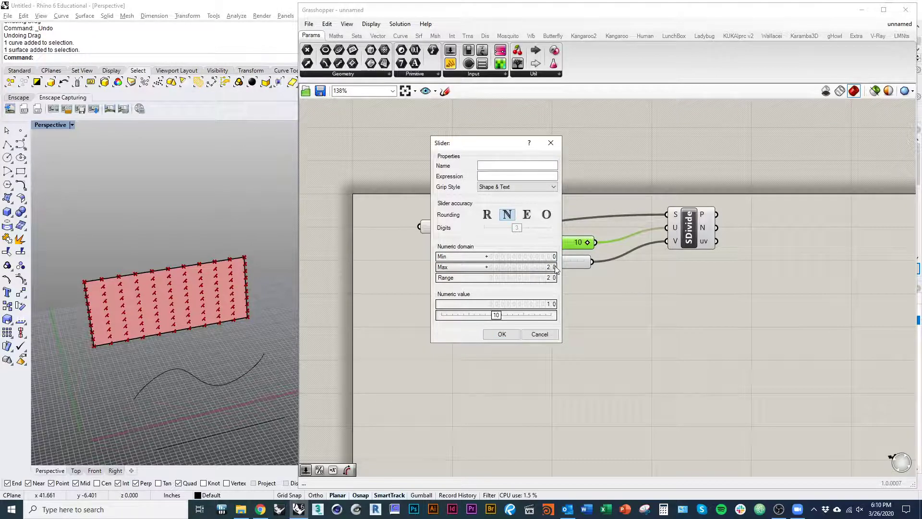
{"action": "scroll", "coordinate": [554, 267], "scroll_direction": "up", "scroll_amount": 5}
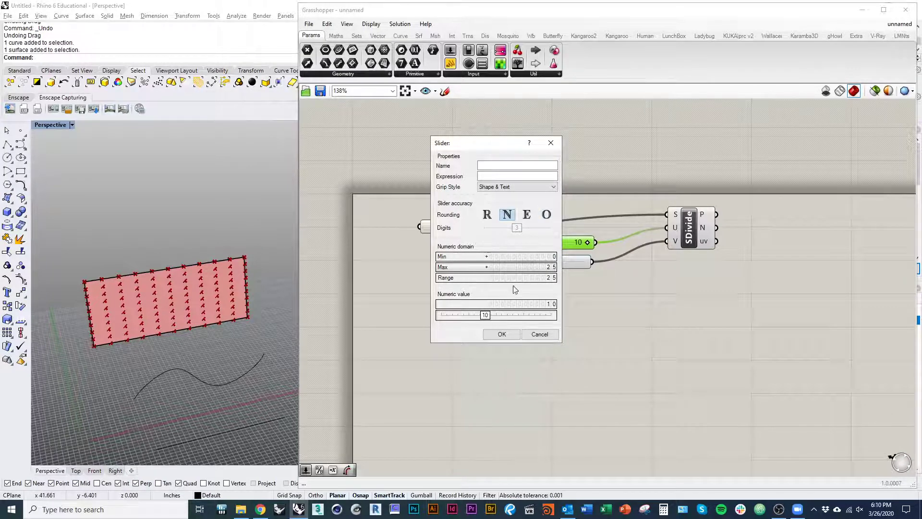
Try R rounding with 2 digits on the U Count slider, restore N rounding and accept the slider settings.
{"action": "left_click", "coordinate": [488, 215]}
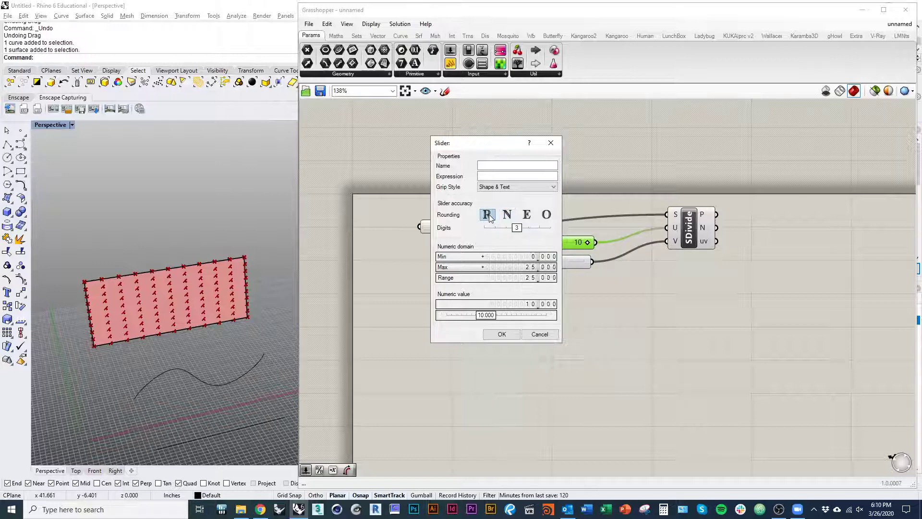
{"action": "mouse_move", "coordinate": [517, 228]}
{"action": "left_mouse_down"}
{"action": "mouse_move", "coordinate": [486, 231]}
{"action": "mouse_move", "coordinate": [546, 231]}
{"action": "mouse_move", "coordinate": [508, 229]}
{"action": "left_mouse_up"}
{"action": "left_click", "coordinate": [508, 219]}
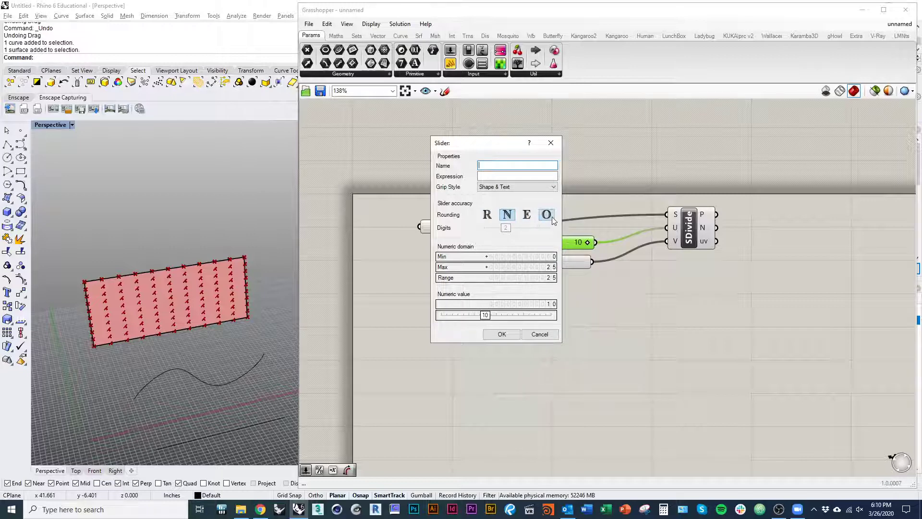
{"action": "left_click", "coordinate": [502, 335]}
Set the U Count slider to 16.
{"action": "scroll", "coordinate": [510, 298], "scroll_direction": "up", "scroll_amount": 5}
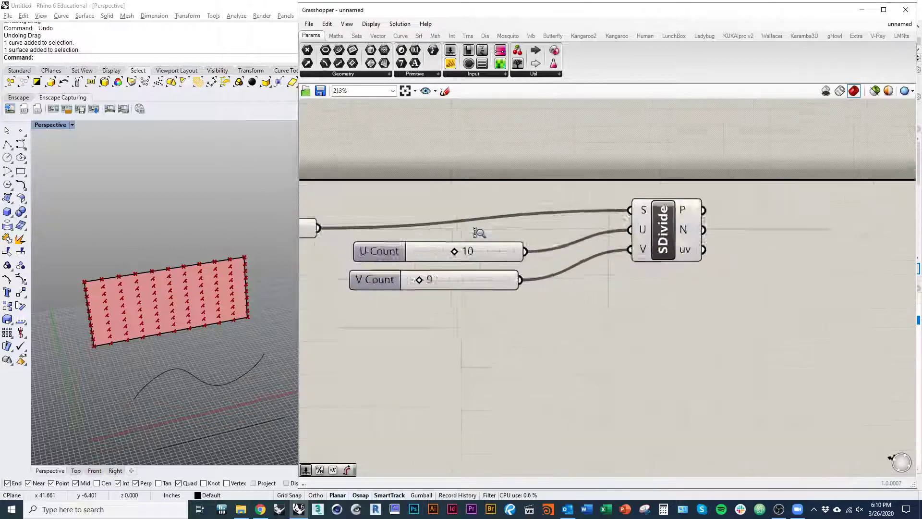
{"action": "left_click_drag", "start_coordinate": [445, 241], "coordinate": [478, 244]}
{"action": "scroll", "coordinate": [548, 256], "scroll_direction": "down", "scroll_amount": 5}
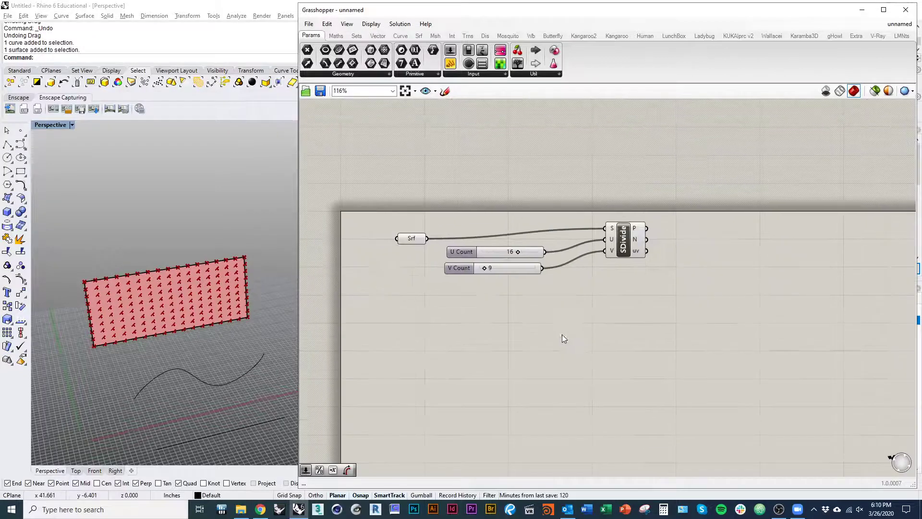
Move the U Count and V Count sliders below the Srf parameter and shift Divide Surface down beside them.
{"action": "left_click_drag", "start_coordinate": [562, 334], "coordinate": [527, 272]}
{"action": "left_click_drag", "start_coordinate": [468, 250], "coordinate": [411, 278]}
{"action": "left_click_drag", "start_coordinate": [624, 240], "coordinate": [569, 285]}
Check Divide Surface's P output and inspect the divided surface's point grid in the Rhino viewport.
{"action": "scroll", "coordinate": [583, 274], "scroll_direction": "up", "scroll_amount": 4}
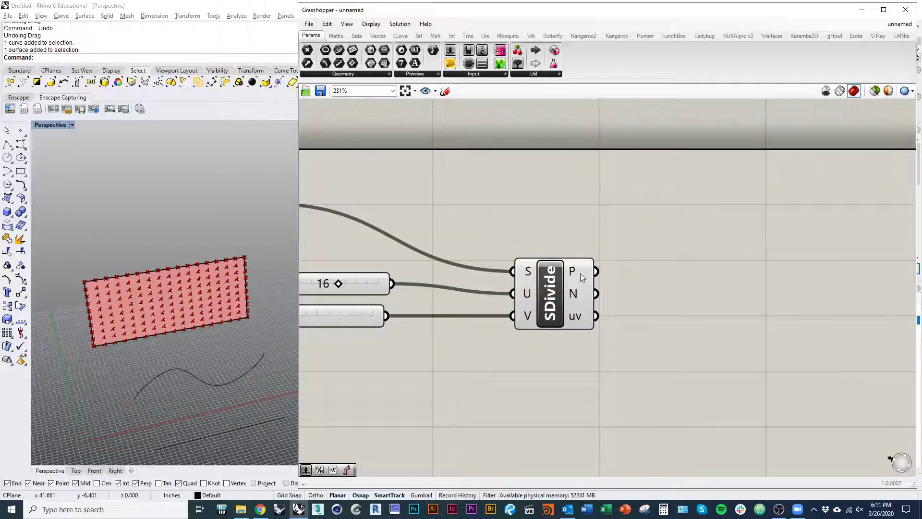
{"action": "mouse_move", "coordinate": [582, 277]}
{"action": "scroll", "coordinate": [80, 281], "scroll_direction": "up", "scroll_amount": 3}
{"action": "right_click_drag", "start_coordinate": [177, 391], "coordinate": [142, 402], "text": "shift"}
{"action": "scroll", "coordinate": [234, 341], "scroll_direction": "down", "scroll_amount": 5}
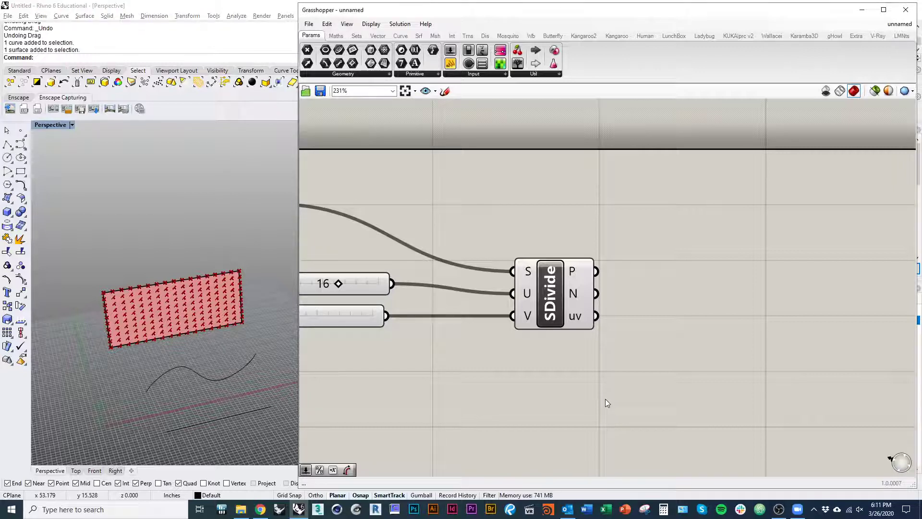
Add a Point geometry parameter to the canvas and place it below the V Count slider.
{"action": "right_click_drag", "start_coordinate": [608, 377], "coordinate": [678, 368]}
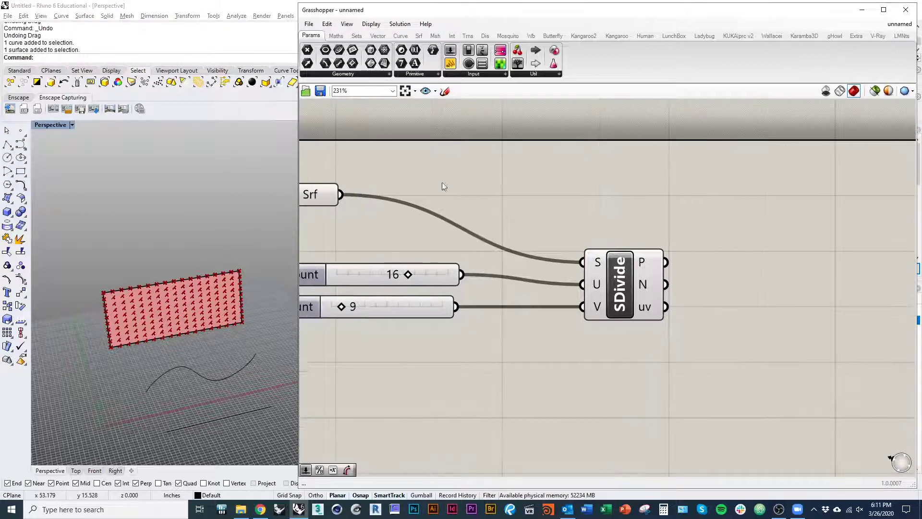
{"action": "left_click", "coordinate": [343, 74]}
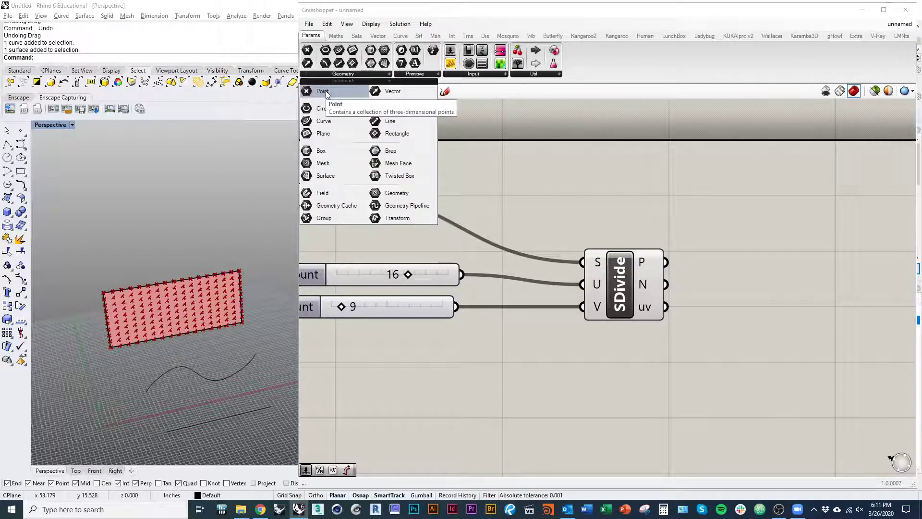
{"action": "left_click", "coordinate": [327, 93]}
{"action": "left_click", "coordinate": [459, 371]}
{"action": "right_click_drag", "start_coordinate": [434, 394], "coordinate": [486, 349]}
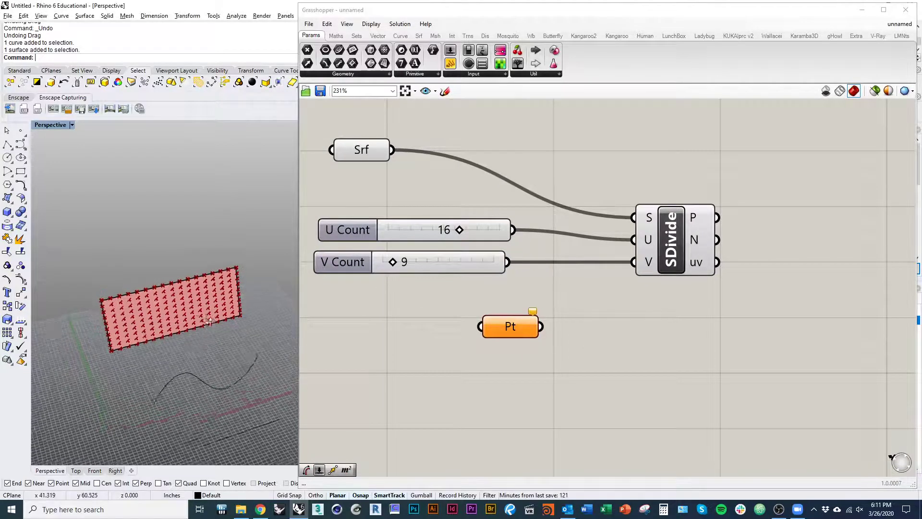
{"action": "left_click_drag", "start_coordinate": [515, 327], "coordinate": [434, 344]}
Set multiple points for the Pt parameter with the Coordinate type, picking four locations around the surface in the Perspective viewport.
{"action": "right_click", "coordinate": [435, 345]}
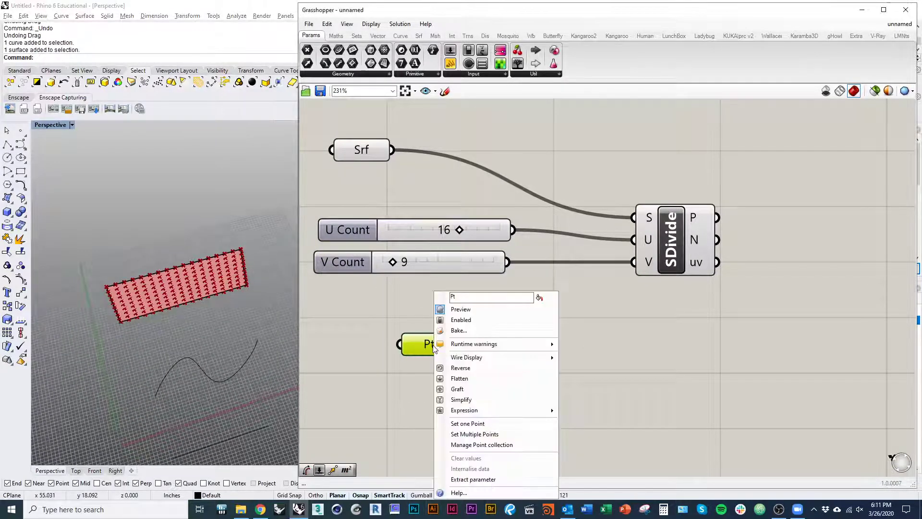
{"action": "left_click", "coordinate": [488, 435]}
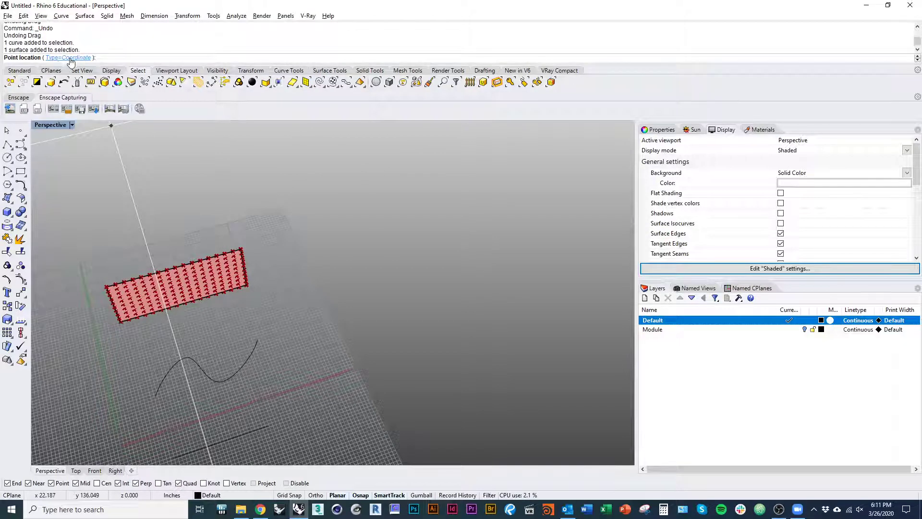
{"action": "left_click", "coordinate": [54, 58]}
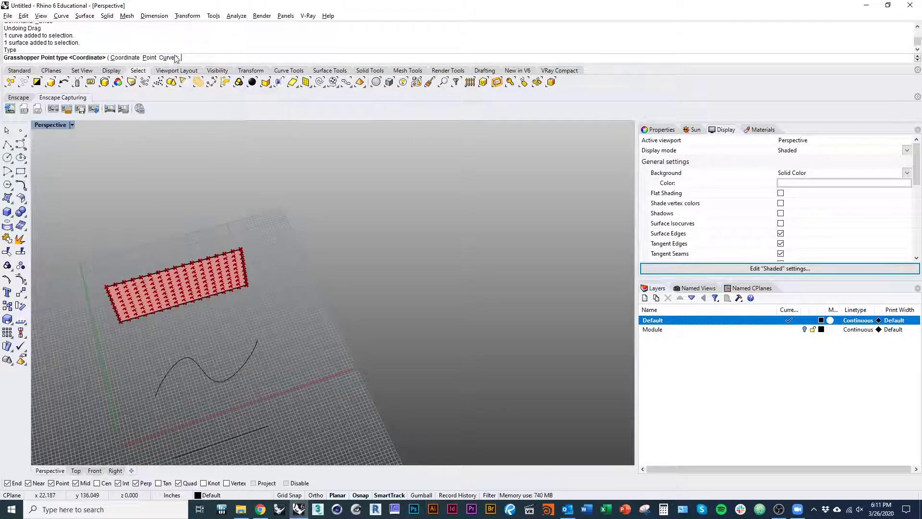
{"action": "left_click", "coordinate": [127, 59]}
{"action": "right_click_drag", "start_coordinate": [240, 200], "coordinate": [201, 269]}
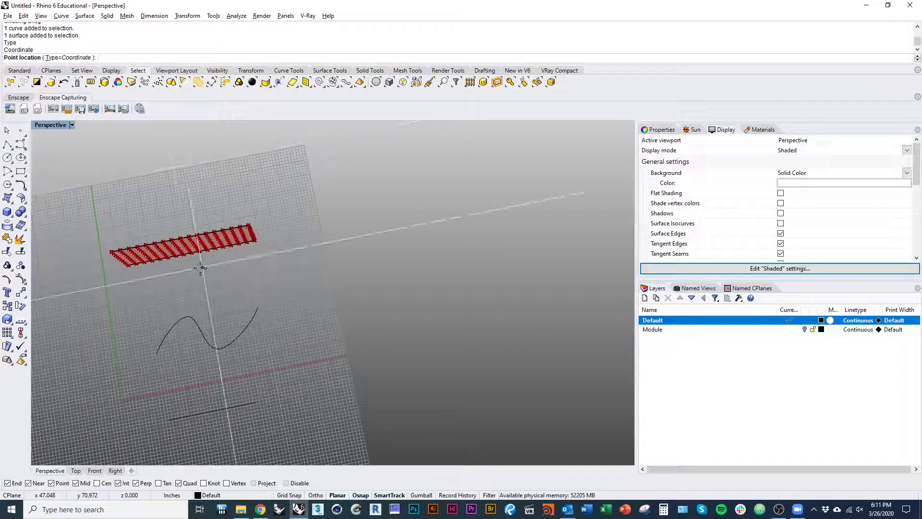
{"action": "left_click", "coordinate": [148, 290]}
{"action": "left_click", "coordinate": [152, 219]}
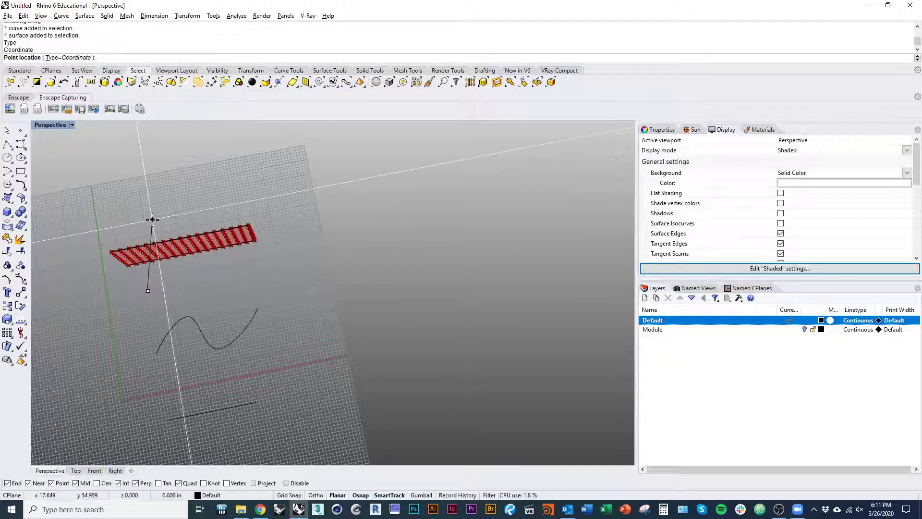
{"action": "left_click", "coordinate": [192, 281]}
{"action": "left_click", "coordinate": [236, 256]}
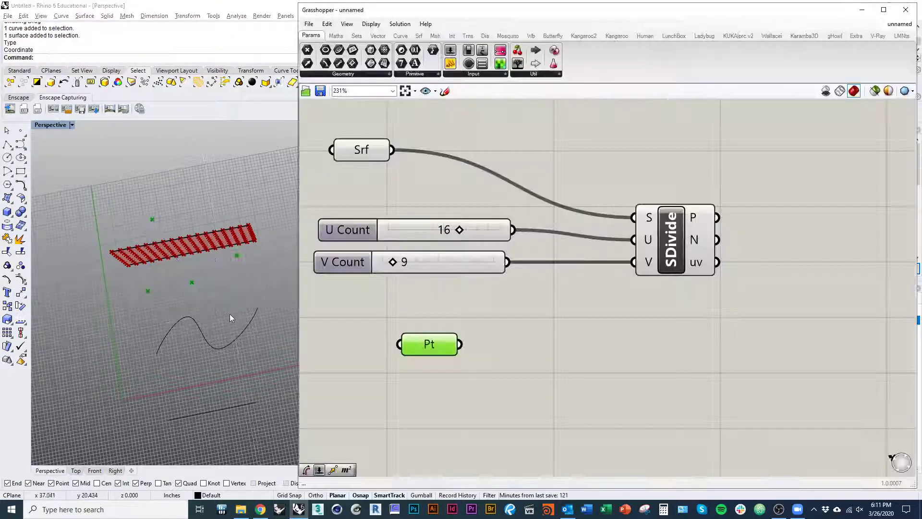
Move the Pt parameter lower on the canvas and select it to show its points' gizmos in the viewport.
{"action": "right_click_drag", "start_coordinate": [209, 338], "coordinate": [207, 376]}
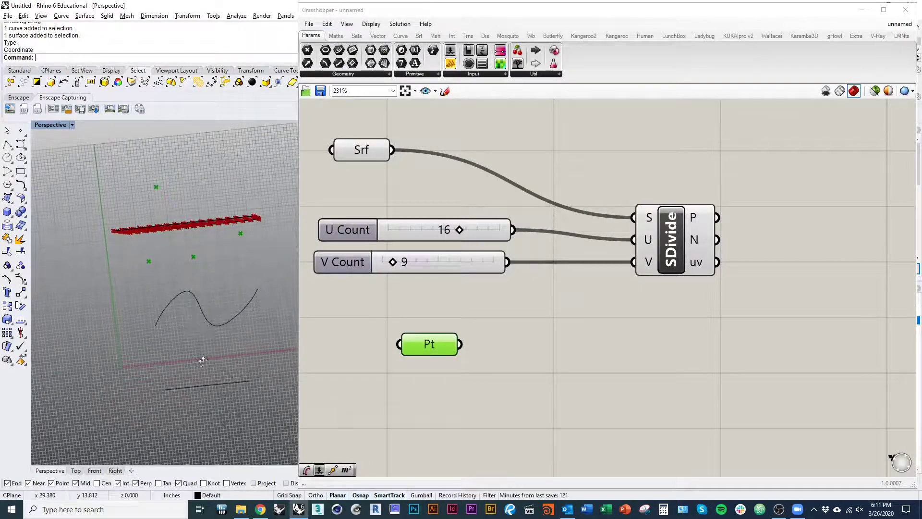
{"action": "left_click", "coordinate": [426, 396]}
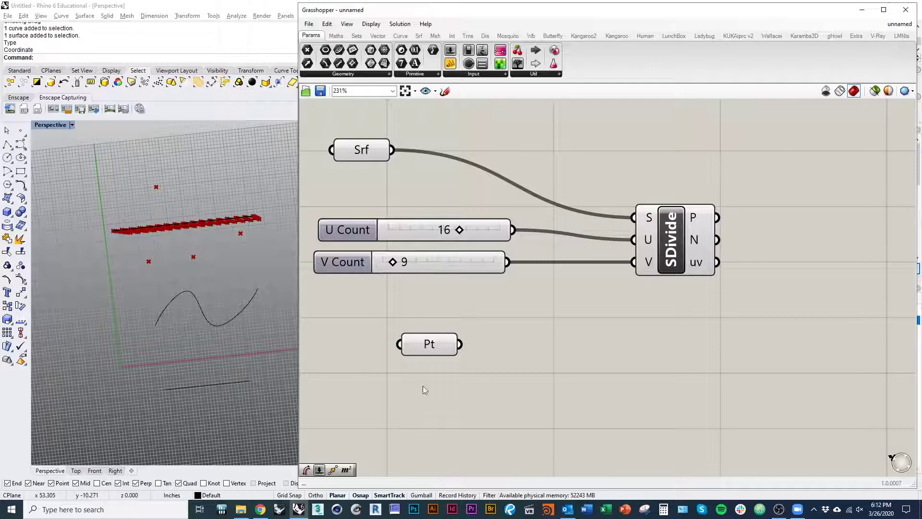
{"action": "right_click_drag", "start_coordinate": [247, 345], "coordinate": [240, 291]}
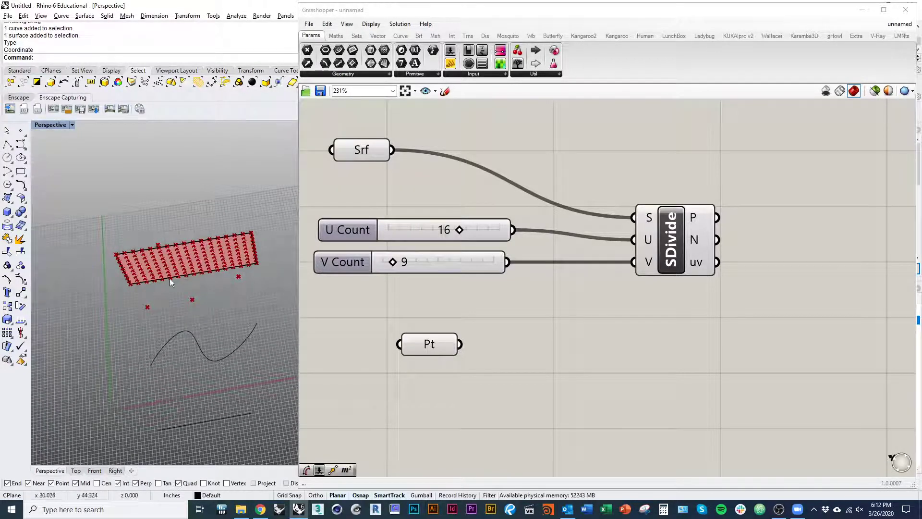
{"action": "left_click_drag", "start_coordinate": [428, 344], "coordinate": [379, 398]}
{"action": "right_click_drag", "start_coordinate": [380, 395], "coordinate": [406, 358]}
{"action": "left_click", "coordinate": [412, 378]}
{"action": "left_click", "coordinate": [408, 362]}
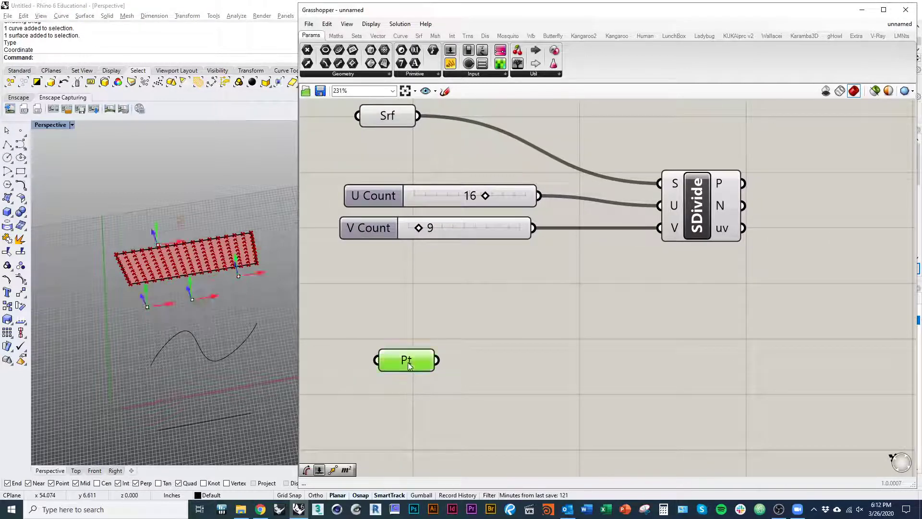
Raise three of the referenced points along their vertical axes in the Perspective viewport, two in front of the surface and one behind.
{"action": "right_click_drag", "start_coordinate": [222, 325], "coordinate": [260, 309]}
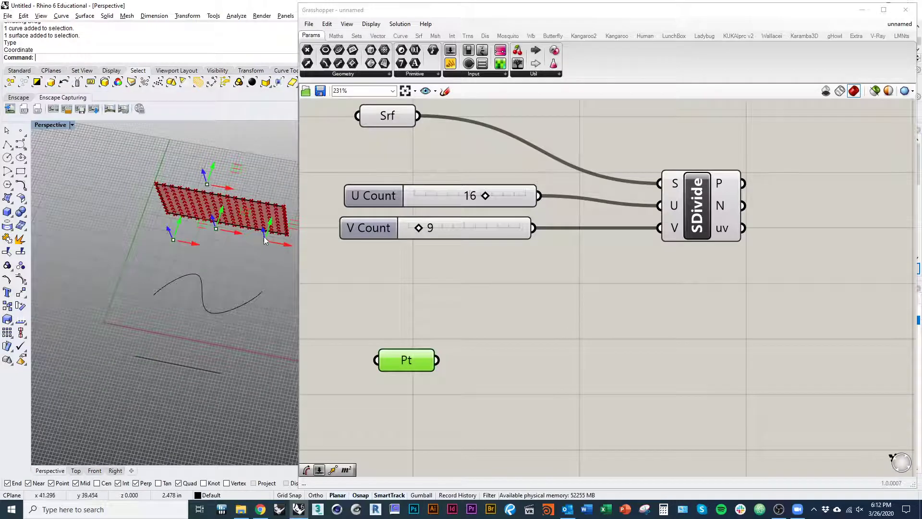
{"action": "left_click_drag", "start_coordinate": [263, 234], "coordinate": [262, 225]}
{"action": "left_click_drag", "start_coordinate": [167, 228], "coordinate": [164, 219]}
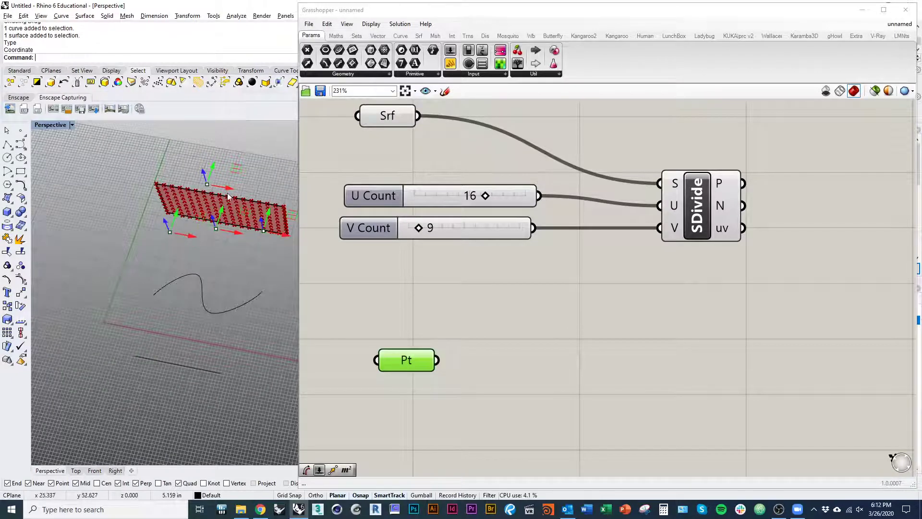
{"action": "right_click_drag", "start_coordinate": [227, 194], "coordinate": [233, 205]}
{"action": "left_click_drag", "start_coordinate": [183, 168], "coordinate": [175, 146]}
{"action": "right_click_drag", "start_coordinate": [215, 206], "coordinate": [241, 271]}
{"action": "left_click", "coordinate": [407, 331]}
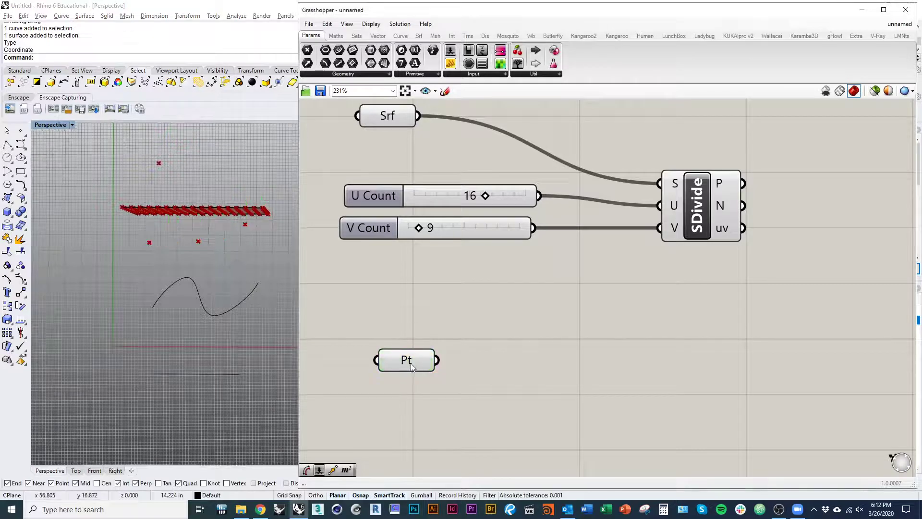
Shift the Pt parameter slightly right and inspect the raised points around the surface from several angles.
{"action": "left_click_drag", "start_coordinate": [411, 366], "coordinate": [436, 369]}
{"action": "right_click_drag", "start_coordinate": [221, 354], "coordinate": [120, 205]}
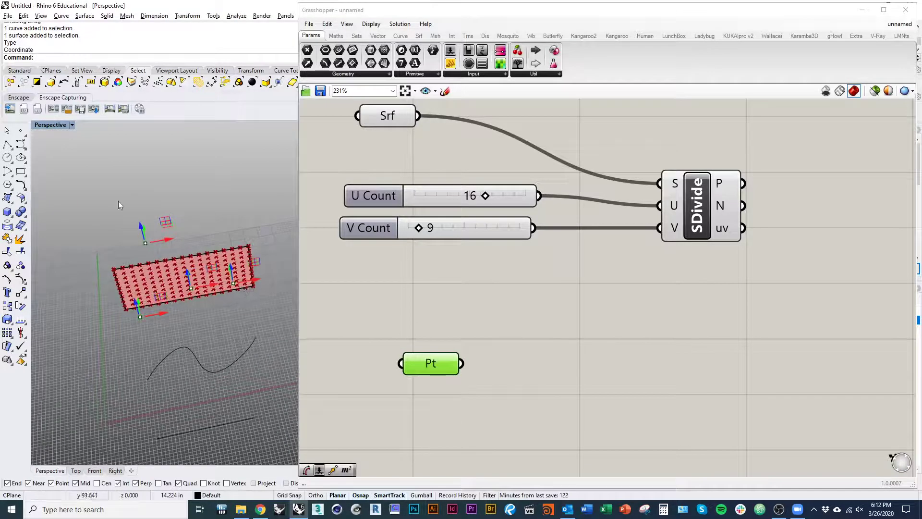
{"action": "right_click_drag", "start_coordinate": [204, 338], "coordinate": [130, 343]}
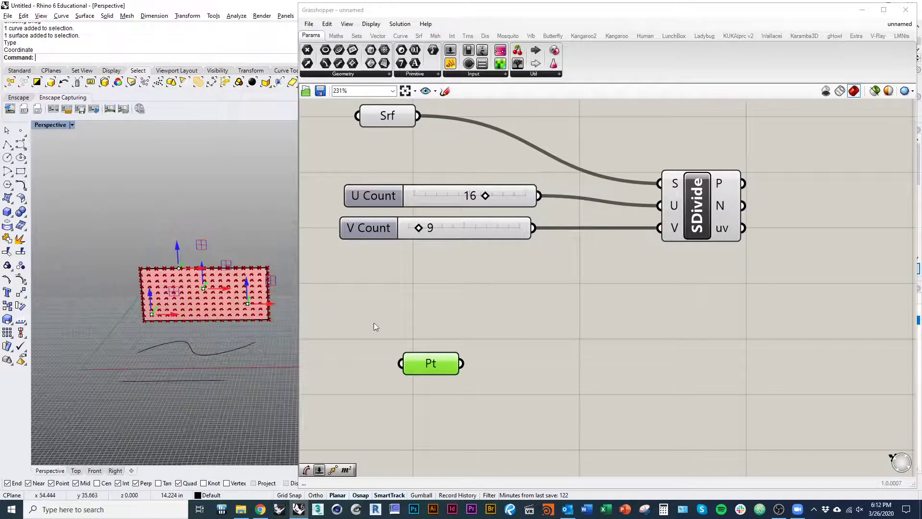
{"action": "left_click", "coordinate": [373, 322]}
{"action": "right_click_drag", "start_coordinate": [151, 295], "coordinate": [253, 298]}
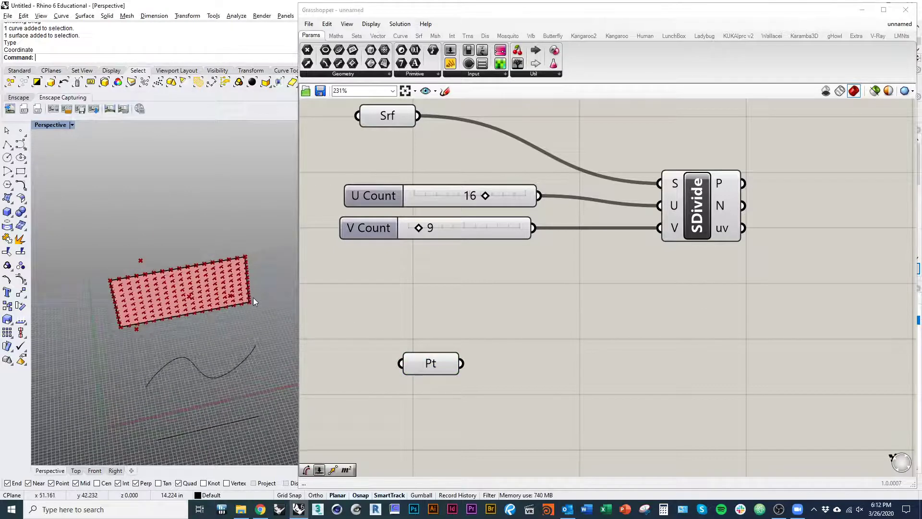
Hide the original Rhino surface with the Hide command so only the Grasshopper preview and its division points remain.
{"action": "left_click", "coordinate": [223, 284]}
{"action": "type", "text": "Hide"}
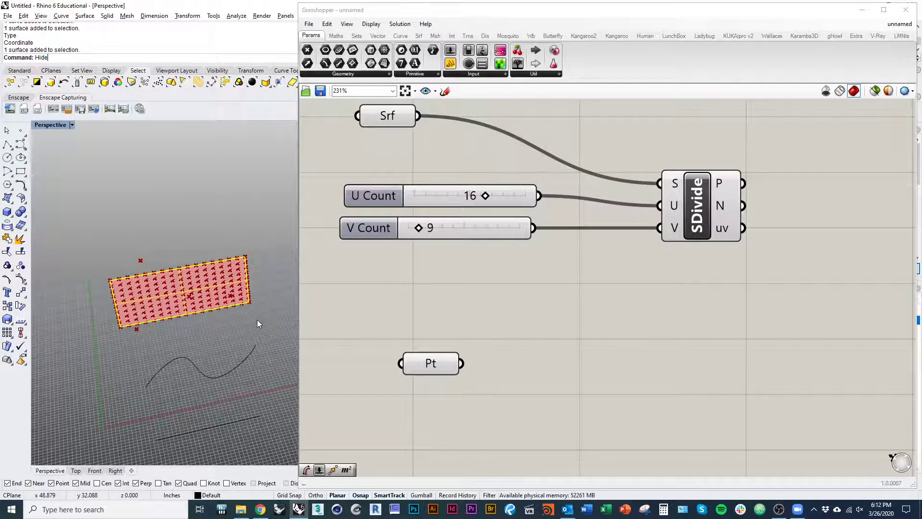
{"action": "key", "text": "Return"}
{"action": "right_click_drag", "start_coordinate": [269, 319], "coordinate": [195, 303]}
{"action": "right_click_drag", "start_coordinate": [198, 370], "coordinate": [246, 374], "text": "shift"}
{"action": "right_click_drag", "start_coordinate": [469, 313], "coordinate": [456, 351]}
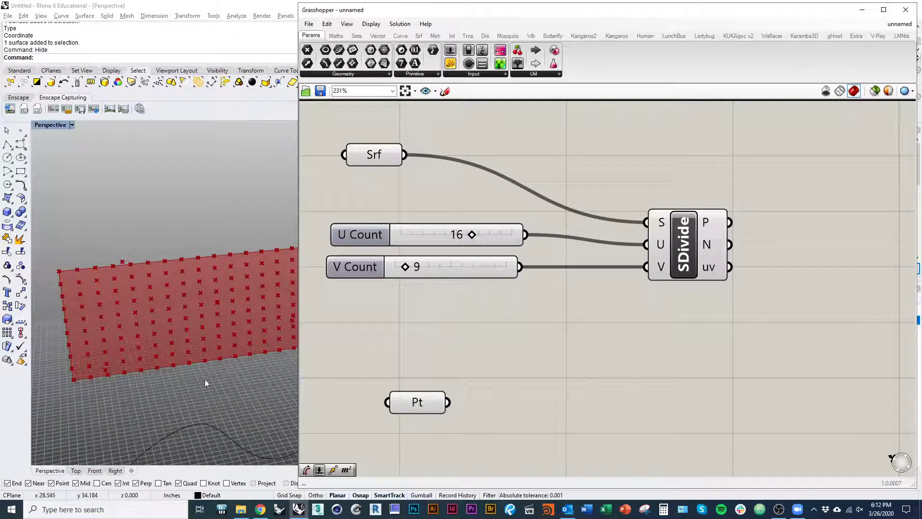
{"action": "right_click_drag", "start_coordinate": [204, 383], "coordinate": [195, 362], "text": "shift"}
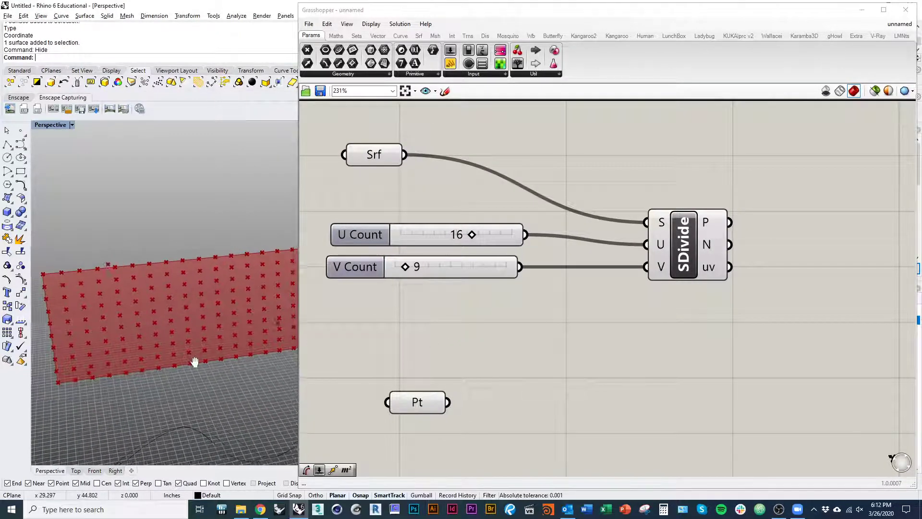
Highlight the Divide Surface points in the viewport and examine them against the four referenced points.
{"action": "left_click", "coordinate": [687, 241]}
{"action": "right_click_drag", "start_coordinate": [129, 316], "coordinate": [205, 359]}
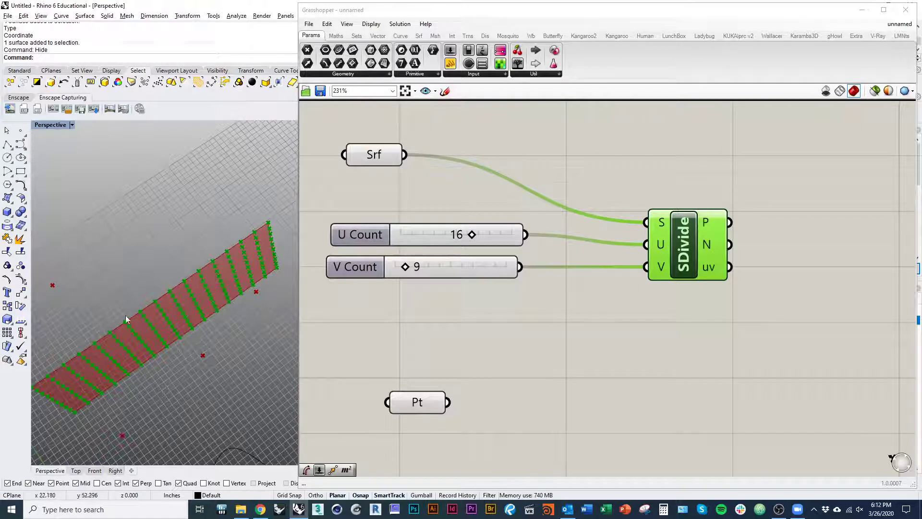
{"action": "left_click", "coordinate": [472, 352]}
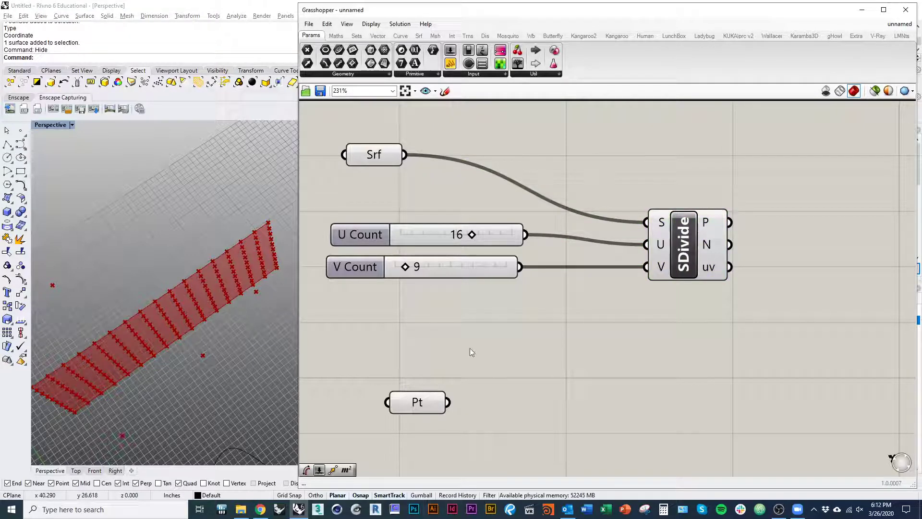
Add a Closest Point component from the Vector point tools to the canvas below Divide Surface.
{"action": "left_click", "coordinate": [380, 37]}
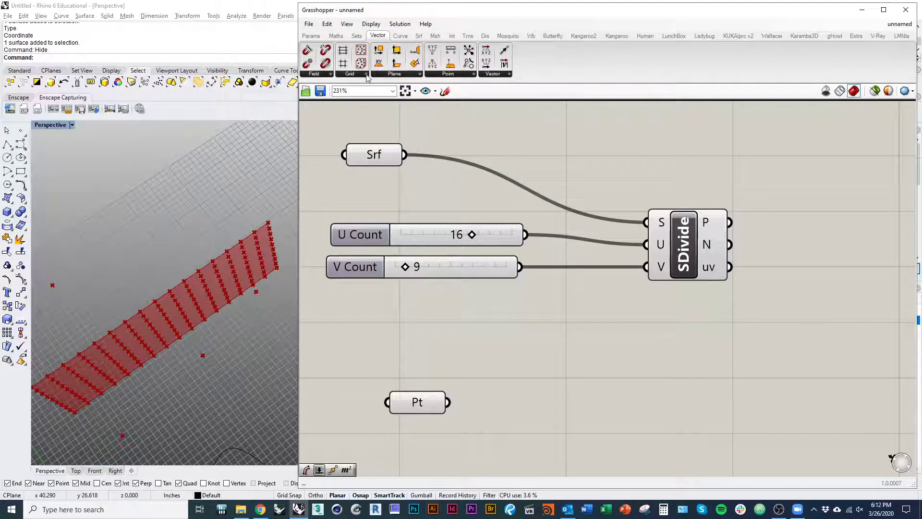
{"action": "left_click", "coordinate": [492, 74]}
{"action": "left_click", "coordinate": [449, 76]}
{"action": "left_click", "coordinate": [419, 77]}
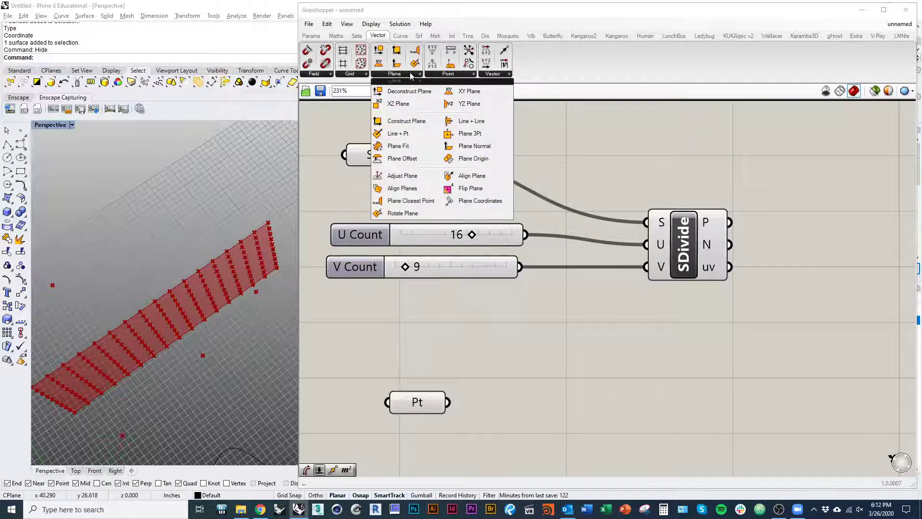
{"action": "left_click", "coordinate": [446, 74]}
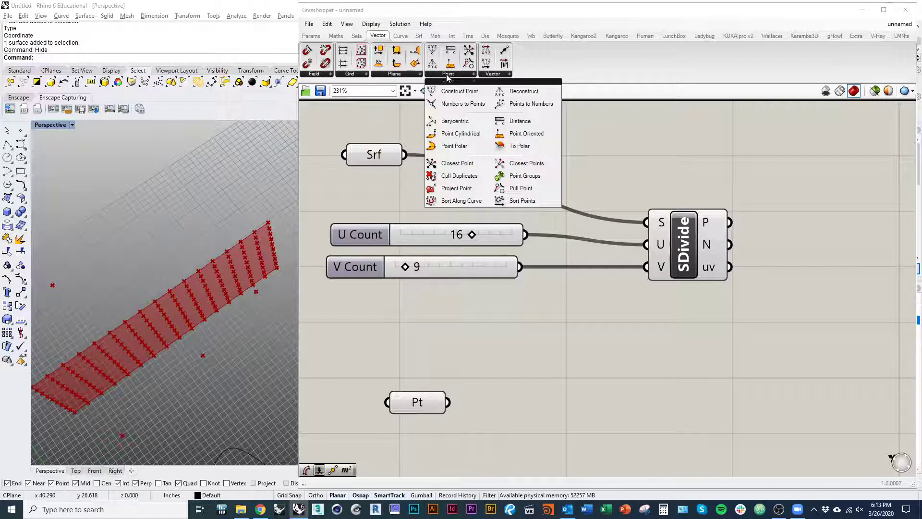
{"action": "left_click", "coordinate": [467, 167]}
{"action": "left_click", "coordinate": [719, 336]}
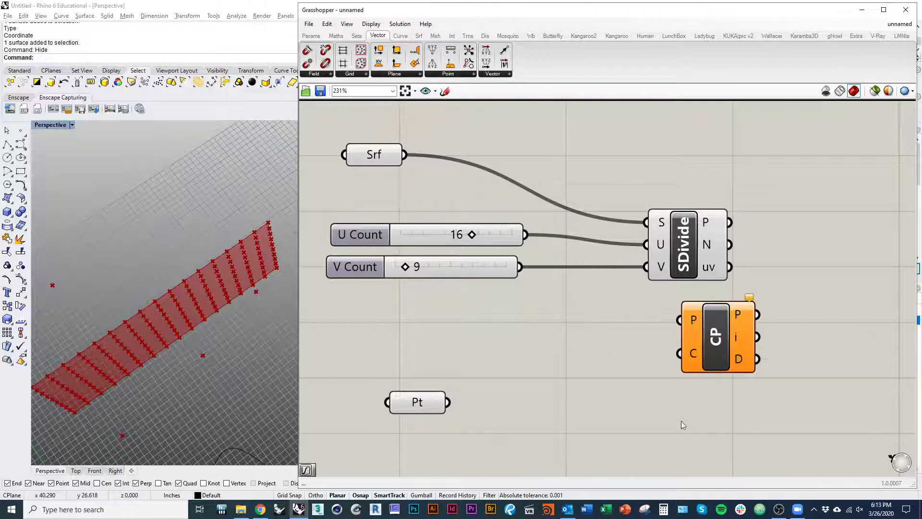
Place Closest Point beyond Divide Surface's outputs and move the Pt parameter closer beneath Divide Surface.
{"action": "right_click_drag", "start_coordinate": [681, 420], "coordinate": [548, 327]}
{"action": "scroll", "coordinate": [550, 331], "scroll_direction": "down", "scroll_amount": 1}
{"action": "left_click_drag", "start_coordinate": [584, 283], "coordinate": [693, 265]}
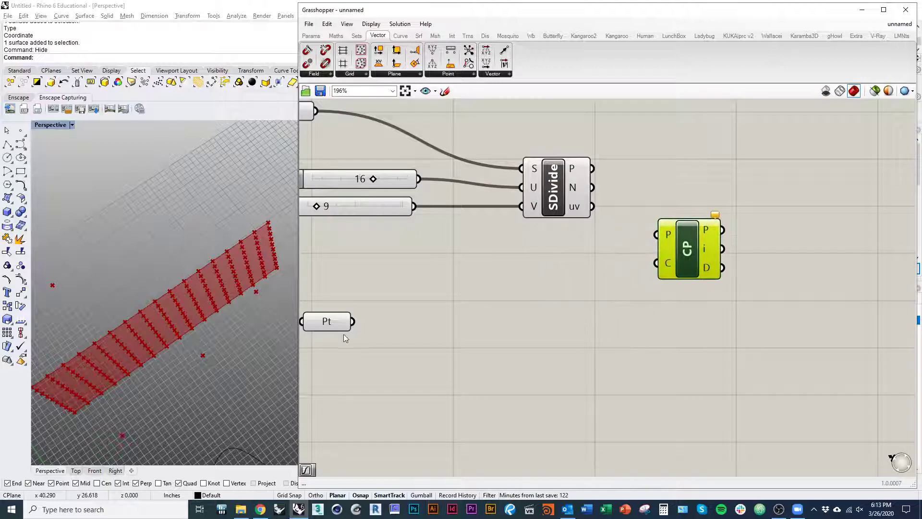
{"action": "left_click_drag", "start_coordinate": [336, 324], "coordinate": [455, 301]}
{"action": "right_click_drag", "start_coordinate": [623, 222], "coordinate": [566, 251]}
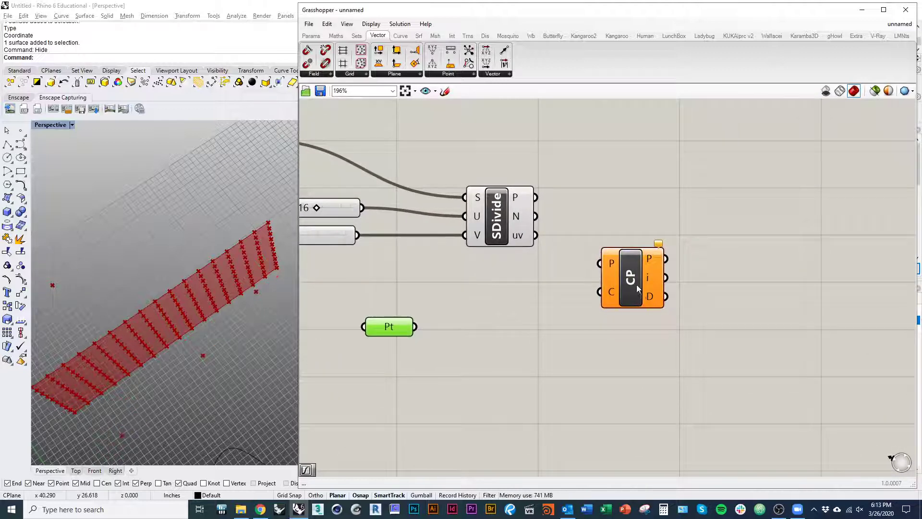
{"action": "left_click_drag", "start_coordinate": [637, 287], "coordinate": [648, 266]}
Connect the Pt parameter to Closest Point's C input and Divide Surface's P output to its P input.
{"action": "mouse_move", "coordinate": [522, 199]}
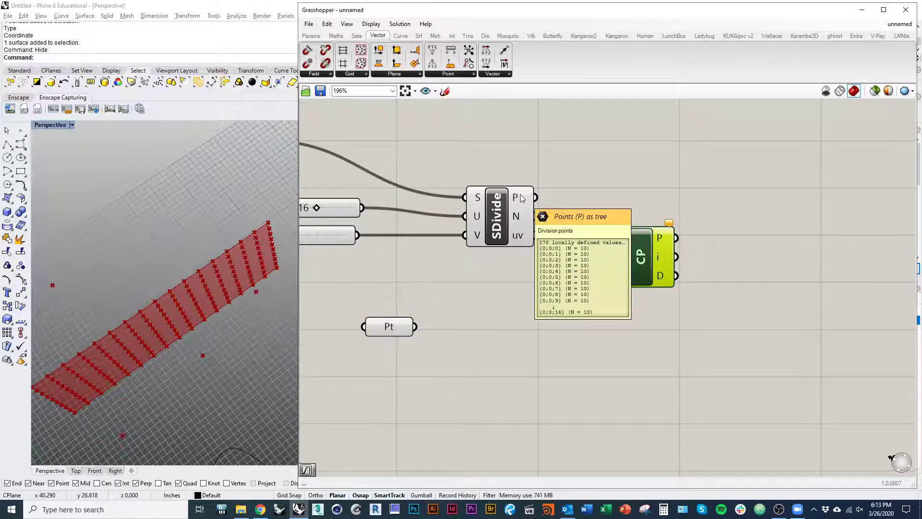
{"action": "right_click_drag", "start_coordinate": [522, 199], "coordinate": [447, 233]}
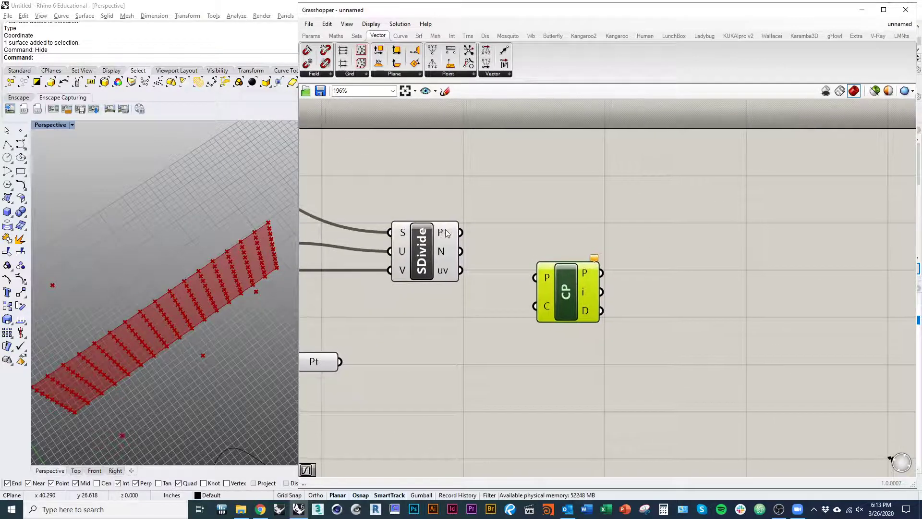
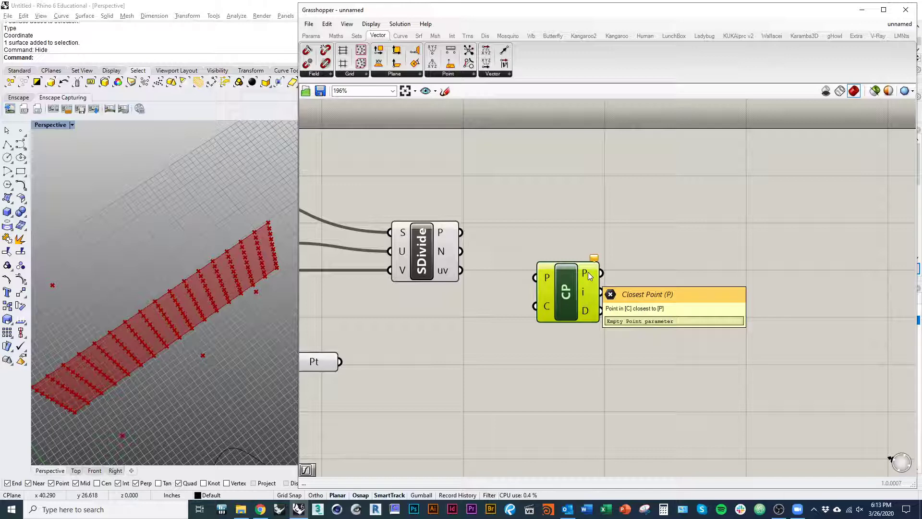
{"action": "right_click_drag", "start_coordinate": [413, 347], "coordinate": [500, 344]}
{"action": "left_click_drag", "start_coordinate": [426, 359], "coordinate": [621, 303]}
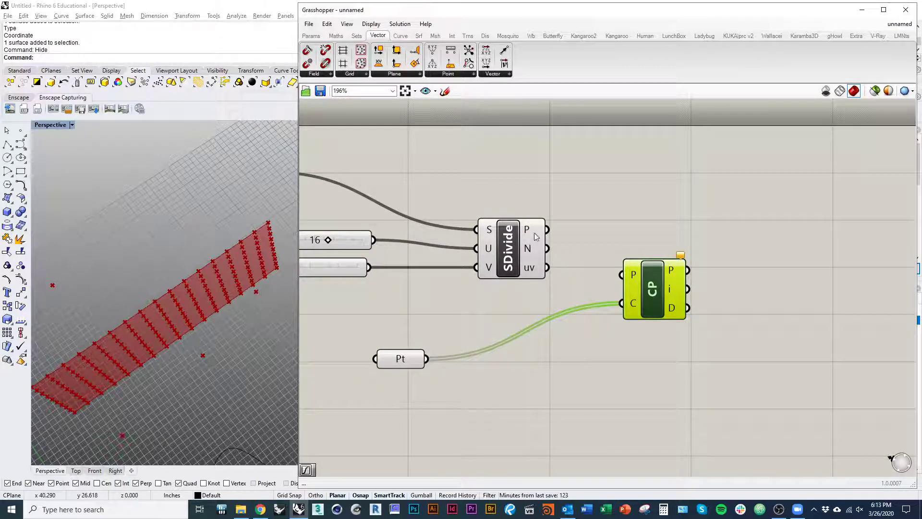
{"action": "left_click_drag", "start_coordinate": [548, 229], "coordinate": [621, 274]}
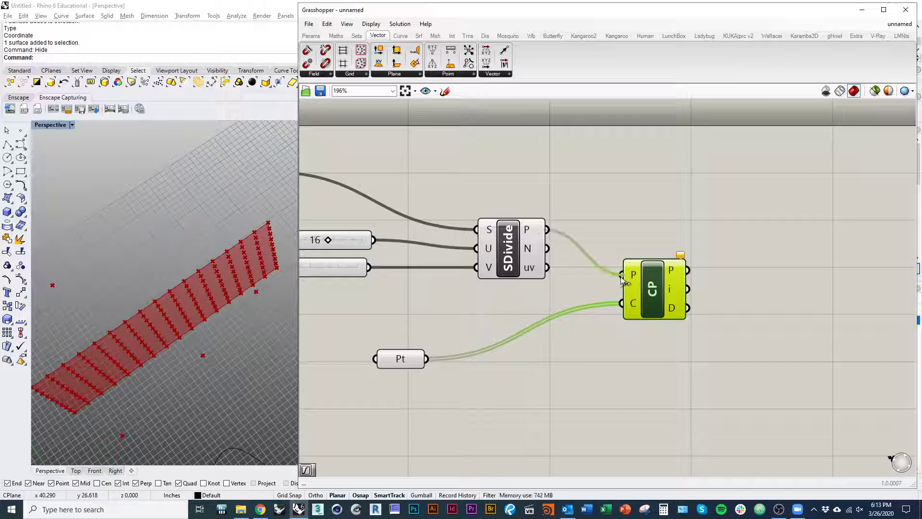
{"action": "right_click_drag", "start_coordinate": [600, 351], "coordinate": [588, 352]}
{"action": "left_click", "coordinate": [445, 402]}
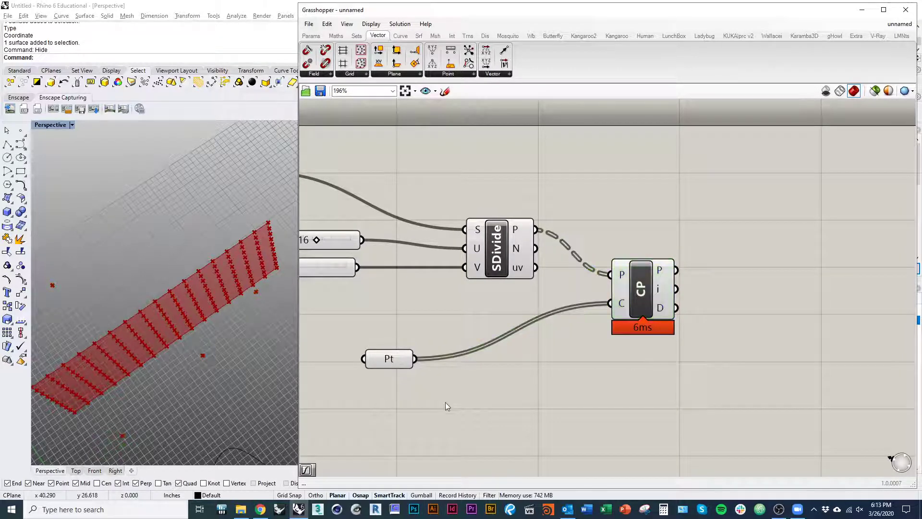
Highlight the Pt parameter's points in the viewport and examine Closest Point's P and D outputs.
{"action": "right_click_drag", "start_coordinate": [210, 290], "coordinate": [179, 297]}
{"action": "right_click_drag", "start_coordinate": [123, 308], "coordinate": [199, 318]}
{"action": "left_click", "coordinate": [387, 358]}
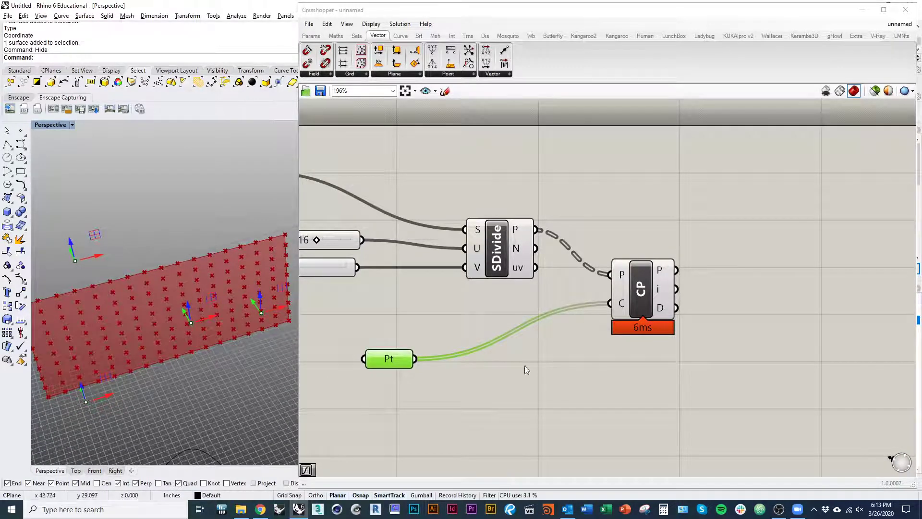
{"action": "right_click_drag", "start_coordinate": [525, 365], "coordinate": [505, 370]}
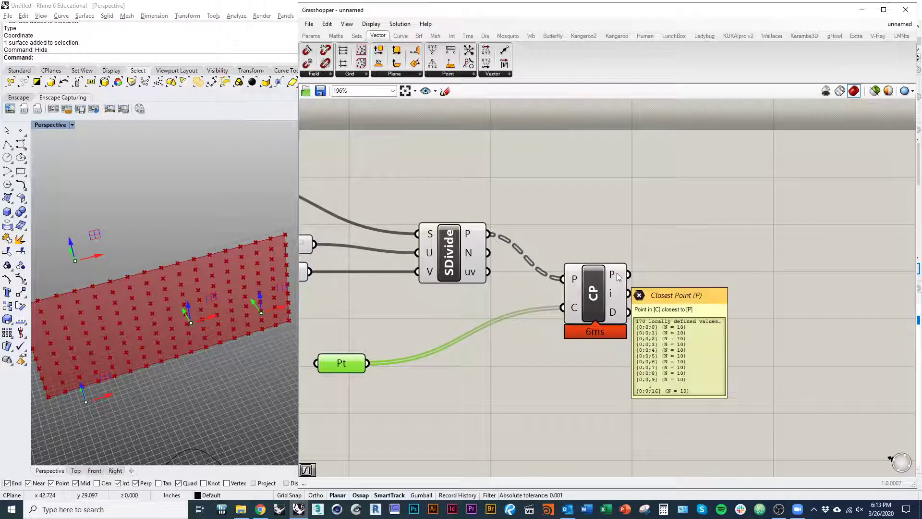
{"action": "mouse_move", "coordinate": [618, 317]}
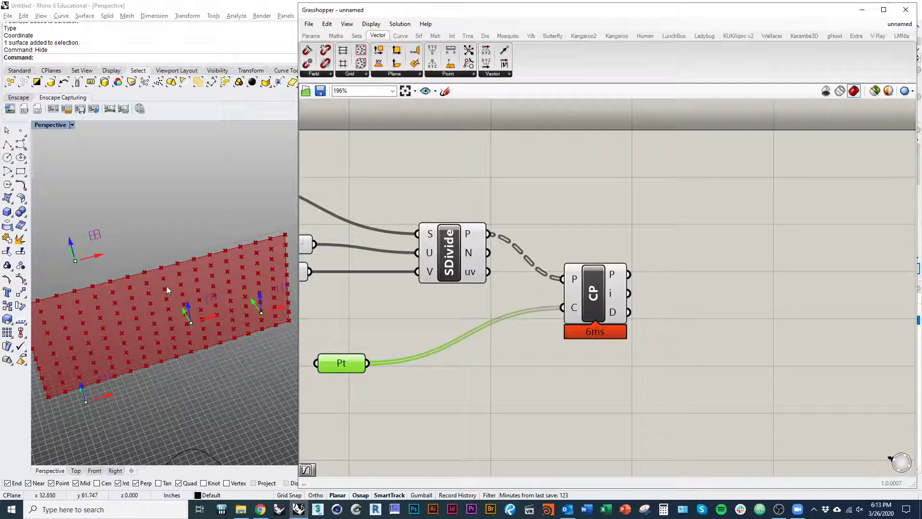
Highlight Closest Point's resulting points in the viewport and examine its D output against the surface grid.
{"action": "left_click", "coordinate": [530, 450]}
{"action": "right_click_drag", "start_coordinate": [561, 352], "coordinate": [532, 342]}
{"action": "left_click_drag", "start_coordinate": [575, 299], "coordinate": [578, 306]}
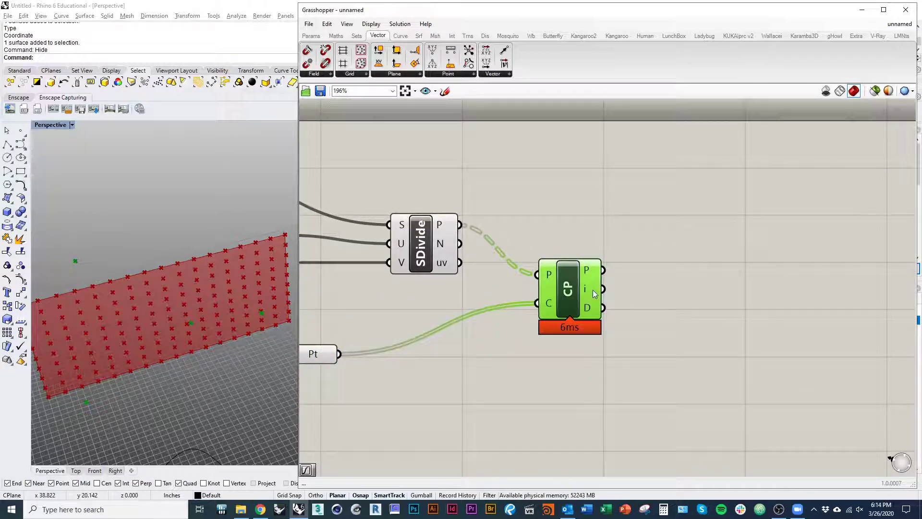
{"action": "mouse_move", "coordinate": [588, 313]}
{"action": "right_click_drag", "start_coordinate": [251, 345], "coordinate": [231, 303]}
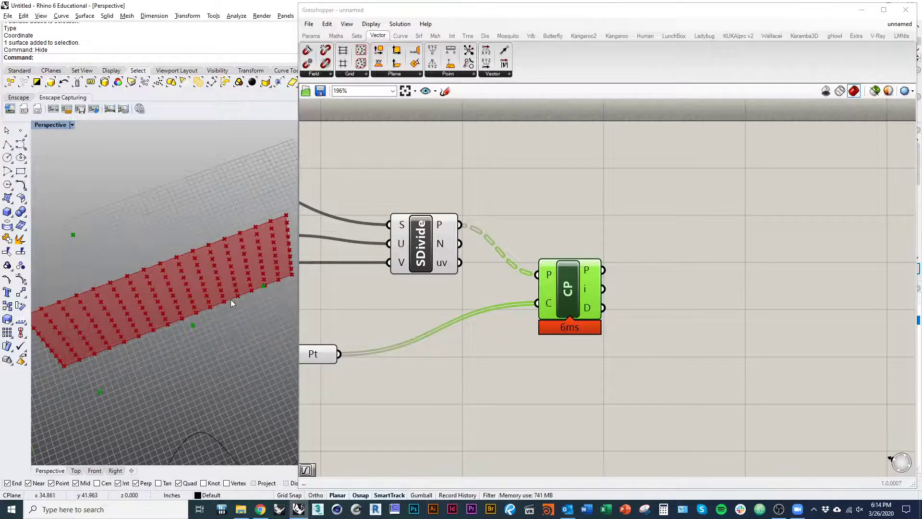
Shift Closest Point slightly lower on the canvas and select Divide Surface to highlight its division points.
{"action": "left_click", "coordinate": [482, 357]}
{"action": "right_click_drag", "start_coordinate": [493, 380], "coordinate": [570, 339]}
{"action": "scroll", "coordinate": [595, 359], "scroll_direction": "down", "scroll_amount": 1}
{"action": "left_click", "coordinate": [579, 306]}
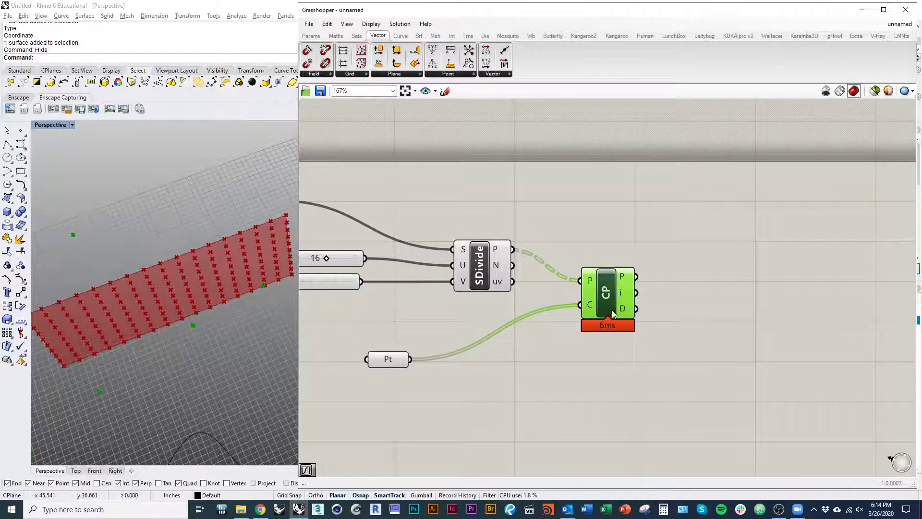
{"action": "right_click_drag", "start_coordinate": [612, 313], "coordinate": [559, 304]}
{"action": "left_click_drag", "start_coordinate": [559, 303], "coordinate": [559, 320]}
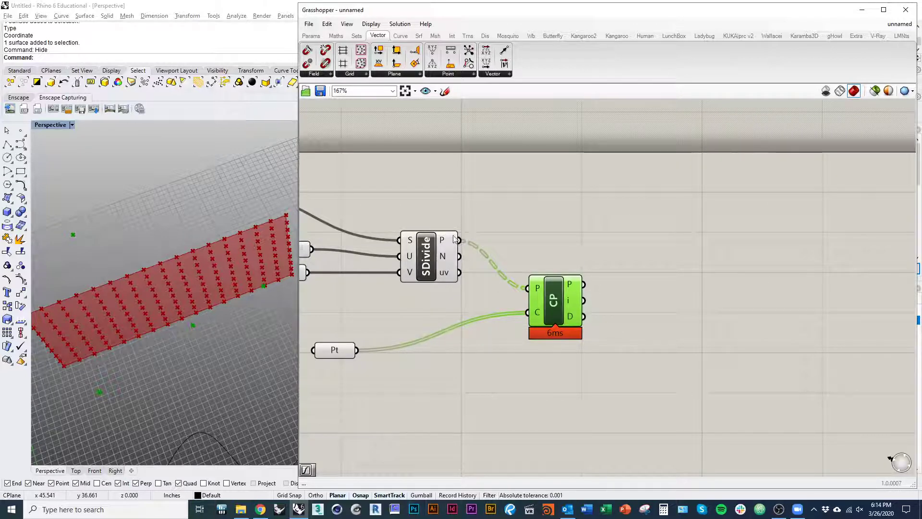
{"action": "left_click", "coordinate": [433, 259]}
{"action": "right_click_drag", "start_coordinate": [512, 218], "coordinate": [523, 240]}
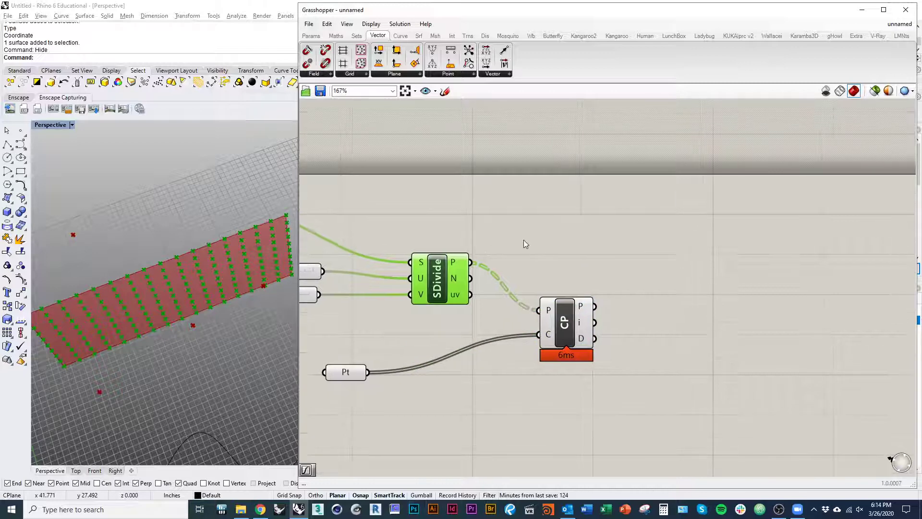
Highlight Divide Surface's division points in the viewport and examine them across the surface.
{"action": "left_click", "coordinate": [523, 240]}
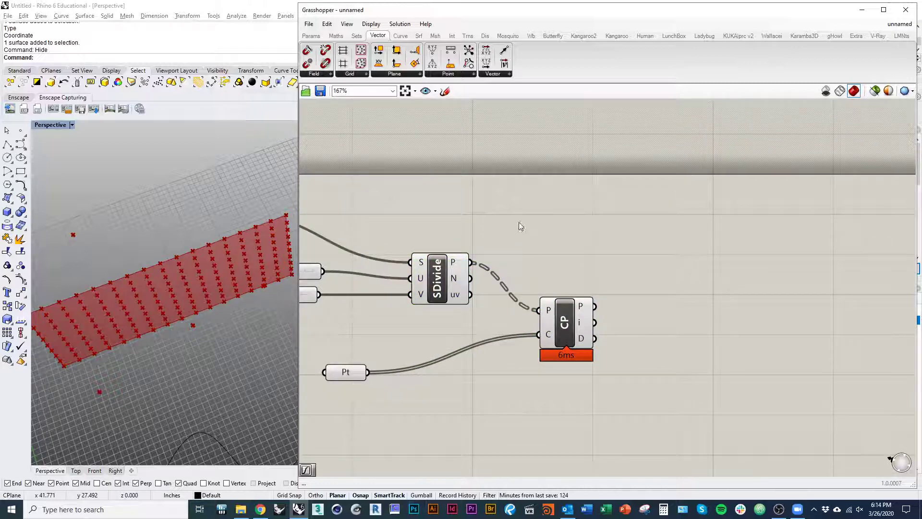
{"action": "right_click_drag", "start_coordinate": [507, 206], "coordinate": [487, 209]}
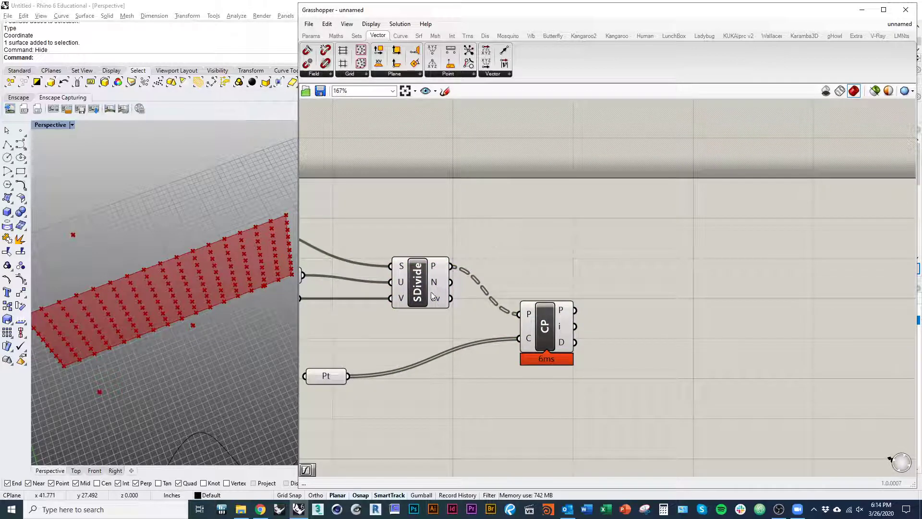
{"action": "left_click", "coordinate": [417, 293]}
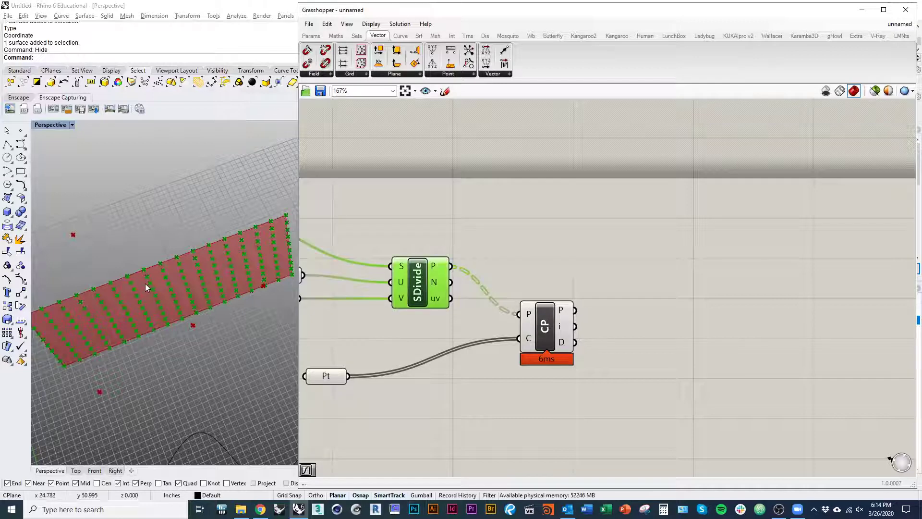
{"action": "left_click", "coordinate": [517, 243]}
{"action": "right_click_drag", "start_coordinate": [516, 243], "coordinate": [502, 227]}
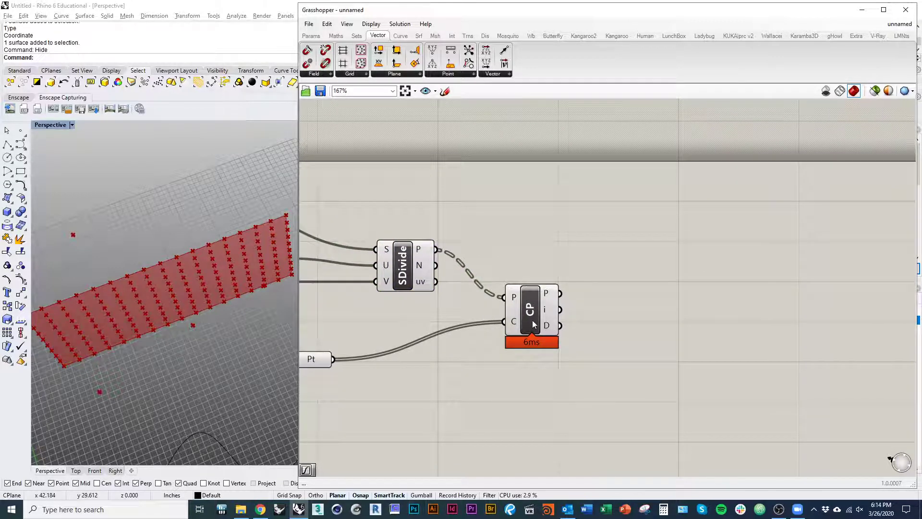
Nudge Closest Point slightly lower and Divide Surface slightly up and left on the canvas.
{"action": "left_click_drag", "start_coordinate": [532, 319], "coordinate": [532, 326]}
{"action": "left_click", "coordinate": [482, 208]}
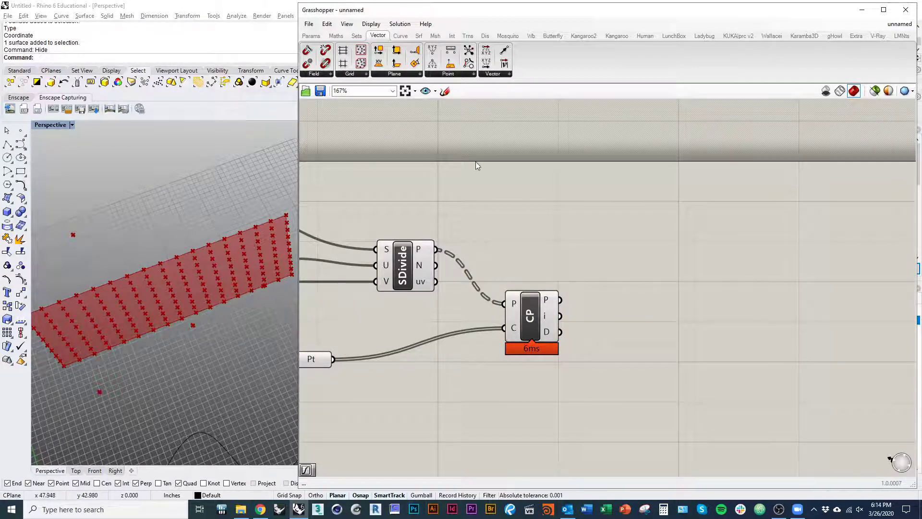
{"action": "right_click_drag", "start_coordinate": [475, 161], "coordinate": [467, 173]}
{"action": "right_click_drag", "start_coordinate": [245, 257], "coordinate": [250, 242]}
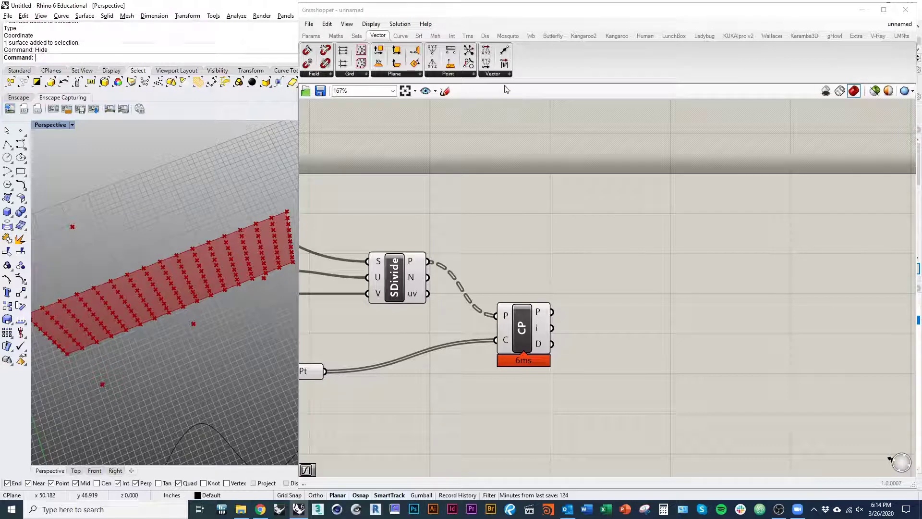
{"action": "right_click_drag", "start_coordinate": [502, 242], "coordinate": [553, 243]}
{"action": "left_click_drag", "start_coordinate": [447, 288], "coordinate": [439, 284]}
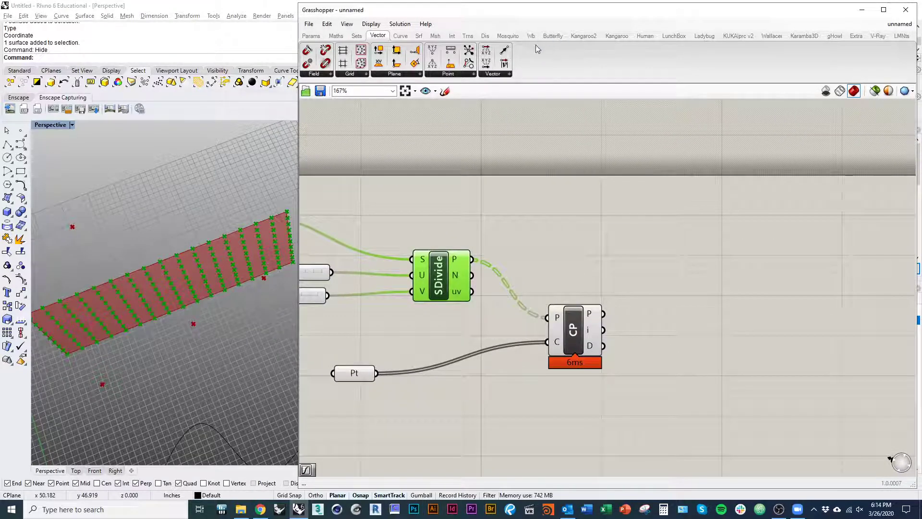
Add a Move component to the canvas above and to the right of Closest Point.
{"action": "left_click", "coordinate": [469, 37]}
{"action": "left_click", "coordinate": [404, 75]}
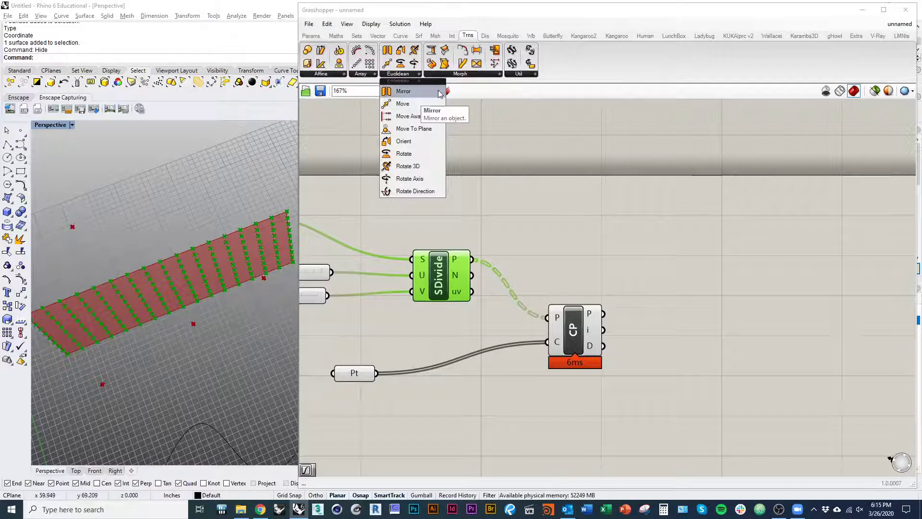
{"action": "left_click_drag", "start_coordinate": [428, 110], "coordinate": [678, 238]}
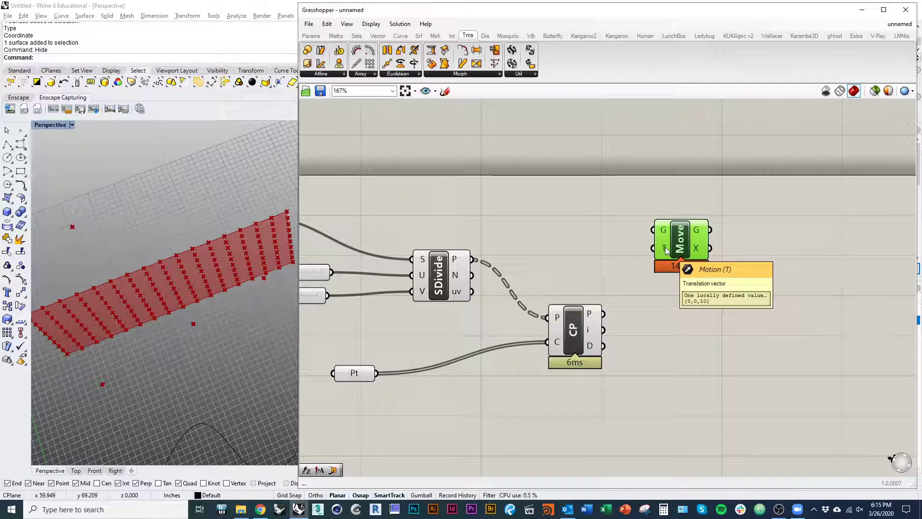
{"action": "left_click", "coordinate": [594, 230]}
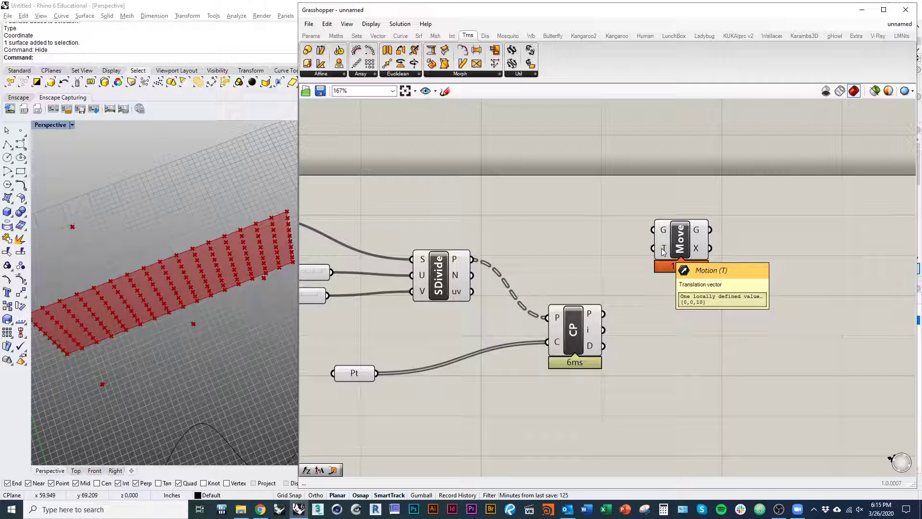
{"action": "left_click", "coordinate": [377, 37]}
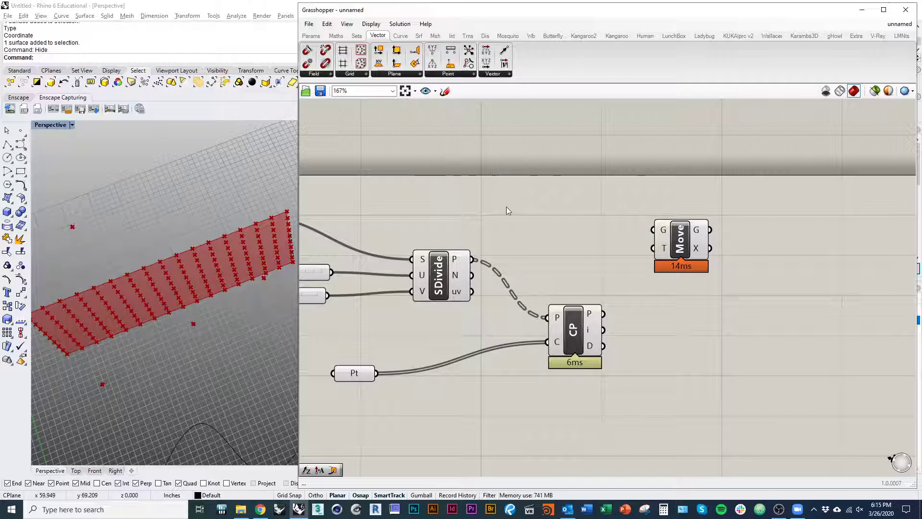
{"action": "right_click_drag", "start_coordinate": [508, 202], "coordinate": [499, 206]}
{"action": "left_click", "coordinate": [500, 74]}
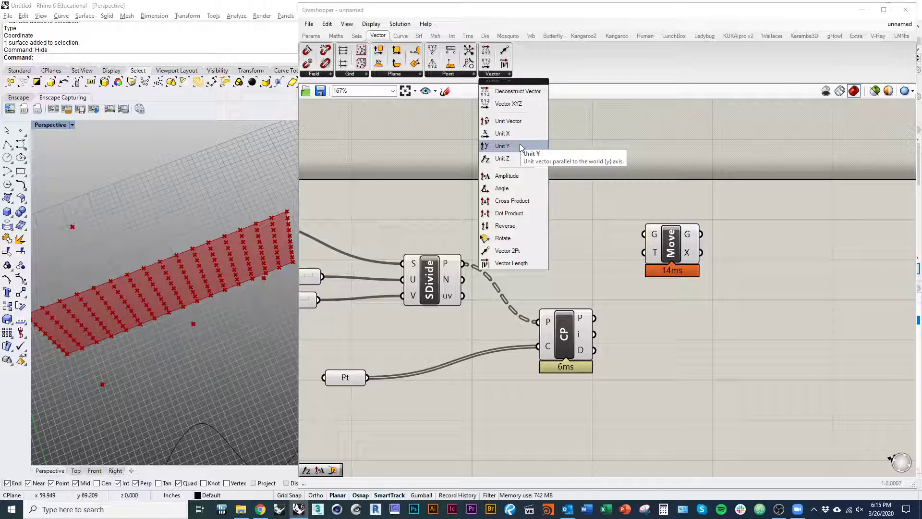
{"action": "scroll", "coordinate": [214, 158], "scroll_direction": "down", "scroll_amount": 10}
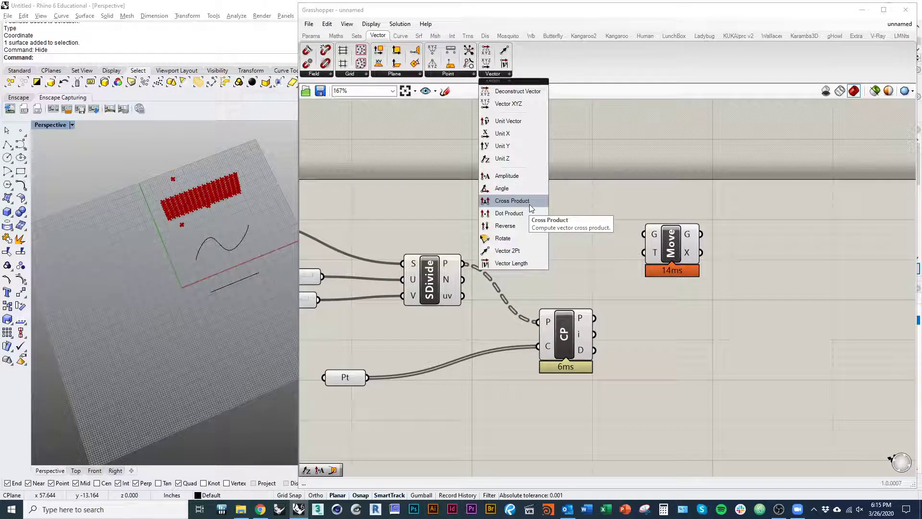
{"action": "right_click_drag", "start_coordinate": [452, 224], "coordinate": [489, 254]}
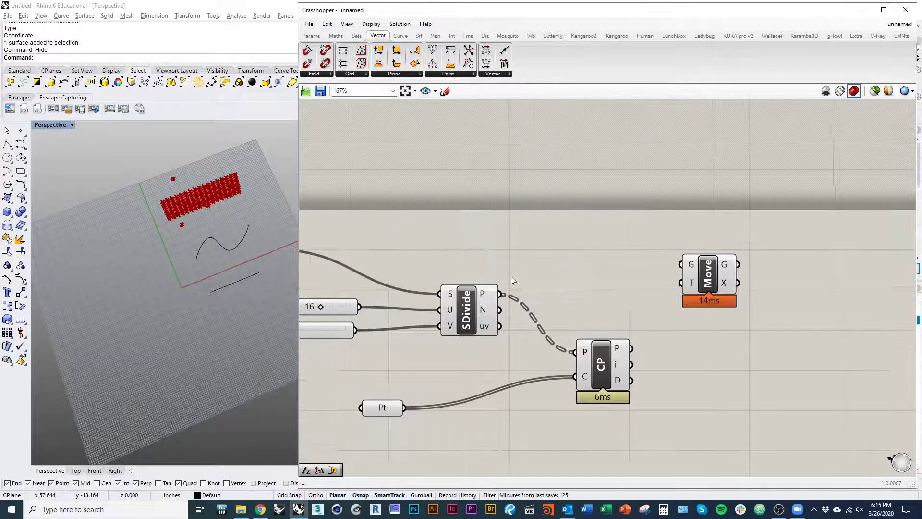
Spread the components apart by shifting Divide Surface further left and Move further right on the canvas.
{"action": "left_click", "coordinate": [470, 328]}
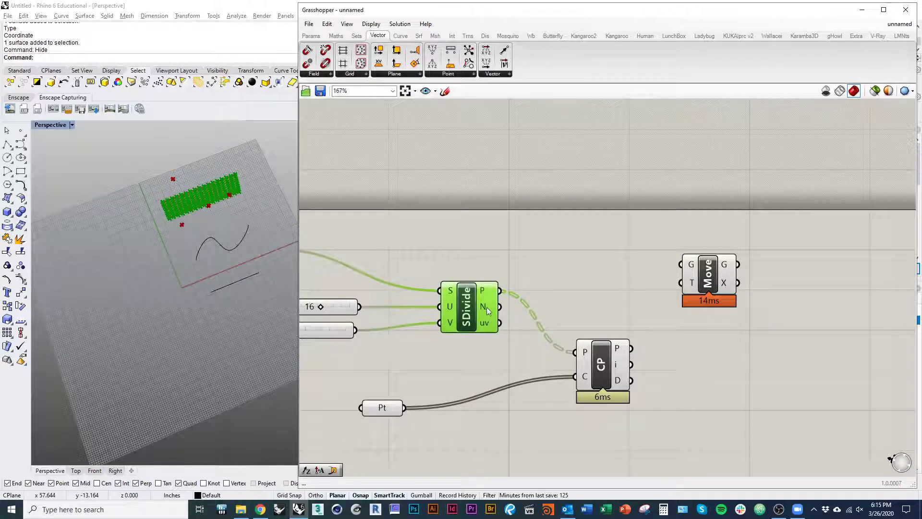
{"action": "scroll", "coordinate": [486, 307], "scroll_direction": "up", "scroll_amount": 2}
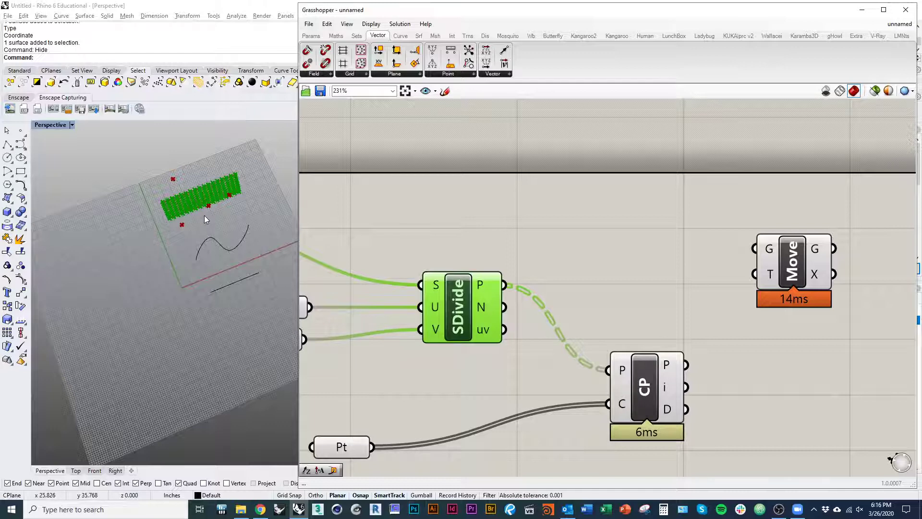
{"action": "left_click_drag", "start_coordinate": [454, 320], "coordinate": [436, 320]}
{"action": "left_click", "coordinate": [567, 308]}
{"action": "right_click_drag", "start_coordinate": [592, 317], "coordinate": [456, 325]}
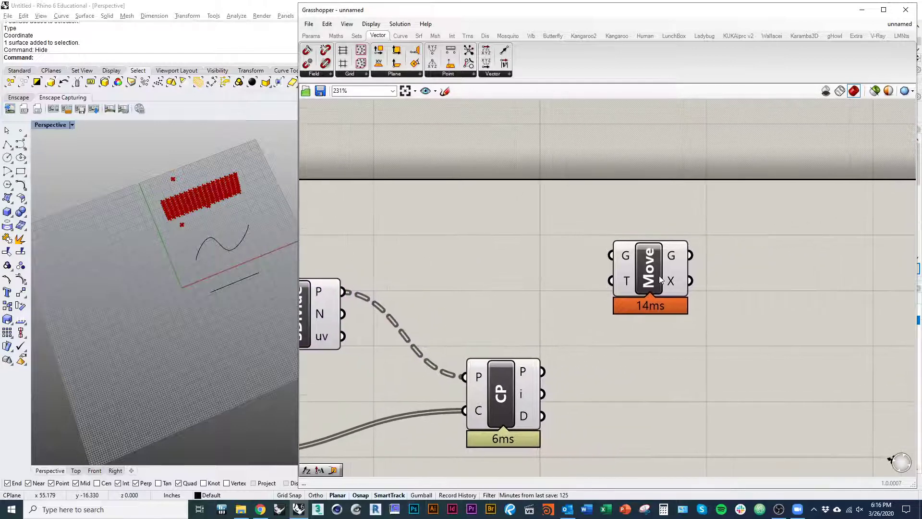
{"action": "left_click_drag", "start_coordinate": [661, 280], "coordinate": [697, 272]}
{"action": "right_click_drag", "start_coordinate": [559, 304], "coordinate": [624, 291]}
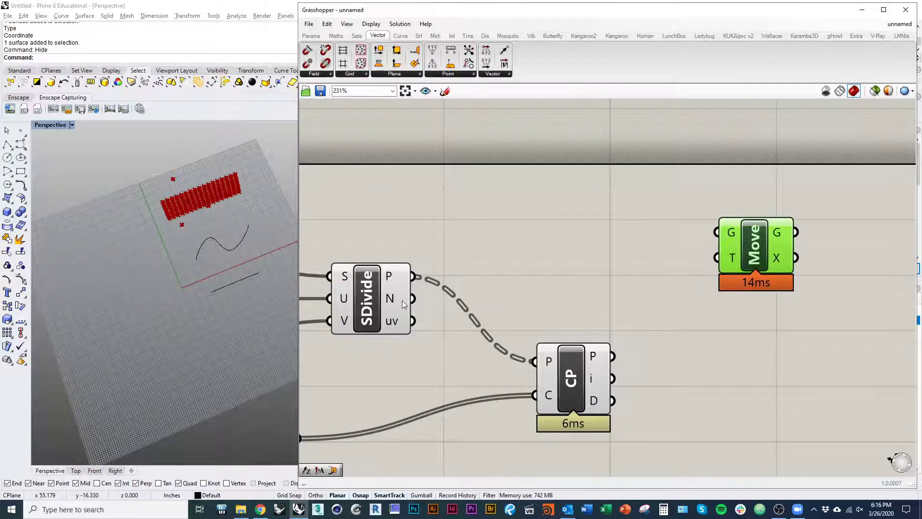
Inspect Divide Surface's N output and shift Closest Point slightly right and down on the canvas.
{"action": "mouse_move", "coordinate": [394, 302]}
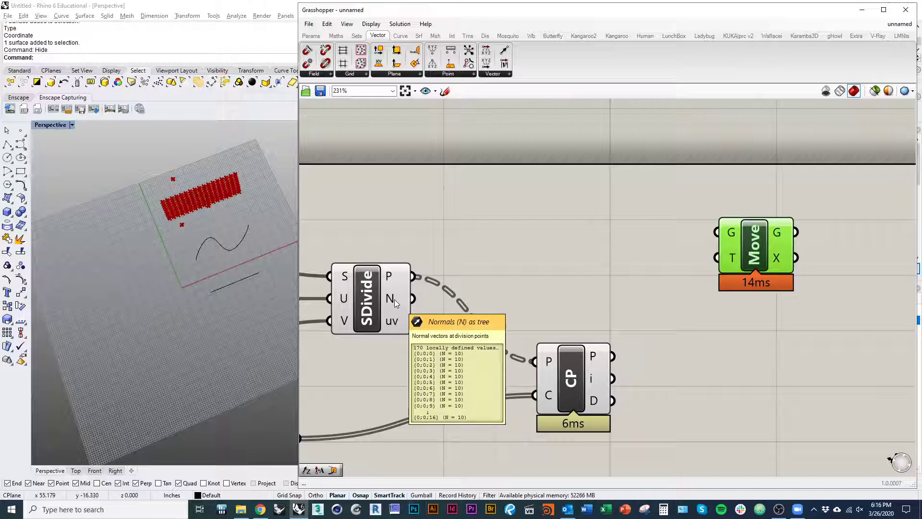
{"action": "left_click_drag", "start_coordinate": [570, 372], "coordinate": [595, 386]}
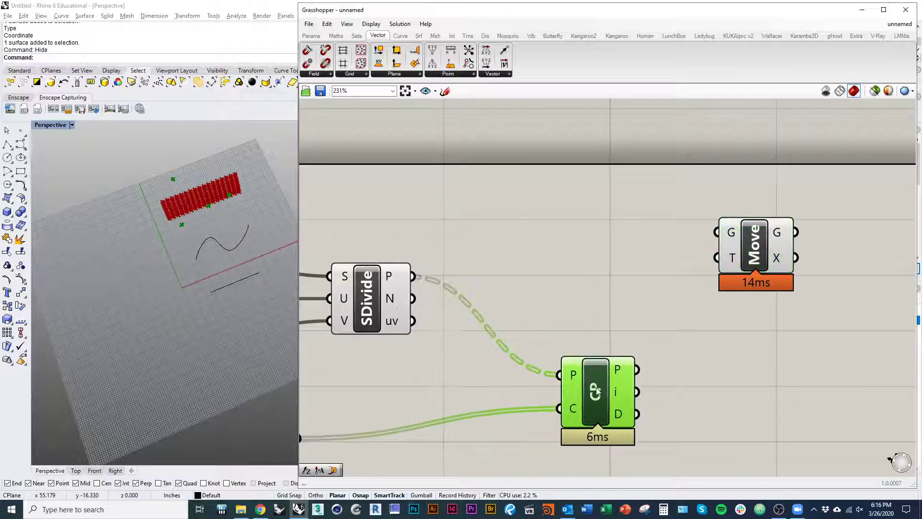
{"action": "left_click", "coordinate": [538, 302]}
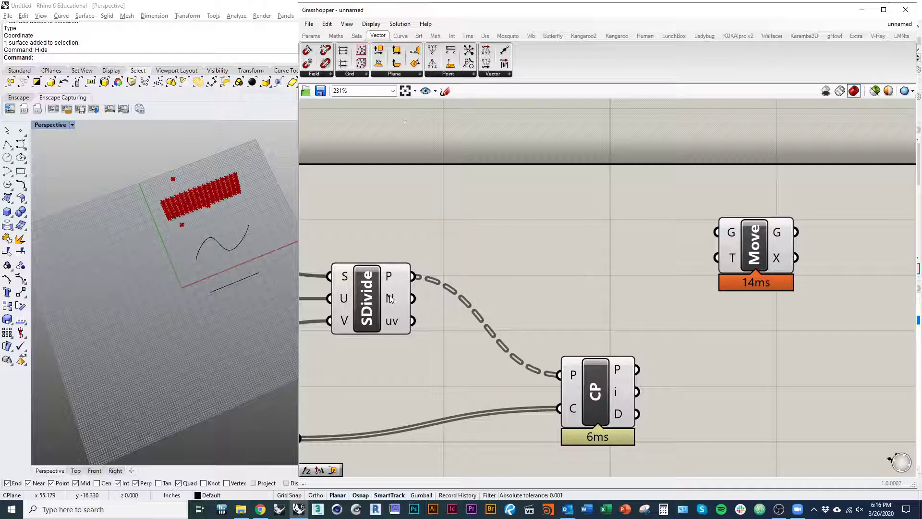
{"action": "mouse_move", "coordinate": [391, 299]}
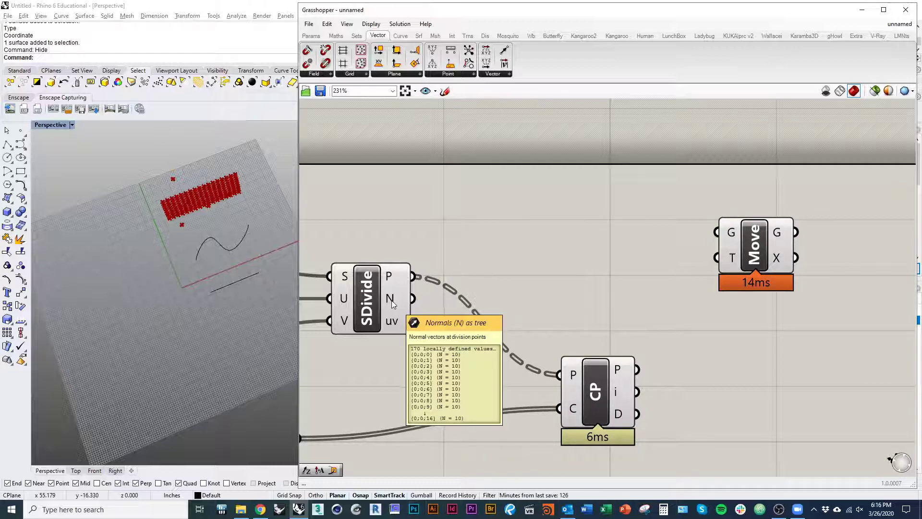
Add a temporary Panel connected to Divide Surface's N output and compare the listed normal vectors with the surface.
{"action": "left_click", "coordinate": [310, 35]}
{"action": "left_click_drag", "start_coordinate": [451, 63], "coordinate": [538, 205]}
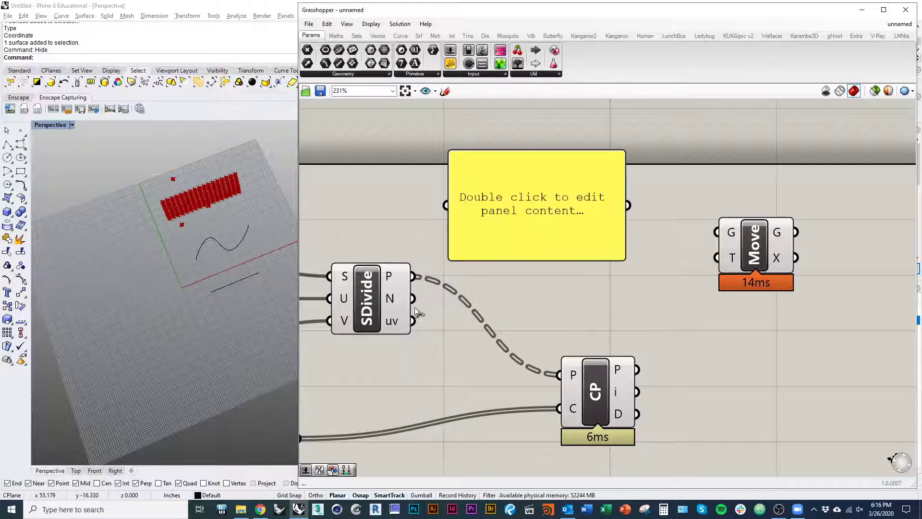
{"action": "left_click_drag", "start_coordinate": [413, 298], "coordinate": [447, 205]}
{"action": "left_click_drag", "start_coordinate": [581, 258], "coordinate": [582, 404]}
{"action": "left_click_drag", "start_coordinate": [559, 285], "coordinate": [648, 278]}
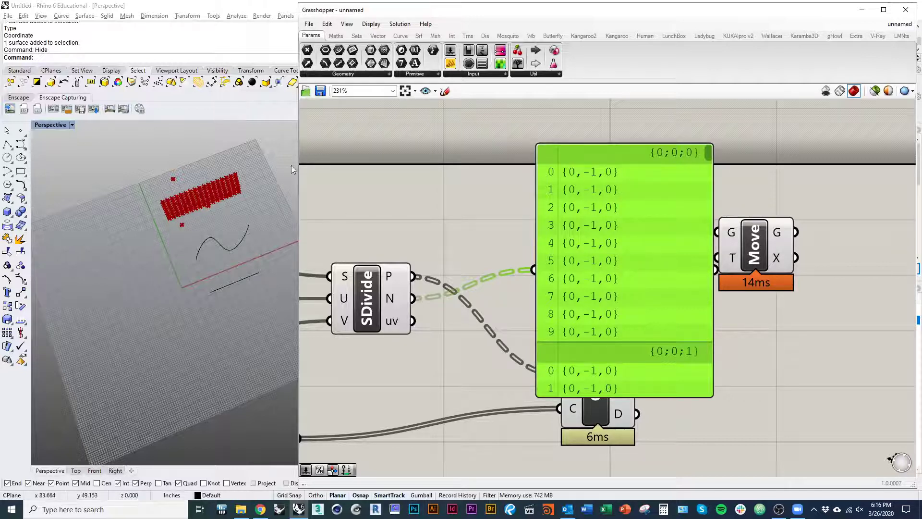
{"action": "scroll", "coordinate": [196, 181], "scroll_direction": "up", "scroll_amount": 8}
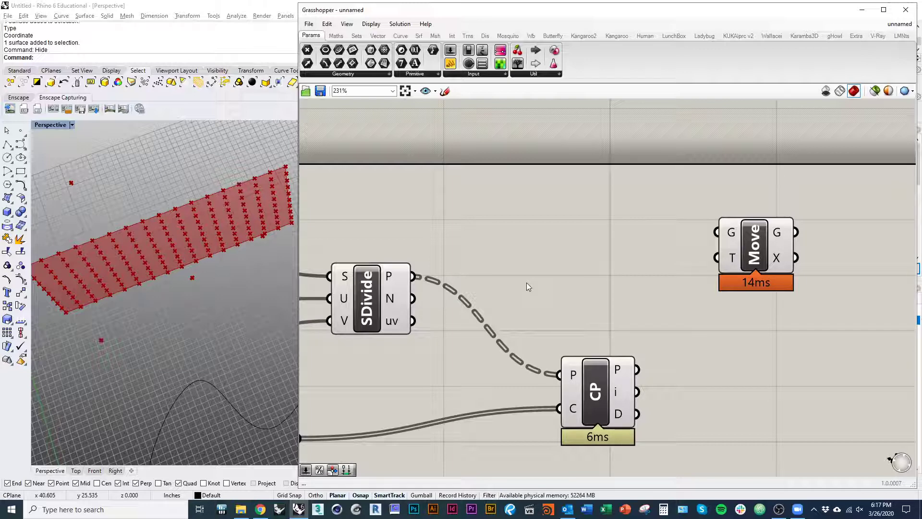
Highlight Closest Point's resulting points in the viewport beside the surface grid.
{"action": "left_click", "coordinate": [606, 396]}
{"action": "right_click_drag", "start_coordinate": [606, 397], "coordinate": [555, 352]}
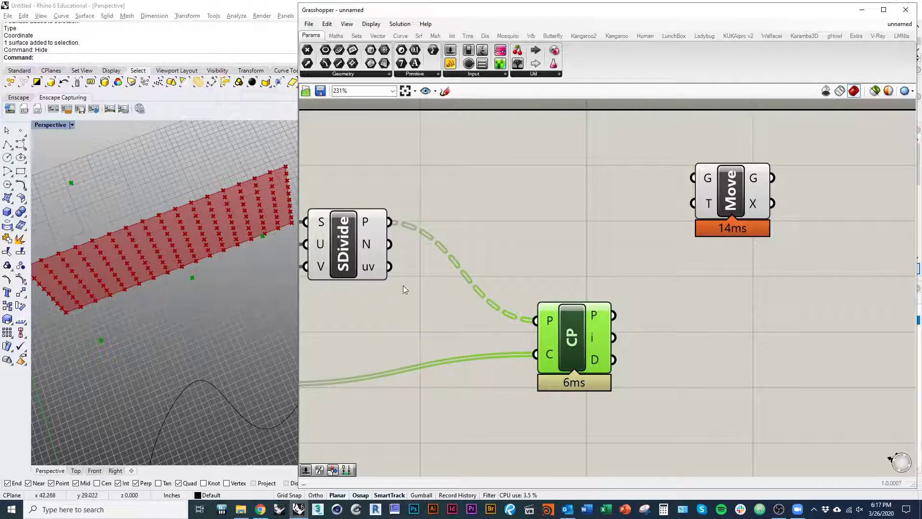
{"action": "left_click", "coordinate": [511, 183]}
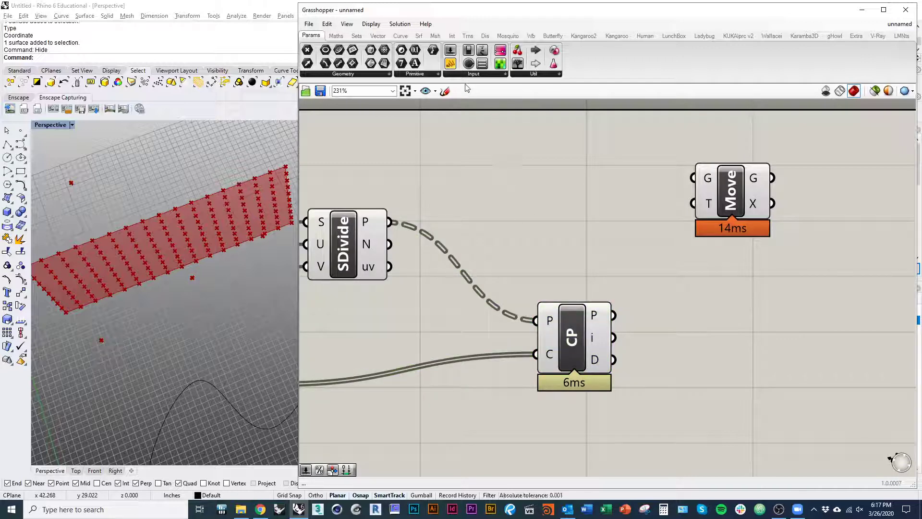
Add an Amplitude vector component to the canvas between Divide Surface and Move.
{"action": "left_click", "coordinate": [378, 35]}
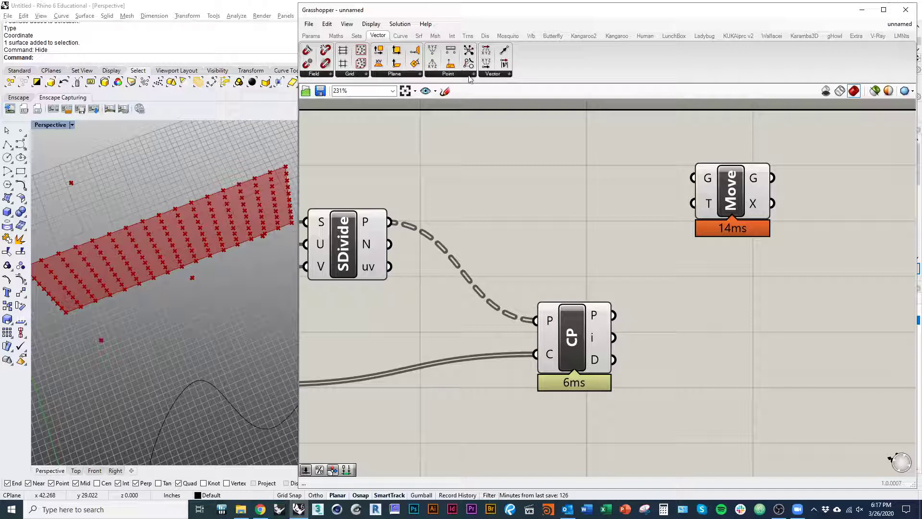
{"action": "left_click", "coordinate": [495, 76]}
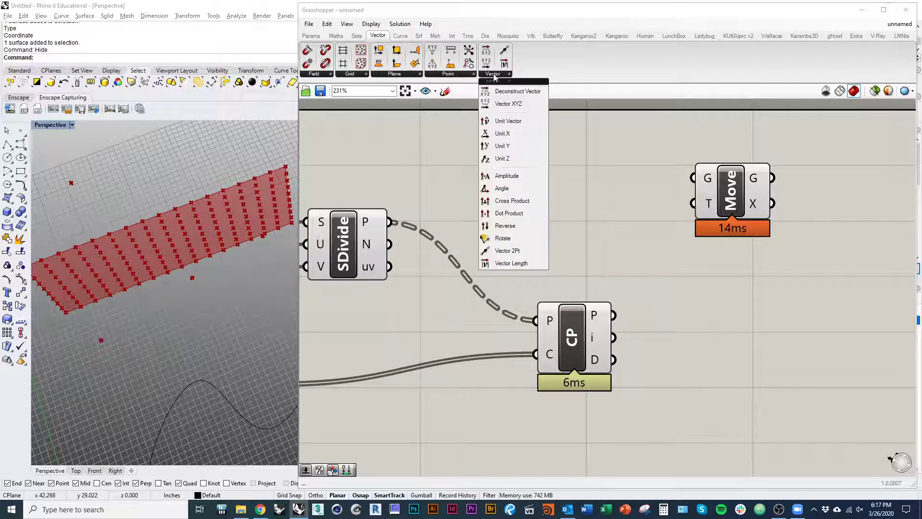
{"action": "left_click", "coordinate": [505, 176]}
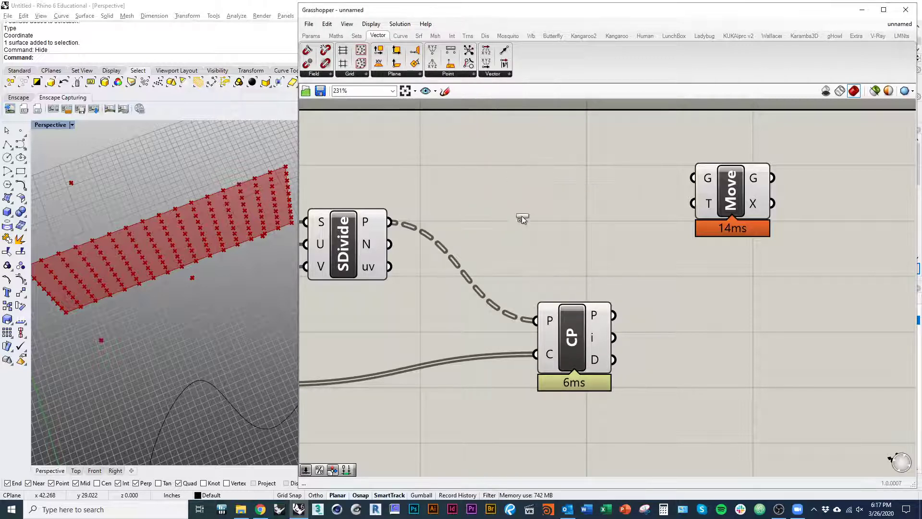
{"action": "left_click", "coordinate": [594, 239]}
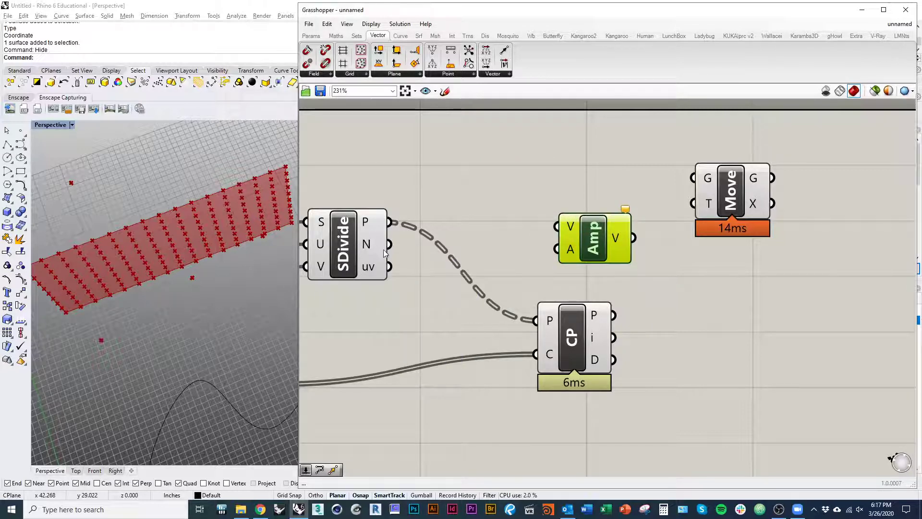
Connect Divide Surface's N output to Amplitude's V input and position Amplitude below Move, to the right of Closest Point.
{"action": "right_click_drag", "start_coordinate": [384, 252], "coordinate": [359, 249]}
{"action": "left_click_drag", "start_coordinate": [364, 241], "coordinate": [533, 223]}
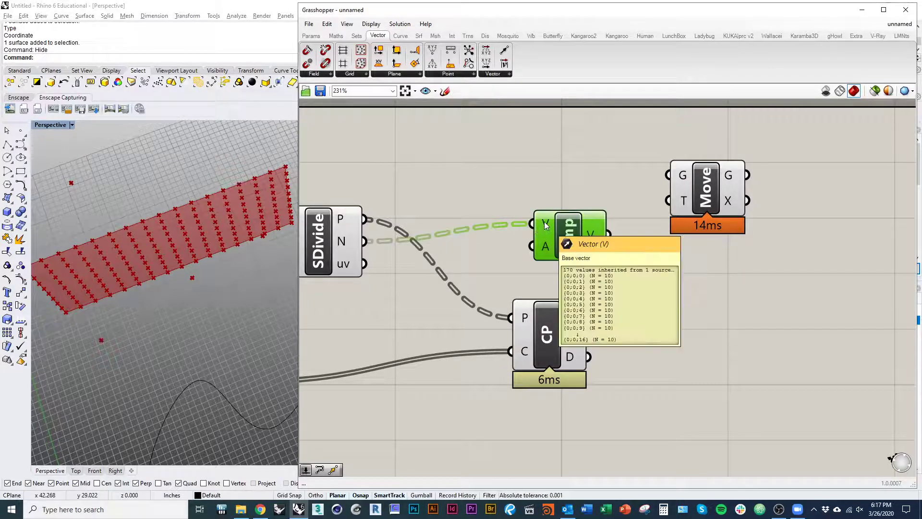
{"action": "left_click_drag", "start_coordinate": [570, 229], "coordinate": [679, 270]}
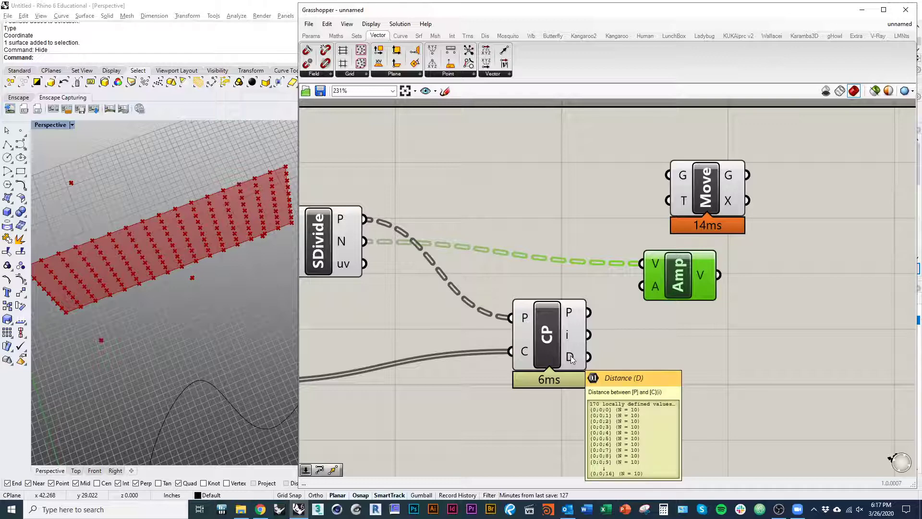
{"action": "right_click_drag", "start_coordinate": [630, 339], "coordinate": [530, 316]}
{"action": "left_click_drag", "start_coordinate": [592, 281], "coordinate": [618, 281]}
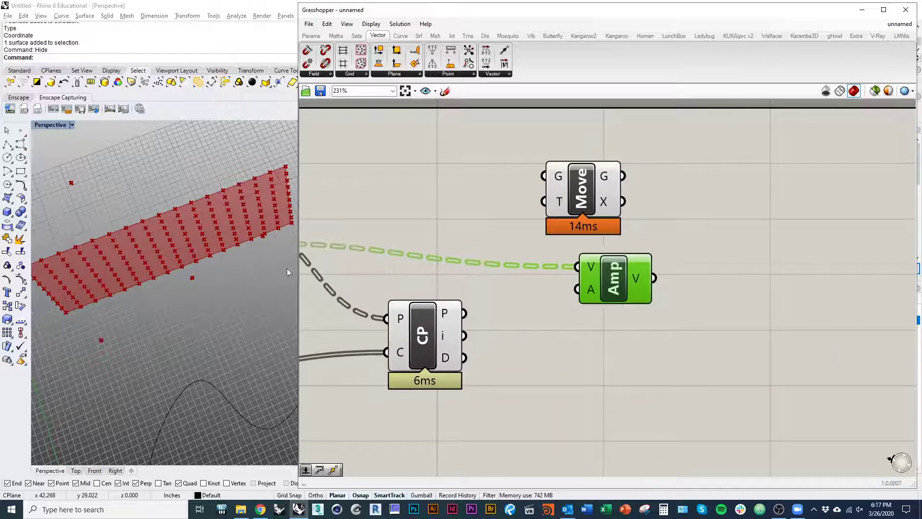
{"action": "right_click_drag", "start_coordinate": [438, 336], "coordinate": [483, 320]}
{"action": "left_click", "coordinate": [475, 321]}
{"action": "left_click", "coordinate": [556, 379]}
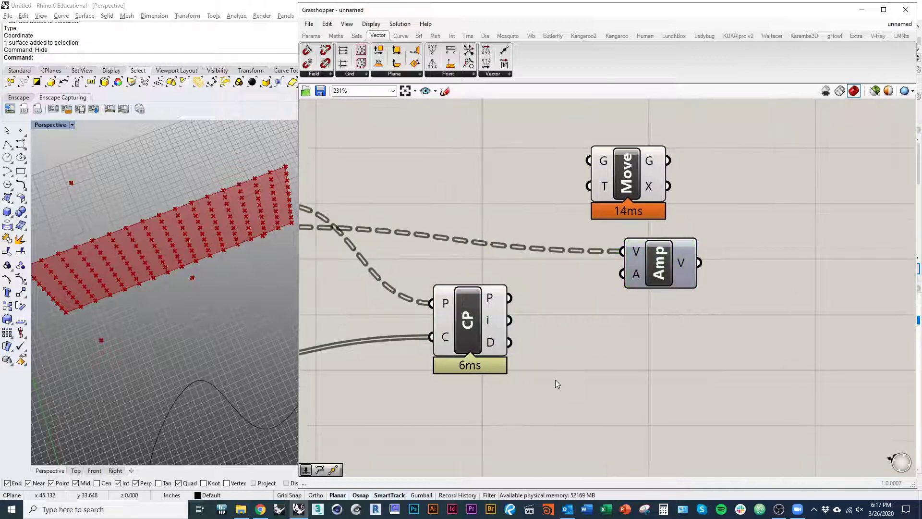
{"action": "mouse_move", "coordinate": [496, 346]}
{"action": "right_click_drag", "start_coordinate": [375, 323], "coordinate": [426, 323]}
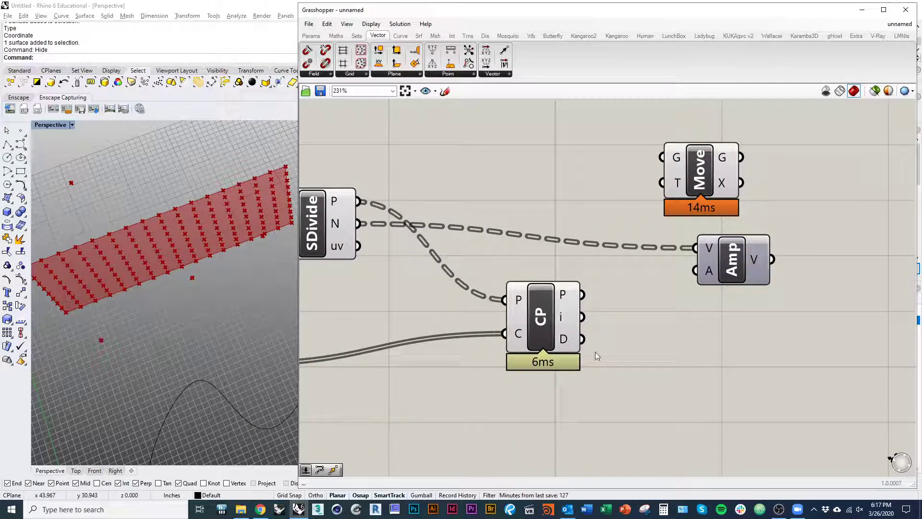
{"action": "left_click", "coordinate": [242, 311]}
{"action": "right_click_drag", "start_coordinate": [240, 310], "coordinate": [179, 280]}
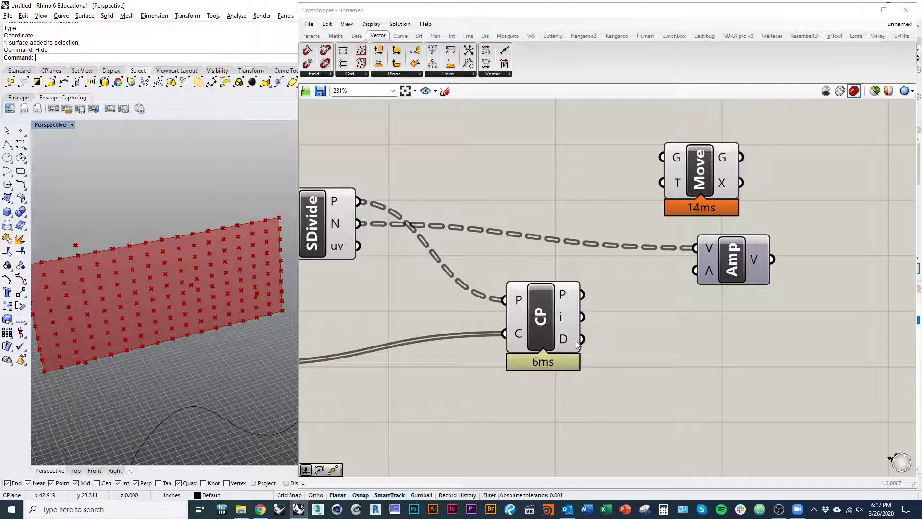
{"action": "right_click_drag", "start_coordinate": [613, 405], "coordinate": [528, 366]}
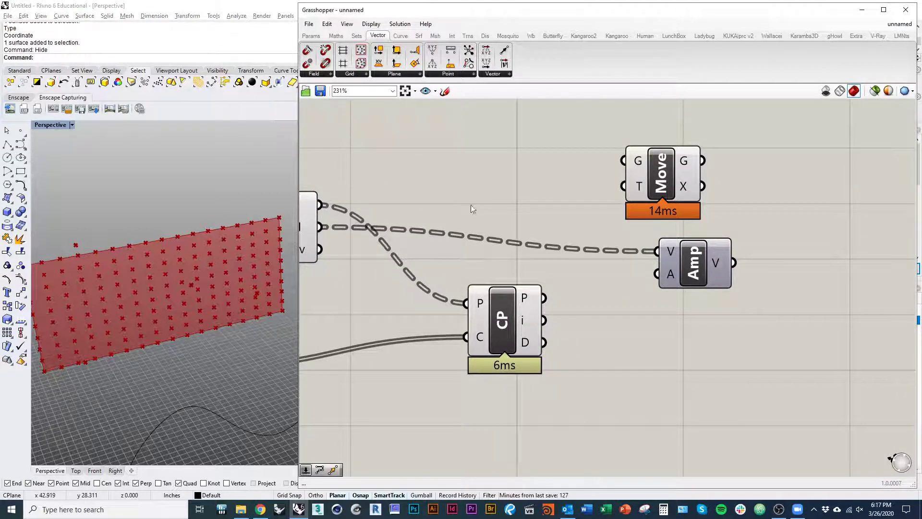
Add a Remap Numbers component below Amplitude, to the right of Closest Point.
{"action": "right_click_drag", "start_coordinate": [471, 204], "coordinate": [539, 139]}
{"action": "right_click_drag", "start_coordinate": [572, 240], "coordinate": [465, 310]}
{"action": "left_click", "coordinate": [518, 298]}
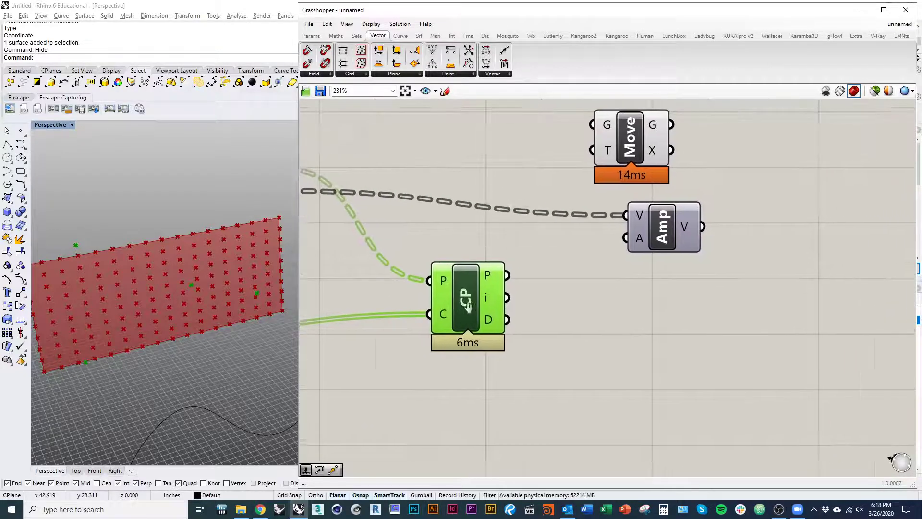
{"action": "double_click", "coordinate": [621, 328]}
{"action": "type", "text": "remap"}
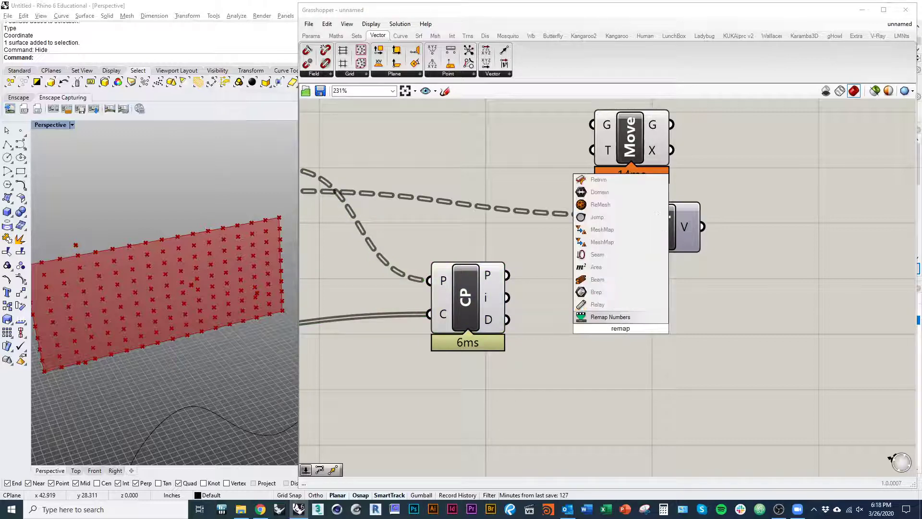
{"action": "left_click", "coordinate": [627, 325]}
{"action": "left_click", "coordinate": [626, 326]}
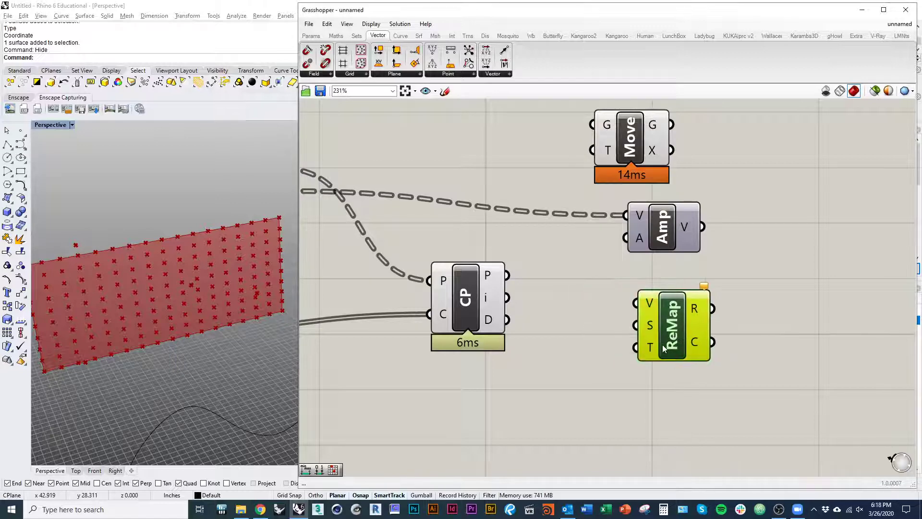
Find the domain components and add a Construct Domain component to the canvas below Closest Point.
{"action": "right_click_drag", "start_coordinate": [547, 270], "coordinate": [658, 323]}
{"action": "scroll", "coordinate": [607, 293], "scroll_direction": "down", "scroll_amount": 2}
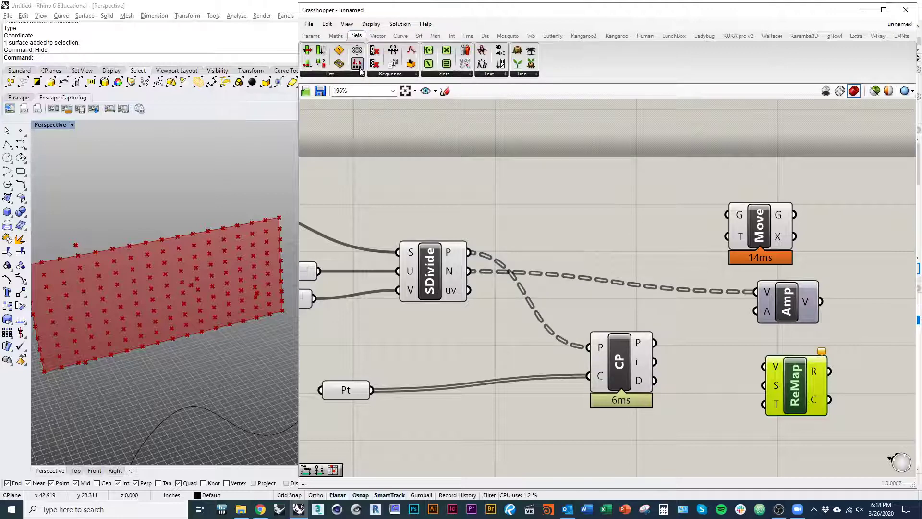
{"action": "left_click", "coordinate": [337, 36]}
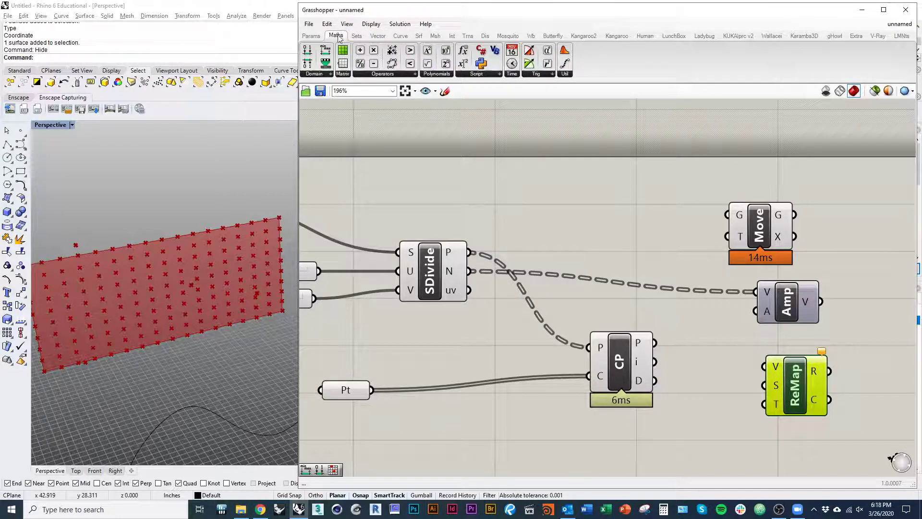
{"action": "left_click", "coordinate": [329, 74]}
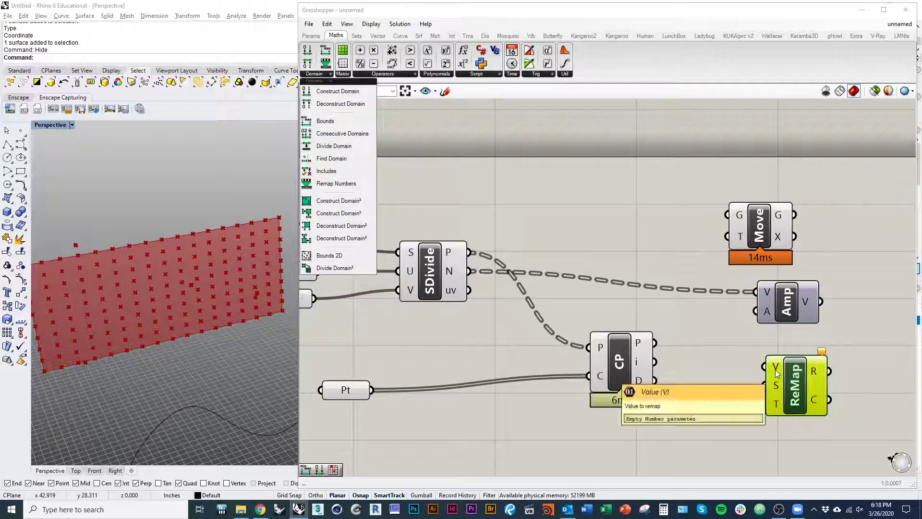
{"action": "mouse_move", "coordinate": [777, 391]}
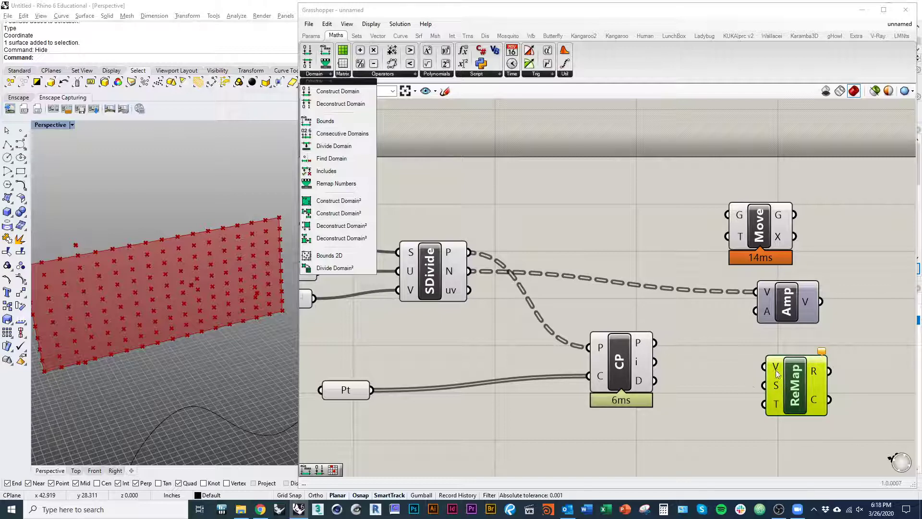
{"action": "mouse_move", "coordinate": [776, 367]}
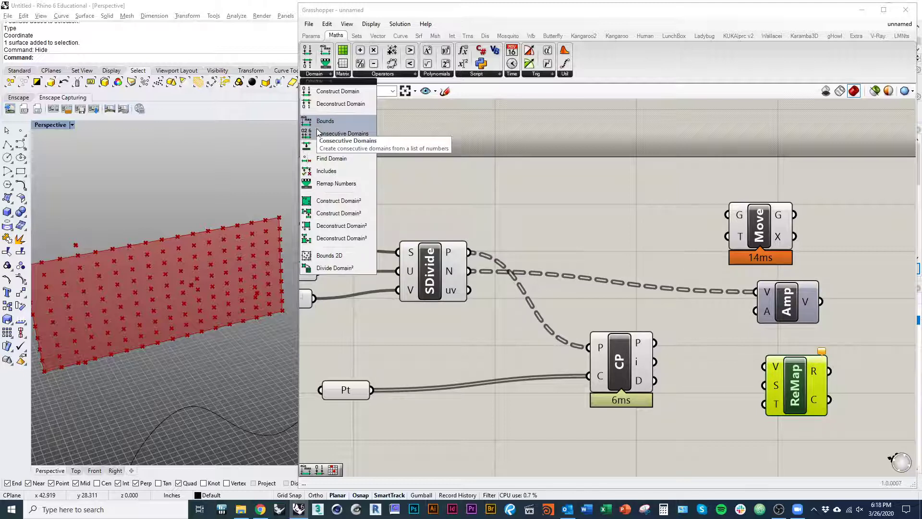
{"action": "left_click", "coordinate": [334, 95]}
{"action": "left_click", "coordinate": [674, 454]}
{"action": "right_click_drag", "start_coordinate": [689, 417], "coordinate": [587, 279]}
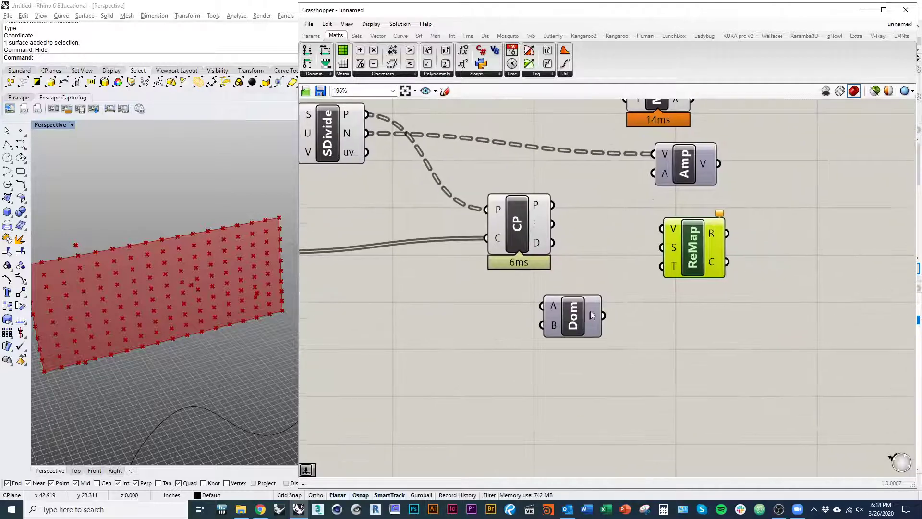
Space the components out, with Construct Domain lower and Remap Numbers farther to the right of Closest Point.
{"action": "left_click_drag", "start_coordinate": [590, 313], "coordinate": [590, 332]}
{"action": "left_click_drag", "start_coordinate": [690, 270], "coordinate": [704, 269]}
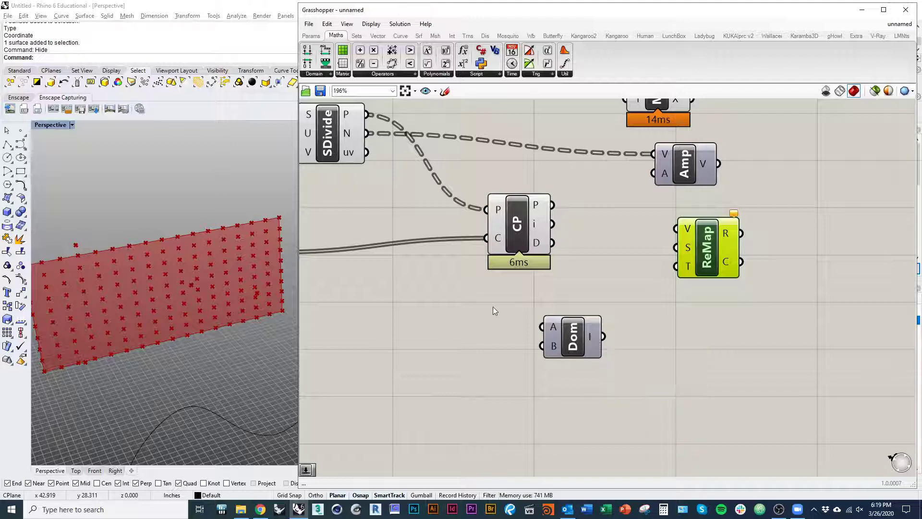
{"action": "right_click_drag", "start_coordinate": [493, 306], "coordinate": [434, 320]}
{"action": "left_click_drag", "start_coordinate": [524, 362], "coordinate": [583, 355]}
{"action": "left_click_drag", "start_coordinate": [657, 271], "coordinate": [715, 263]}
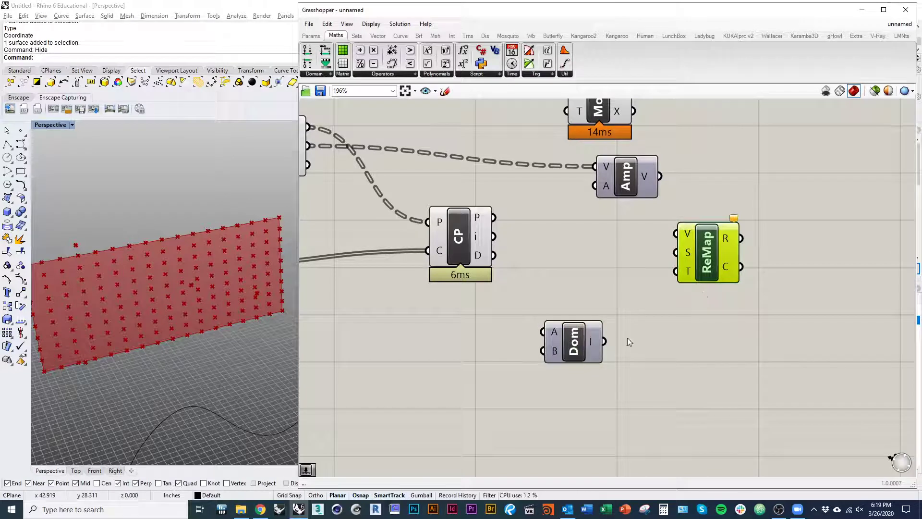
Connect Closest Point's D output to Remap Numbers' V input.
{"action": "left_click_drag", "start_coordinate": [604, 341], "coordinate": [683, 249]}
{"action": "right_click_drag", "start_coordinate": [685, 233], "coordinate": [681, 263]}
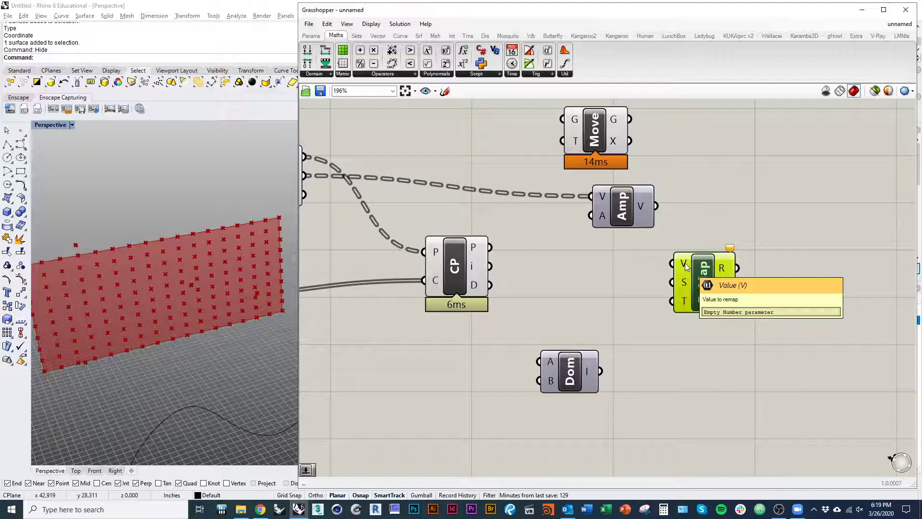
{"action": "right_click_drag", "start_coordinate": [550, 268], "coordinate": [557, 267]}
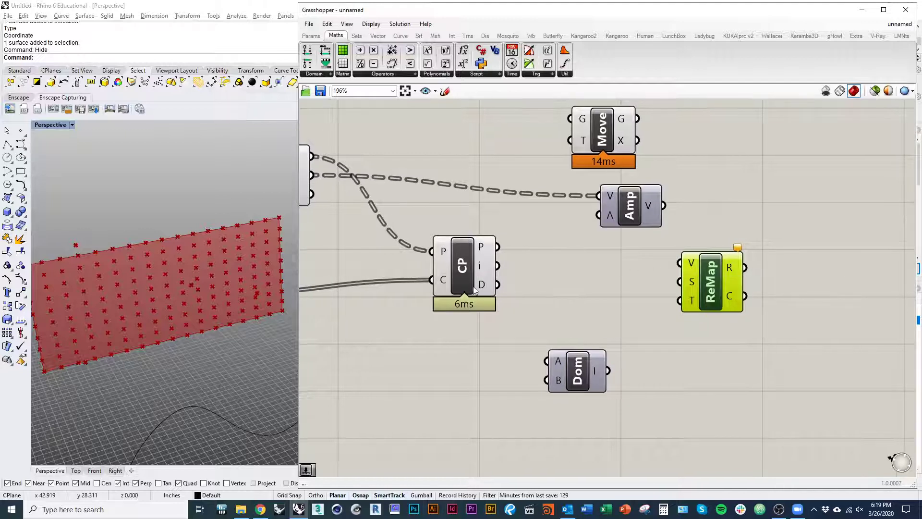
{"action": "left_click_drag", "start_coordinate": [482, 287], "coordinate": [689, 264]}
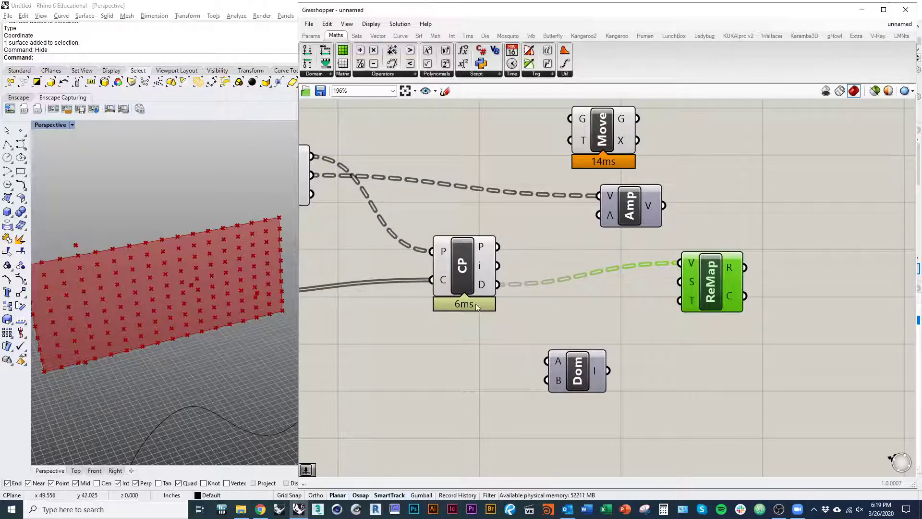
Read through Closest Point's D distances in a temporary, lengthened Panel below Remap Numbers, and delete the Panel.
{"action": "mouse_move", "coordinate": [692, 287]}
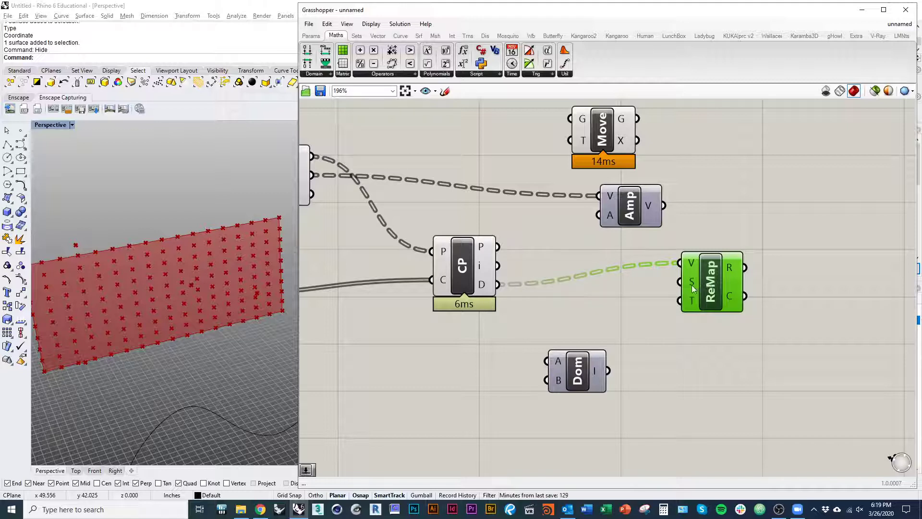
{"action": "left_click", "coordinate": [311, 35]}
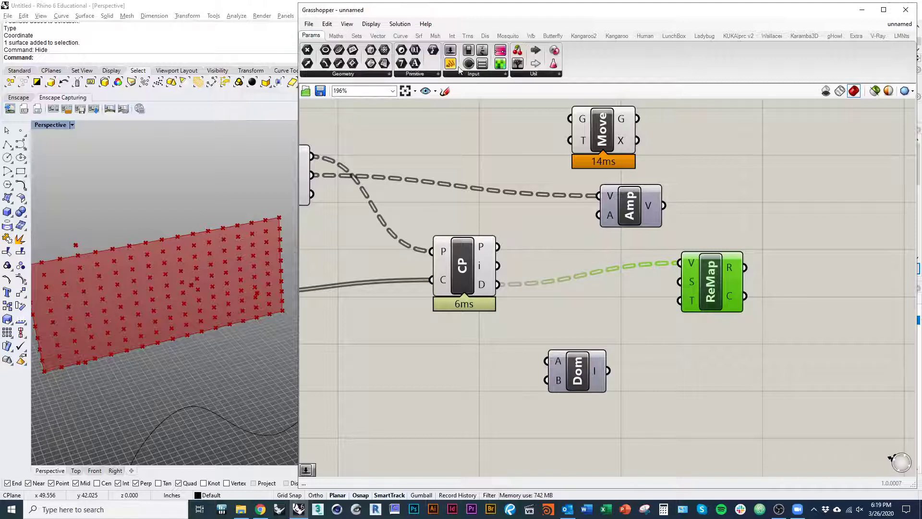
{"action": "left_click_drag", "start_coordinate": [613, 284], "coordinate": [763, 389]}
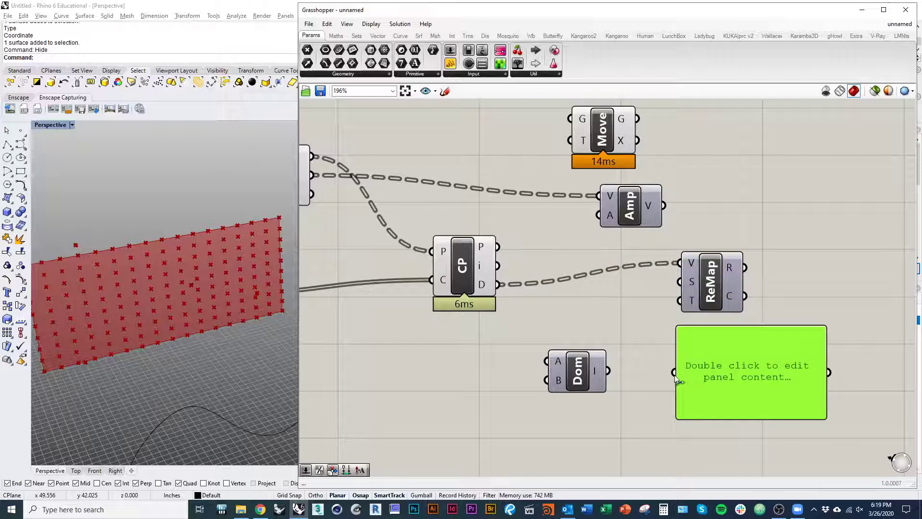
{"action": "left_click_drag", "start_coordinate": [674, 372], "coordinate": [484, 289]}
{"action": "right_click_drag", "start_coordinate": [643, 345], "coordinate": [533, 220]}
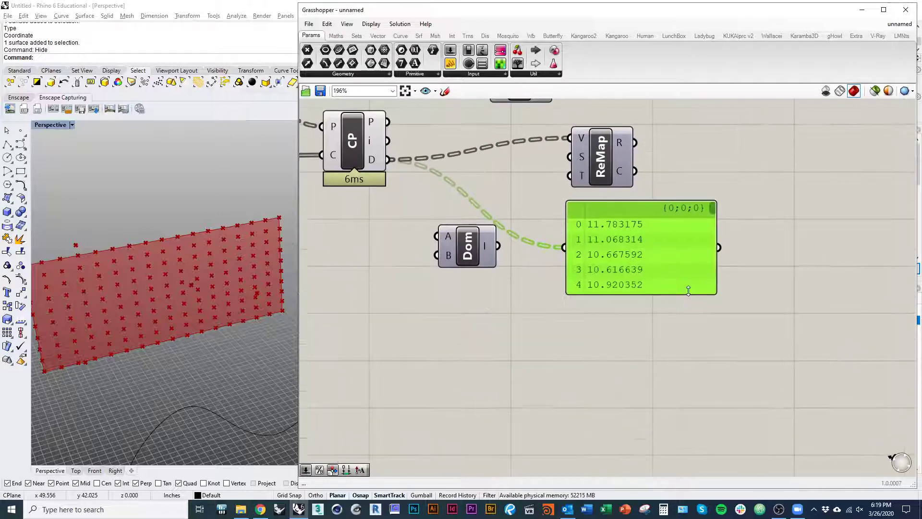
{"action": "left_click_drag", "start_coordinate": [688, 293], "coordinate": [692, 445]}
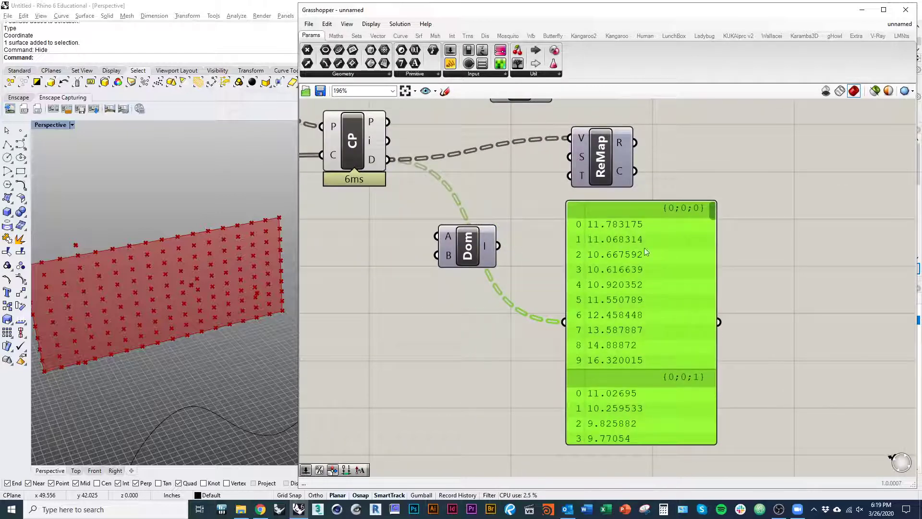
{"action": "left_click_drag", "start_coordinate": [712, 216], "coordinate": [726, 352]}
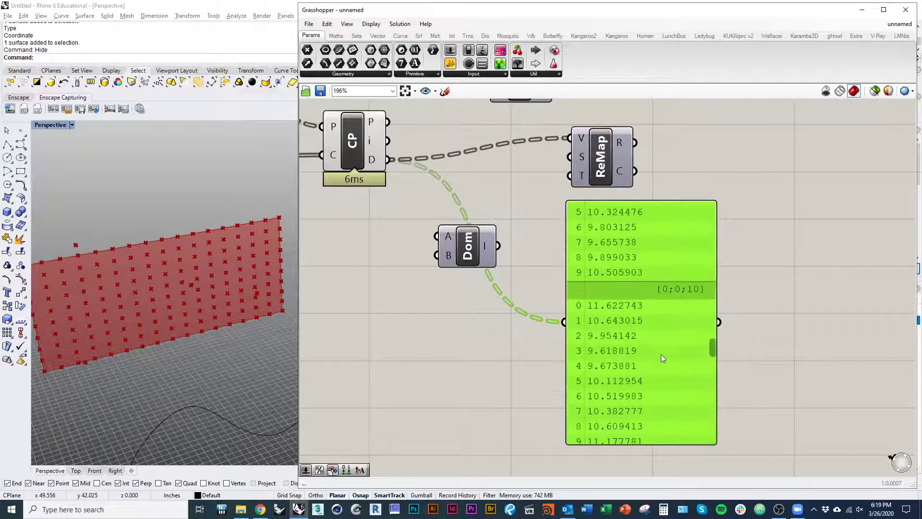
{"action": "left_click_drag", "start_coordinate": [660, 353], "coordinate": [753, 307]}
{"action": "right_click_drag", "start_coordinate": [560, 307], "coordinate": [538, 357]}
{"action": "key", "text": "Delete"}
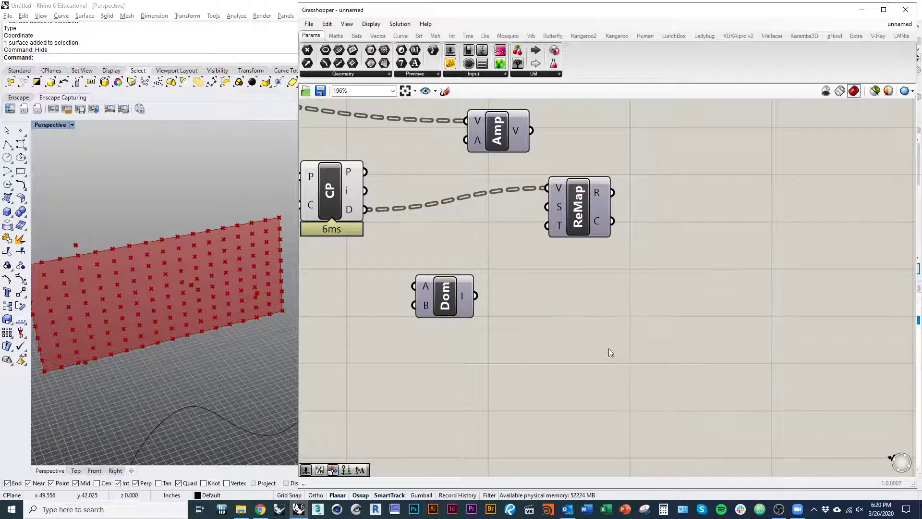
{"action": "right_click_drag", "start_coordinate": [535, 278], "coordinate": [596, 304]}
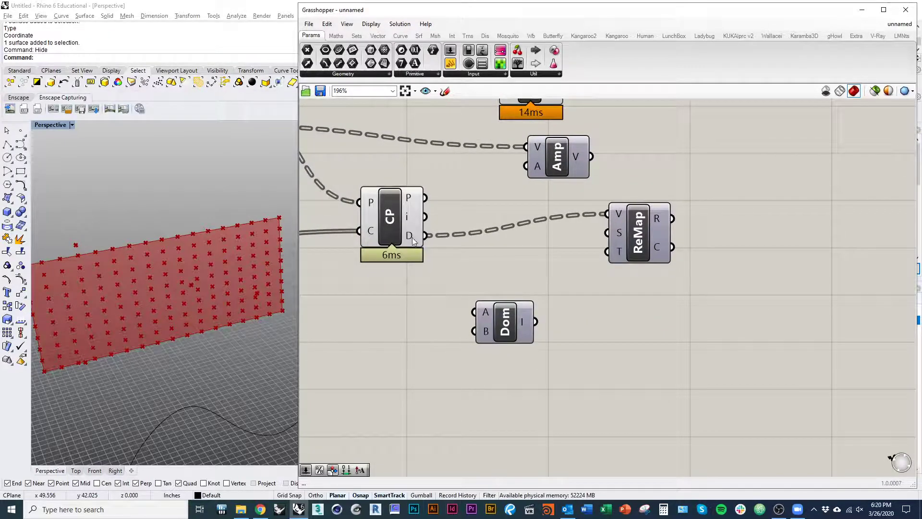
{"action": "right_click_drag", "start_coordinate": [409, 251], "coordinate": [462, 302]}
{"action": "left_click_drag", "start_coordinate": [444, 293], "coordinate": [436, 298]}
{"action": "left_click", "coordinate": [566, 337]}
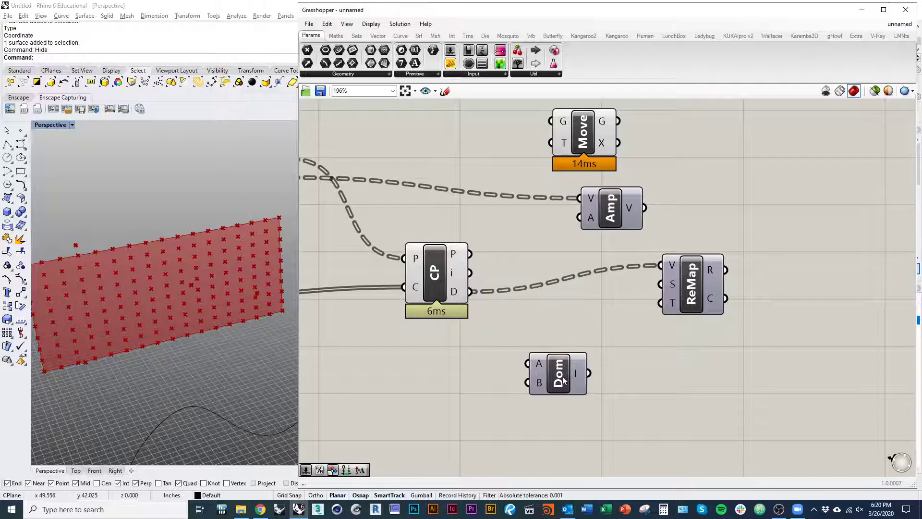
{"action": "left_click_drag", "start_coordinate": [562, 377], "coordinate": [532, 383]}
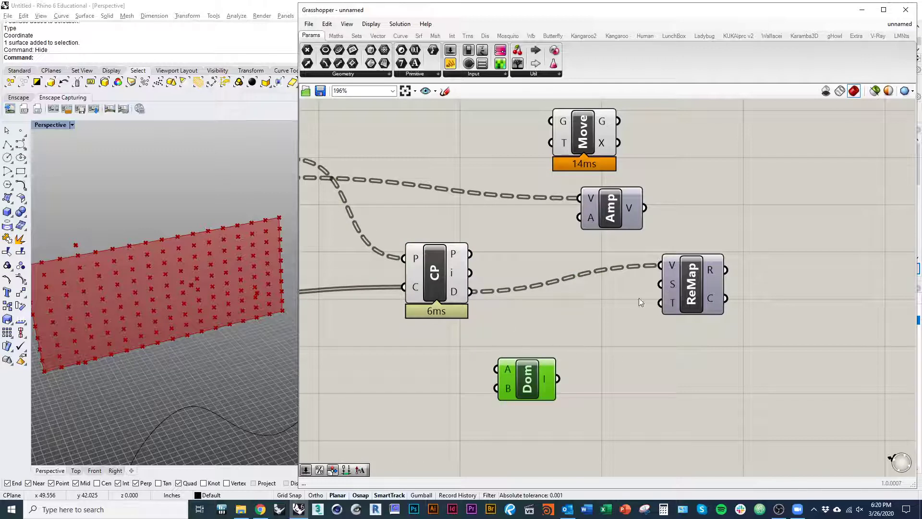
{"action": "left_click_drag", "start_coordinate": [536, 386], "coordinate": [548, 383]}
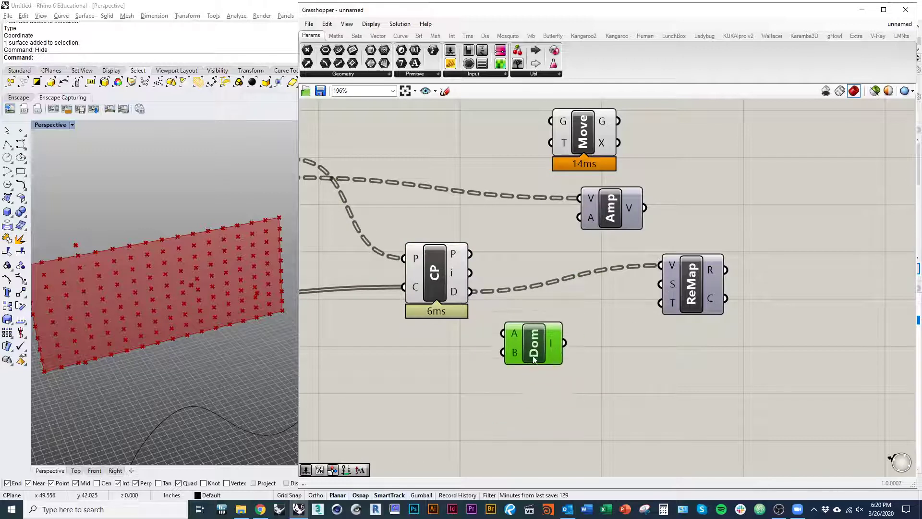
{"action": "left_click", "coordinate": [597, 346]}
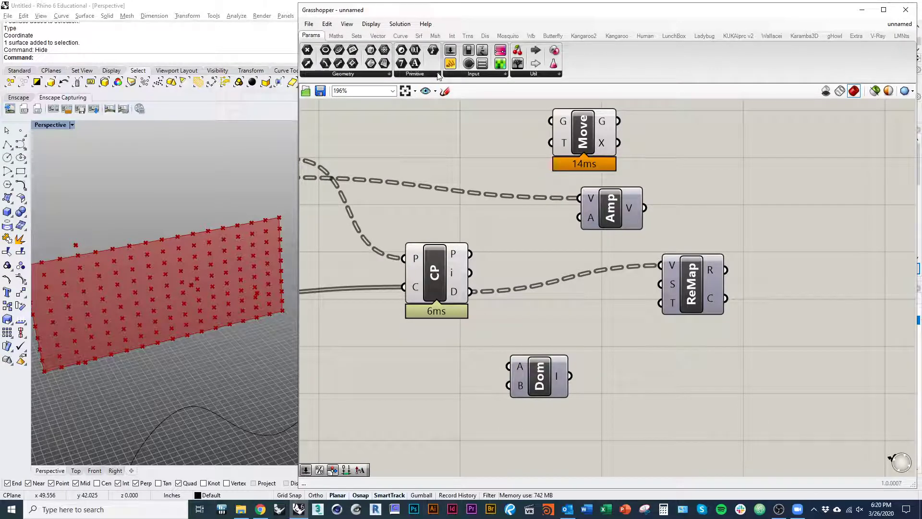
Add a Panel listing 0, 1, 2, 3, 4 and 5, turn off Multiline Data and lengthen it to show every item.
{"action": "left_click_drag", "start_coordinate": [450, 63], "coordinate": [419, 401]}
{"action": "double_click", "coordinate": [416, 414]}
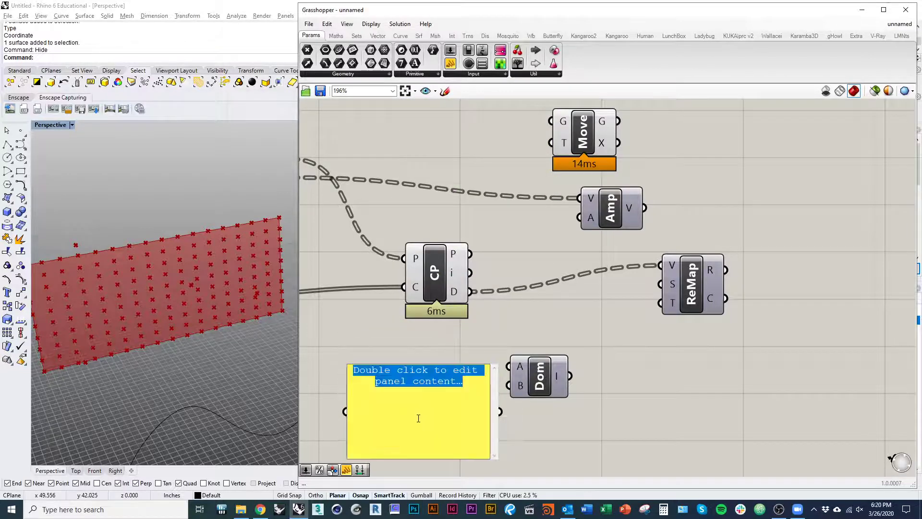
{"action": "type", "text": "0"}
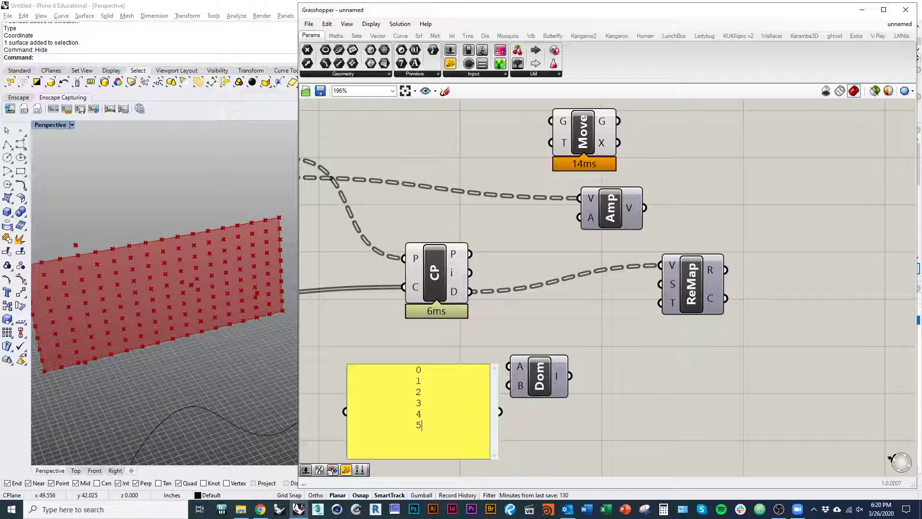
{"action": "left_click", "coordinate": [417, 347]}
{"action": "right_click", "coordinate": [436, 413]}
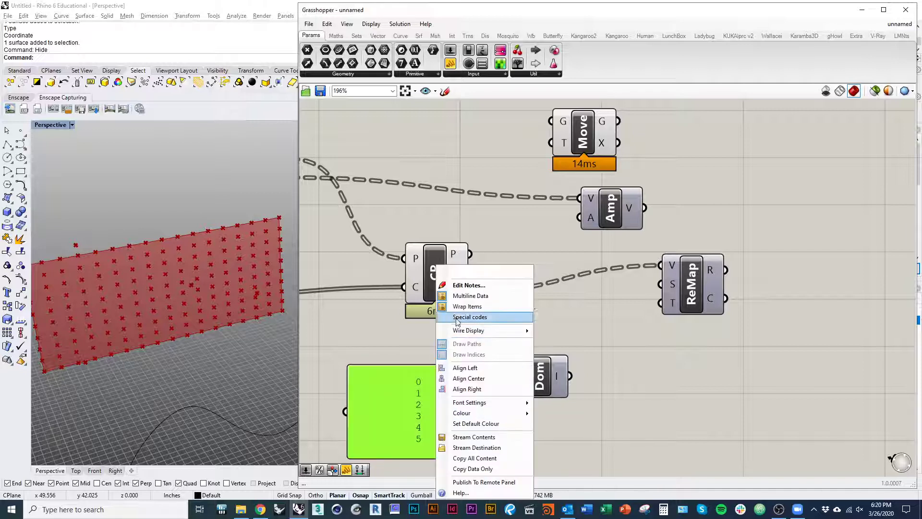
{"action": "left_click", "coordinate": [471, 295]}
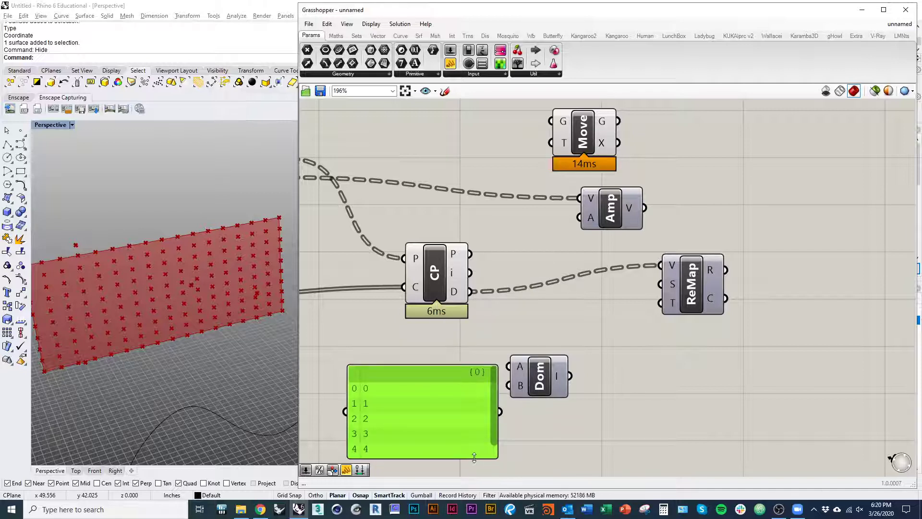
{"action": "left_click_drag", "start_coordinate": [473, 457], "coordinate": [474, 478]}
Place the number Panel between Closest Point and Remap Numbers and connect it to Remap Numbers' V input, replacing the distances.
{"action": "left_click_drag", "start_coordinate": [459, 436], "coordinate": [502, 401]}
{"action": "right_click_drag", "start_coordinate": [550, 381], "coordinate": [464, 345]}
{"action": "left_click_drag", "start_coordinate": [465, 342], "coordinate": [529, 451]}
{"action": "left_click_drag", "start_coordinate": [392, 361], "coordinate": [455, 254]}
{"action": "left_click_drag", "start_coordinate": [606, 262], "coordinate": [689, 289]}
{"action": "left_click_drag", "start_coordinate": [447, 275], "coordinate": [510, 283]}
{"action": "left_click_drag", "start_coordinate": [579, 248], "coordinate": [658, 255]}
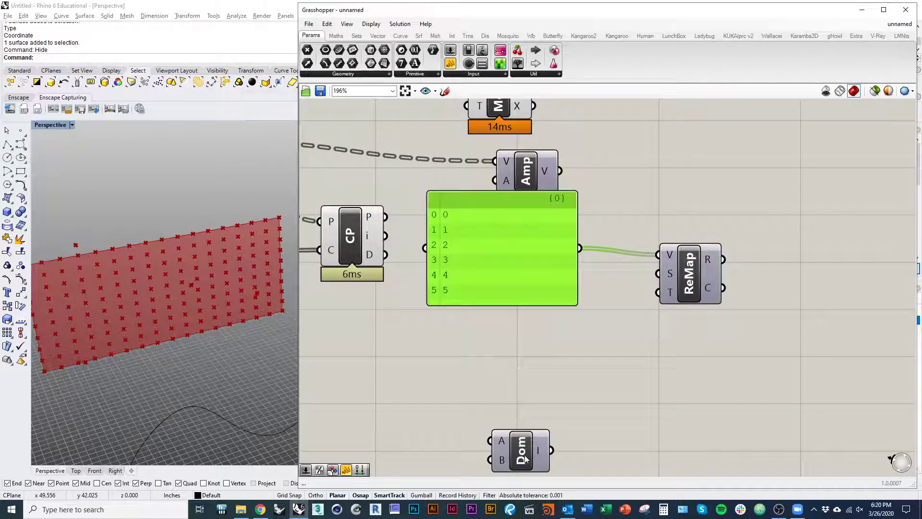
Move Construct Domain below the number Panel and place two number sliders with values 0 and 5 beside its inputs.
{"action": "left_click_drag", "start_coordinate": [525, 458], "coordinate": [513, 361]}
{"action": "double_click", "coordinate": [425, 362]}
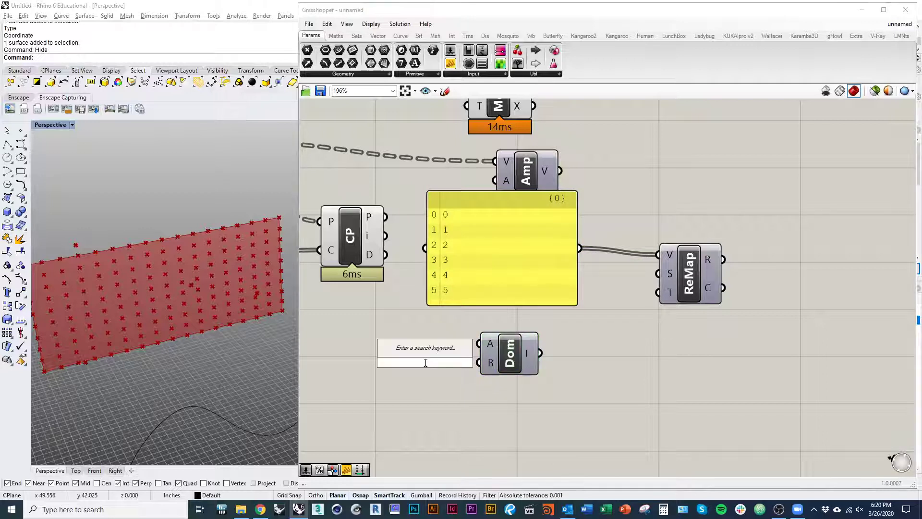
{"action": "type", "text": "slider"}
{"action": "key", "text": "Return"}
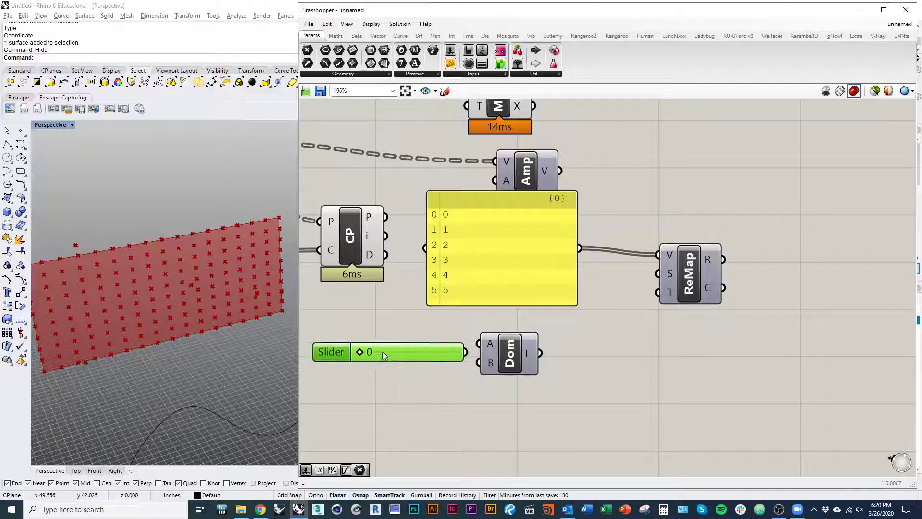
{"action": "double_click", "coordinate": [379, 386]}
{"action": "type", "text": "5"}
{"action": "key", "text": "Return"}
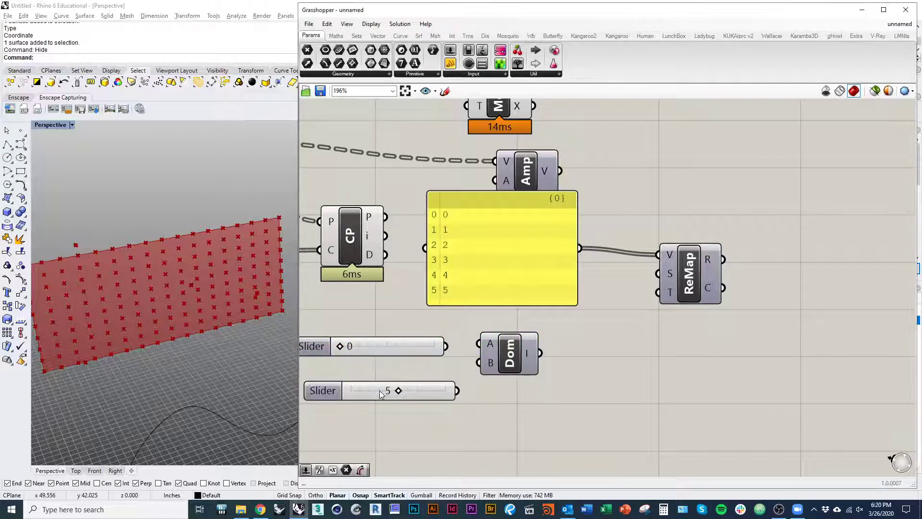
{"action": "left_click_drag", "start_coordinate": [371, 391], "coordinate": [348, 375]}
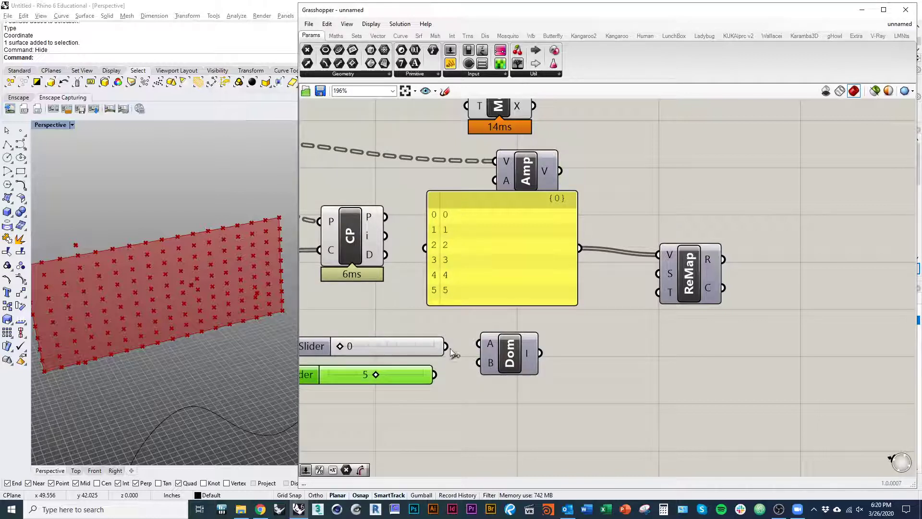
Connect the 0 slider to Construct Domain's A and the 5 slider to B, and wire the domain into Remap Numbers' S input.
{"action": "left_click_drag", "start_coordinate": [445, 347], "coordinate": [435, 376]}
{"action": "left_click_drag", "start_coordinate": [434, 343], "coordinate": [423, 339]}
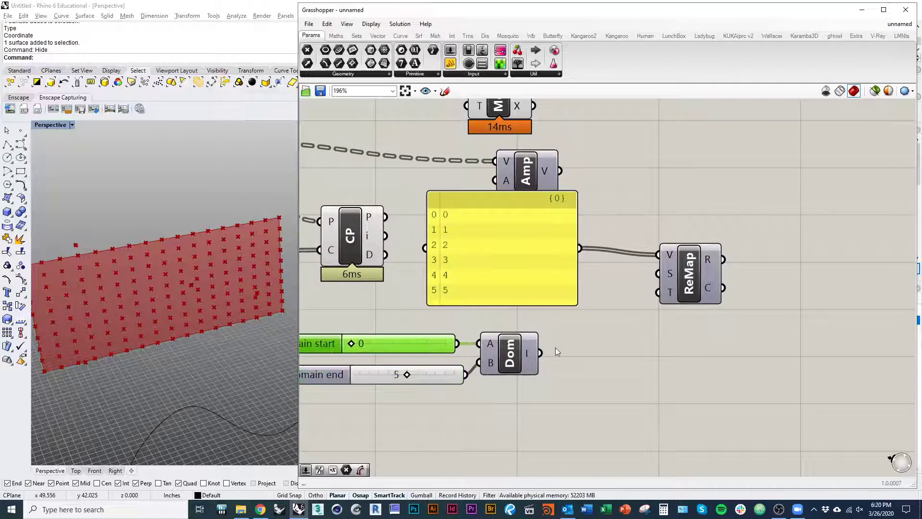
{"action": "left_click_drag", "start_coordinate": [540, 353], "coordinate": [658, 273]}
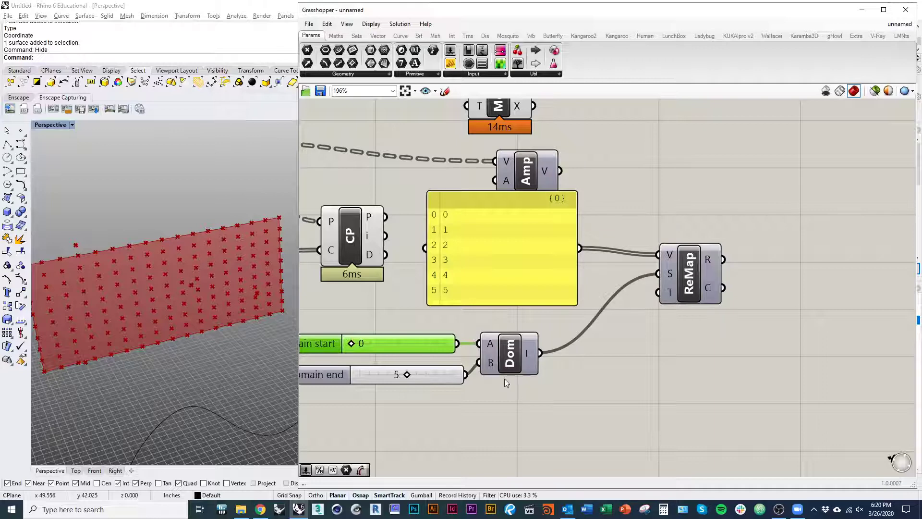
Select Construct Domain together with its Domain start and Domain end sliders.
{"action": "right_click_drag", "start_coordinate": [504, 378], "coordinate": [566, 342]}
{"action": "left_click_drag", "start_coordinate": [586, 381], "coordinate": [329, 284]}
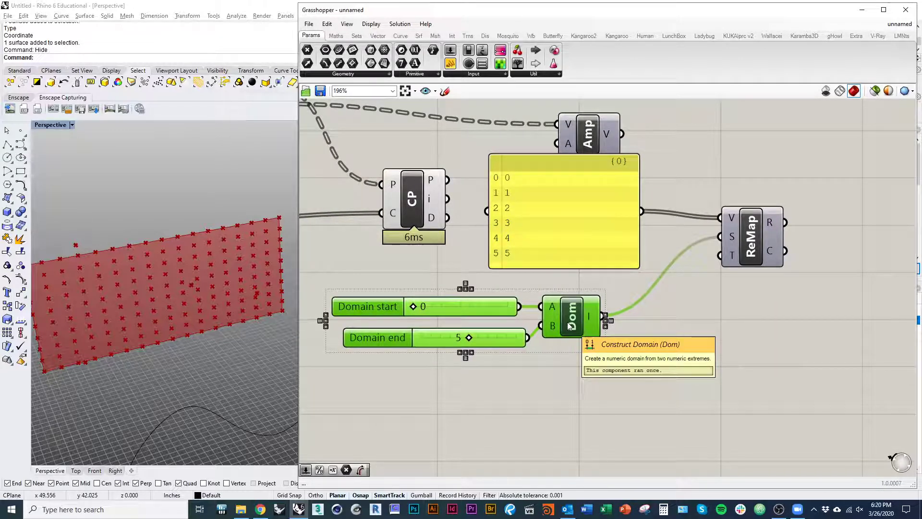
Duplicate the Domain start and Domain end sliders with their Construct Domain component, placing the copy below the originals.
{"action": "left_click_drag", "start_coordinate": [569, 325], "coordinate": [563, 404], "text": "alt"}
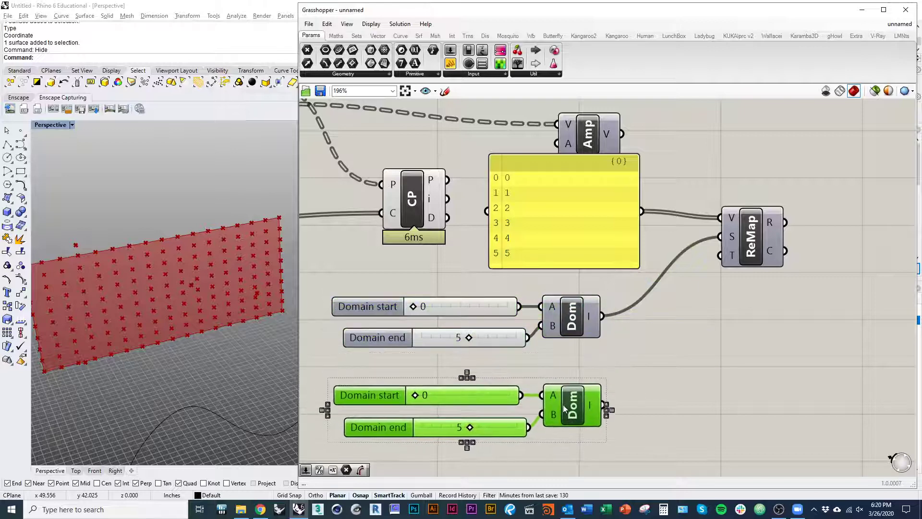
{"action": "left_click", "coordinate": [658, 361]}
{"action": "left_click_drag", "start_coordinate": [469, 284], "coordinate": [604, 350]}
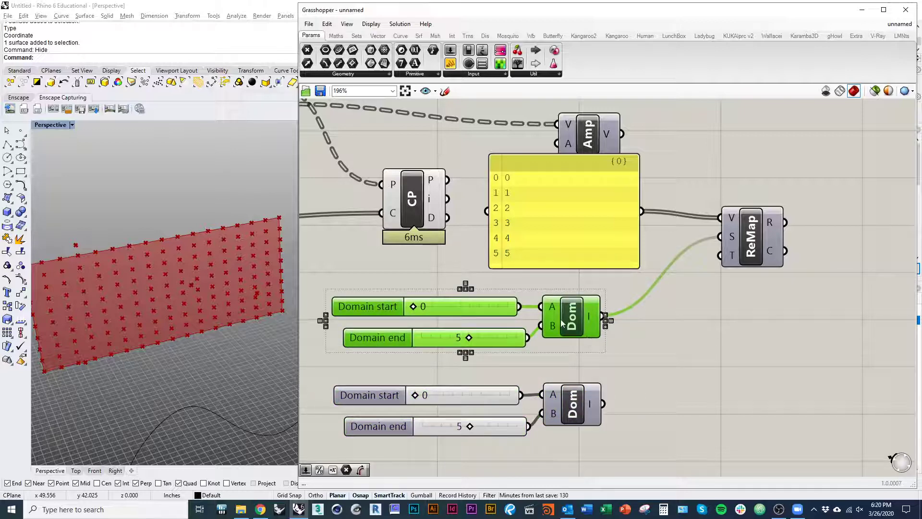
{"action": "left_click_drag", "start_coordinate": [563, 323], "coordinate": [879, 370]}
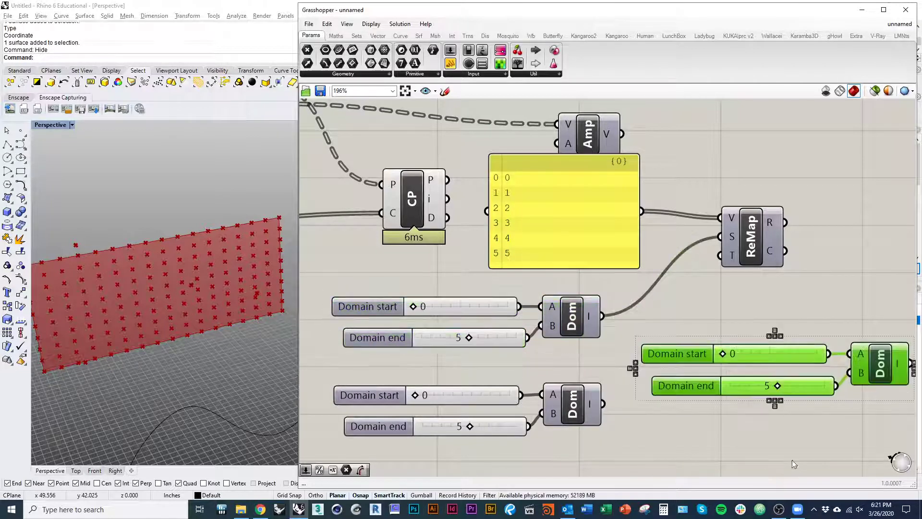
{"action": "key", "text": "Delete"}
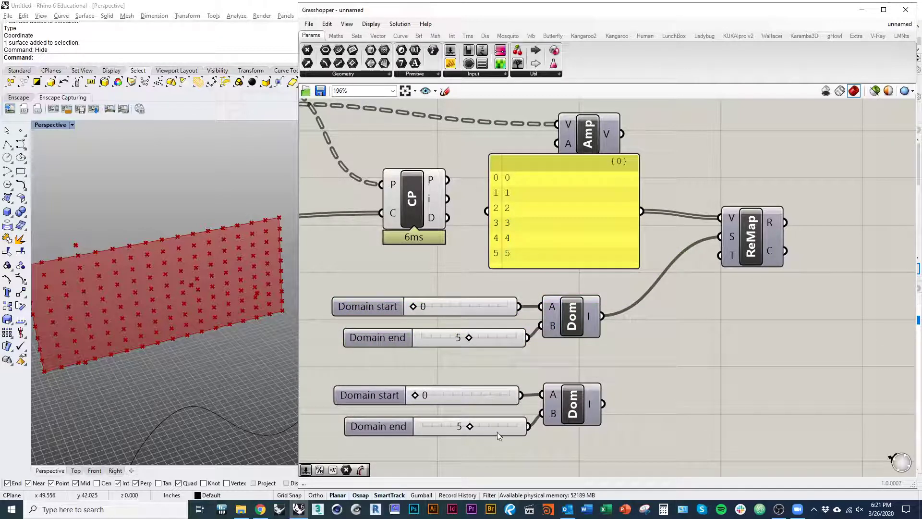
{"action": "right_click_drag", "start_coordinate": [500, 437], "coordinate": [522, 404]}
{"action": "double_click", "coordinate": [525, 393]}
{"action": "key", "text": "Delete"}
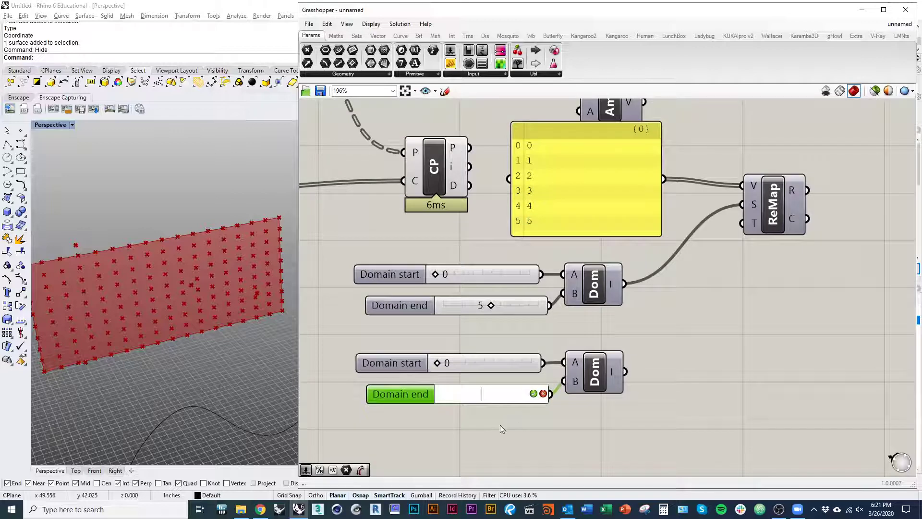
{"action": "left_click", "coordinate": [475, 422]}
Replace the duplicated Domain end slider with a new slider of value 50 wired to the copy's B input.
{"action": "left_click", "coordinate": [389, 391]}
{"action": "key", "text": "Delete"}
{"action": "double_click", "coordinate": [411, 418]}
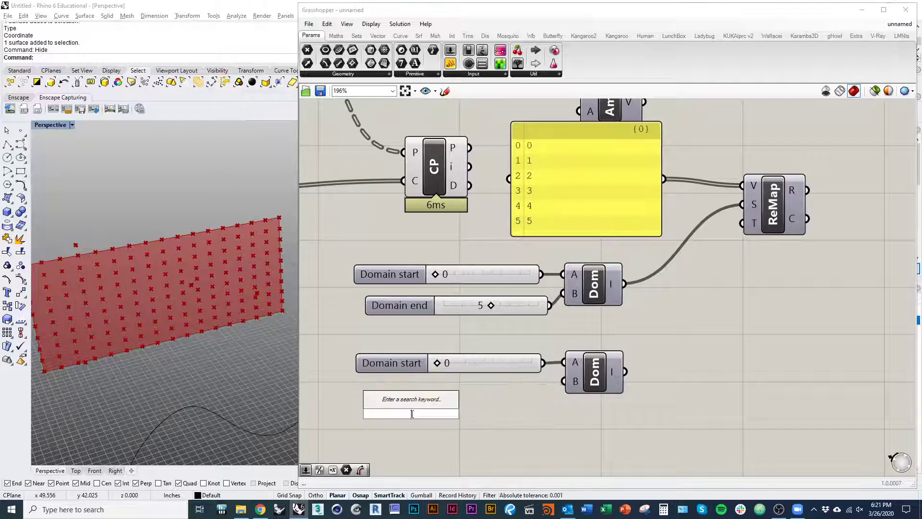
{"action": "type", "text": "50"}
{"action": "key", "text": "Return"}
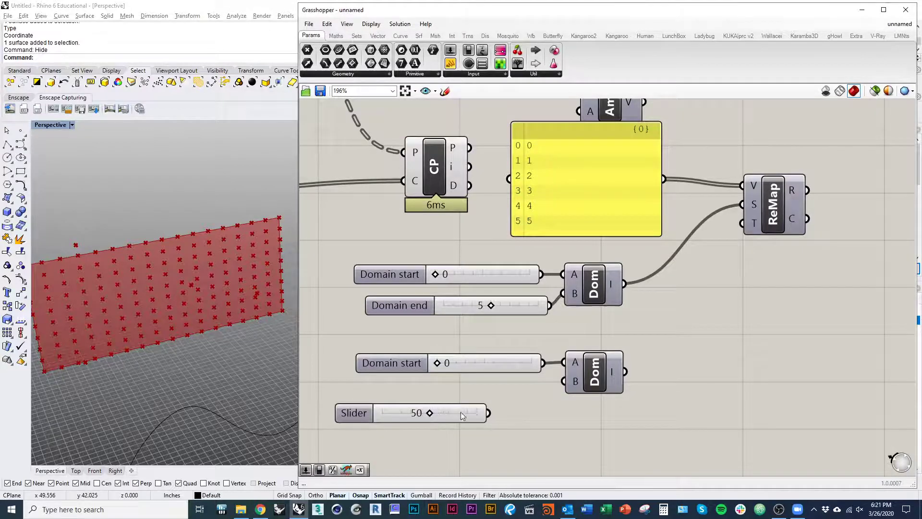
{"action": "left_click_drag", "start_coordinate": [461, 412], "coordinate": [564, 380]}
{"action": "right_click_drag", "start_coordinate": [655, 369], "coordinate": [554, 373]}
{"action": "left_click_drag", "start_coordinate": [429, 393], "coordinate": [386, 393]}
Connect the duplicated Construct Domain's output to the target (T) input of the ReMap component.
{"action": "left_click_drag", "start_coordinate": [524, 377], "coordinate": [641, 227]}
{"action": "right_click_drag", "start_coordinate": [660, 293], "coordinate": [622, 335]}
{"action": "right_click_drag", "start_coordinate": [453, 426], "coordinate": [555, 399]}
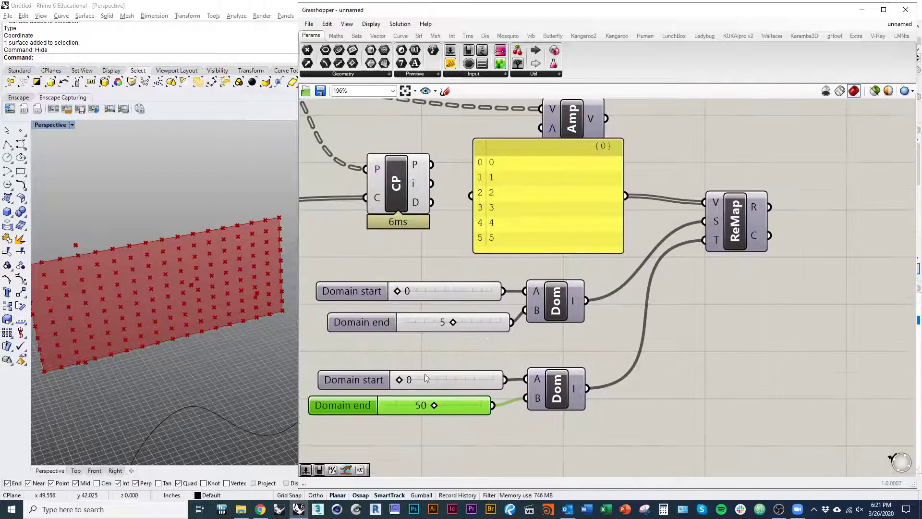
Place a copy of the number list panel beyond ReMap and feed it from ReMap's R output.
{"action": "left_click", "coordinate": [511, 243]}
{"action": "key", "text": "ctrl+c"}
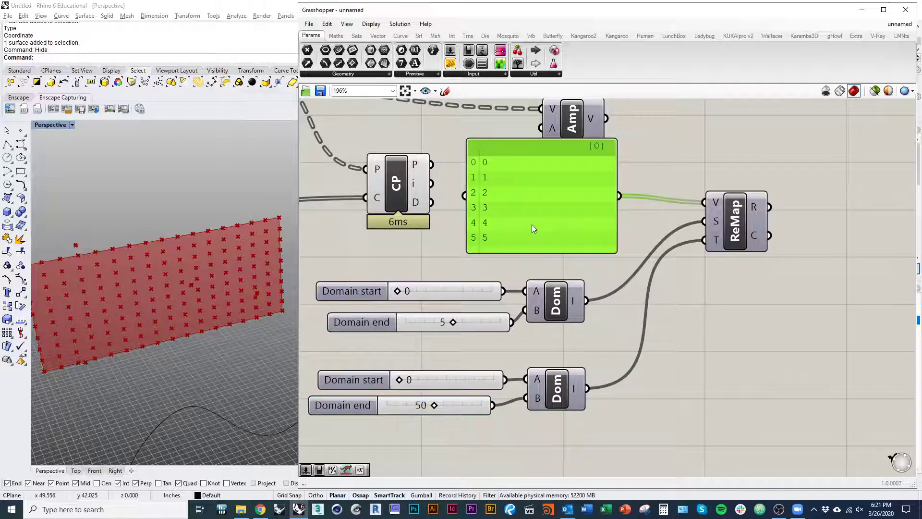
{"action": "right_click_drag", "start_coordinate": [532, 225], "coordinate": [413, 295]}
{"action": "key", "text": "ctrl+v"}
{"action": "right_click_drag", "start_coordinate": [663, 357], "coordinate": [547, 340]}
{"action": "left_click_drag", "start_coordinate": [602, 281], "coordinate": [636, 278]}
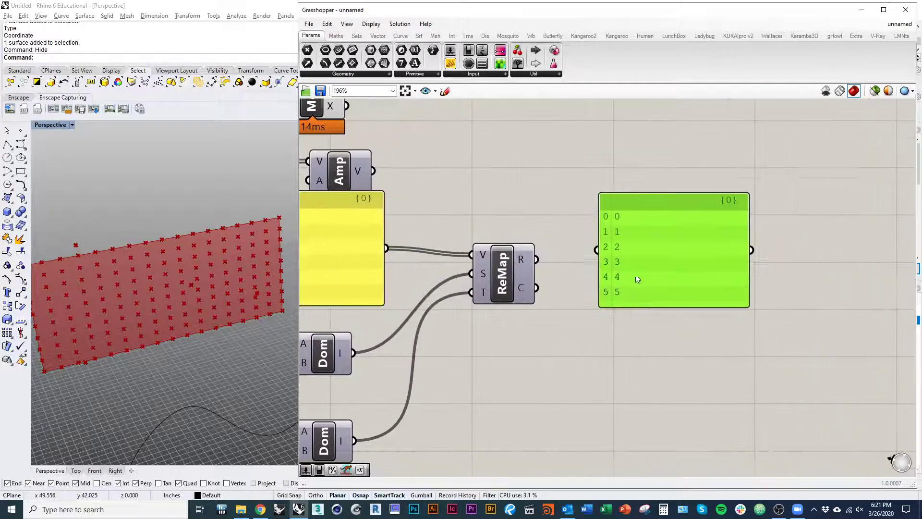
{"action": "left_click_drag", "start_coordinate": [535, 259], "coordinate": [595, 250]}
{"action": "right_click_drag", "start_coordinate": [570, 318], "coordinate": [666, 291]}
{"action": "scroll", "coordinate": [611, 273], "scroll_direction": "down", "scroll_amount": 2}
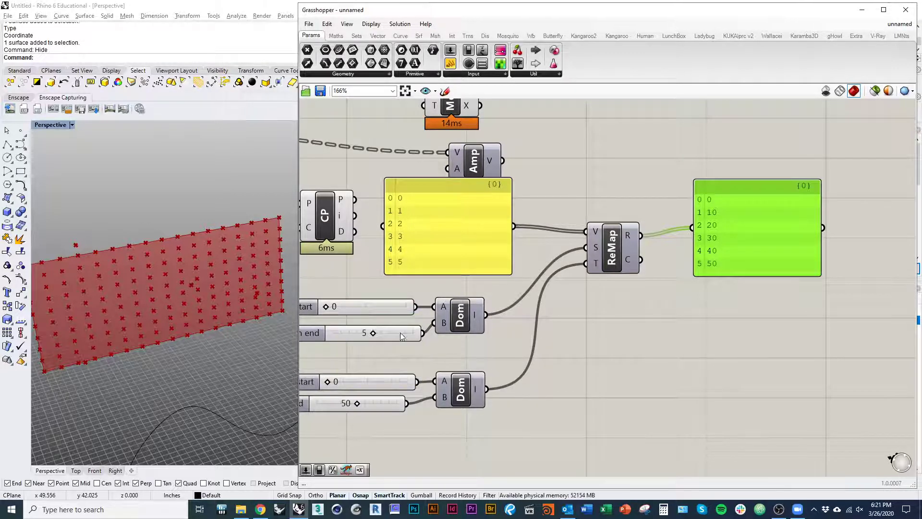
Set the target domain's Domain start slider to 20 and check the remapped values in the output panel.
{"action": "right_click_drag", "start_coordinate": [472, 366], "coordinate": [535, 352]}
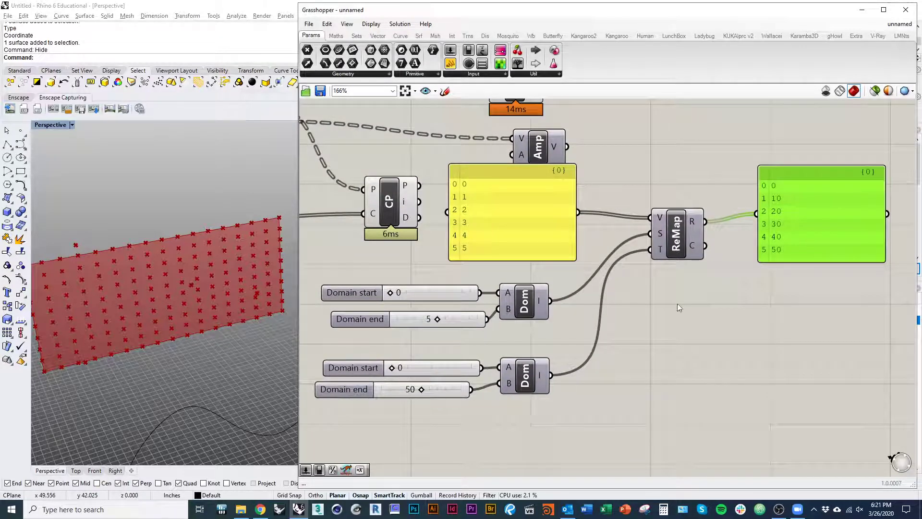
{"action": "double_click", "coordinate": [438, 371]}
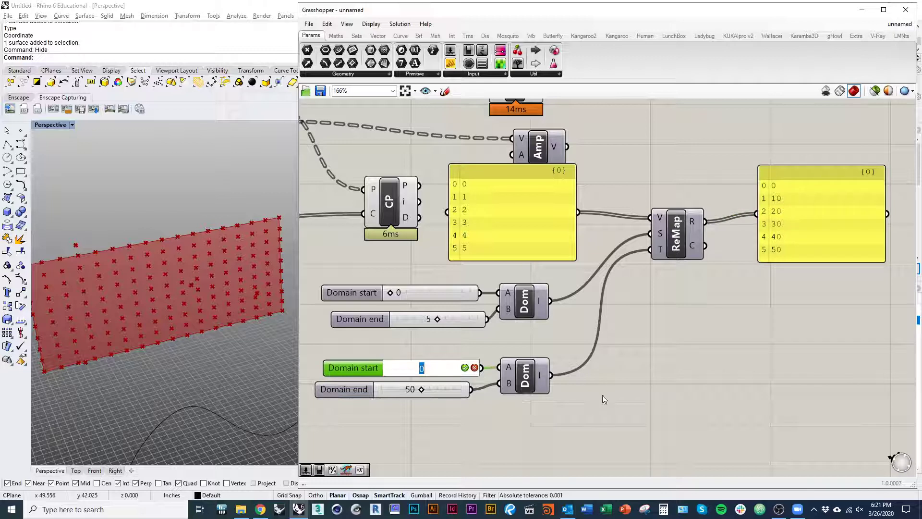
{"action": "type", "text": "20"}
{"action": "key", "text": "Return"}
{"action": "right_click_drag", "start_coordinate": [759, 291], "coordinate": [665, 297]}
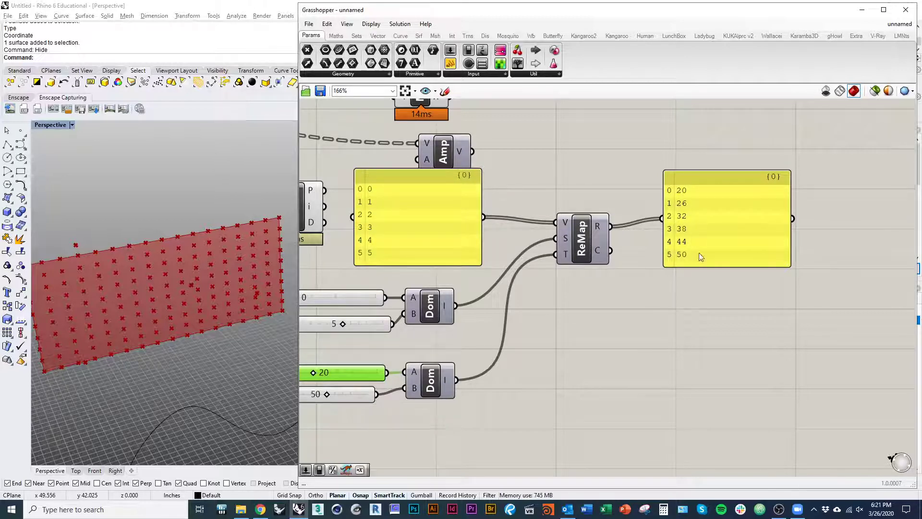
Set the target domain's Domain end slider to 100 and check the remapped values in the output panel.
{"action": "right_click_drag", "start_coordinate": [390, 397], "coordinate": [522, 377]}
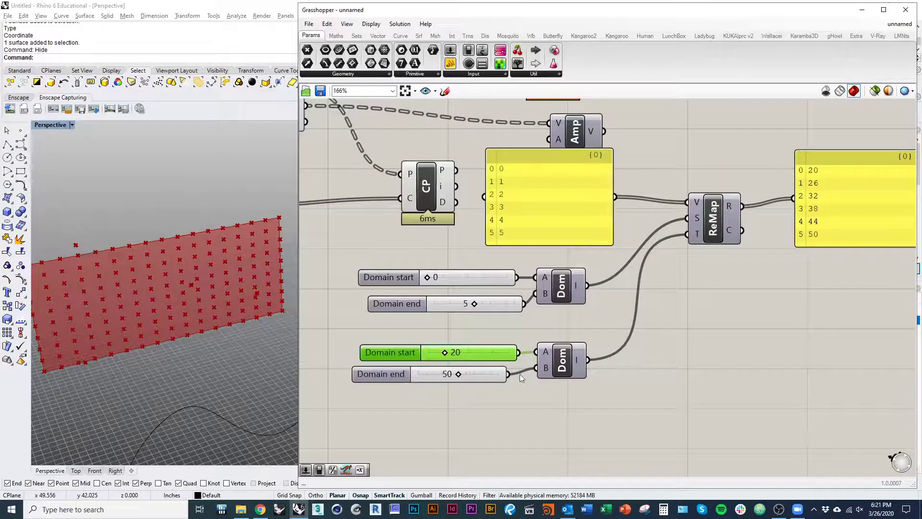
{"action": "double_click", "coordinate": [468, 379]}
{"action": "type", "text": "100"}
{"action": "key", "text": "Return"}
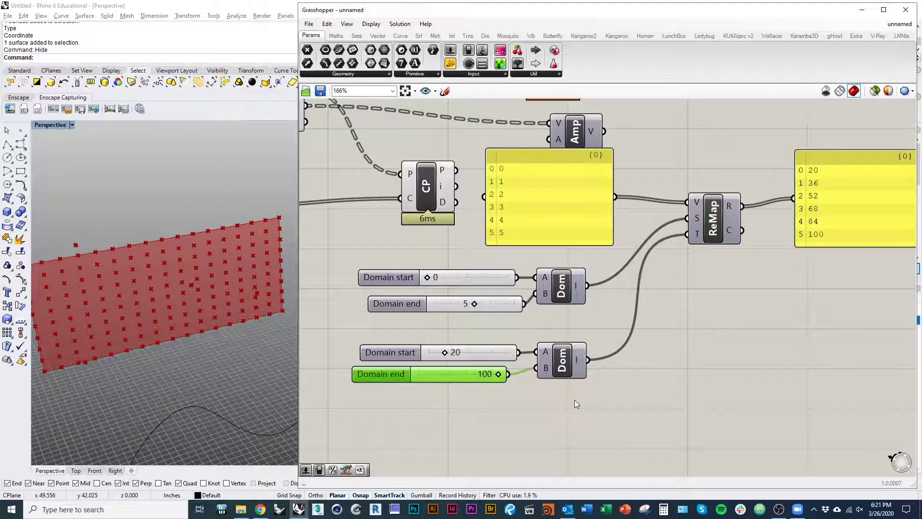
{"action": "right_click_drag", "start_coordinate": [750, 320], "coordinate": [651, 346]}
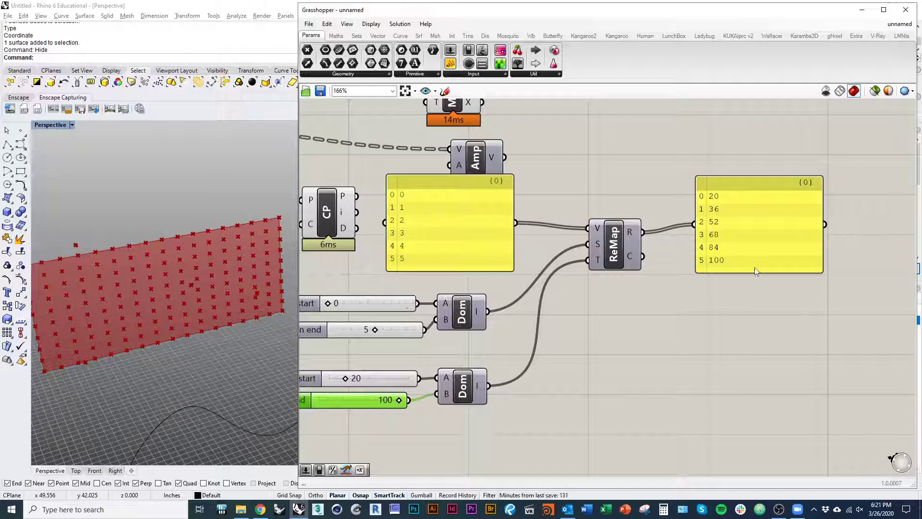
Delete the input panel listing 0 to 5 and connect the closest point component's D output to ReMap's V input.
{"action": "right_click_drag", "start_coordinate": [638, 326], "coordinate": [696, 307]}
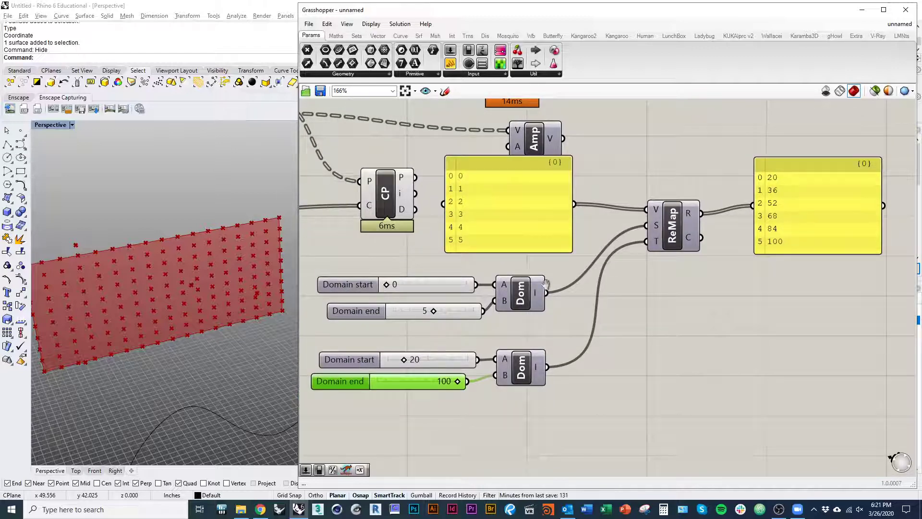
{"action": "left_click", "coordinate": [486, 218]}
{"action": "right_click_drag", "start_coordinate": [486, 218], "coordinate": [497, 266]}
{"action": "key", "text": "Delete"}
{"action": "left_click_drag", "start_coordinate": [425, 258], "coordinate": [658, 258]}
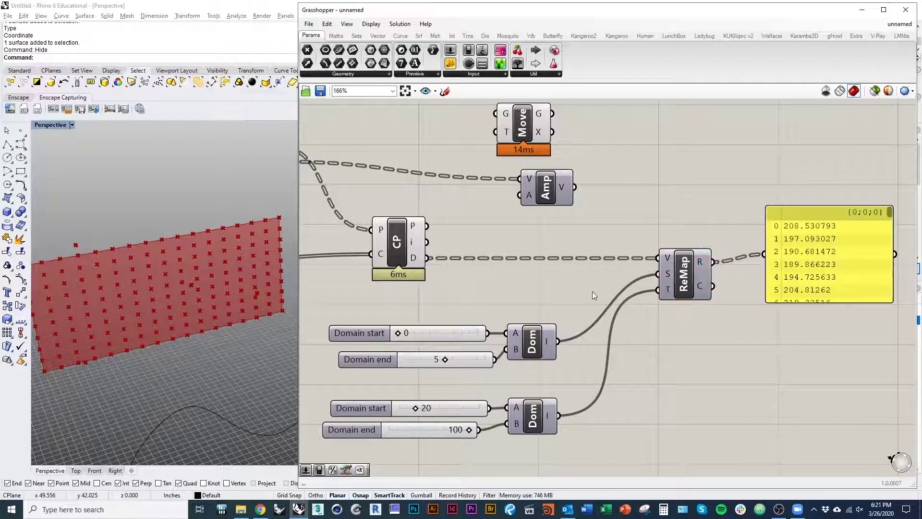
Add a Bounds component below the distance wire and connect the closest point's D output to its N input.
{"action": "right_click_drag", "start_coordinate": [417, 263], "coordinate": [442, 252]}
{"action": "right_click_drag", "start_coordinate": [506, 266], "coordinate": [480, 265]}
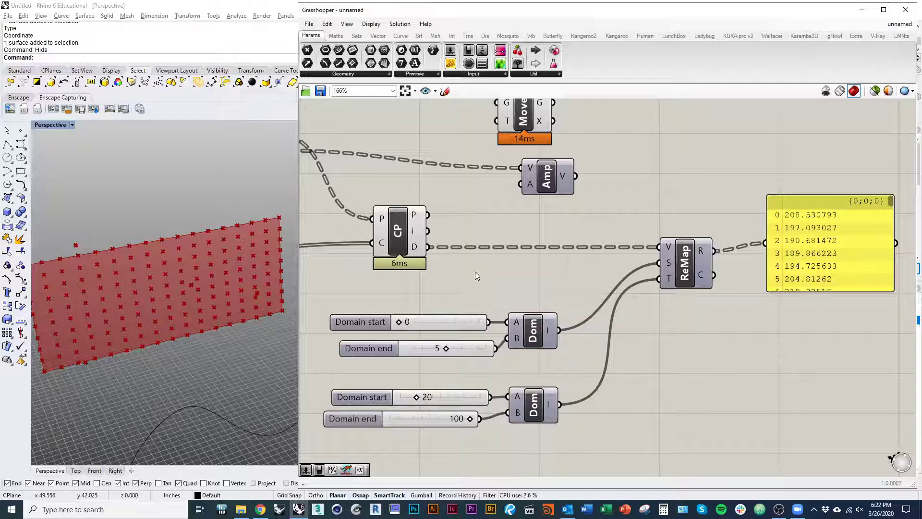
{"action": "double_click", "coordinate": [474, 272]}
{"action": "type", "text": "bounds"}
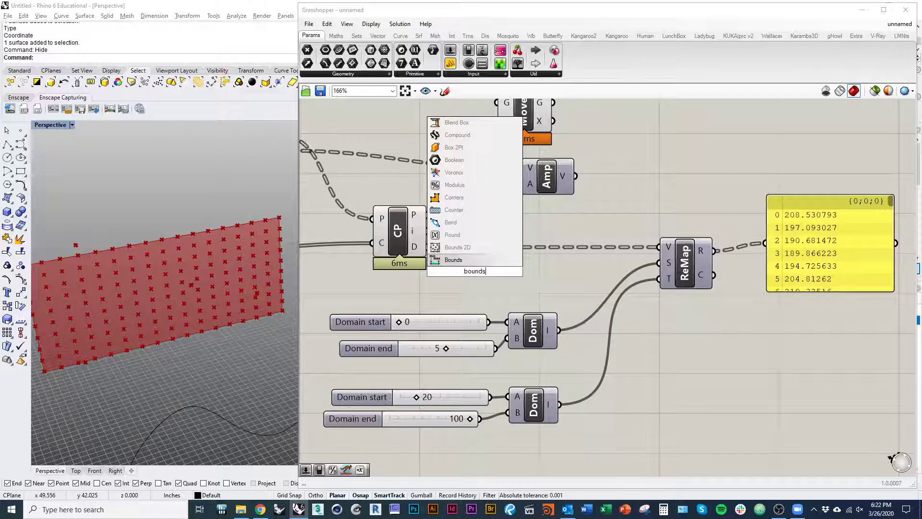
{"action": "key", "text": "Return"}
{"action": "left_click_drag", "start_coordinate": [479, 272], "coordinate": [428, 247]}
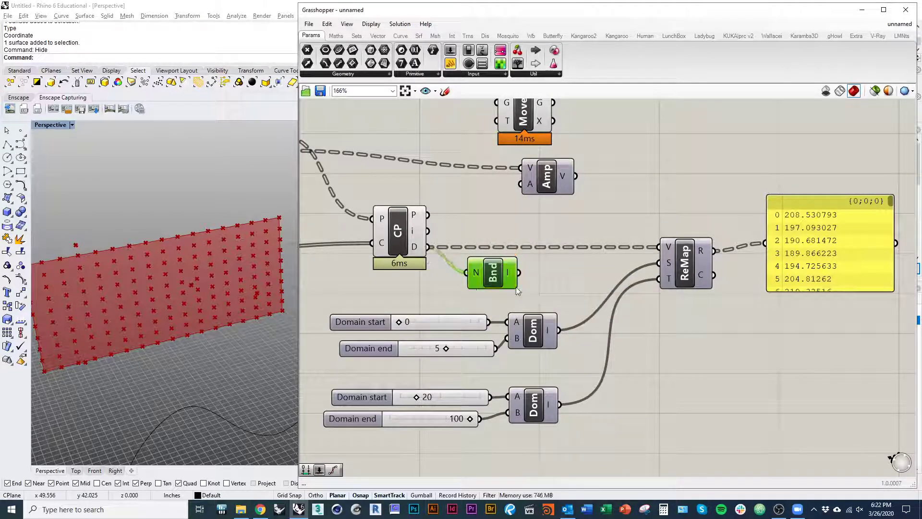
Connect the Bounds output to the results panel, then reposition the panel below ReMap and enlarge it.
{"action": "left_click_drag", "start_coordinate": [519, 272], "coordinate": [767, 244]}
{"action": "left_click_drag", "start_coordinate": [867, 266], "coordinate": [885, 390]}
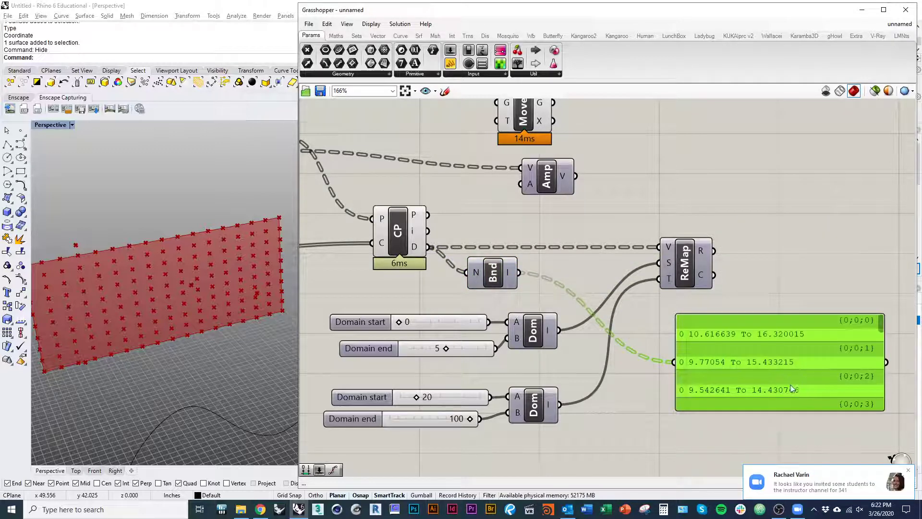
{"action": "right_click_drag", "start_coordinate": [792, 385], "coordinate": [763, 371]}
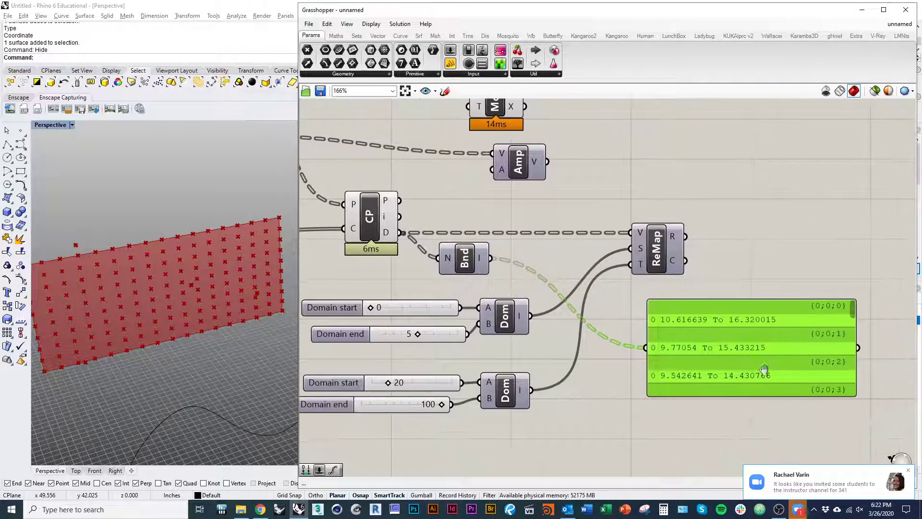
{"action": "left_click", "coordinate": [908, 470]}
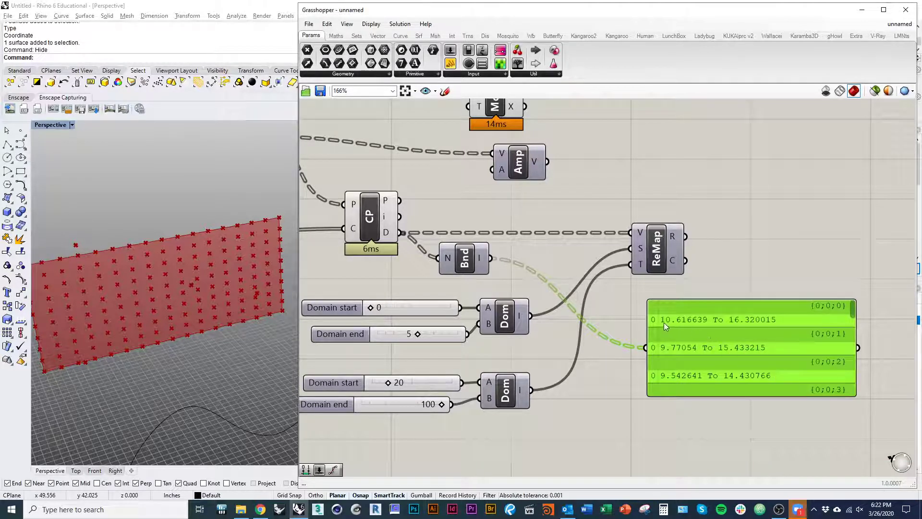
{"action": "left_click_drag", "start_coordinate": [785, 330], "coordinate": [716, 292]}
{"action": "left_click_drag", "start_coordinate": [707, 358], "coordinate": [711, 468]}
Examine how the divided surface points and the Pt parameter feed the closest point component and Bounds.
{"action": "right_click_drag", "start_coordinate": [569, 331], "coordinate": [706, 403]}
{"action": "left_click", "coordinate": [497, 297]}
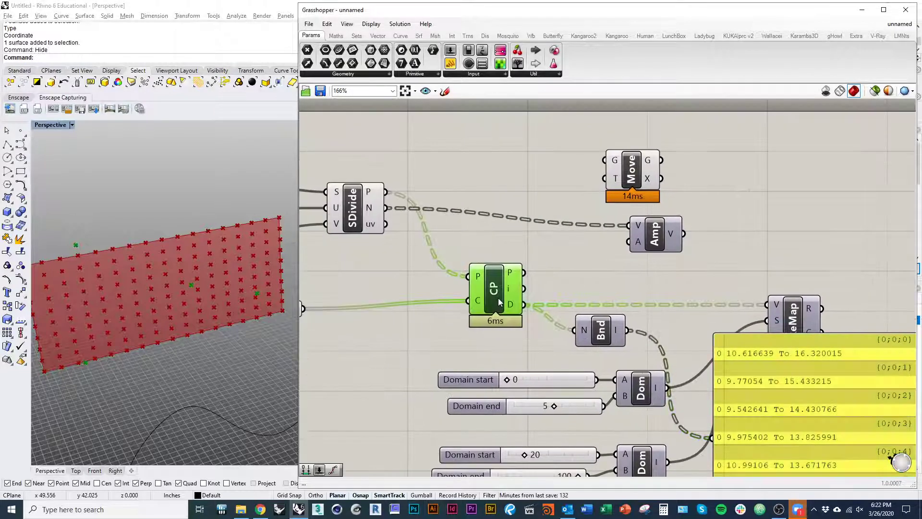
{"action": "right_click_drag", "start_coordinate": [408, 277], "coordinate": [597, 334]}
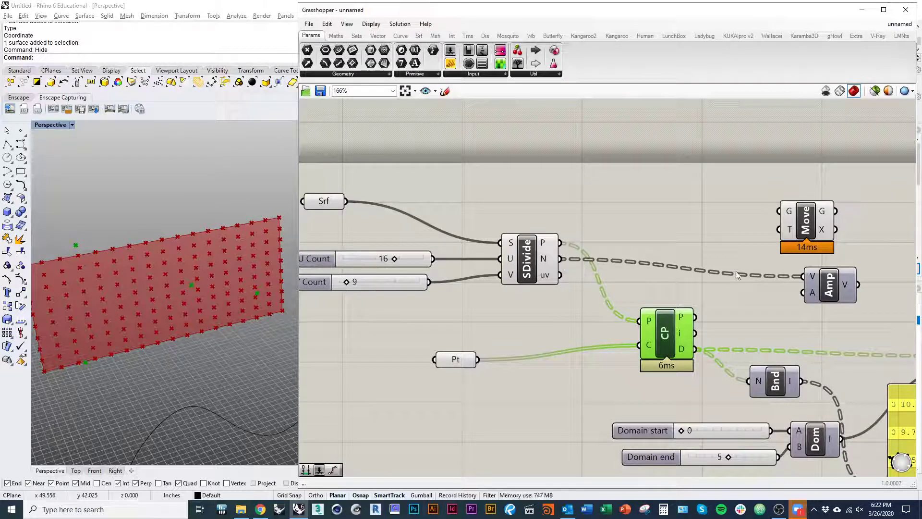
{"action": "right_click_drag", "start_coordinate": [756, 309], "coordinate": [659, 251]}
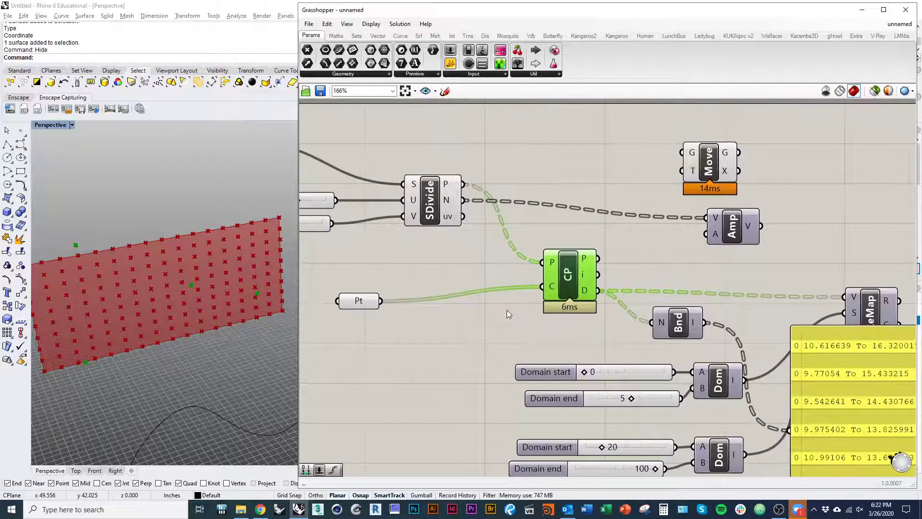
{"action": "left_click", "coordinate": [506, 309]}
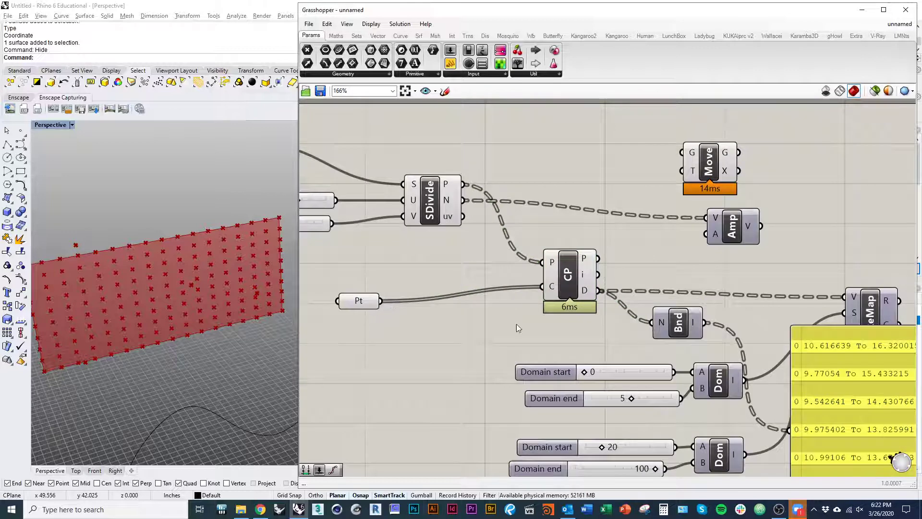
{"action": "right_click_drag", "start_coordinate": [517, 324], "coordinate": [548, 354]}
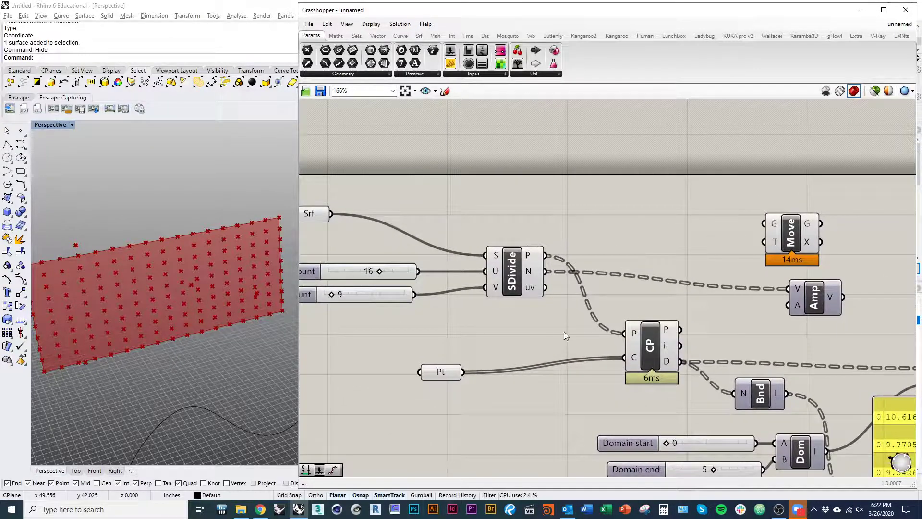
{"action": "mouse_move", "coordinate": [505, 315]}
{"action": "right_mouse_down"}
{"action": "mouse_move", "coordinate": [589, 318]}
{"action": "mouse_move", "coordinate": [485, 319]}
{"action": "mouse_move", "coordinate": [513, 322]}
{"action": "right_mouse_up"}
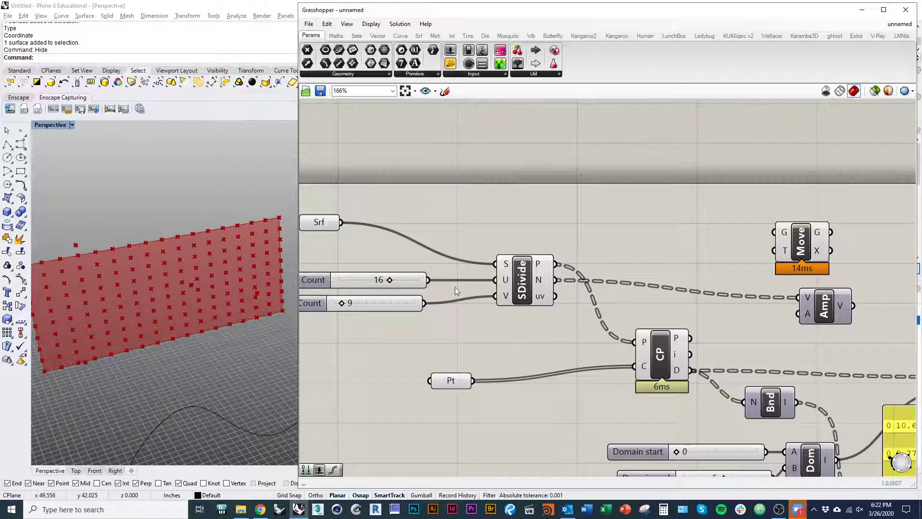
{"action": "right_click_drag", "start_coordinate": [595, 352], "coordinate": [506, 298]}
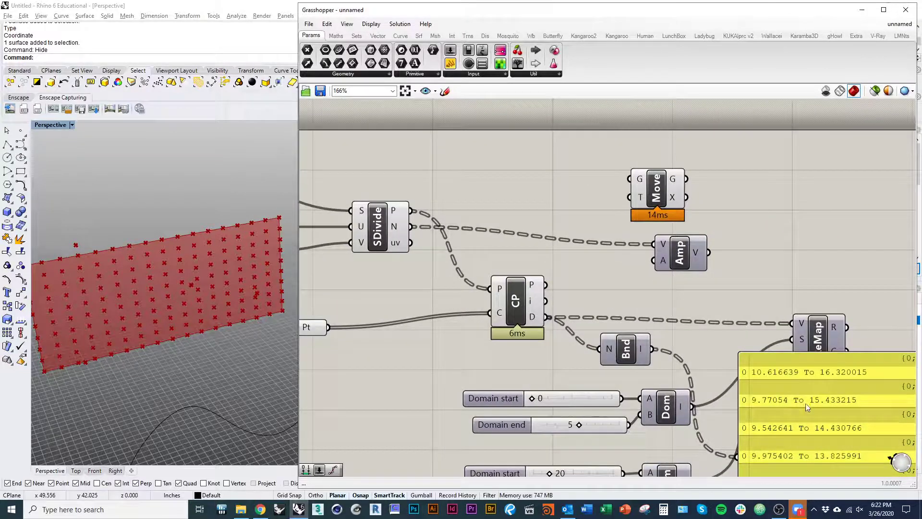
Move the results panel above the surface division component and connect it to the Srf parameter's output.
{"action": "left_click_drag", "start_coordinate": [807, 404], "coordinate": [503, 163]}
{"action": "right_click_drag", "start_coordinate": [514, 233], "coordinate": [714, 304]}
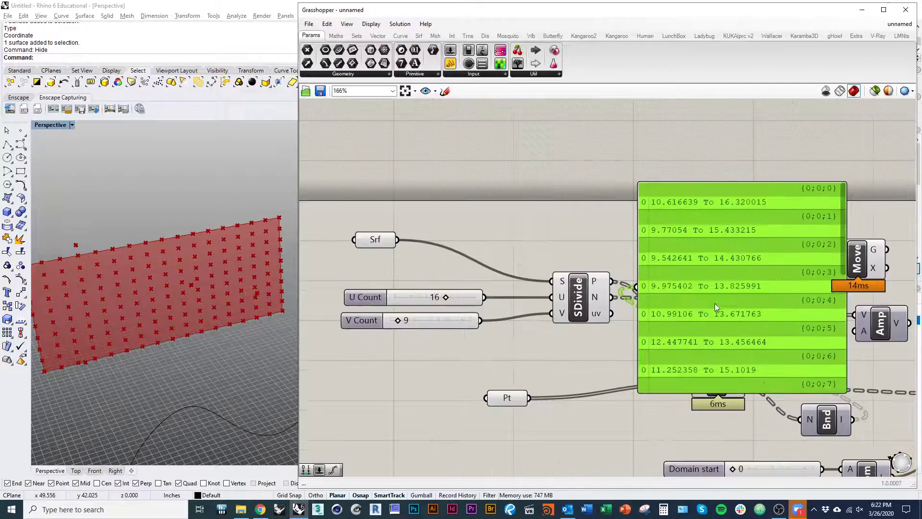
{"action": "left_click_drag", "start_coordinate": [715, 306], "coordinate": [717, 220]}
{"action": "left_click_drag", "start_coordinate": [619, 207], "coordinate": [397, 239]}
{"action": "right_click_drag", "start_coordinate": [547, 215], "coordinate": [494, 256]}
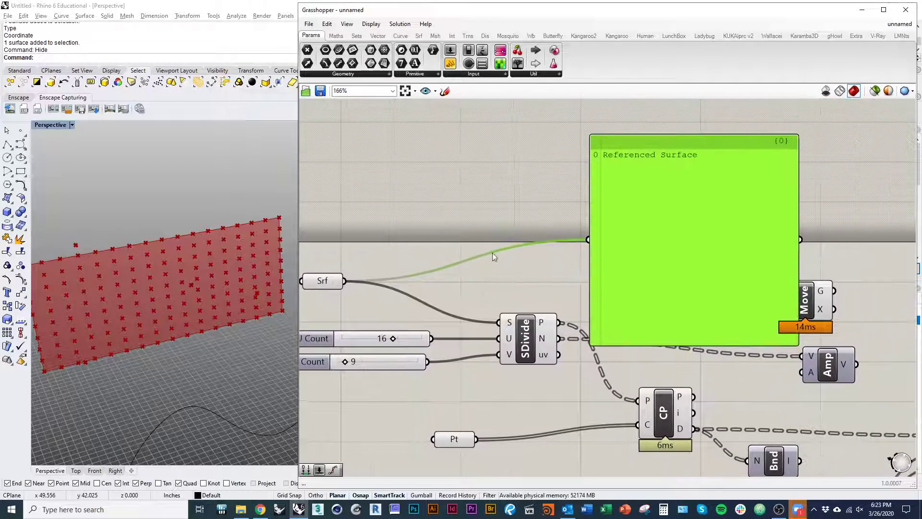
Rewire the results panel to the Pt parameter's output to list the attractor point coordinates.
{"action": "right_click_drag", "start_coordinate": [641, 195], "coordinate": [611, 144]}
{"action": "left_click_drag", "start_coordinate": [443, 392], "coordinate": [529, 215]}
{"action": "right_click_drag", "start_coordinate": [581, 151], "coordinate": [531, 244]}
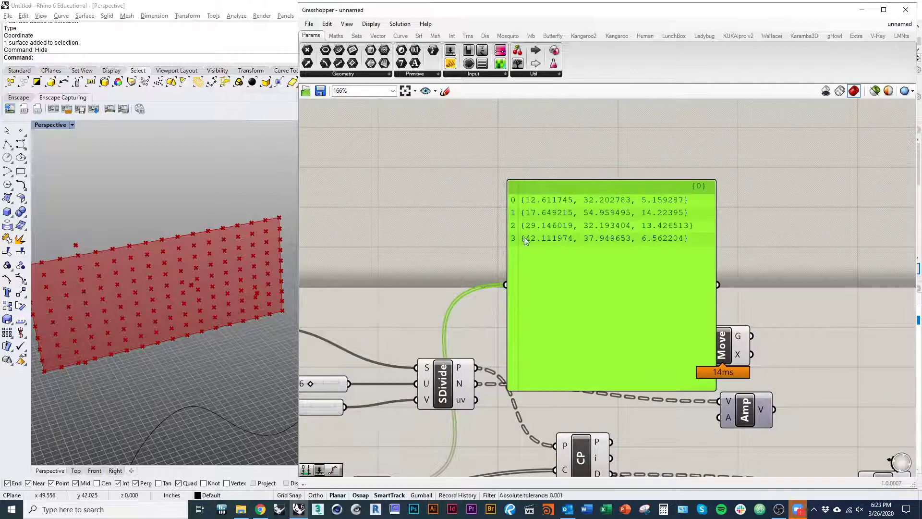
Duplicate the attractor coordinates panel, connect the copy to the surface division's N output and enlarge it, shifting the Move component beside Amplitude.
{"action": "right_click_drag", "start_coordinate": [540, 299], "coordinate": [422, 122]}
{"action": "scroll", "coordinate": [455, 198], "scroll_direction": "down", "scroll_amount": 1}
{"action": "left_click_drag", "start_coordinate": [472, 187], "coordinate": [760, 233]}
{"action": "right_click_drag", "start_coordinate": [429, 240], "coordinate": [409, 294]}
{"action": "left_click_drag", "start_coordinate": [353, 261], "coordinate": [668, 221]}
{"action": "right_click_drag", "start_coordinate": [650, 276], "coordinate": [564, 282]}
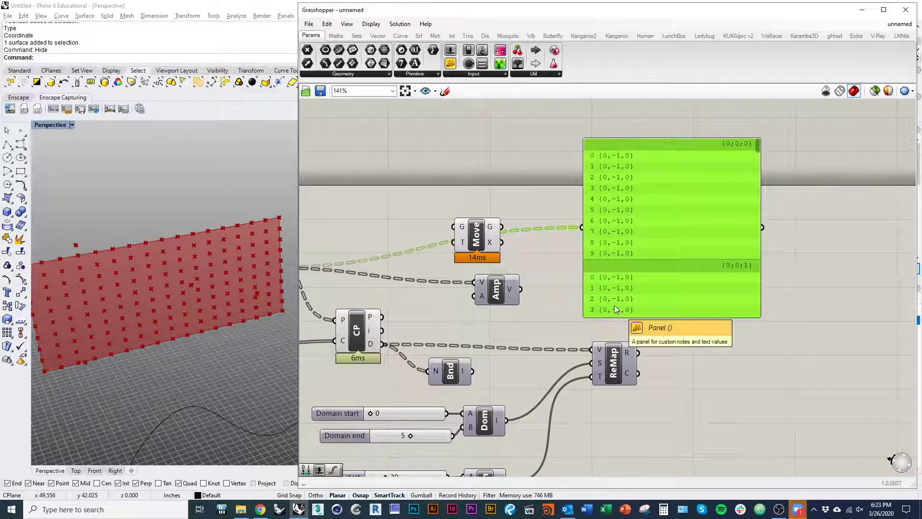
{"action": "left_click_drag", "start_coordinate": [482, 248], "coordinate": [515, 259]}
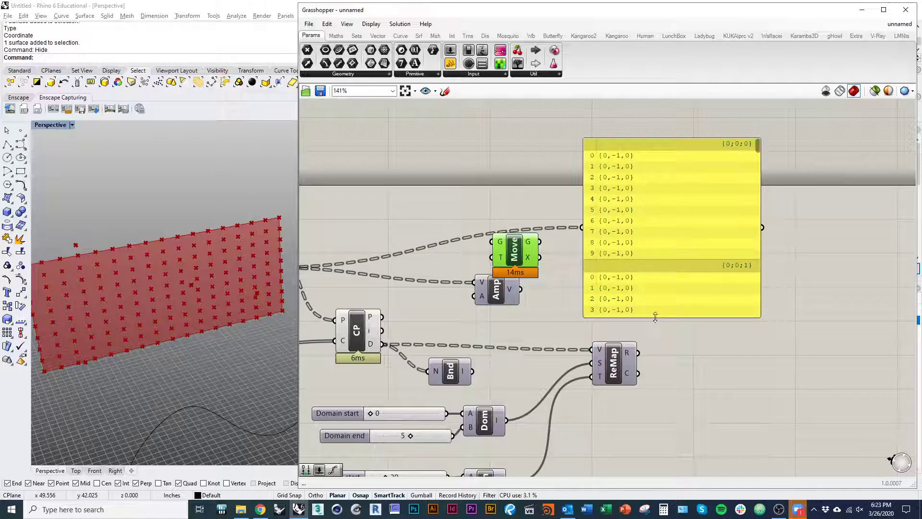
{"action": "left_click_drag", "start_coordinate": [653, 317], "coordinate": [653, 423]}
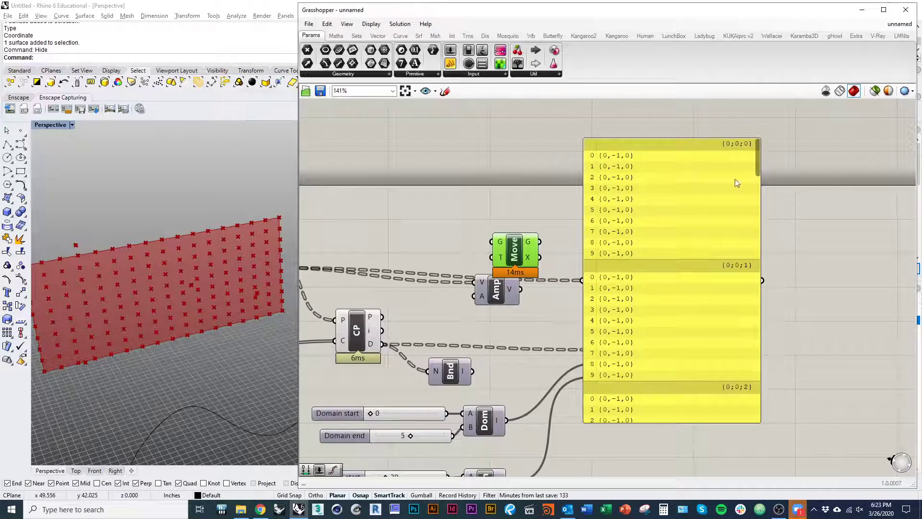
Arrange the attractor coordinates panel and the normals panel side by side above the closest point component.
{"action": "right_click_drag", "start_coordinate": [641, 248], "coordinate": [699, 283]}
{"action": "left_click", "coordinate": [712, 302]}
{"action": "left_click_drag", "start_coordinate": [712, 302], "coordinate": [510, 195]}
{"action": "right_click_drag", "start_coordinate": [500, 208], "coordinate": [637, 254]}
{"action": "left_click_drag", "start_coordinate": [577, 252], "coordinate": [393, 435]}
{"action": "right_click_drag", "start_coordinate": [756, 131], "coordinate": [592, 167]}
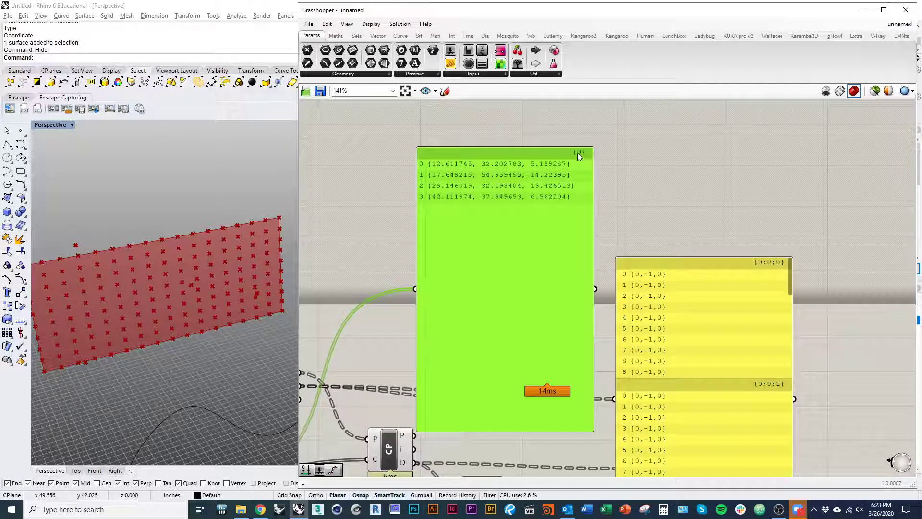
{"action": "right_click_drag", "start_coordinate": [664, 201], "coordinate": [591, 154]}
{"action": "left_click_drag", "start_coordinate": [633, 271], "coordinate": [641, 172]}
{"action": "right_click_drag", "start_coordinate": [641, 172], "coordinate": [639, 193]}
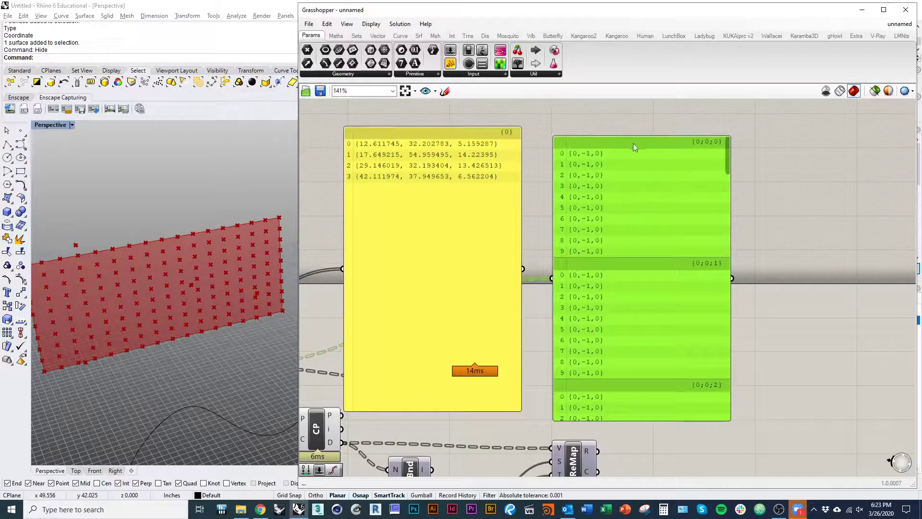
Examine the normals panel's data tree branches and compare their structure with the attractor points' single list.
{"action": "left_click", "coordinate": [715, 277]}
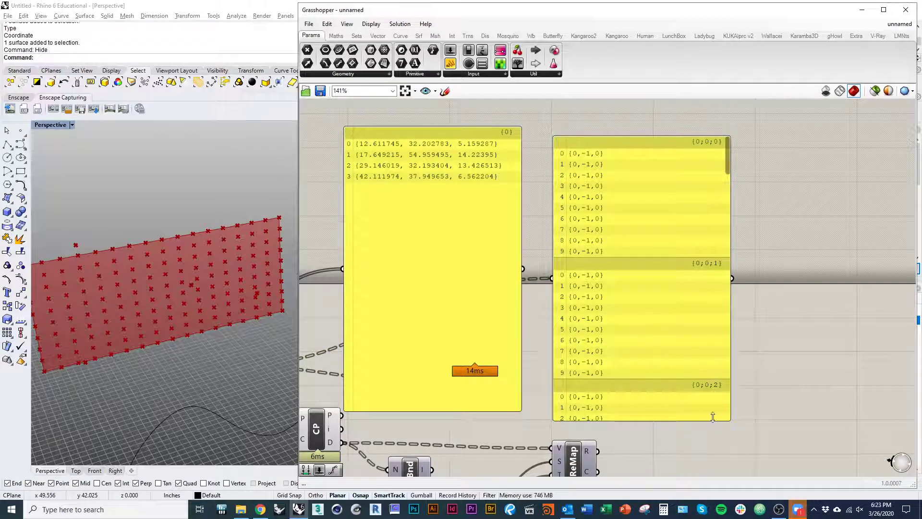
{"action": "scroll", "coordinate": [681, 339], "scroll_direction": "down", "scroll_amount": 2}
{"action": "scroll", "coordinate": [681, 338], "scroll_direction": "up", "scroll_amount": 2}
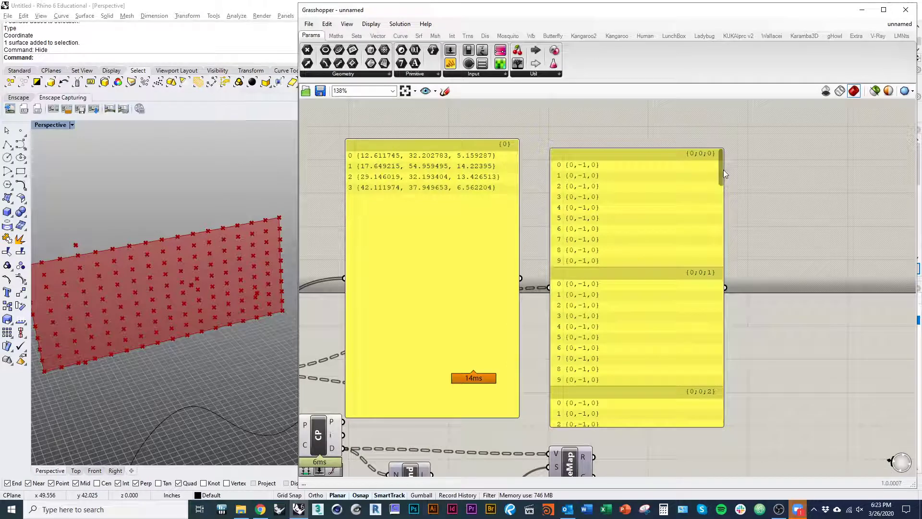
{"action": "left_click_drag", "start_coordinate": [723, 171], "coordinate": [720, 243]}
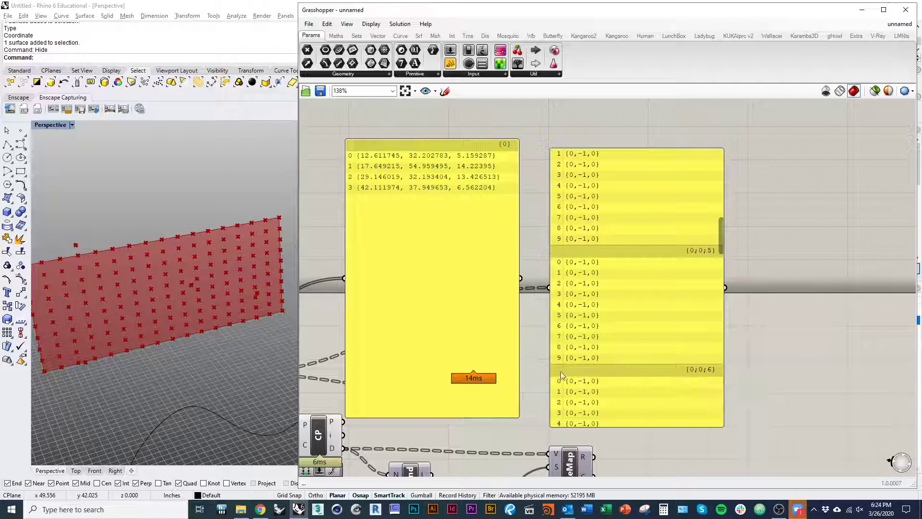
{"action": "right_click_drag", "start_coordinate": [447, 399], "coordinate": [615, 315]}
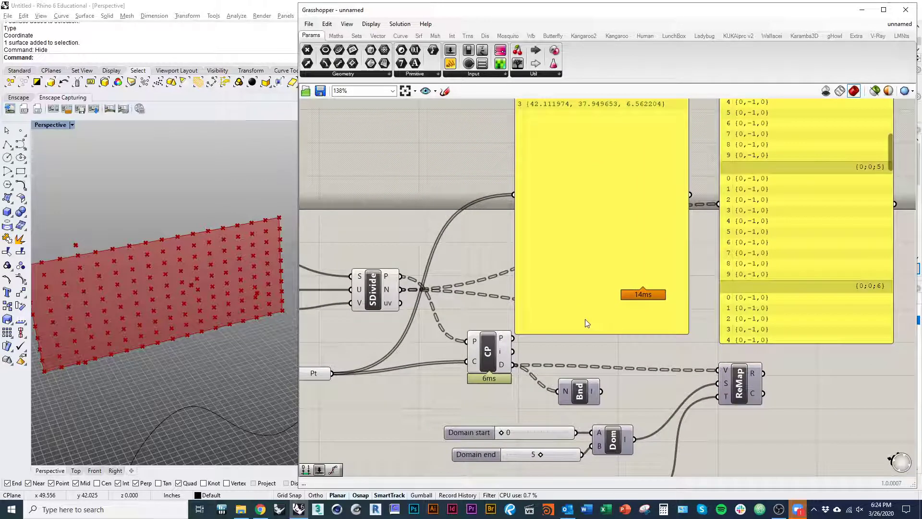
{"action": "right_click_drag", "start_coordinate": [480, 243], "coordinate": [485, 318]}
{"action": "right_click_drag", "start_coordinate": [598, 159], "coordinate": [542, 164]}
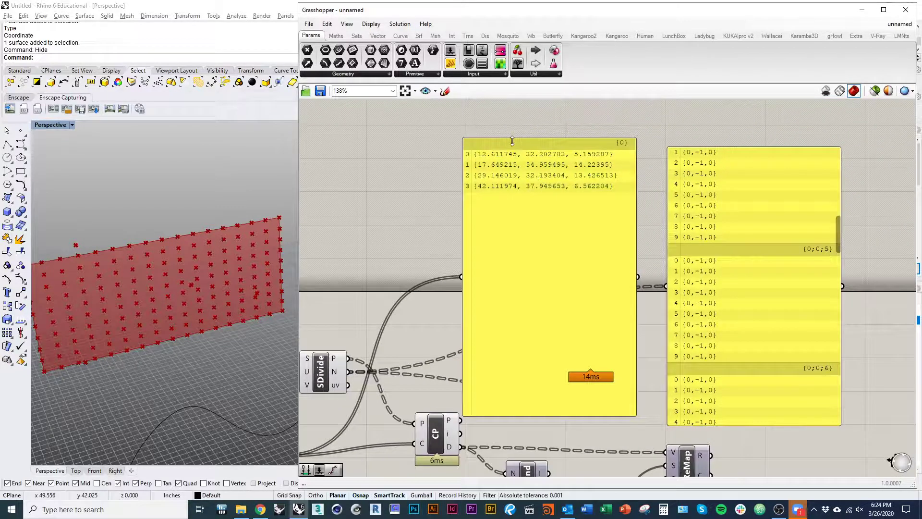
{"action": "right_click_drag", "start_coordinate": [658, 252], "coordinate": [628, 246]}
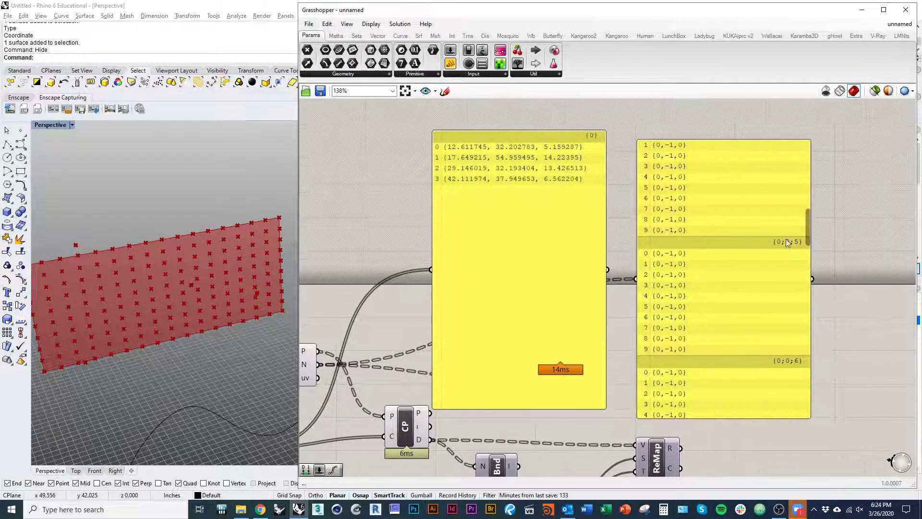
{"action": "left_click_drag", "start_coordinate": [809, 225], "coordinate": [792, 148]}
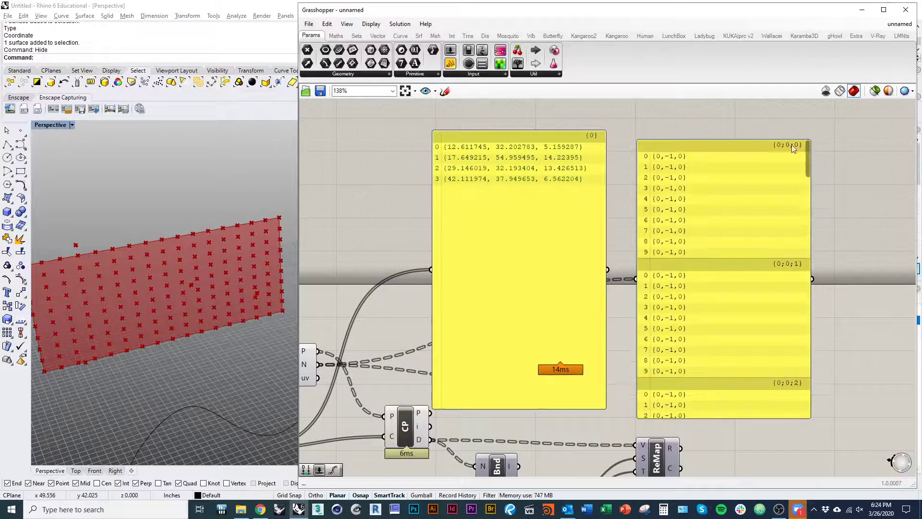
Move the attractor coordinates panel clear of the Move component and inspect the surface division's P output data tree.
{"action": "right_click_drag", "start_coordinate": [605, 297], "coordinate": [682, 245]}
{"action": "right_click_drag", "start_coordinate": [554, 325], "coordinate": [472, 284]}
{"action": "left_click_drag", "start_coordinate": [540, 277], "coordinate": [471, 163]}
{"action": "right_click_drag", "start_coordinate": [485, 261], "coordinate": [539, 243]}
{"action": "mouse_move", "coordinate": [406, 237]}
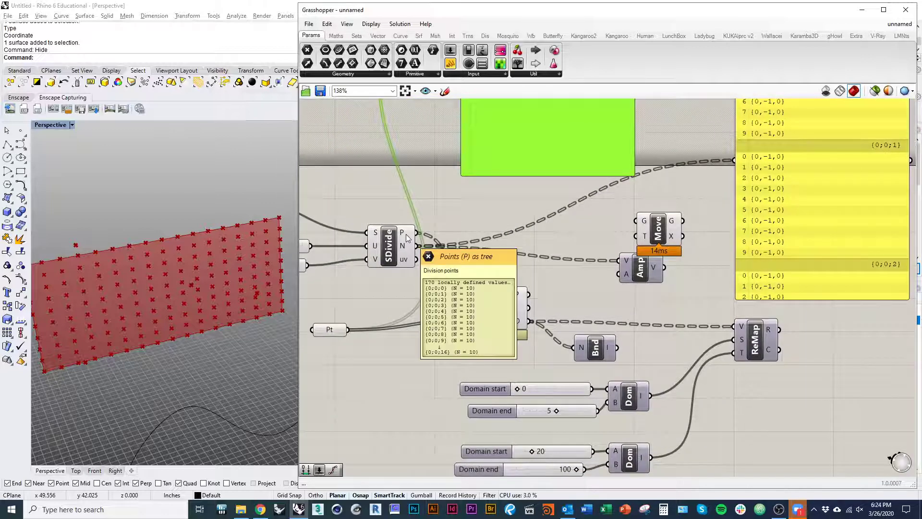
{"action": "right_click_drag", "start_coordinate": [781, 161], "coordinate": [708, 244]}
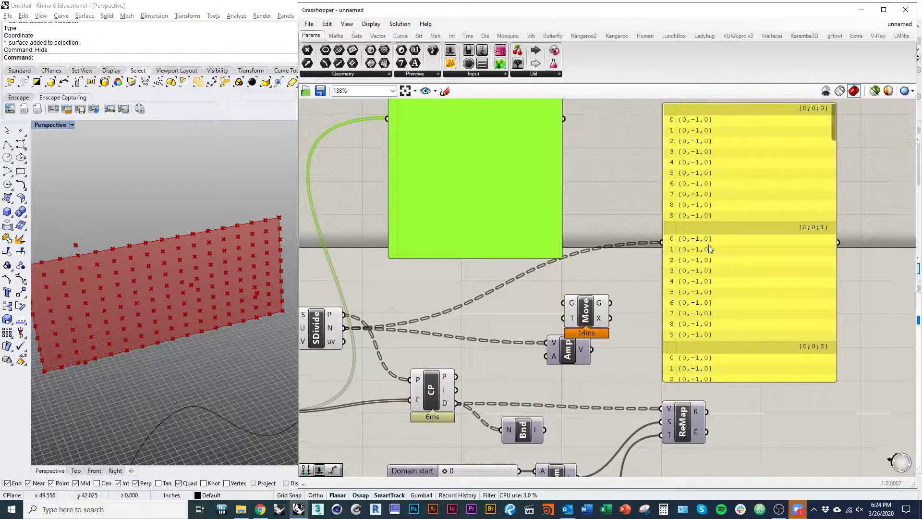
{"action": "right_click_drag", "start_coordinate": [521, 330], "coordinate": [554, 323]}
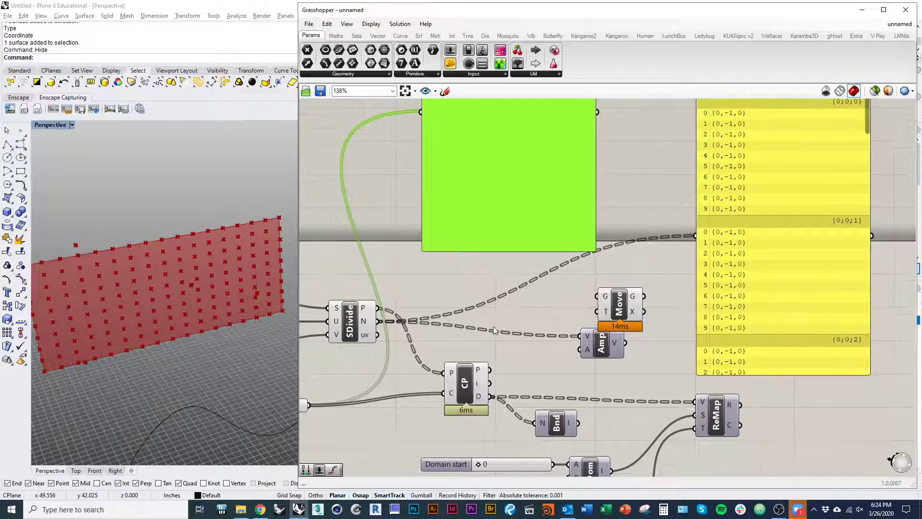
Flatten the surface division's P output and rewire the normals panel to it to list the division points.
{"action": "right_click_drag", "start_coordinate": [400, 319], "coordinate": [430, 306]}
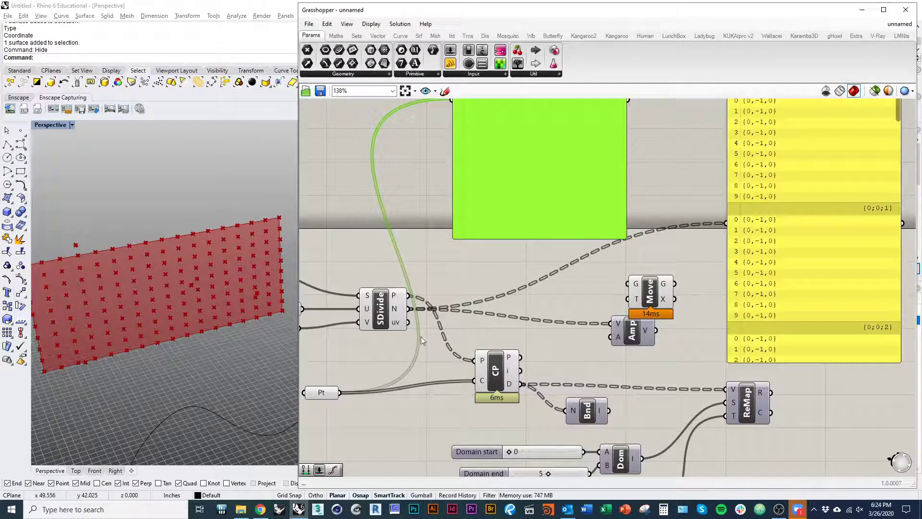
{"action": "right_click", "coordinate": [400, 301]}
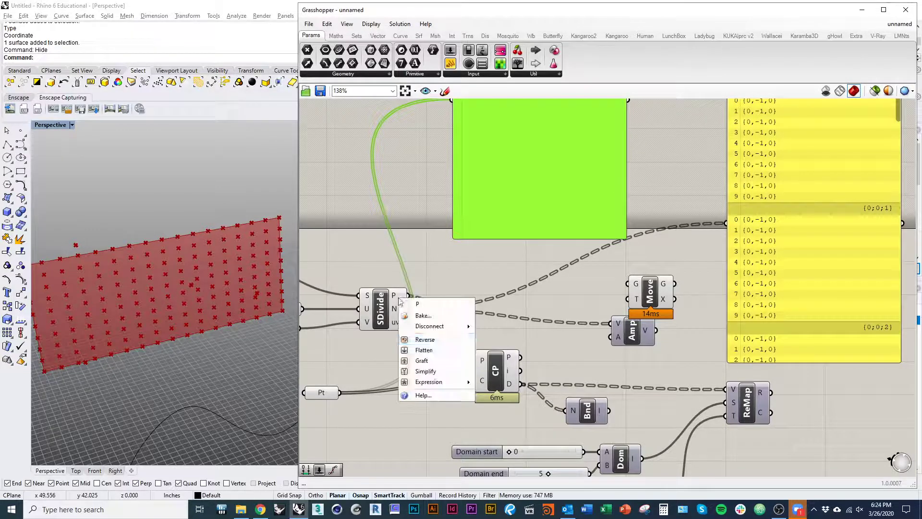
{"action": "left_click", "coordinate": [446, 355]}
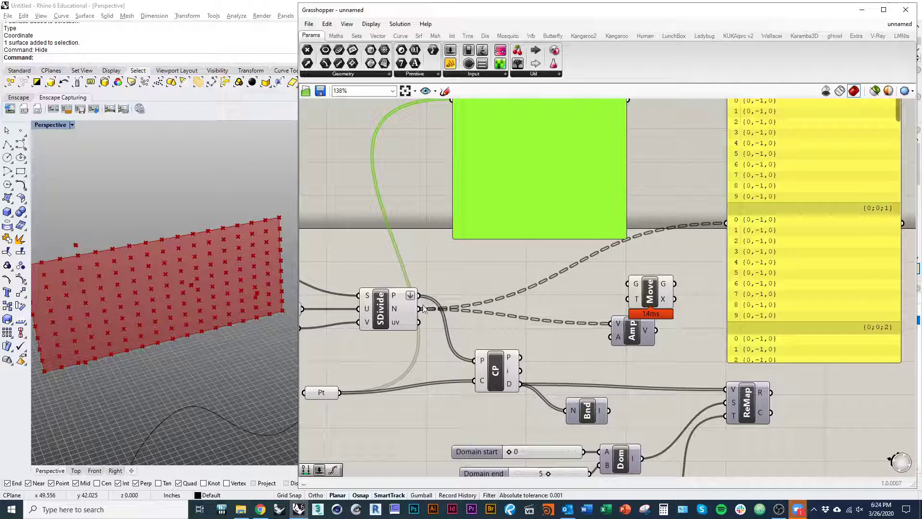
{"action": "left_click_drag", "start_coordinate": [419, 296], "coordinate": [610, 252]}
{"action": "scroll", "coordinate": [424, 299], "scroll_direction": "down", "scroll_amount": 3}
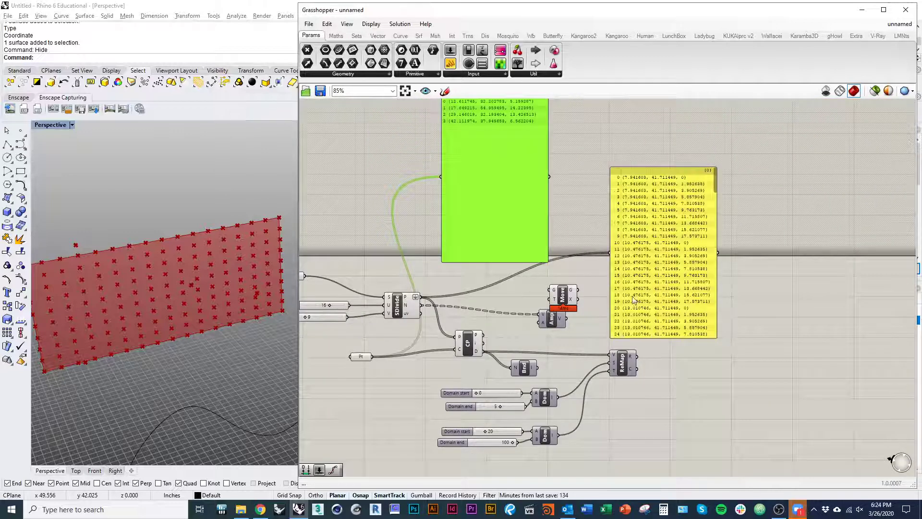
{"action": "scroll", "coordinate": [669, 246], "scroll_direction": "up", "scroll_amount": 1}
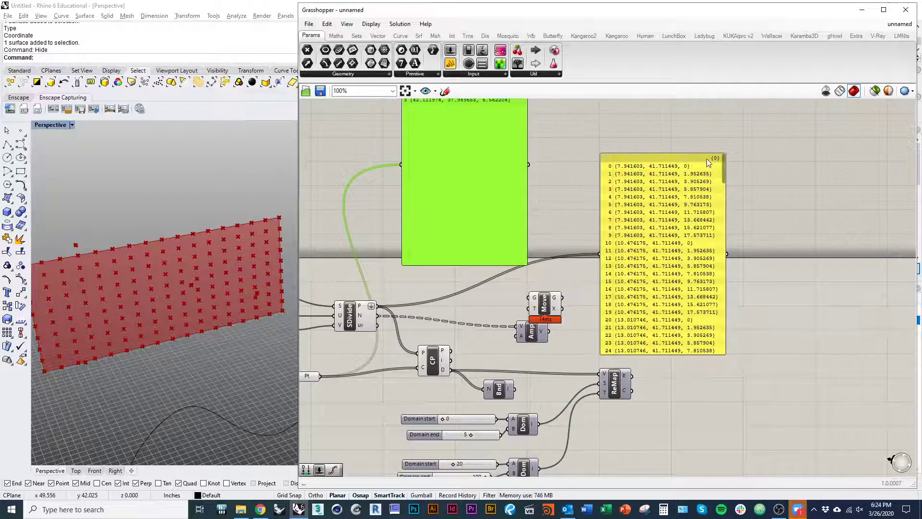
Delete the division points panel and the attractor coordinates panel from the canvas.
{"action": "left_click_drag", "start_coordinate": [725, 167], "coordinate": [735, 138]}
{"action": "left_click", "coordinate": [682, 283]}
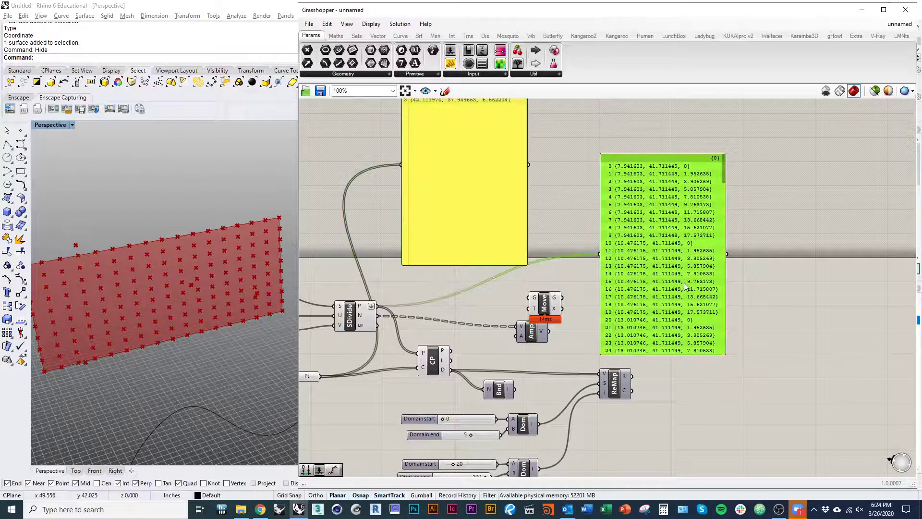
{"action": "key", "text": "Delete"}
{"action": "scroll", "coordinate": [440, 305], "scroll_direction": "up", "scroll_amount": 4}
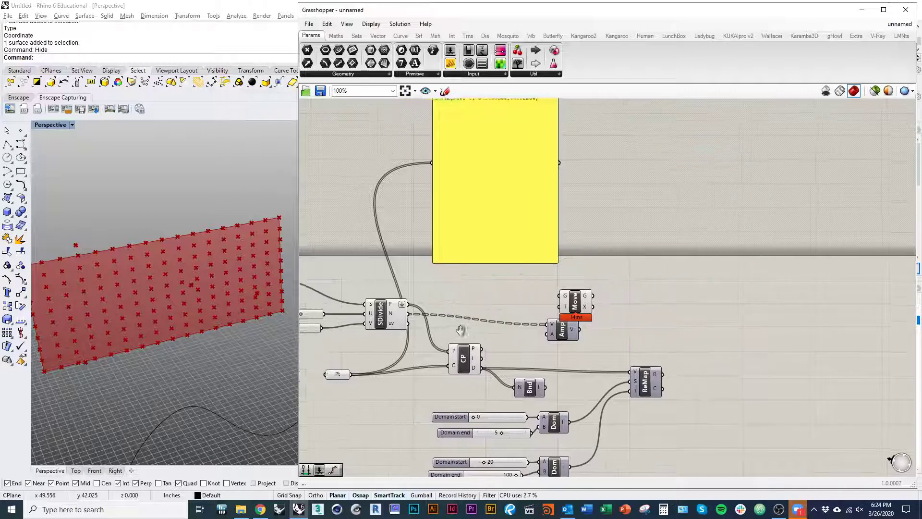
{"action": "right_click_drag", "start_coordinate": [425, 306], "coordinate": [415, 299]}
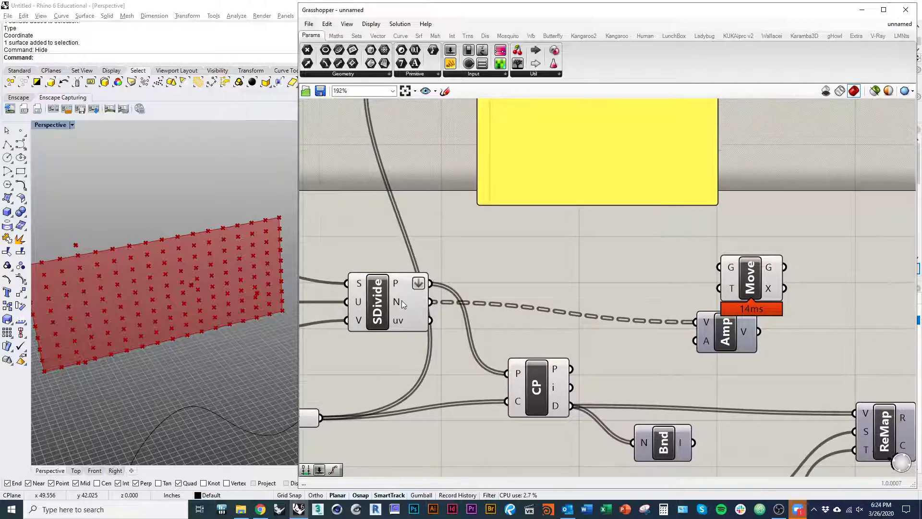
{"action": "scroll", "coordinate": [583, 326], "scroll_direction": "down", "scroll_amount": 1}
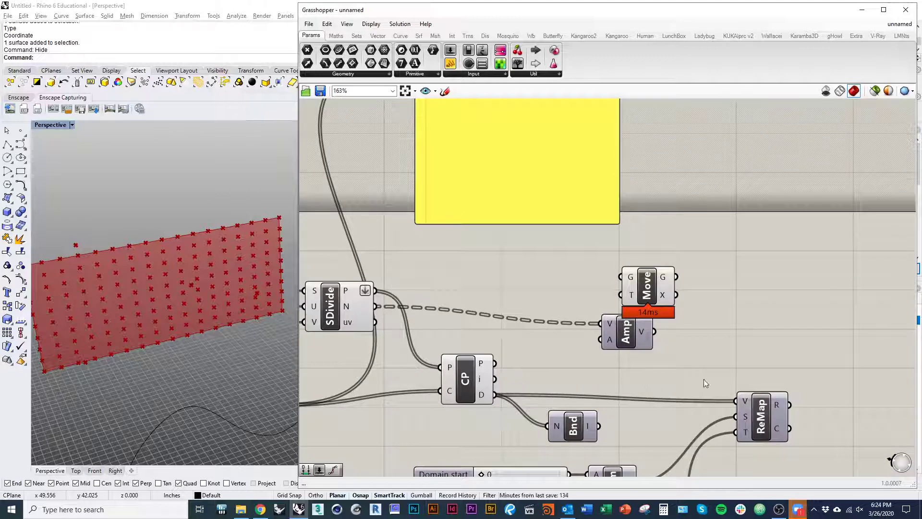
{"action": "right_click_drag", "start_coordinate": [558, 342], "coordinate": [572, 436]}
{"action": "mouse_move", "coordinate": [552, 334]}
{"action": "right_mouse_down"}
{"action": "mouse_move", "coordinate": [540, 404]}
{"action": "mouse_move", "coordinate": [512, 290]}
{"action": "mouse_move", "coordinate": [540, 385]}
{"action": "right_mouse_up"}
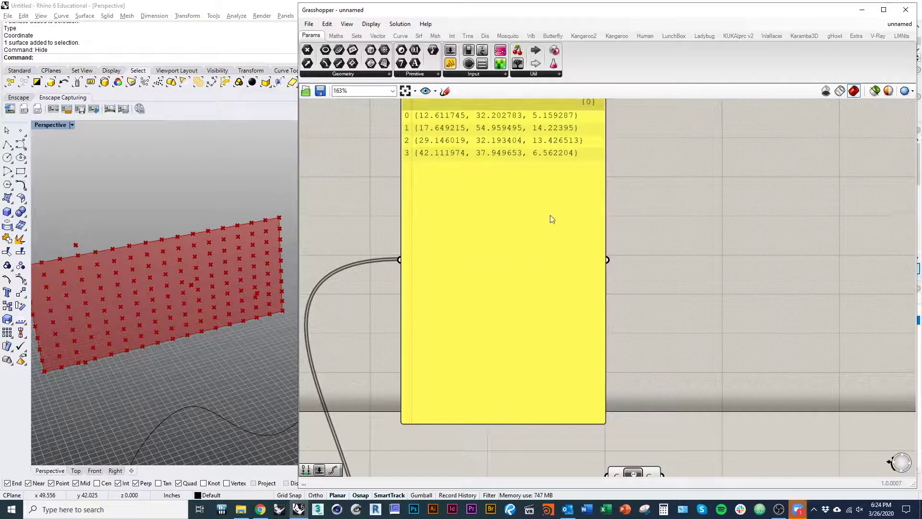
{"action": "left_click_drag", "start_coordinate": [520, 424], "coordinate": [529, 237]}
{"action": "left_click_drag", "start_coordinate": [529, 220], "coordinate": [564, 430]}
{"action": "right_click_drag", "start_coordinate": [558, 398], "coordinate": [578, 296]}
{"action": "key", "text": "Delete"}
Flatten the surface division's N output feeding the Amplitude component.
{"action": "right_click_drag", "start_coordinate": [545, 373], "coordinate": [520, 278]}
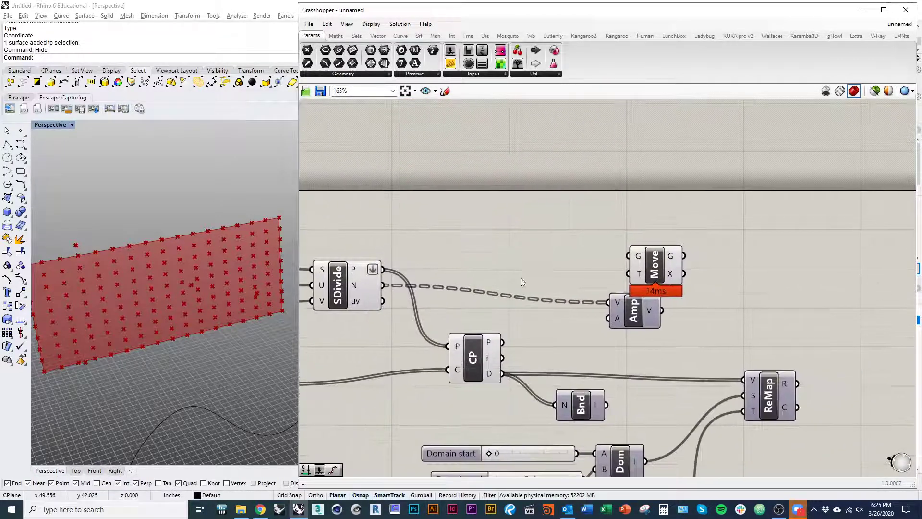
{"action": "right_click", "coordinate": [382, 285]}
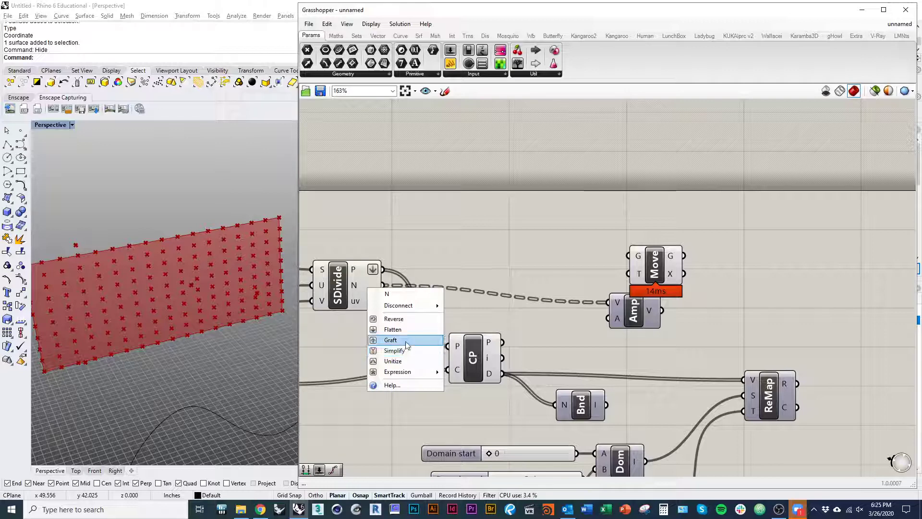
{"action": "left_click", "coordinate": [407, 329]}
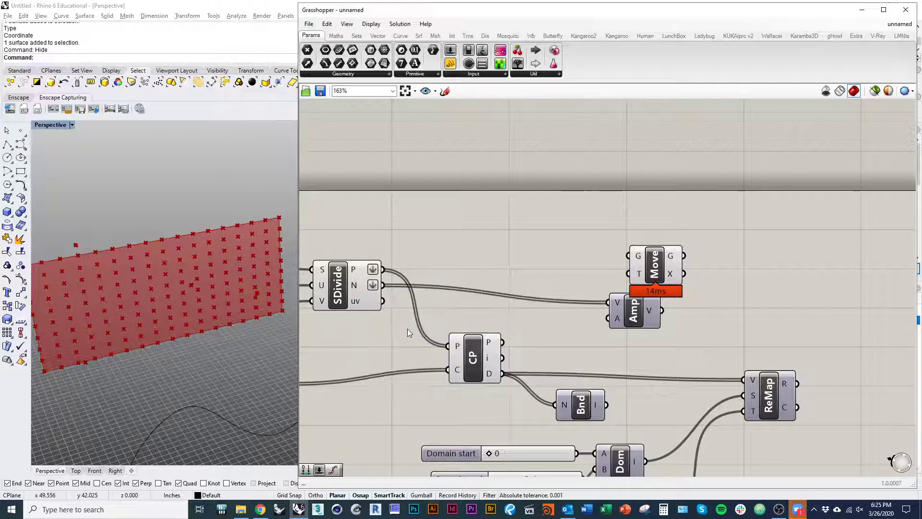
Add a new panel, connect it to the Bounds output, and enlarge it to show the domain on one line.
{"action": "right_click_drag", "start_coordinate": [407, 329], "coordinate": [340, 224]}
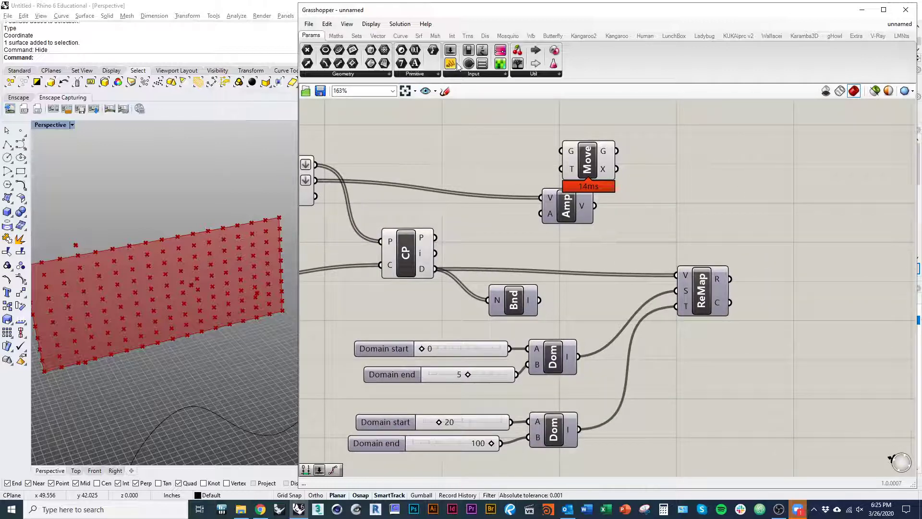
{"action": "left_click_drag", "start_coordinate": [451, 64], "coordinate": [660, 270]}
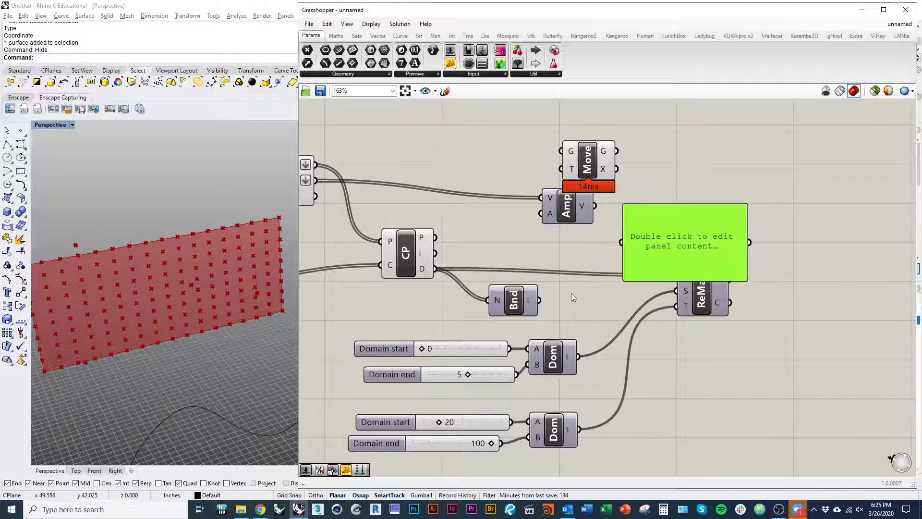
{"action": "left_click_drag", "start_coordinate": [539, 300], "coordinate": [583, 255]}
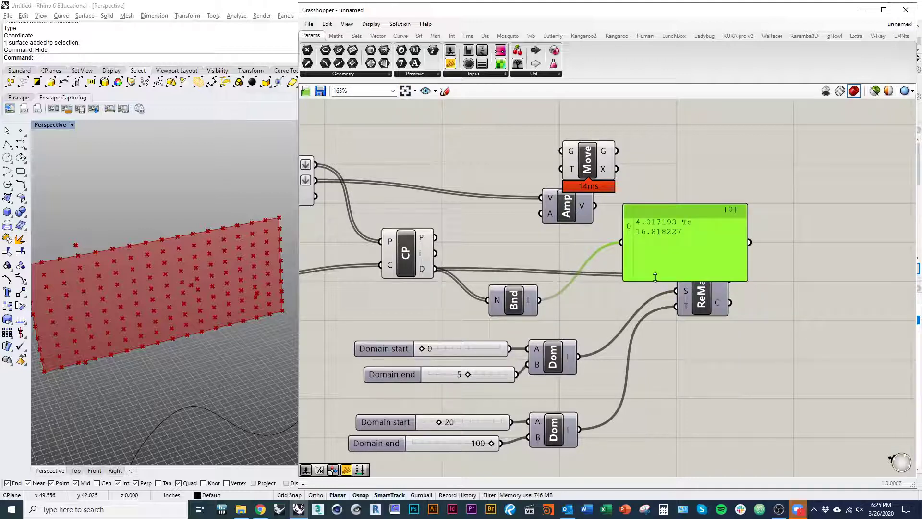
{"action": "left_click_drag", "start_coordinate": [655, 277], "coordinate": [655, 384]}
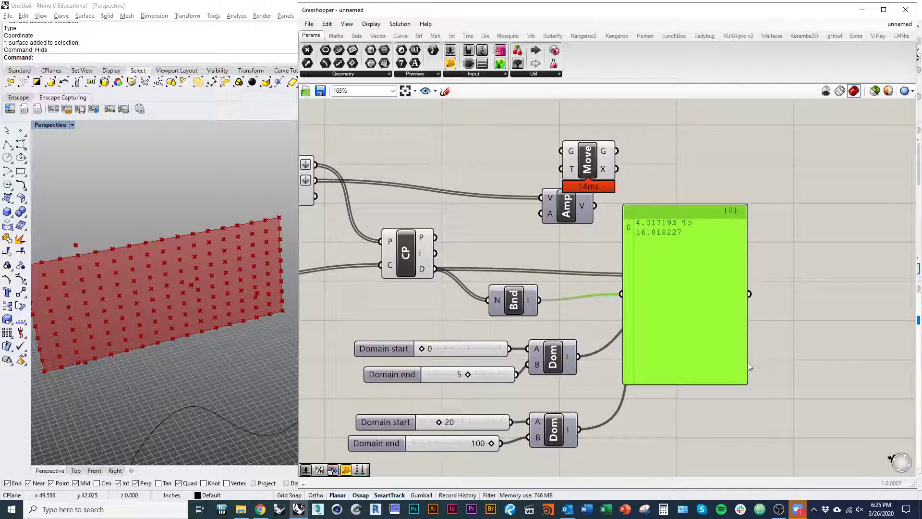
{"action": "left_click_drag", "start_coordinate": [748, 364], "coordinate": [862, 366]}
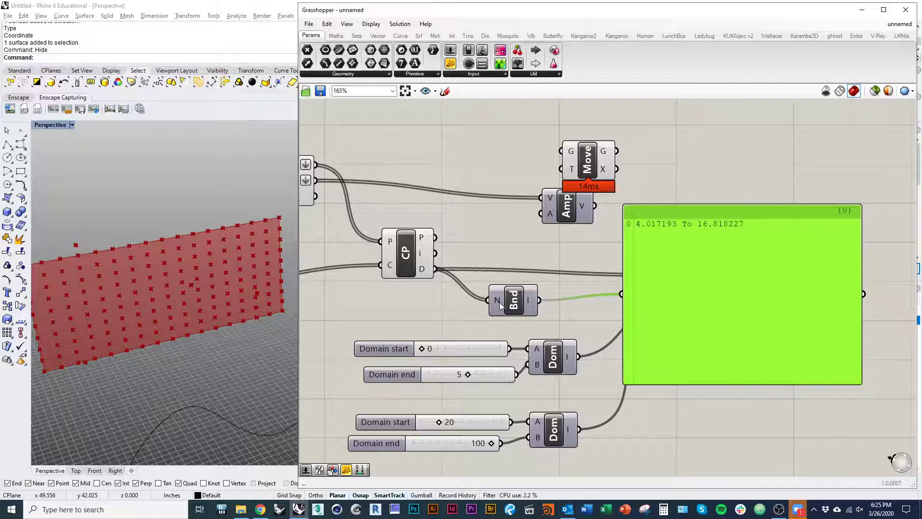
Move the Bounds results panel up and away from the ReMap component, and view the whole point grid in the Rhino viewport.
{"action": "right_click_drag", "start_coordinate": [500, 303], "coordinate": [479, 323]}
{"action": "right_click_drag", "start_coordinate": [668, 324], "coordinate": [644, 308]}
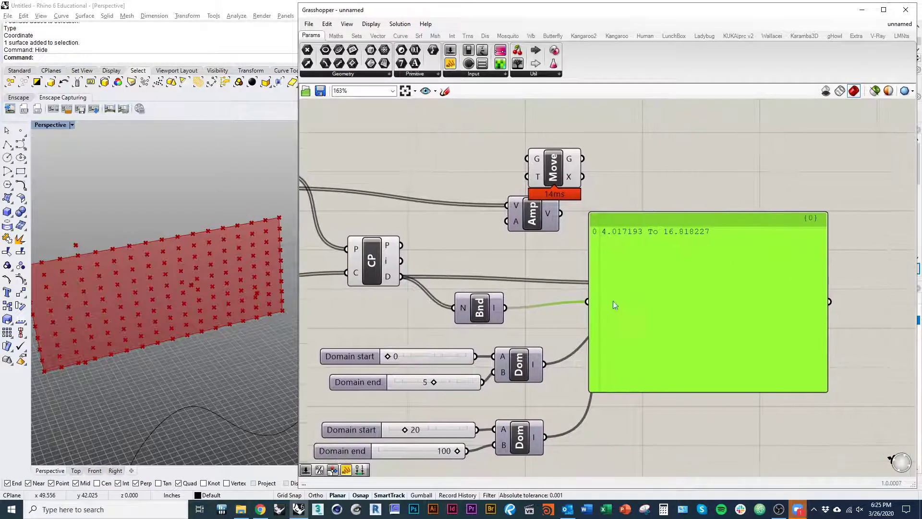
{"action": "left_click_drag", "start_coordinate": [687, 245], "coordinate": [775, 88]}
{"action": "scroll", "coordinate": [143, 284], "scroll_direction": "down", "scroll_amount": 3}
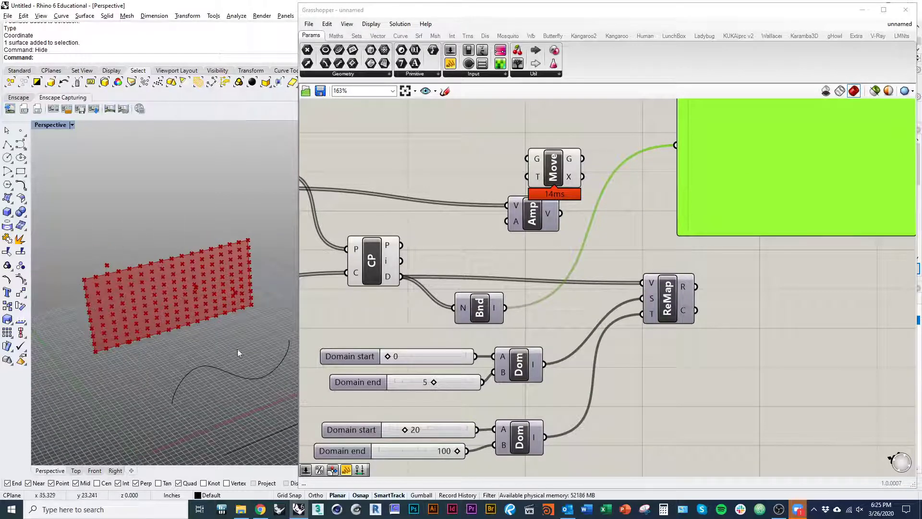
Shift the Amplitude component clear of Move and connect the Bounds output to ReMap's Source input, replacing the 0 to 5 domain.
{"action": "mouse_move", "coordinate": [671, 390]}
{"action": "right_mouse_down"}
{"action": "mouse_move", "coordinate": [620, 347]}
{"action": "mouse_move", "coordinate": [669, 402]}
{"action": "right_mouse_up"}
{"action": "left_click_drag", "start_coordinate": [527, 223], "coordinate": [532, 232]}
{"action": "right_click_drag", "start_coordinate": [501, 332], "coordinate": [458, 335]}
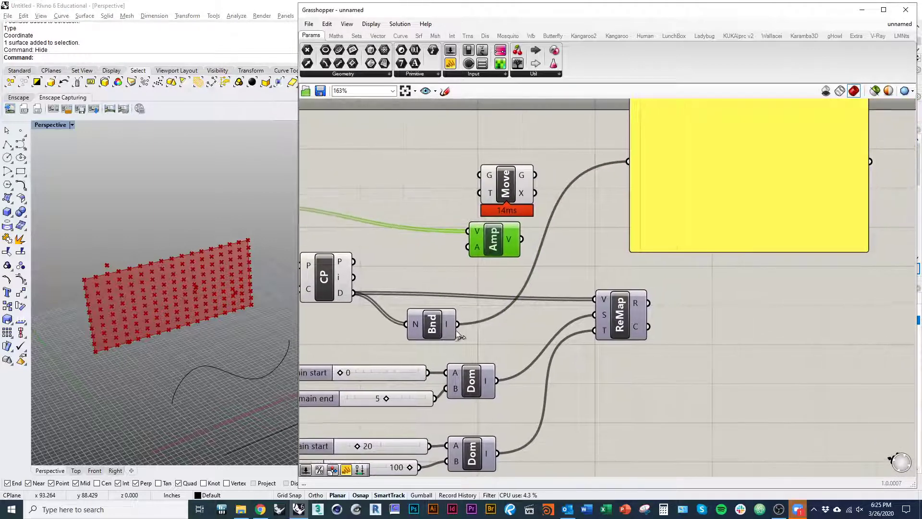
{"action": "left_click_drag", "start_coordinate": [453, 324], "coordinate": [603, 317]}
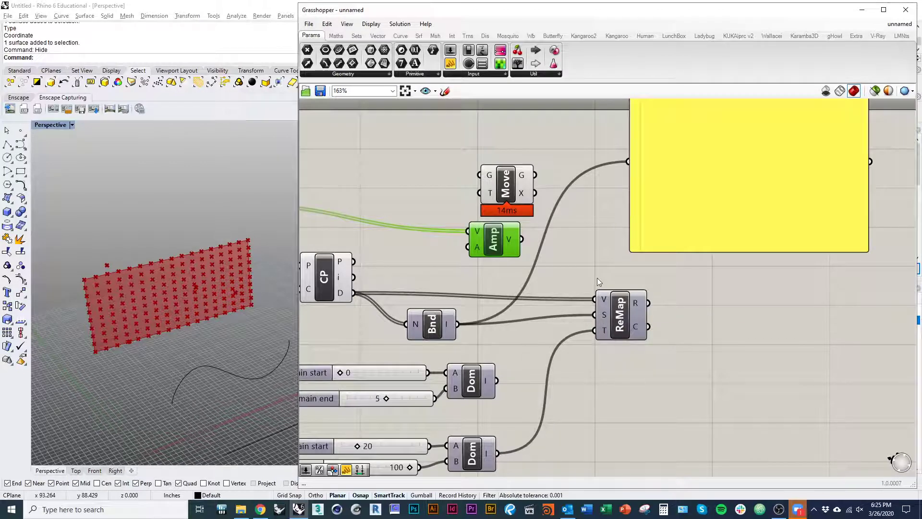
Delete the 20 to 100 domain with its sliders and connect the 0 to 5 domain to ReMap's Target input.
{"action": "right_click_drag", "start_coordinate": [597, 278], "coordinate": [581, 309]}
{"action": "left_click_drag", "start_coordinate": [604, 344], "coordinate": [607, 358]}
{"action": "right_click_drag", "start_coordinate": [537, 372], "coordinate": [598, 296]}
{"action": "left_click", "coordinate": [541, 310]}
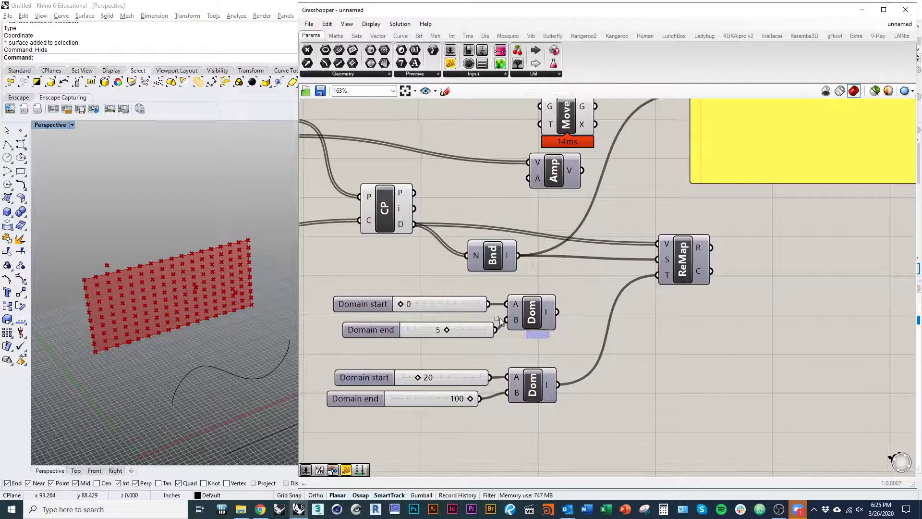
{"action": "left_click_drag", "start_coordinate": [500, 321], "coordinate": [503, 351]}
{"action": "left_click_drag", "start_coordinate": [615, 450], "coordinate": [446, 356]}
{"action": "key", "text": "Delete"}
{"action": "left_click_drag", "start_coordinate": [557, 313], "coordinate": [657, 275]}
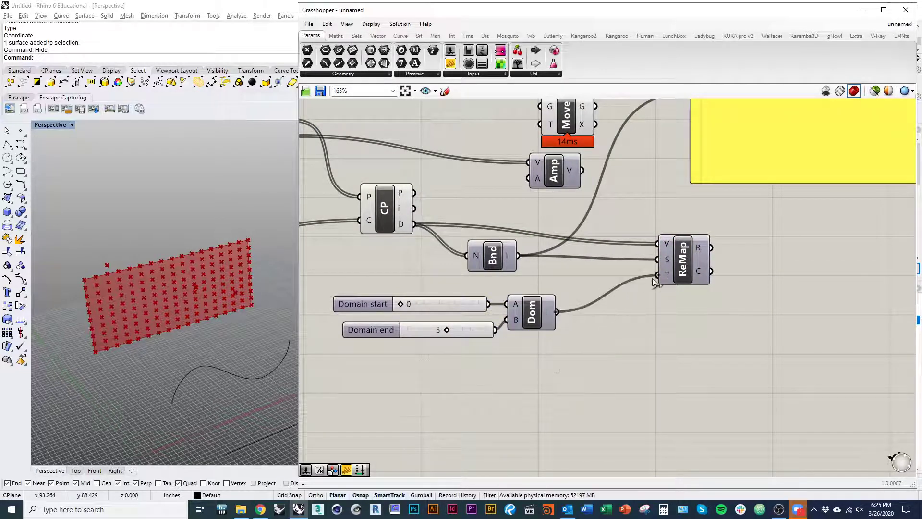
{"action": "right_click_drag", "start_coordinate": [657, 275], "coordinate": [559, 338]}
Reposition the Bounds results panel and connect the Closest Point D output to it in place of the Bounds output.
{"action": "left_click", "coordinate": [664, 203]}
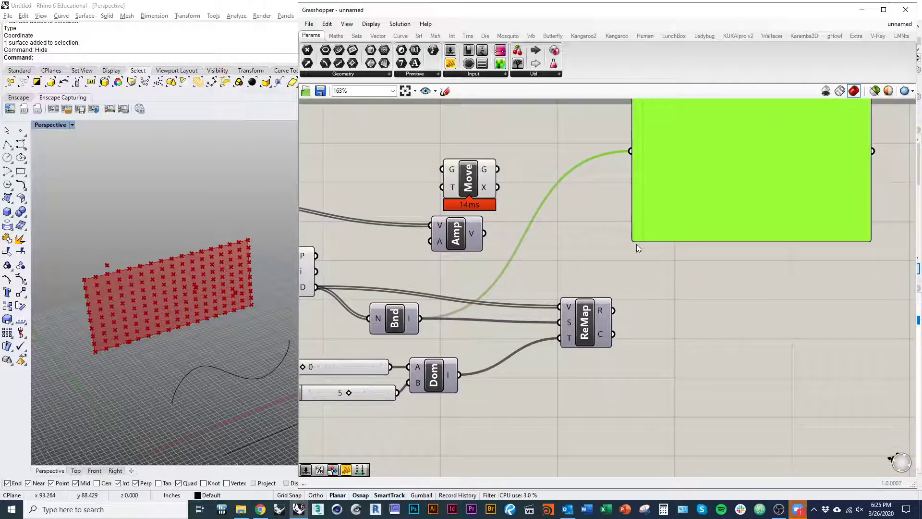
{"action": "left_click_drag", "start_coordinate": [677, 207], "coordinate": [667, 249]}
{"action": "right_click_drag", "start_coordinate": [579, 232], "coordinate": [533, 243]}
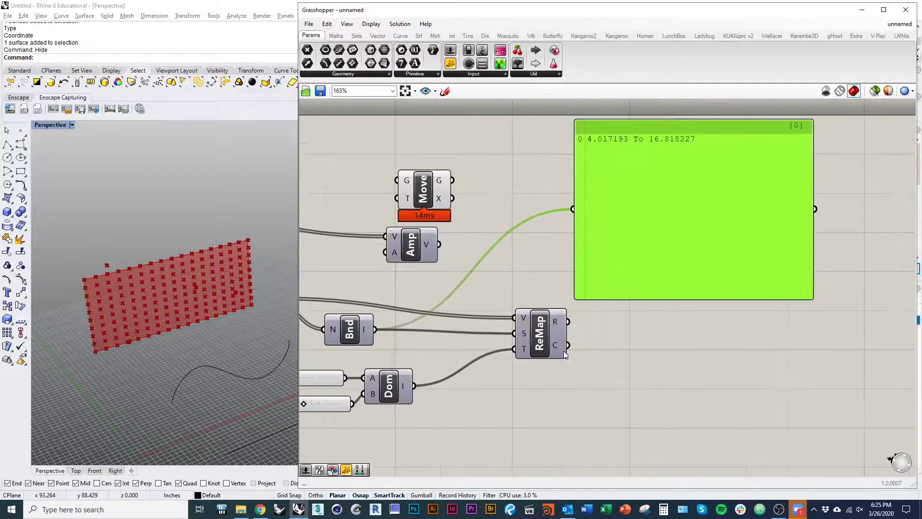
{"action": "right_click_drag", "start_coordinate": [417, 313], "coordinate": [506, 320]}
{"action": "left_click_drag", "start_coordinate": [359, 306], "coordinate": [661, 216]}
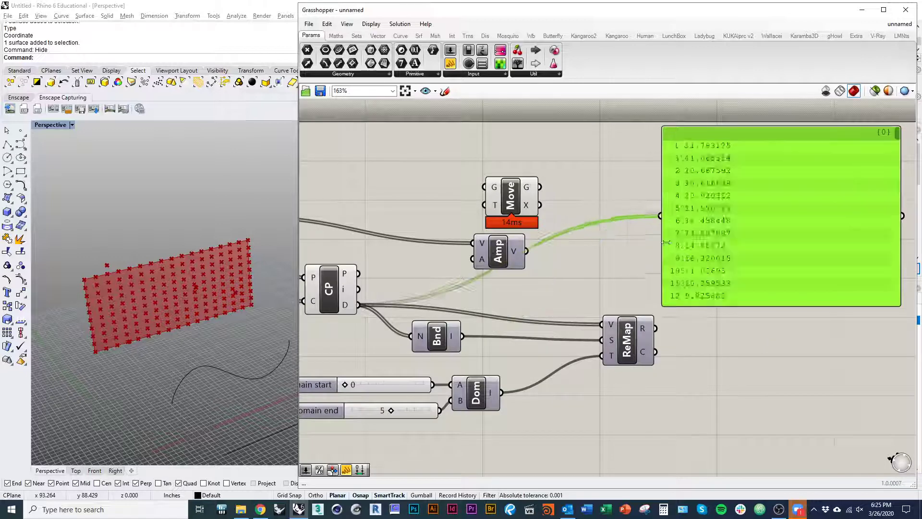
{"action": "left_click_drag", "start_coordinate": [718, 214], "coordinate": [641, 206]}
Duplicate the distances panel below the original and connect ReMap's R output to the copy.
{"action": "right_click_drag", "start_coordinate": [653, 291], "coordinate": [510, 276]}
{"action": "left_click_drag", "start_coordinate": [504, 263], "coordinate": [651, 436], "text": "alt"}
{"action": "right_click_drag", "start_coordinate": [509, 365], "coordinate": [511, 334]}
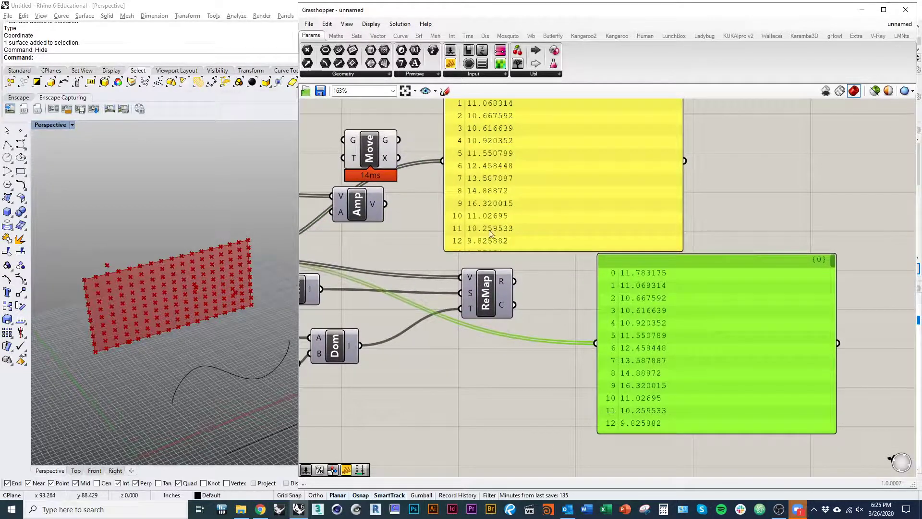
{"action": "left_click_drag", "start_coordinate": [515, 283], "coordinate": [595, 342]}
{"action": "right_click_drag", "start_coordinate": [595, 343], "coordinate": [554, 314]}
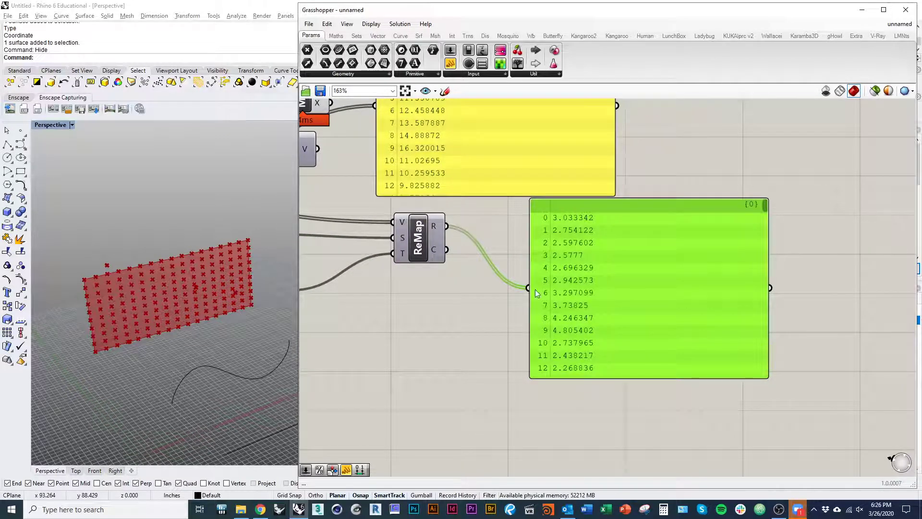
Place the remapped values panel directly beside the distances panel for comparison.
{"action": "right_click_drag", "start_coordinate": [459, 299], "coordinate": [552, 391]}
{"action": "scroll", "coordinate": [567, 326], "scroll_direction": "down", "scroll_amount": 1}
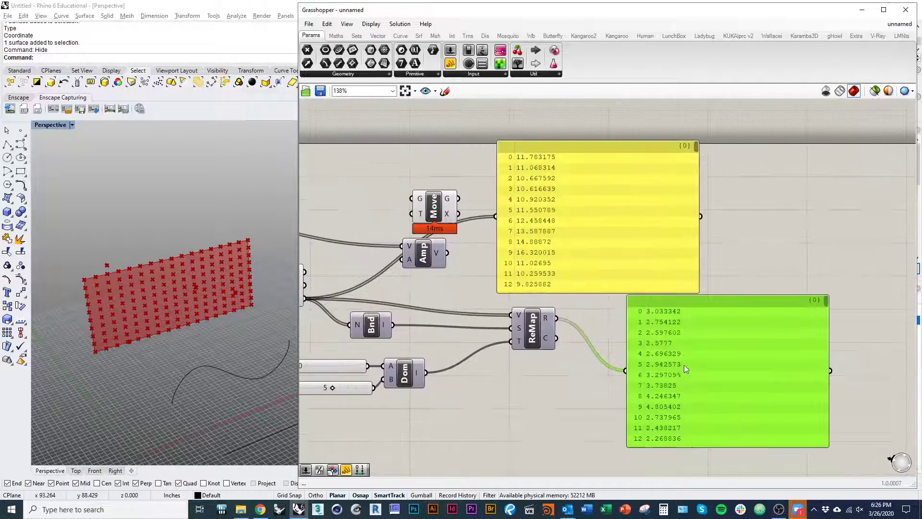
{"action": "left_click_drag", "start_coordinate": [684, 365], "coordinate": [767, 220]}
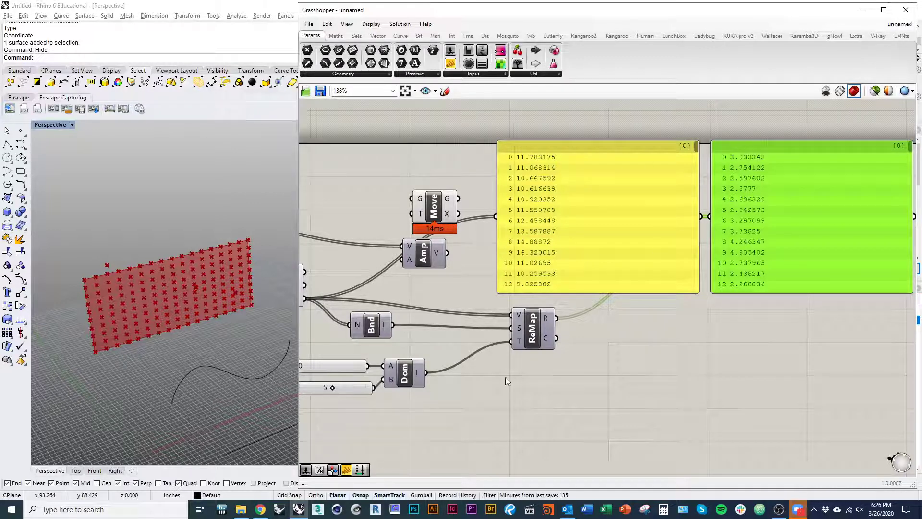
{"action": "right_click_drag", "start_coordinate": [505, 381], "coordinate": [581, 364]}
{"action": "left_click_drag", "start_coordinate": [441, 375], "coordinate": [430, 373]}
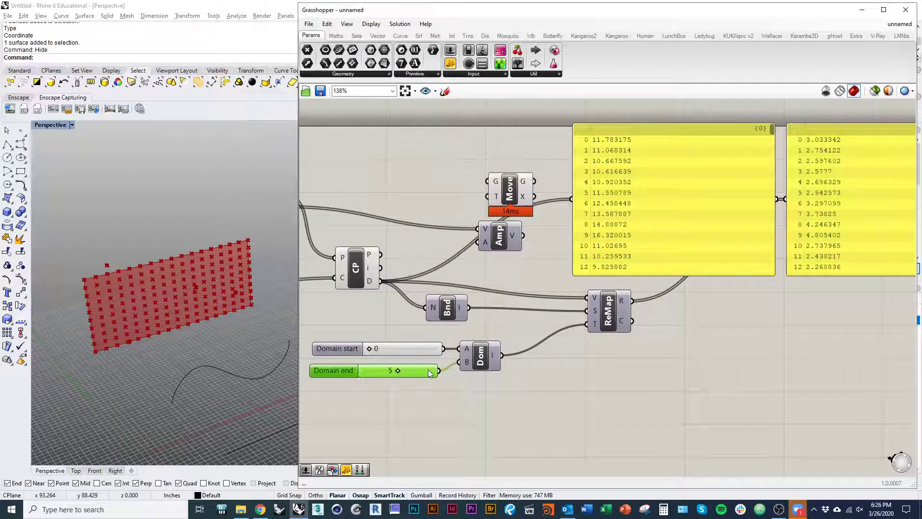
{"action": "right_click_drag", "start_coordinate": [261, 337], "coordinate": [194, 286]}
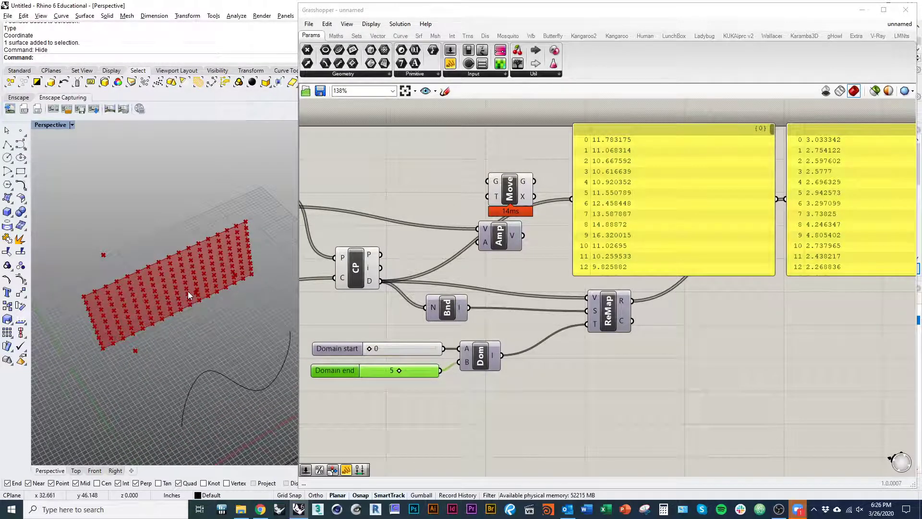
Place the Amplitude component just past ReMap and move both value panels up out of the way.
{"action": "right_click_drag", "start_coordinate": [546, 345], "coordinate": [500, 347]}
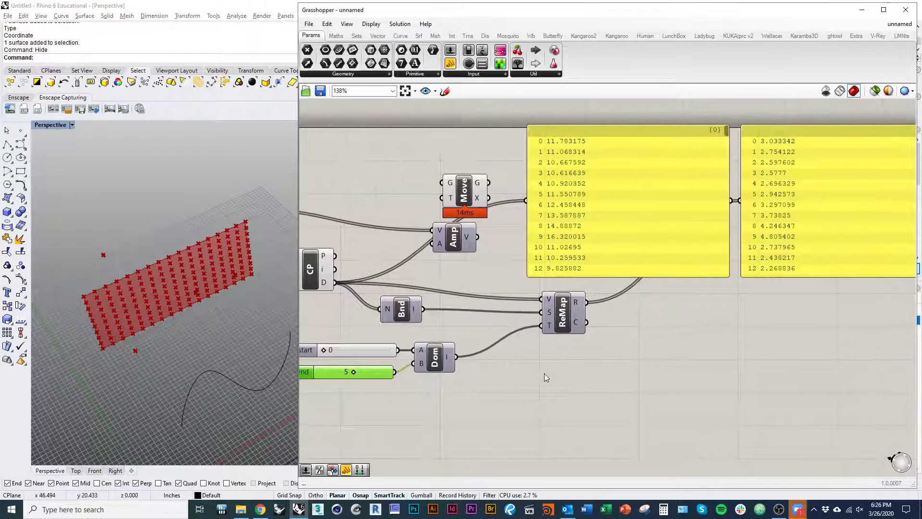
{"action": "right_click_drag", "start_coordinate": [418, 370], "coordinate": [412, 388]}
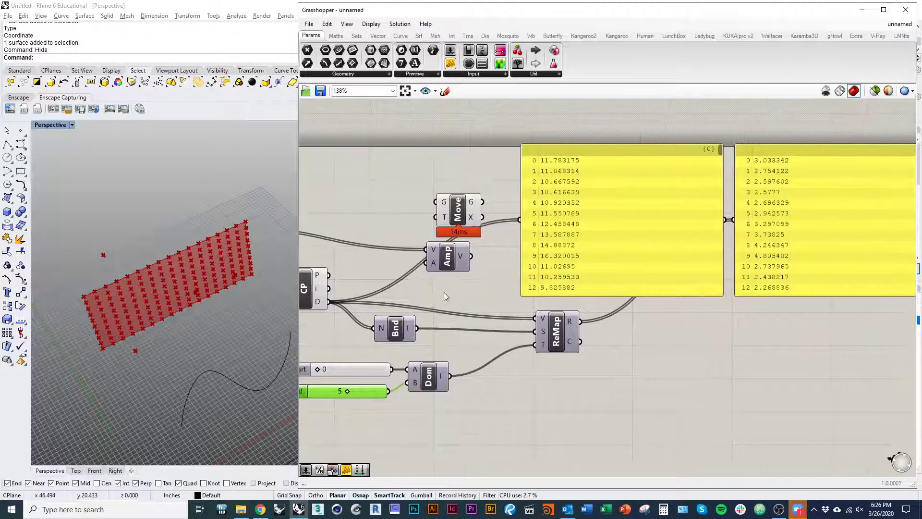
{"action": "left_click_drag", "start_coordinate": [456, 254], "coordinate": [573, 274]}
{"action": "left_click_drag", "start_coordinate": [644, 271], "coordinate": [664, 140]}
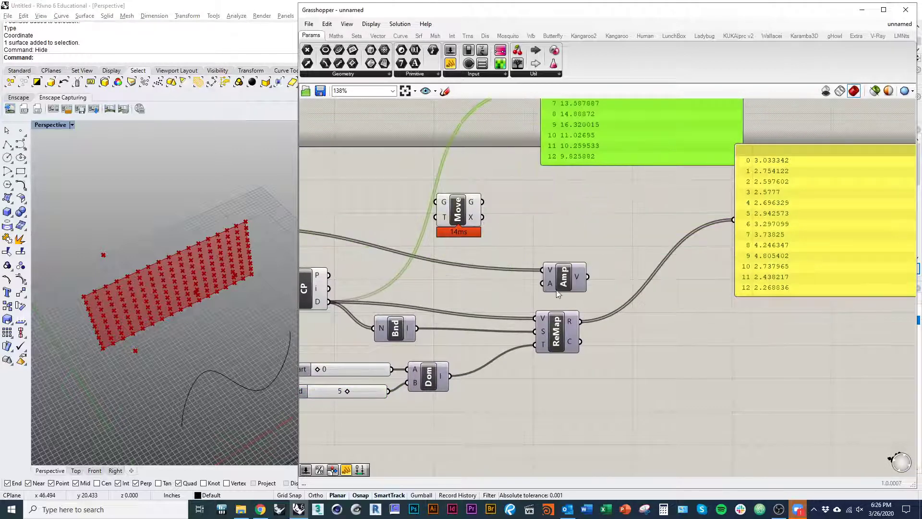
{"action": "left_click_drag", "start_coordinate": [568, 283], "coordinate": [637, 293]}
{"action": "right_click_drag", "start_coordinate": [631, 292], "coordinate": [542, 295]}
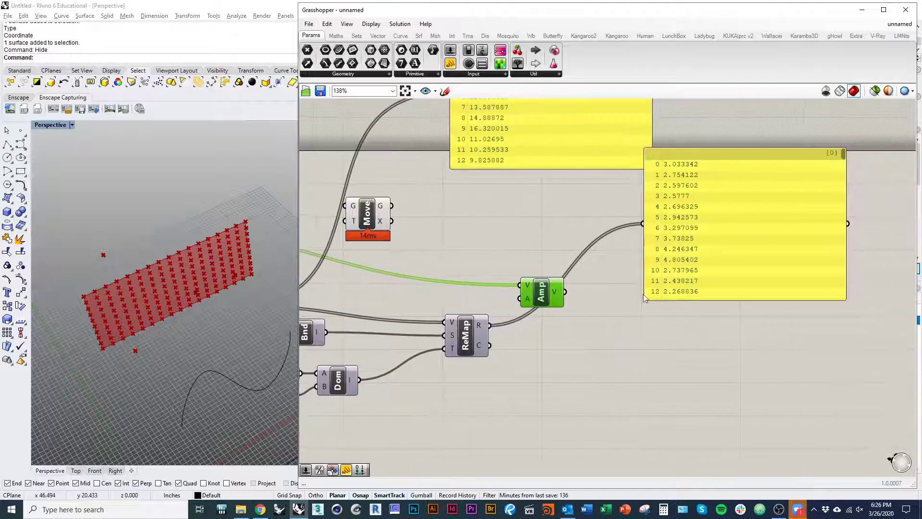
{"action": "left_click_drag", "start_coordinate": [691, 267], "coordinate": [724, 154]}
Connect ReMap's R output to the Amplitude component's A input and shift Amplitude slightly away from ReMap.
{"action": "right_click_drag", "start_coordinate": [537, 316], "coordinate": [602, 281]}
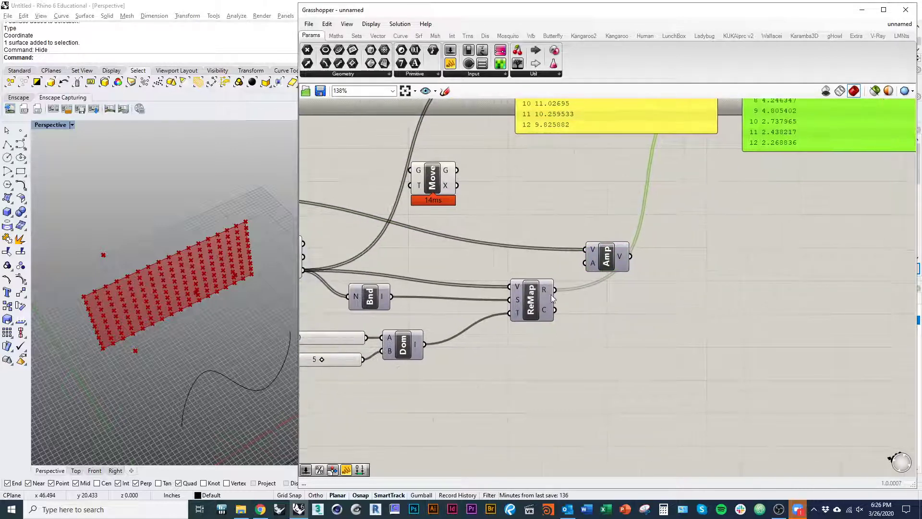
{"action": "mouse_move", "coordinate": [546, 292]}
{"action": "left_click_drag", "start_coordinate": [547, 292], "coordinate": [580, 269]}
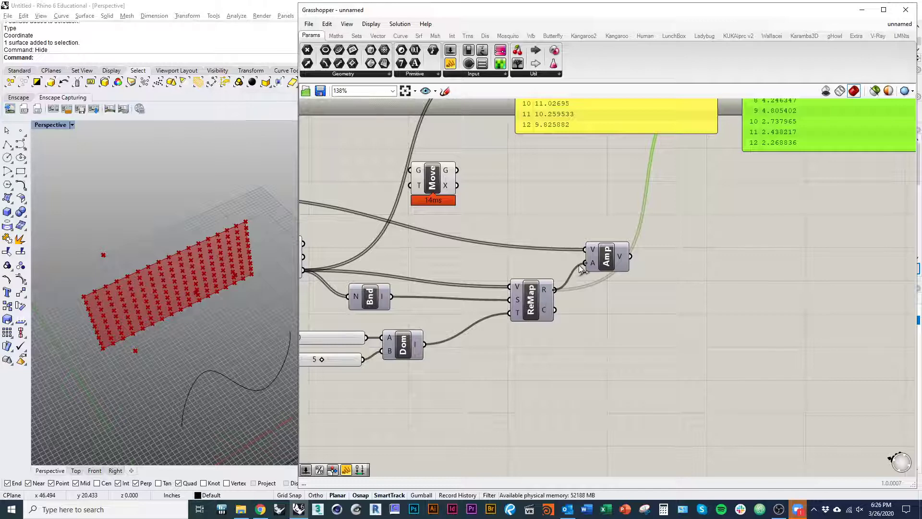
{"action": "mouse_move", "coordinate": [592, 265]}
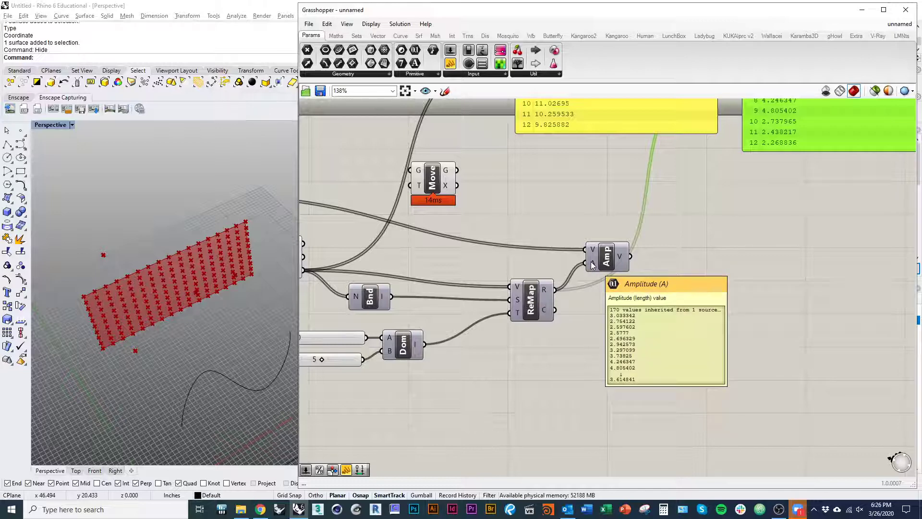
{"action": "left_click_drag", "start_coordinate": [613, 270], "coordinate": [639, 279]}
Place the Move component beyond Amplitude and connect the surface division's flattened P output to its G input.
{"action": "right_click_drag", "start_coordinate": [510, 254], "coordinate": [630, 315]}
{"action": "right_click_drag", "start_coordinate": [344, 281], "coordinate": [377, 250]}
{"action": "left_click_drag", "start_coordinate": [615, 243], "coordinate": [886, 277]}
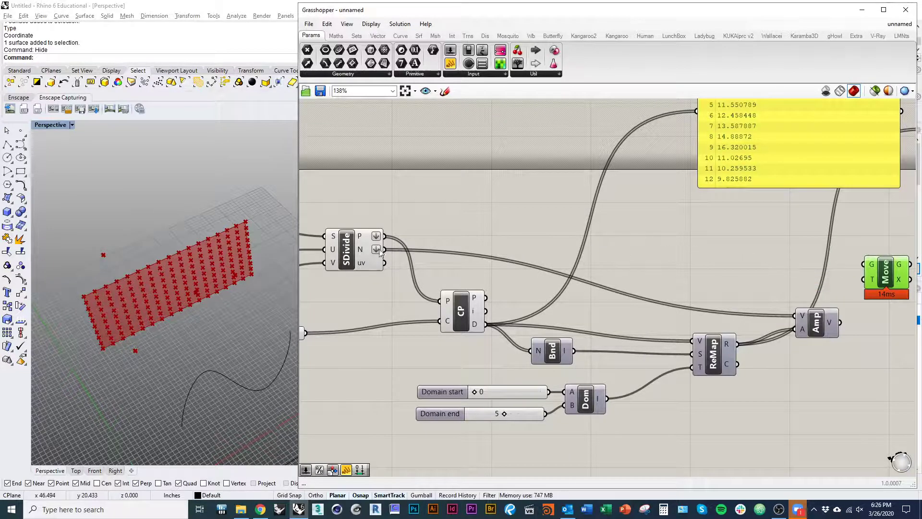
{"action": "mouse_move", "coordinate": [363, 239]}
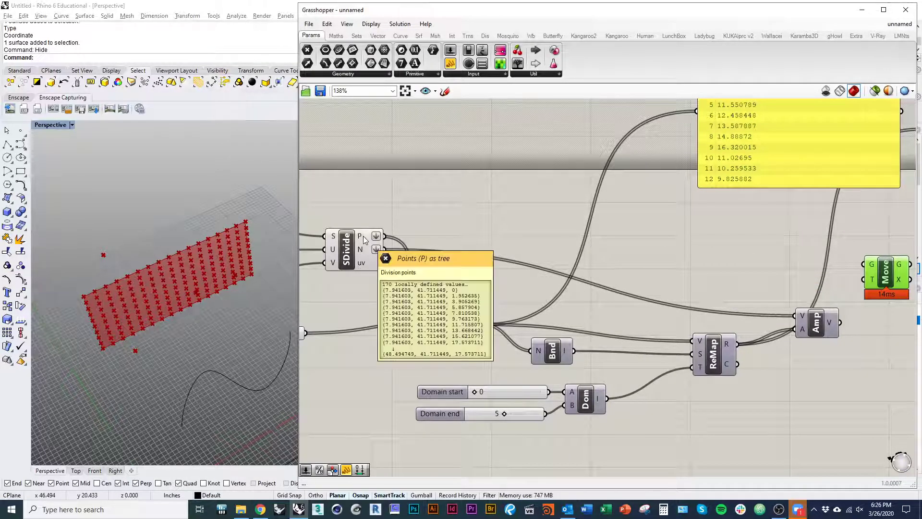
{"action": "left_click_drag", "start_coordinate": [384, 236], "coordinate": [863, 264]}
{"action": "right_click_drag", "start_coordinate": [850, 326], "coordinate": [693, 300]}
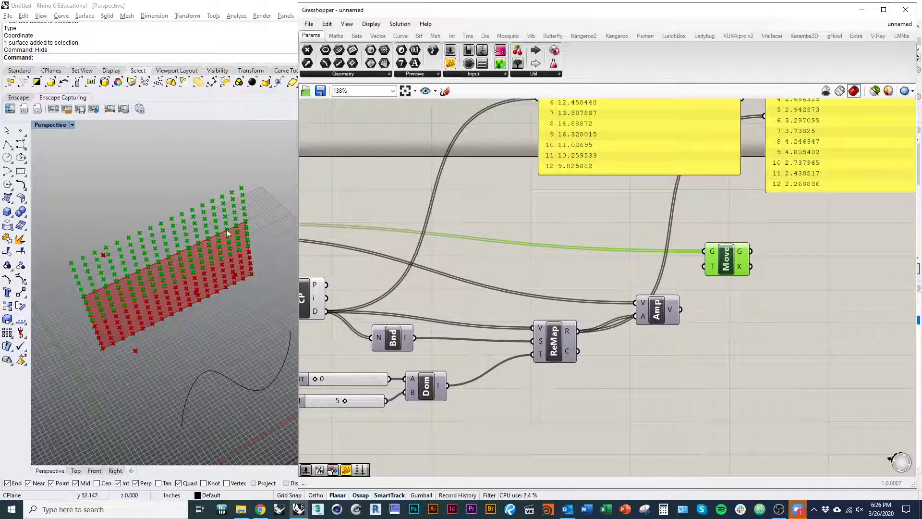
Connect the Amplitude V output to Move's T input and adjust the spacing of the two components.
{"action": "left_click_drag", "start_coordinate": [733, 273], "coordinate": [762, 282]}
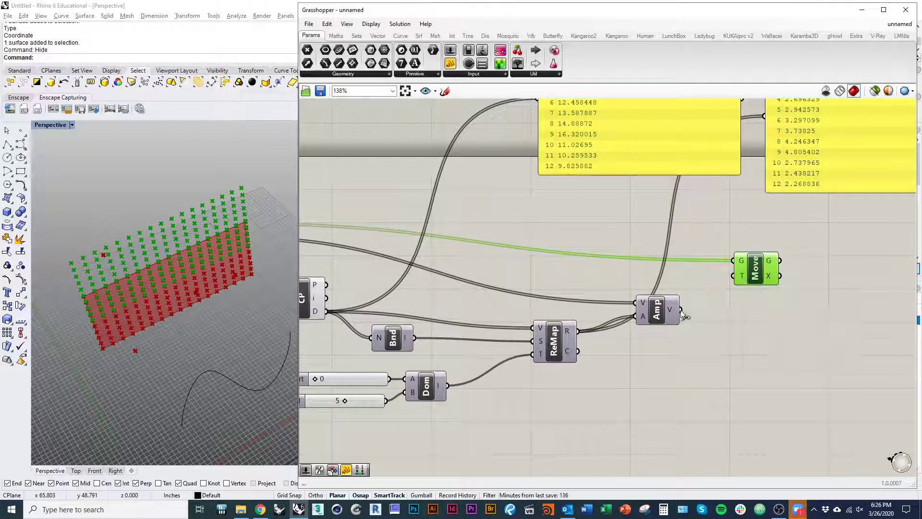
{"action": "left_click_drag", "start_coordinate": [680, 309], "coordinate": [732, 276]}
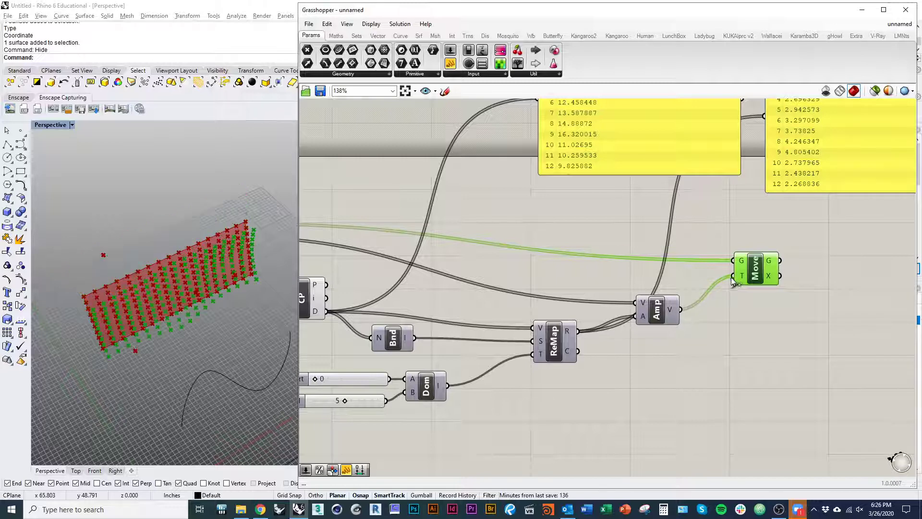
{"action": "left_click", "coordinate": [661, 314]}
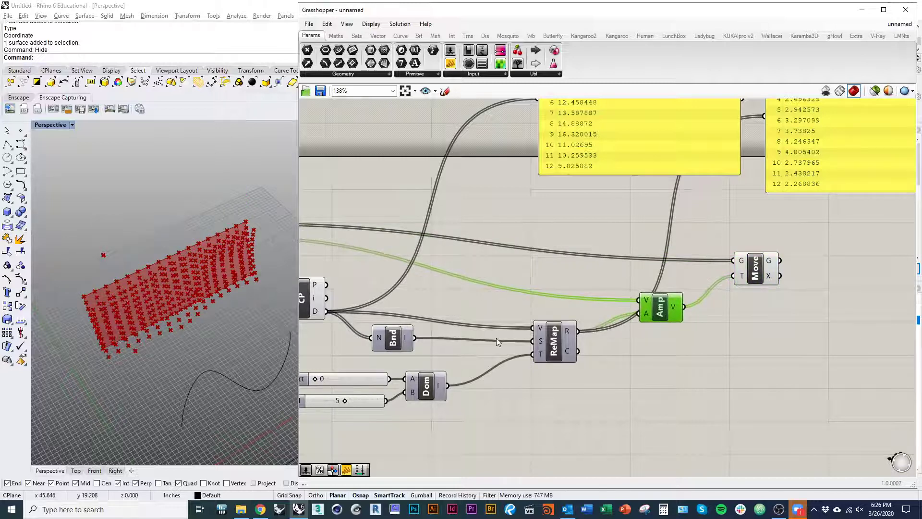
Examine the displaced points in the Rhino viewport, highlighting the surface, Closest Point and surface division components in turn.
{"action": "right_click_drag", "start_coordinate": [232, 368], "coordinate": [228, 271]}
{"action": "right_click_drag", "start_coordinate": [470, 300], "coordinate": [638, 329]}
{"action": "scroll", "coordinate": [638, 331], "scroll_direction": "down", "scroll_amount": 4}
{"action": "right_click_drag", "start_coordinate": [557, 356], "coordinate": [576, 368]}
{"action": "scroll", "coordinate": [601, 354], "scroll_direction": "up", "scroll_amount": 3}
{"action": "left_click", "coordinate": [234, 355]}
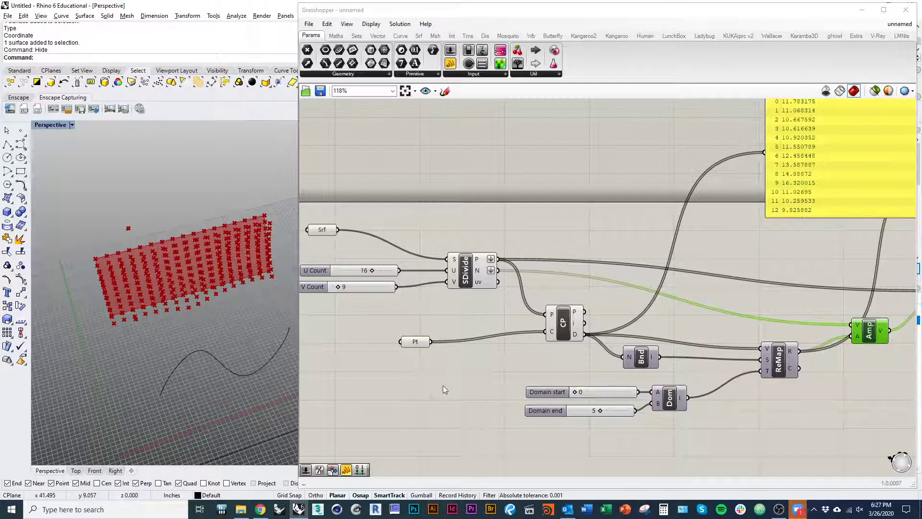
{"action": "left_click", "coordinate": [328, 232]}
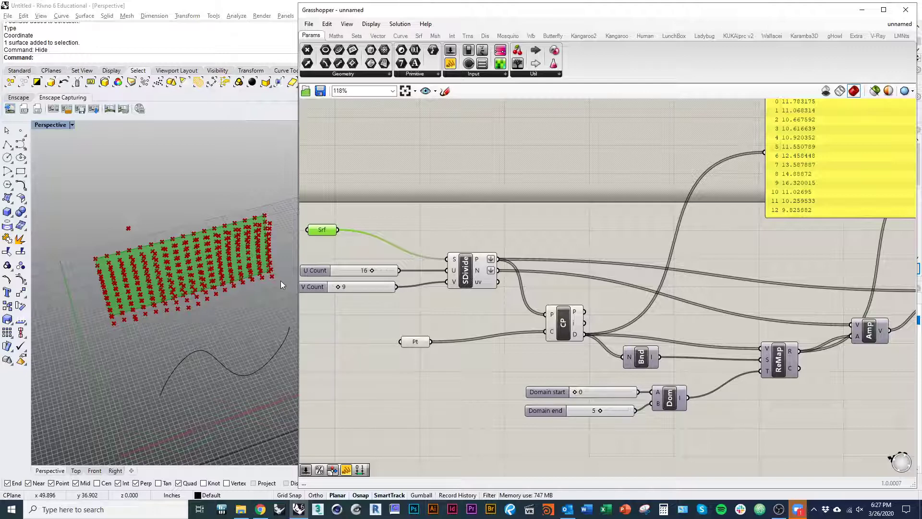
{"action": "scroll", "coordinate": [360, 136], "scroll_direction": "down", "scroll_amount": 2}
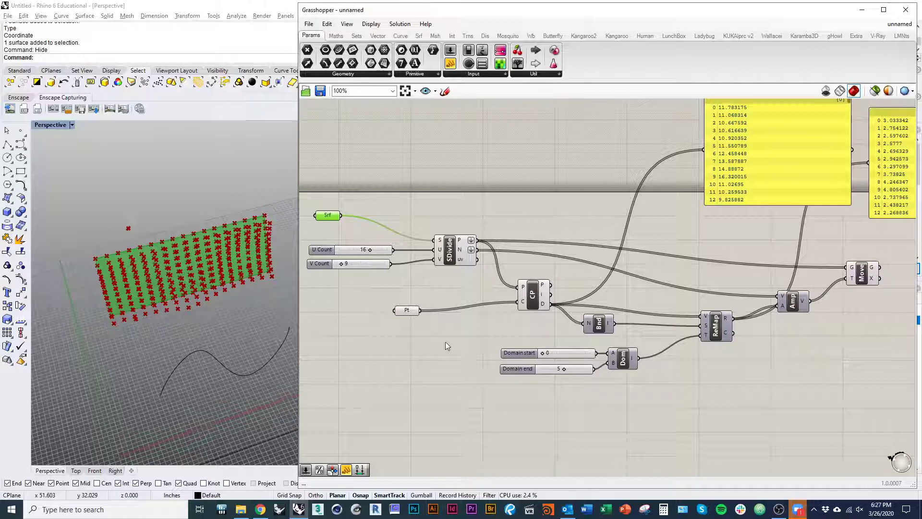
{"action": "right_click_drag", "start_coordinate": [249, 288], "coordinate": [259, 320]}
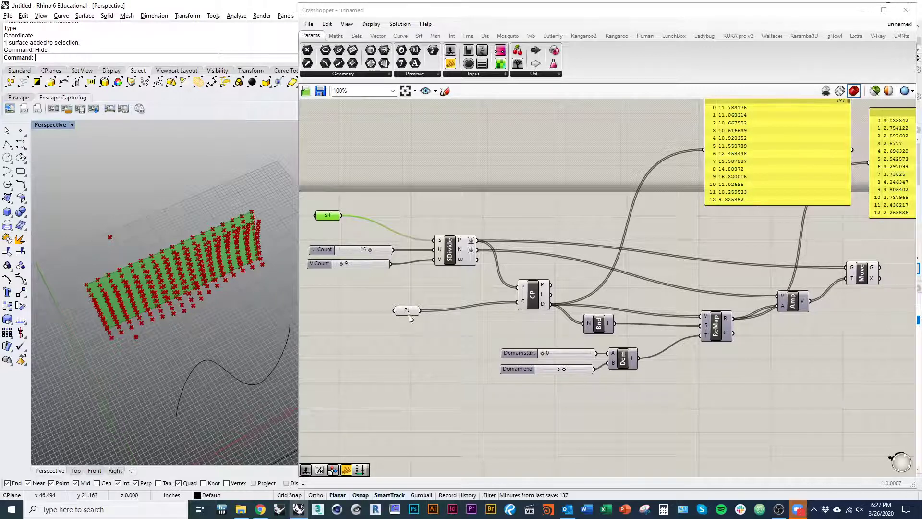
{"action": "mouse_move", "coordinate": [532, 298]}
{"action": "left_mouse_down"}
{"action": "mouse_move", "coordinate": [532, 307]}
{"action": "mouse_move", "coordinate": [543, 296]}
{"action": "left_mouse_up"}
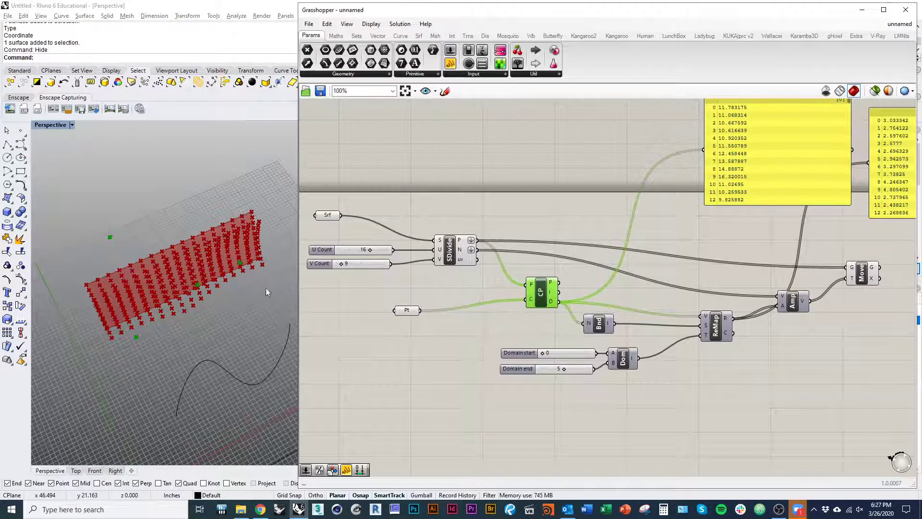
{"action": "left_click", "coordinate": [461, 265]}
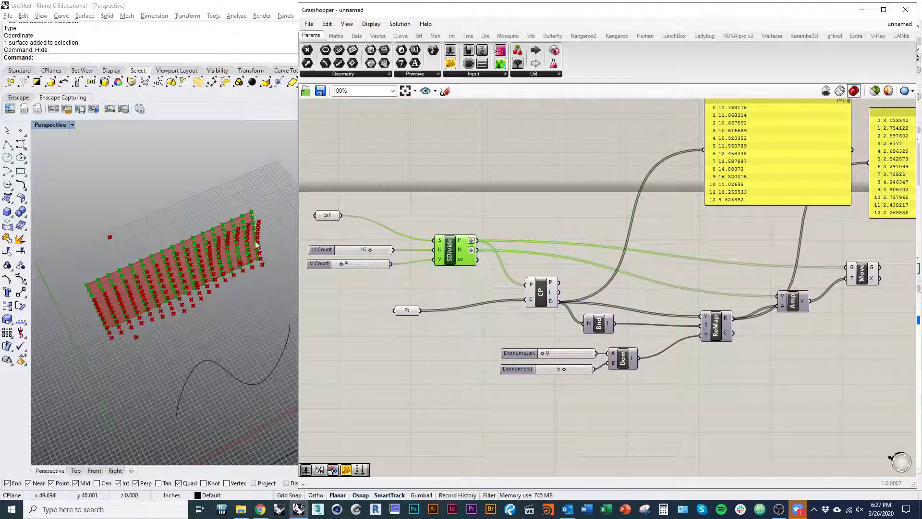
{"action": "left_click", "coordinate": [241, 321]}
{"action": "right_click_drag", "start_coordinate": [452, 329], "coordinate": [437, 336]}
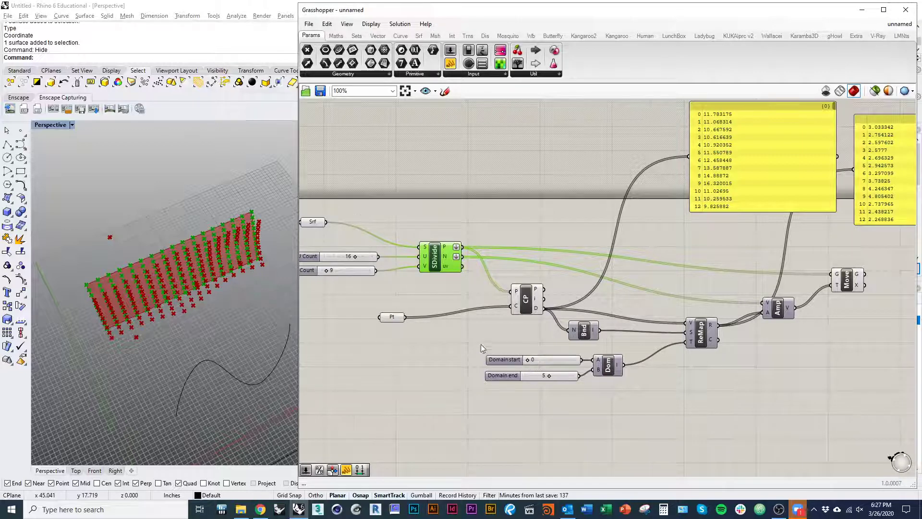
Set the surface division's U Count to 13 and V Count to 10, and view the displaced points from above.
{"action": "right_click_drag", "start_coordinate": [480, 344], "coordinate": [523, 362]}
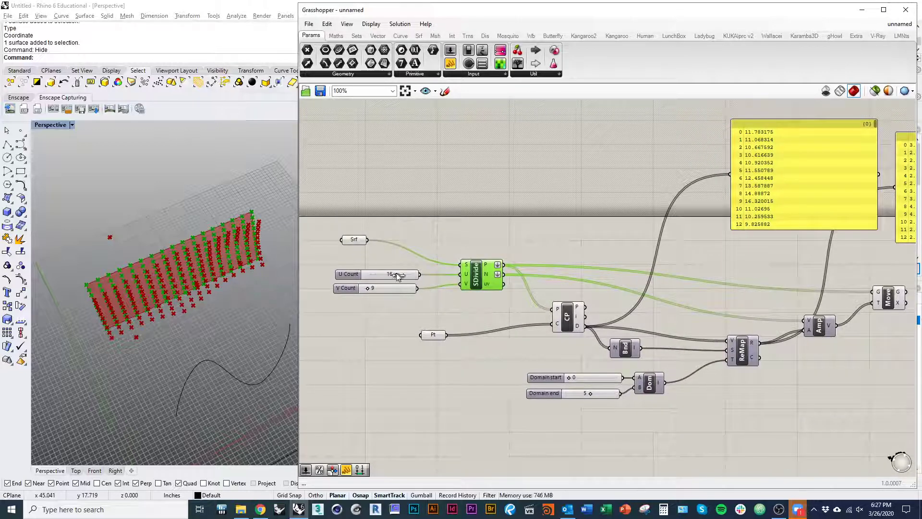
{"action": "left_click_drag", "start_coordinate": [397, 276], "coordinate": [368, 289]}
{"action": "right_click_drag", "start_coordinate": [232, 228], "coordinate": [245, 336]}
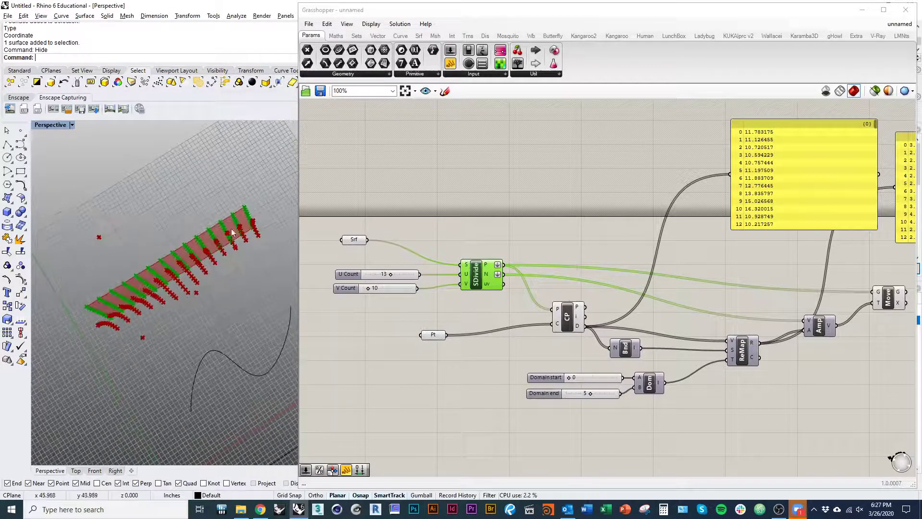
Select the Pt component's attractor points and shift the middle one in the Rhino viewport to test its effect on the displaced points.
{"action": "left_click", "coordinate": [433, 335]}
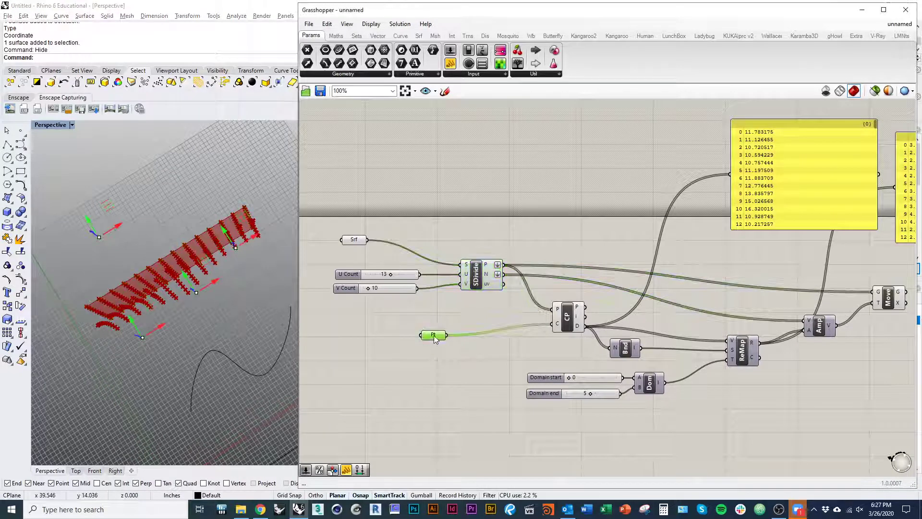
{"action": "mouse_move", "coordinate": [201, 298]}
{"action": "left_mouse_down"}
{"action": "mouse_move", "coordinate": [211, 315]}
{"action": "mouse_move", "coordinate": [177, 279]}
{"action": "mouse_move", "coordinate": [215, 299]}
{"action": "left_mouse_up"}
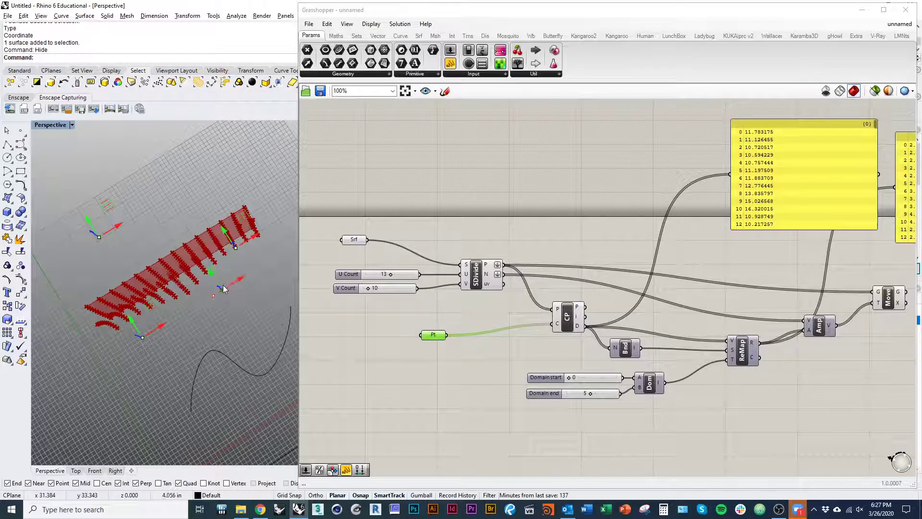
{"action": "right_click_drag", "start_coordinate": [223, 288], "coordinate": [232, 357]}
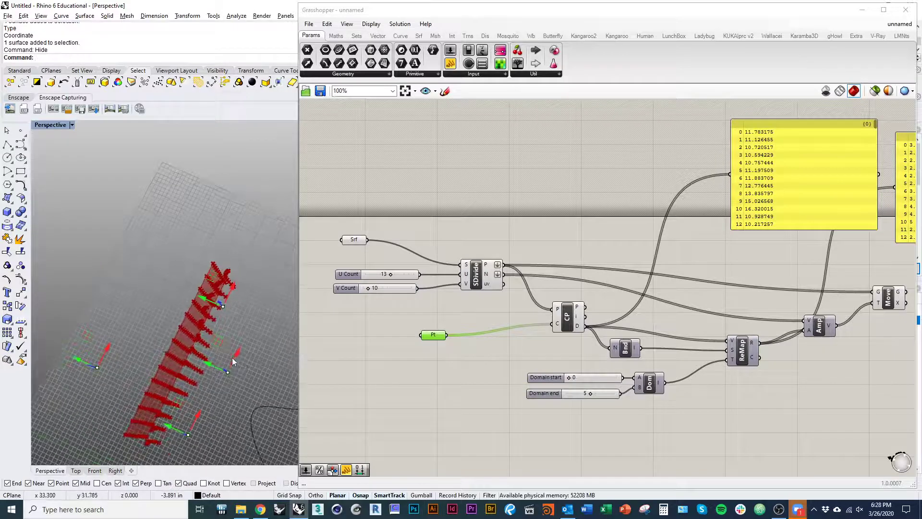
{"action": "mouse_move", "coordinate": [208, 365]}
{"action": "left_mouse_down"}
{"action": "mouse_move", "coordinate": [230, 340]}
{"action": "mouse_move", "coordinate": [205, 379]}
{"action": "left_mouse_up"}
{"action": "left_click", "coordinate": [469, 403]}
{"action": "right_click_drag", "start_coordinate": [455, 393], "coordinate": [446, 366]}
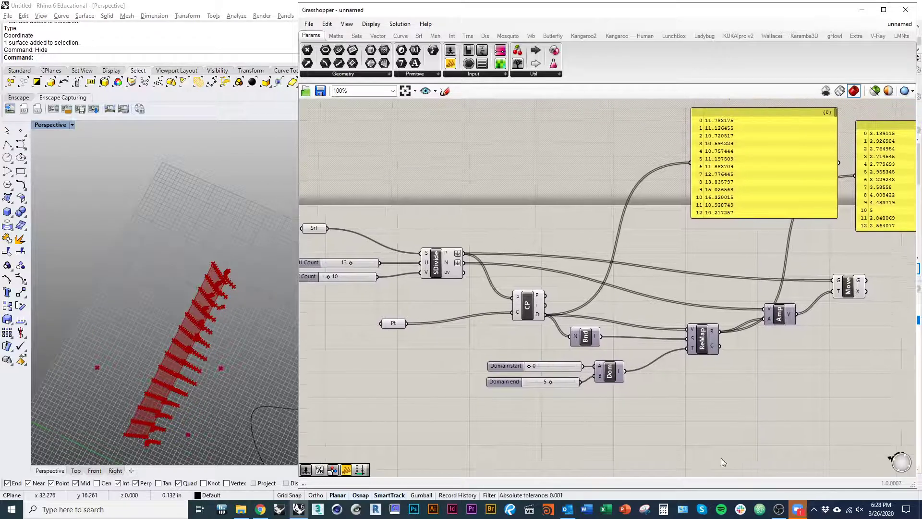
{"action": "right_click_drag", "start_coordinate": [612, 412], "coordinate": [635, 418]}
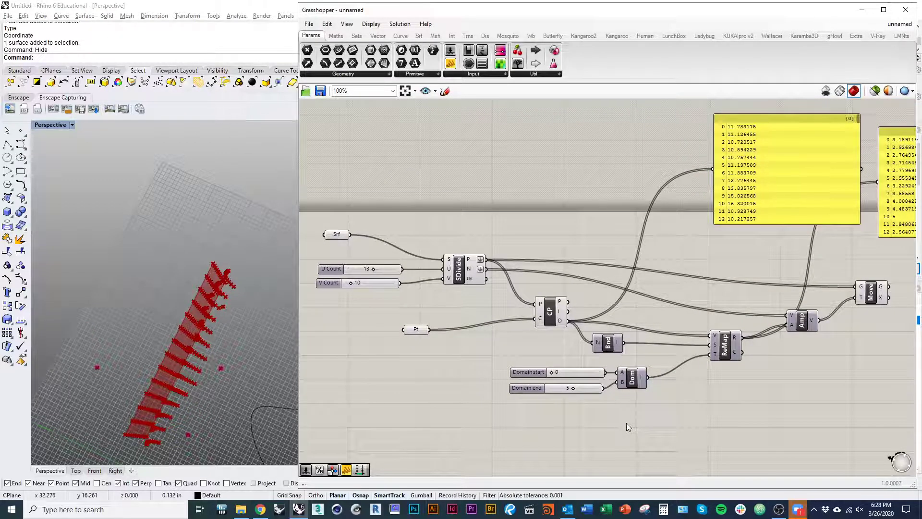
{"action": "right_click_drag", "start_coordinate": [240, 350], "coordinate": [172, 305]}
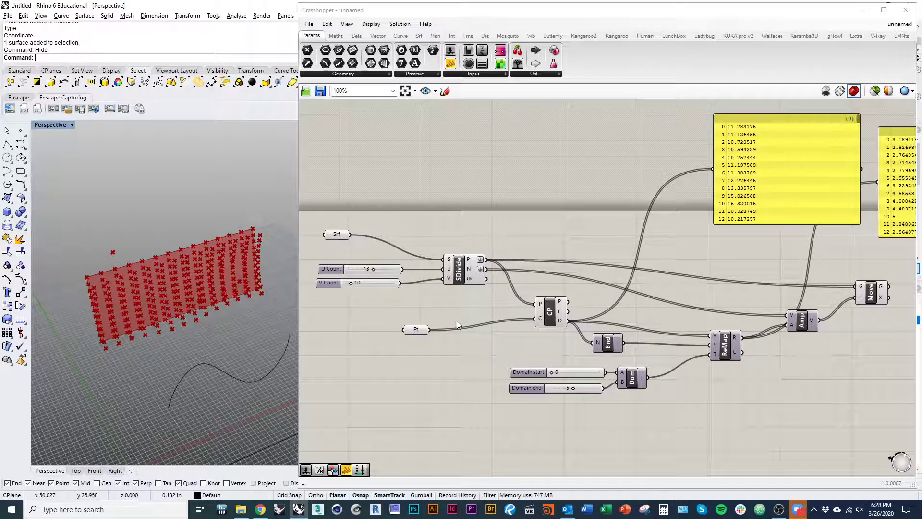
Turn off the preview of the surface division component and view only the displaced points against the surface.
{"action": "left_click", "coordinate": [468, 270]}
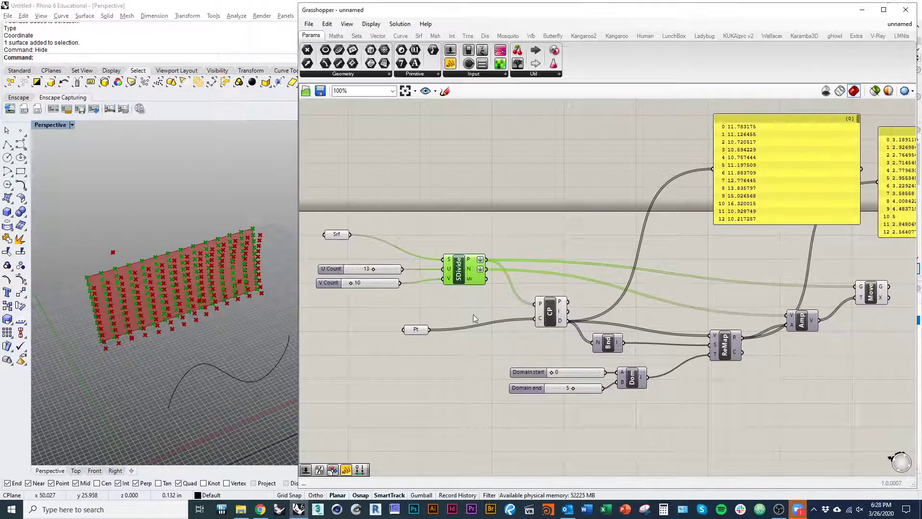
{"action": "right_click", "coordinate": [459, 278]}
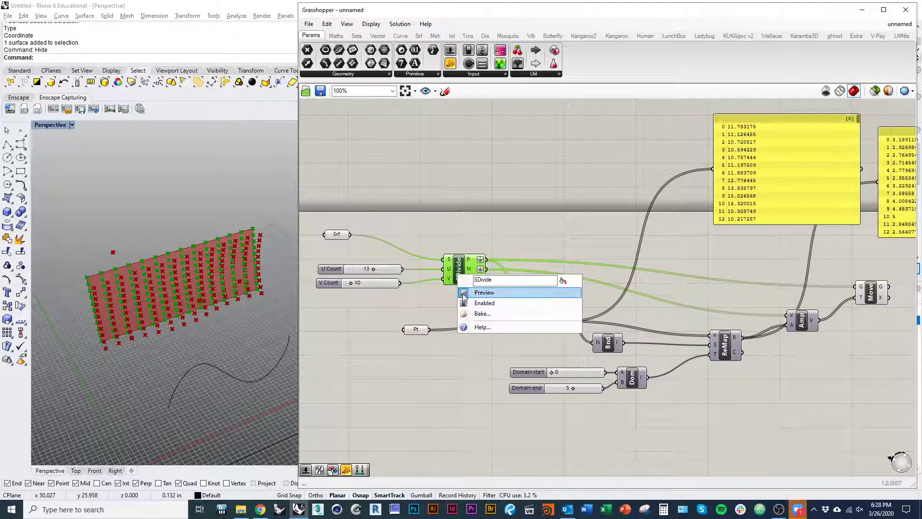
{"action": "left_click", "coordinate": [484, 292]}
{"action": "left_click", "coordinate": [483, 304]}
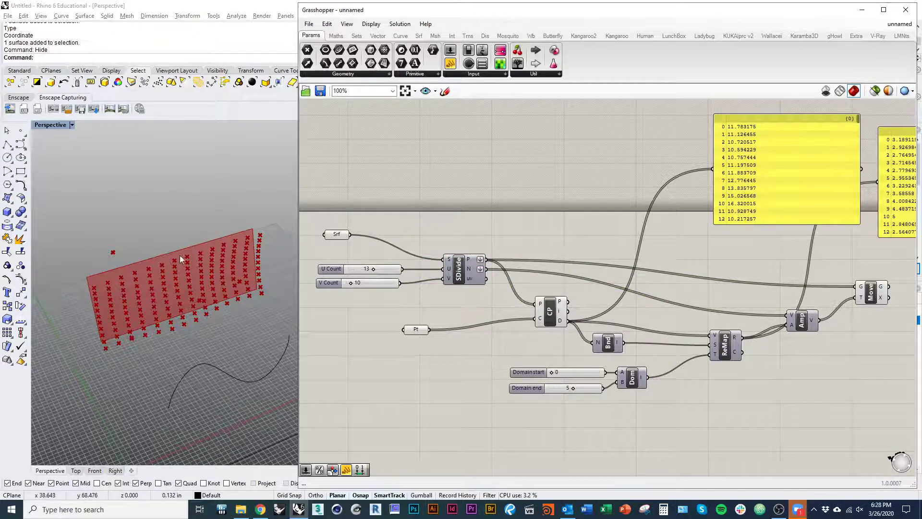
{"action": "mouse_move", "coordinate": [180, 255]}
{"action": "right_mouse_down"}
{"action": "mouse_move", "coordinate": [138, 329]}
{"action": "mouse_move", "coordinate": [191, 265]}
{"action": "right_mouse_up"}
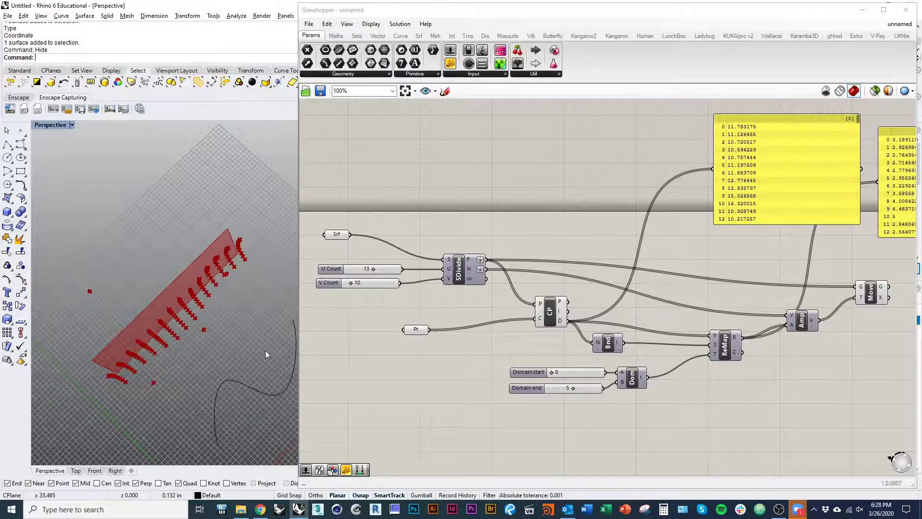
{"action": "left_click", "coordinate": [408, 356]}
{"action": "right_click_drag", "start_coordinate": [340, 360], "coordinate": [342, 368]}
Turn the surface division component's preview back on.
{"action": "left_click", "coordinate": [454, 282]}
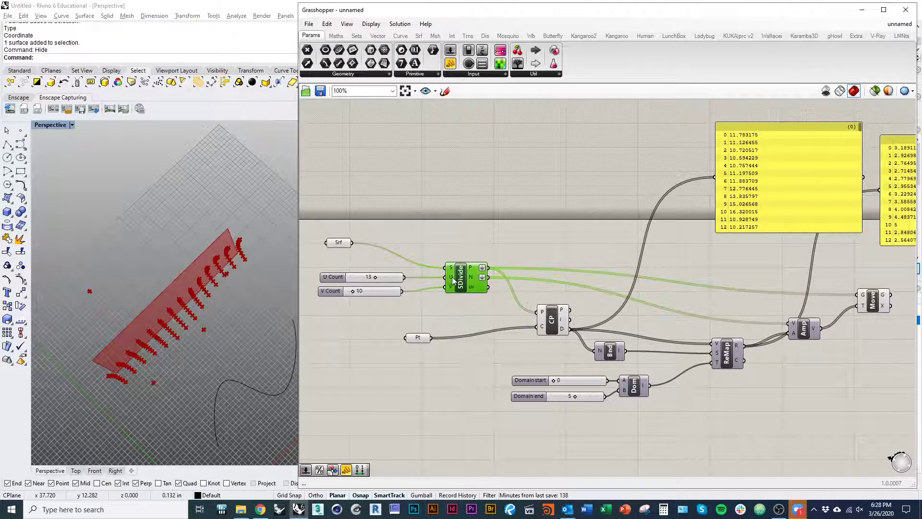
{"action": "right_click", "coordinate": [451, 276]}
{"action": "right_click", "coordinate": [465, 266]}
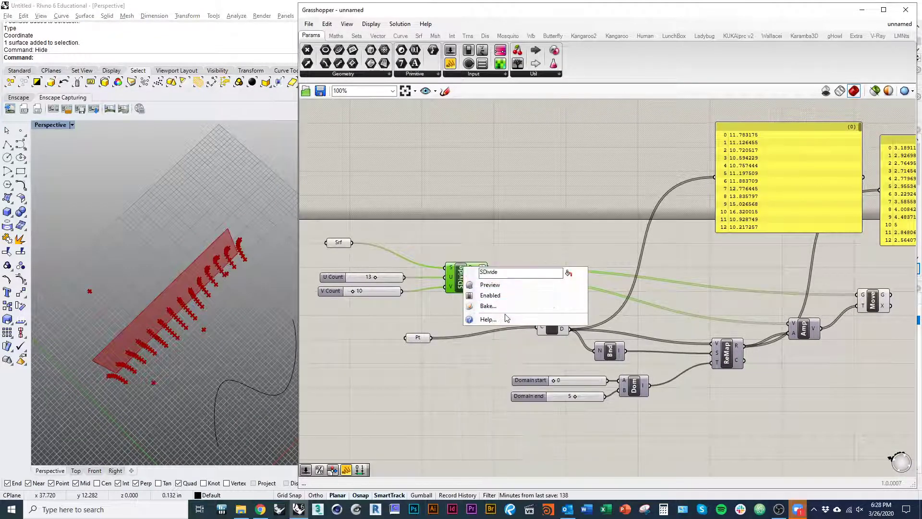
{"action": "left_click", "coordinate": [499, 284]}
{"action": "left_click", "coordinate": [445, 318]}
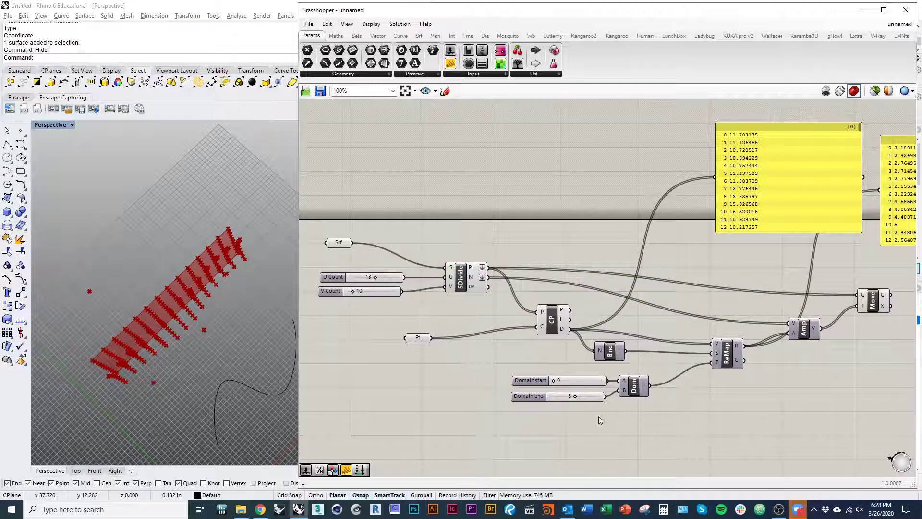
Turn off the preview of the Srf, surface division, Closest Point, Bounds and Domain components together, leaving the attractor and moved points shown.
{"action": "scroll", "coordinate": [598, 416], "scroll_direction": "down", "scroll_amount": 2}
{"action": "left_click_drag", "start_coordinate": [637, 451], "coordinate": [464, 262]}
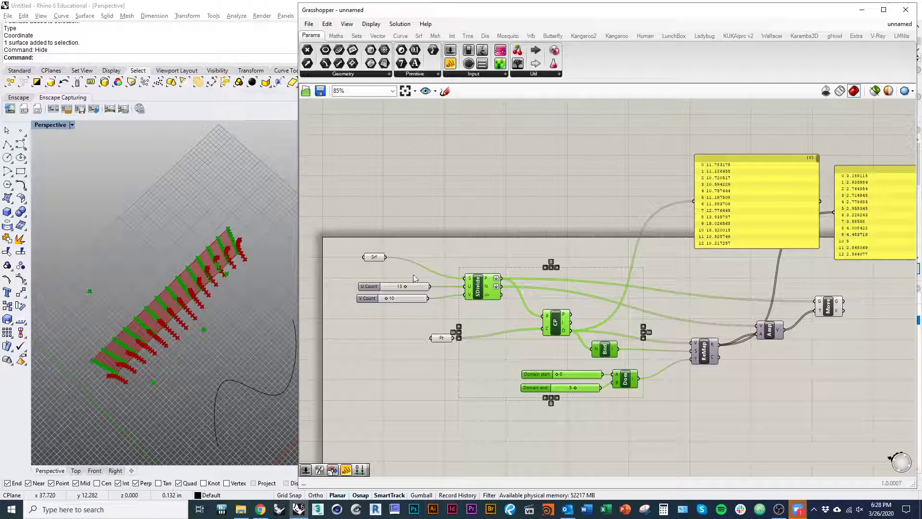
{"action": "left_click", "coordinate": [376, 259]}
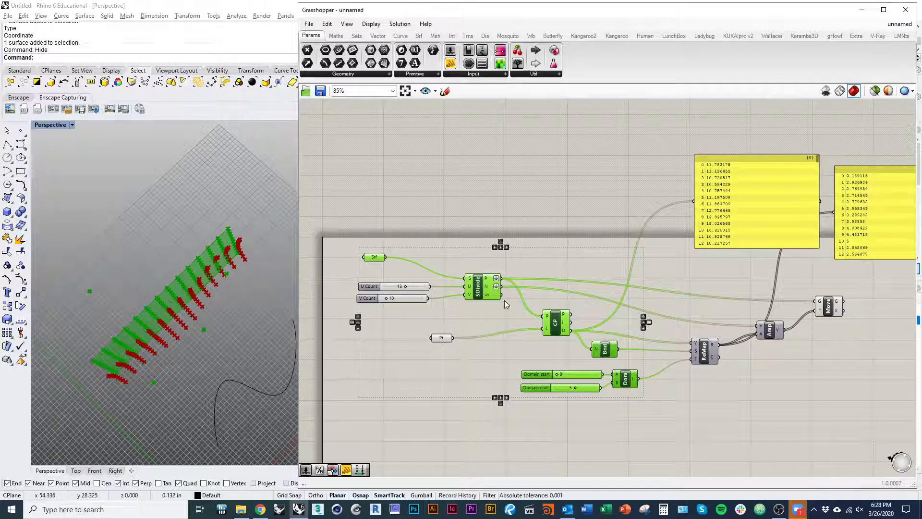
{"action": "right_click", "coordinate": [554, 214]}
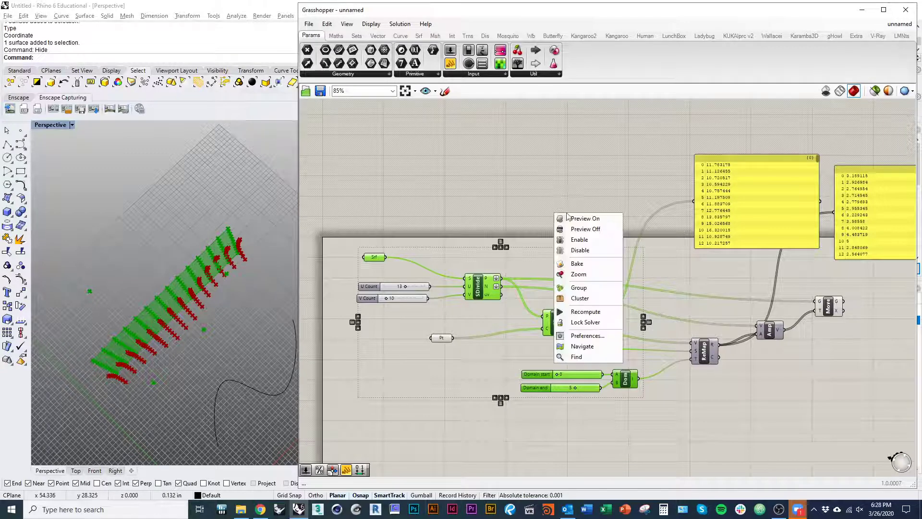
{"action": "left_click", "coordinate": [587, 230]}
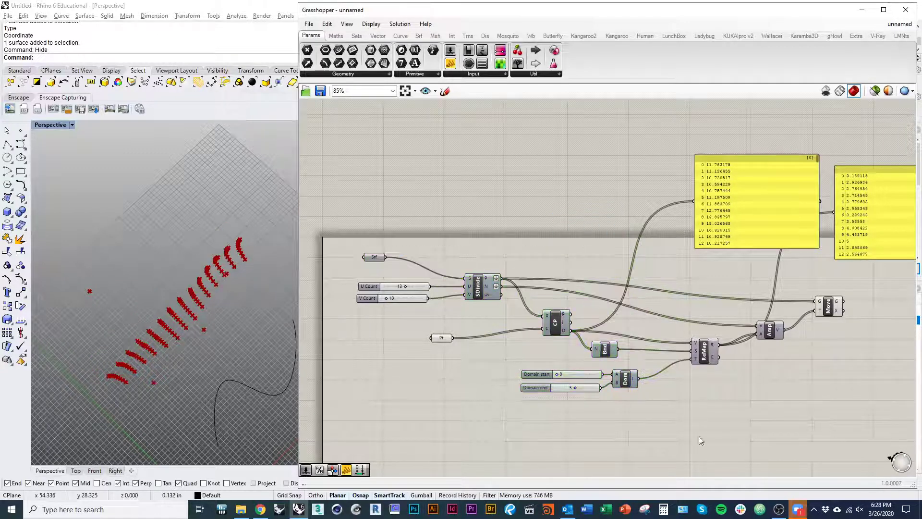
{"action": "right_click_drag", "start_coordinate": [260, 428], "coordinate": [227, 343]}
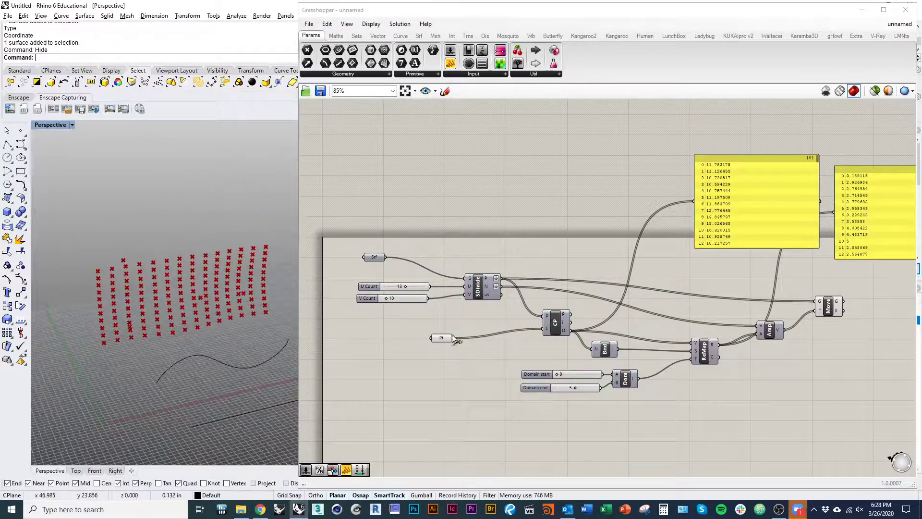
Set the surface division's U Count to 17 and view the denser displaced points from above.
{"action": "scroll", "coordinate": [513, 250], "scroll_direction": "up", "scroll_amount": 8}
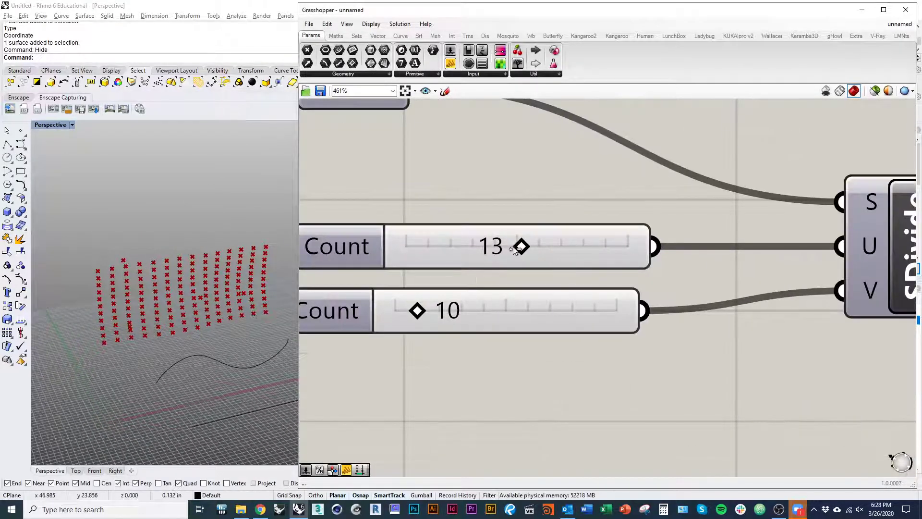
{"action": "left_click_drag", "start_coordinate": [514, 250], "coordinate": [555, 248]}
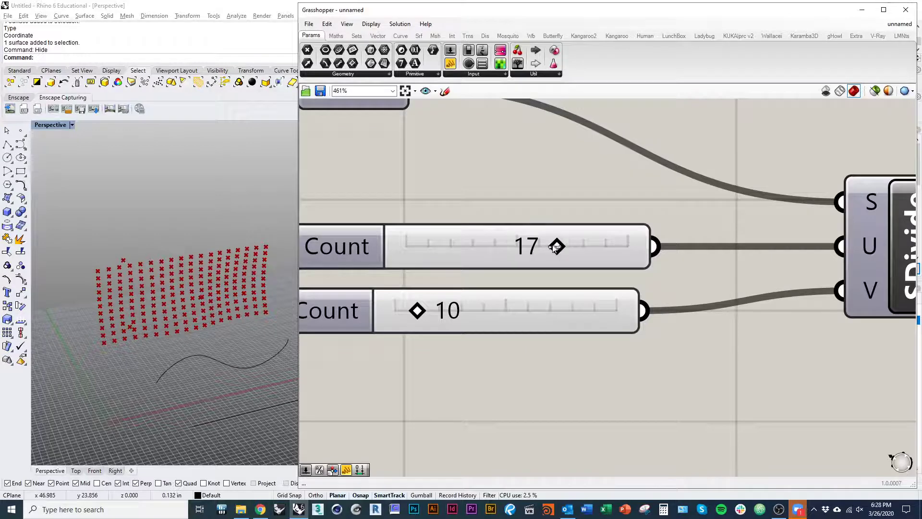
{"action": "right_click_drag", "start_coordinate": [216, 308], "coordinate": [281, 324]}
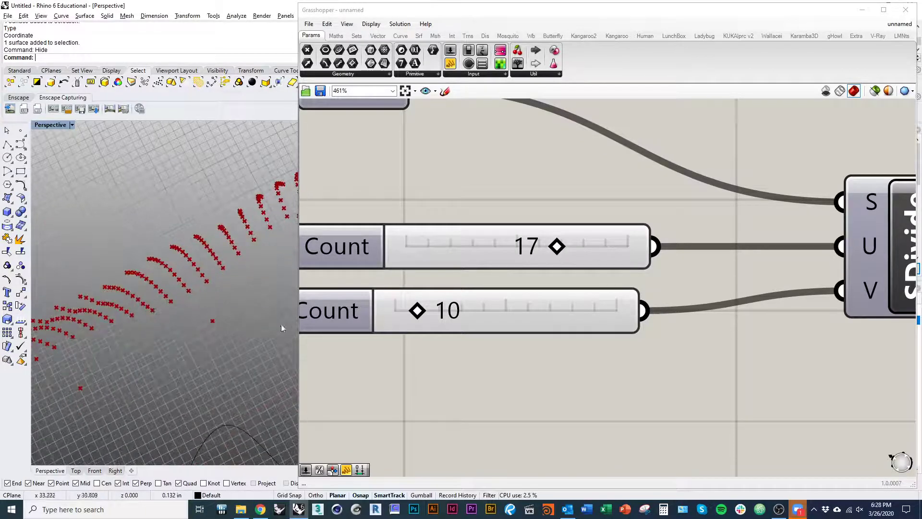
Set the Domain end slider to 8 and orbit around the displaced points to check the stronger displacement.
{"action": "scroll", "coordinate": [712, 341], "scroll_direction": "down", "scroll_amount": 5}
{"action": "scroll", "coordinate": [711, 370], "scroll_direction": "up", "scroll_amount": 4}
{"action": "left_click_drag", "start_coordinate": [696, 375], "coordinate": [748, 374]}
{"action": "right_click_drag", "start_coordinate": [269, 372], "coordinate": [191, 344]}
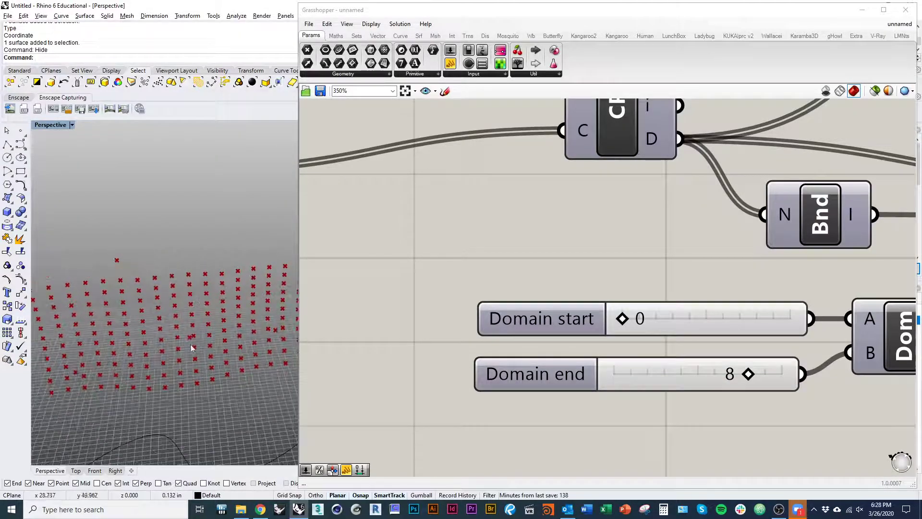
{"action": "mouse_move", "coordinate": [176, 267]}
{"action": "right_mouse_down"}
{"action": "mouse_move", "coordinate": [214, 344]}
{"action": "mouse_move", "coordinate": [207, 351]}
{"action": "right_mouse_up"}
Examine the displaced points from several angles and review the definition from the domain sliders through Bounds and ReMap to Move.
{"action": "scroll", "coordinate": [459, 271], "scroll_direction": "down", "scroll_amount": 4}
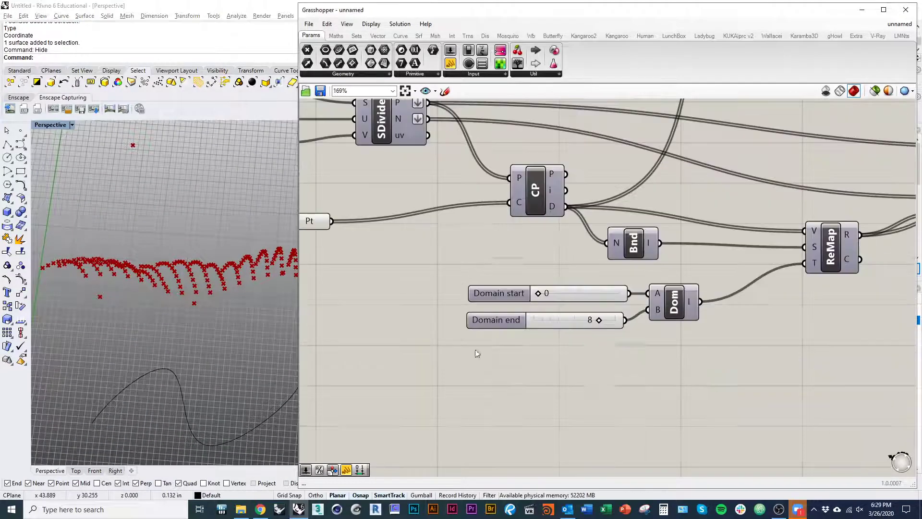
{"action": "right_click_drag", "start_coordinate": [627, 379], "coordinate": [535, 321]}
{"action": "scroll", "coordinate": [535, 321], "scroll_direction": "down", "scroll_amount": 2}
{"action": "mouse_move", "coordinate": [259, 336]}
{"action": "right_mouse_down"}
{"action": "mouse_move", "coordinate": [221, 329]}
{"action": "mouse_move", "coordinate": [244, 365]}
{"action": "mouse_move", "coordinate": [245, 326]}
{"action": "right_mouse_up"}
{"action": "right_click_drag", "start_coordinate": [549, 331], "coordinate": [566, 347]}
{"action": "right_click_drag", "start_coordinate": [240, 326], "coordinate": [315, 247]}
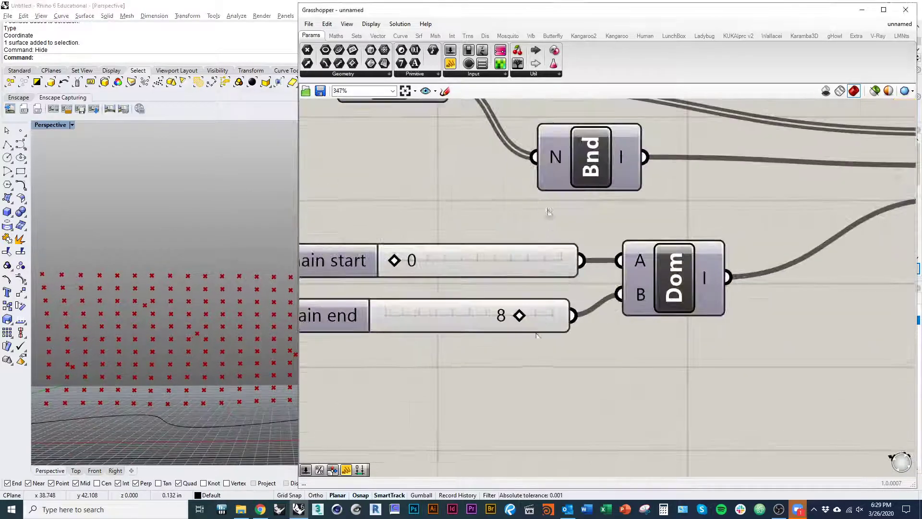
{"action": "scroll", "coordinate": [533, 294], "scroll_direction": "up", "scroll_amount": 6}
{"action": "right_click_drag", "start_coordinate": [409, 311], "coordinate": [390, 288]}
{"action": "scroll", "coordinate": [417, 319], "scroll_direction": "down", "scroll_amount": 3}
{"action": "right_click_drag", "start_coordinate": [715, 332], "coordinate": [516, 273]}
{"action": "scroll", "coordinate": [467, 259], "scroll_direction": "down", "scroll_amount": 2}
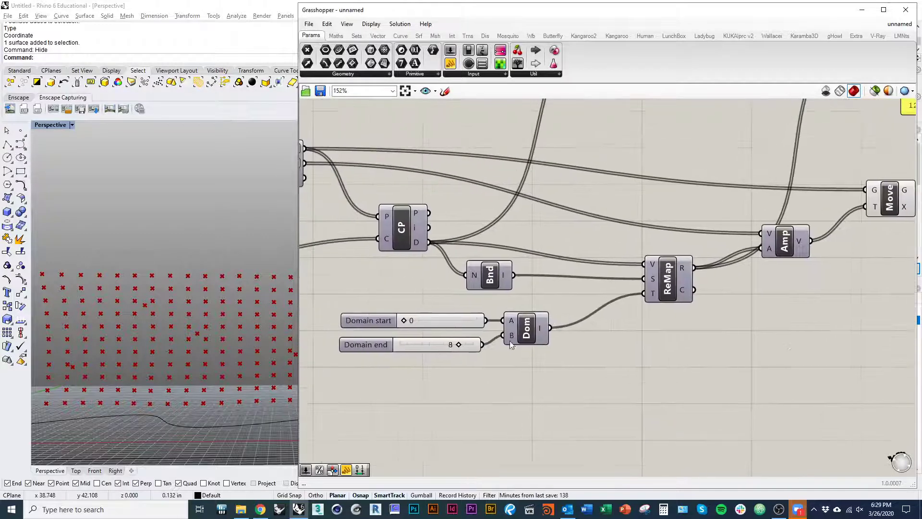
Reverse the target domain by wiring the 8 slider to Domain's A input and the 0 slider to B, then arrange the sliders accordingly.
{"action": "left_click", "coordinate": [426, 338]}
{"action": "left_click_drag", "start_coordinate": [427, 336], "coordinate": [427, 334]}
{"action": "left_click", "coordinate": [435, 320]}
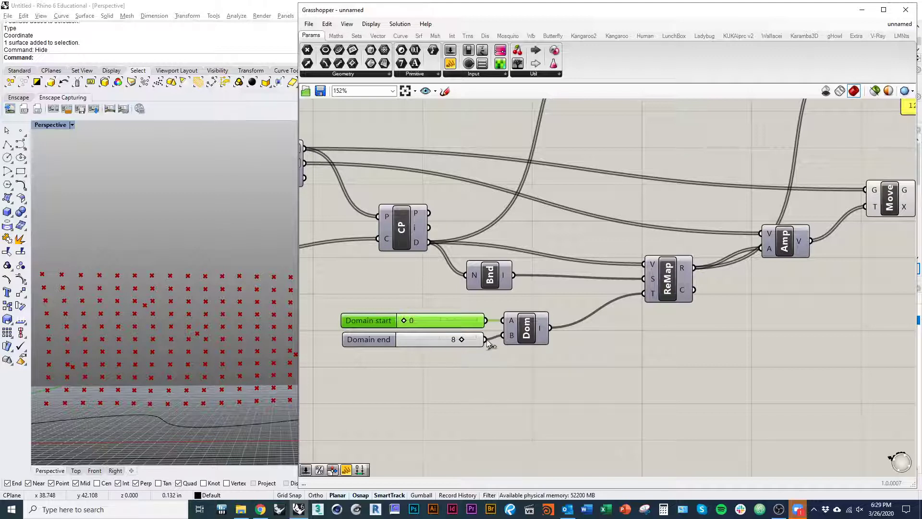
{"action": "left_click_drag", "start_coordinate": [486, 339], "coordinate": [505, 319]}
{"action": "left_click_drag", "start_coordinate": [429, 340], "coordinate": [420, 321]}
{"action": "left_click_drag", "start_coordinate": [476, 320], "coordinate": [503, 334]}
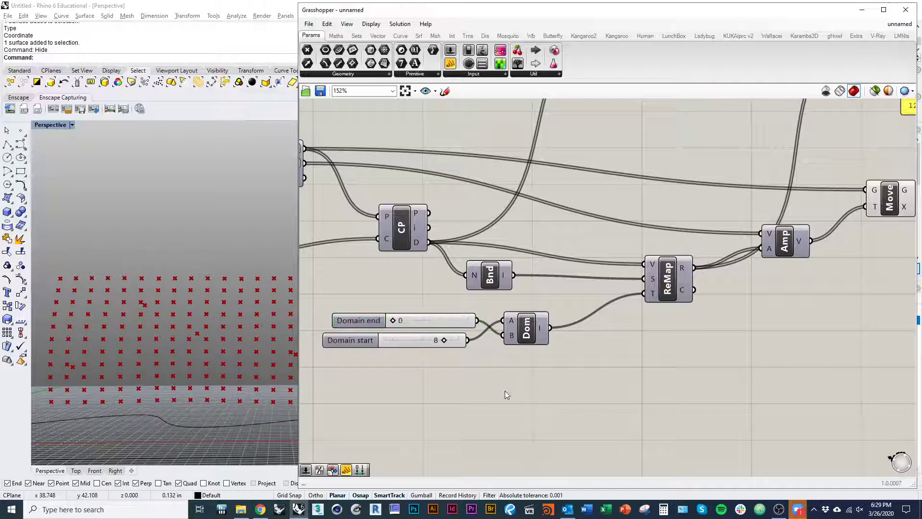
{"action": "right_click_drag", "start_coordinate": [511, 363], "coordinate": [565, 365]}
{"action": "left_click_drag", "start_coordinate": [504, 325], "coordinate": [493, 363]}
{"action": "left_click", "coordinate": [549, 360]}
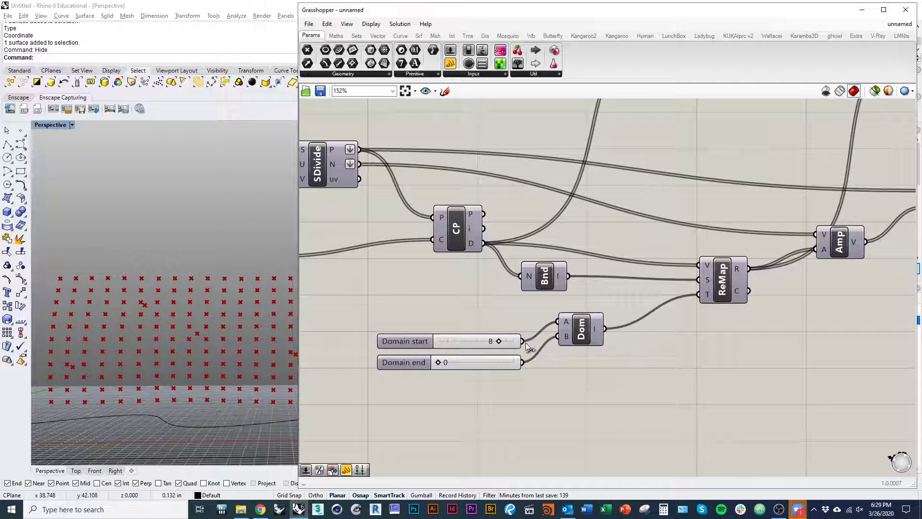
Disconnect the 8 slider from Domain's A input and add it, Closest Point's D and the surface division's N as extra sources to B.
{"action": "left_click_drag", "start_coordinate": [522, 342], "coordinate": [558, 321]}
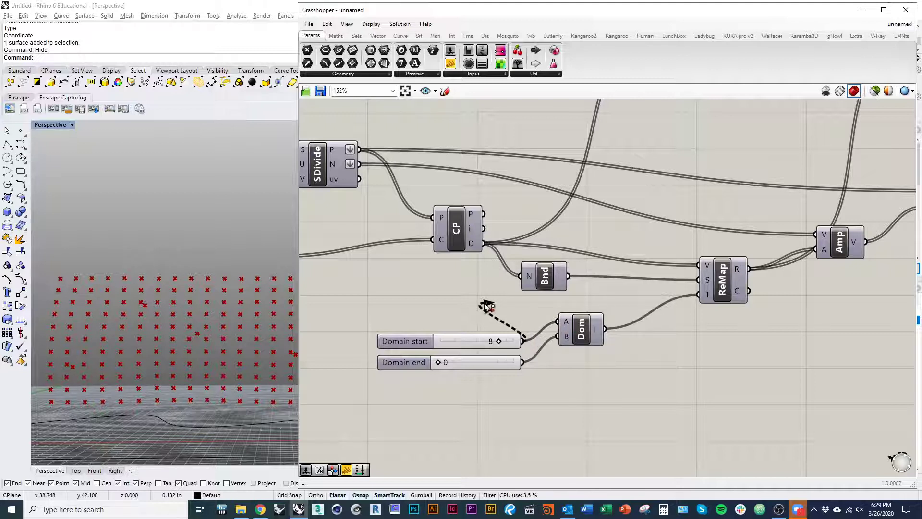
{"action": "left_click_drag", "start_coordinate": [522, 341], "coordinate": [543, 390]}
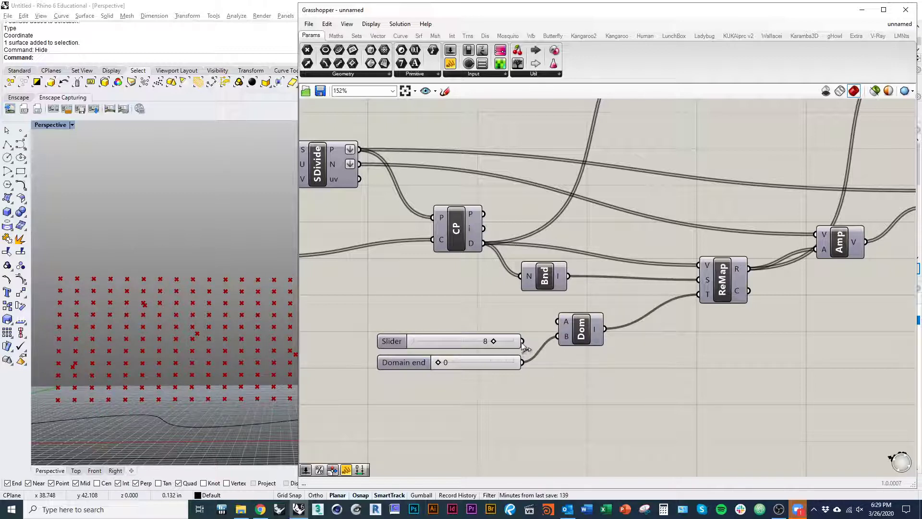
{"action": "left_click_drag", "start_coordinate": [522, 341], "coordinate": [558, 336]}
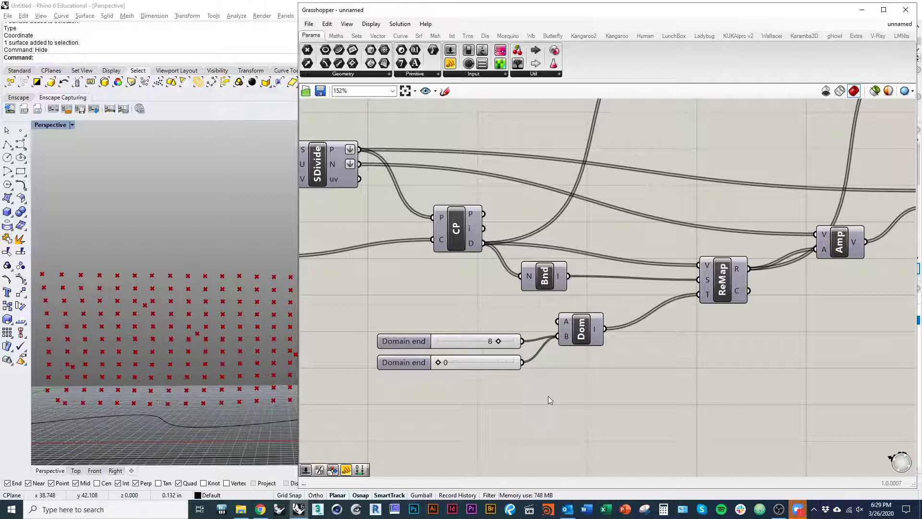
{"action": "left_click_drag", "start_coordinate": [483, 244], "coordinate": [559, 336], "text": "shift"}
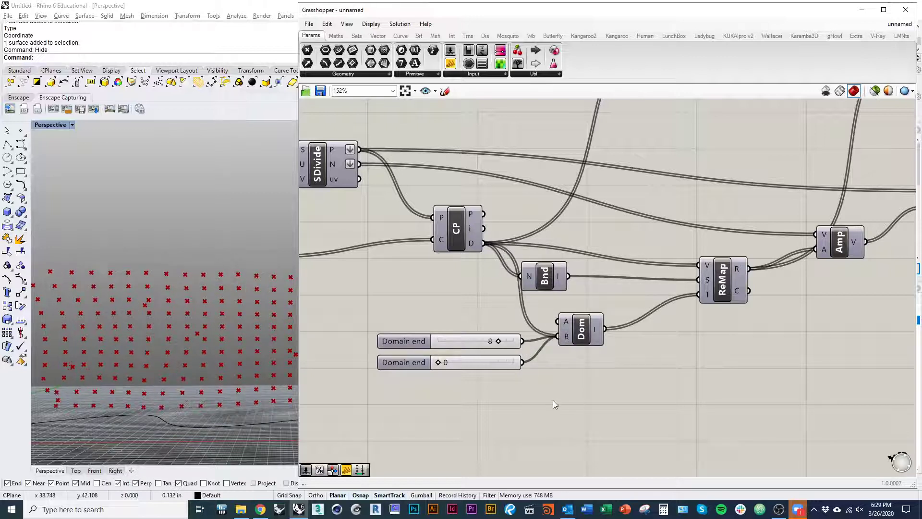
{"action": "left_click_drag", "start_coordinate": [356, 178], "coordinate": [558, 336], "text": "shift"}
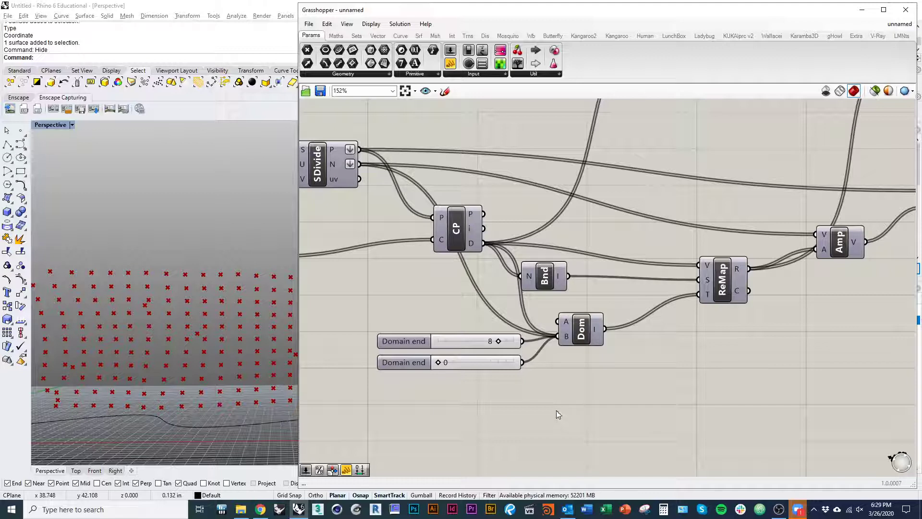
Disconnect all sources from Domain's B, wire the 8 slider to A and the 0 slider to B, and align both sliders beside Domain.
{"action": "right_click", "coordinate": [566, 338]}
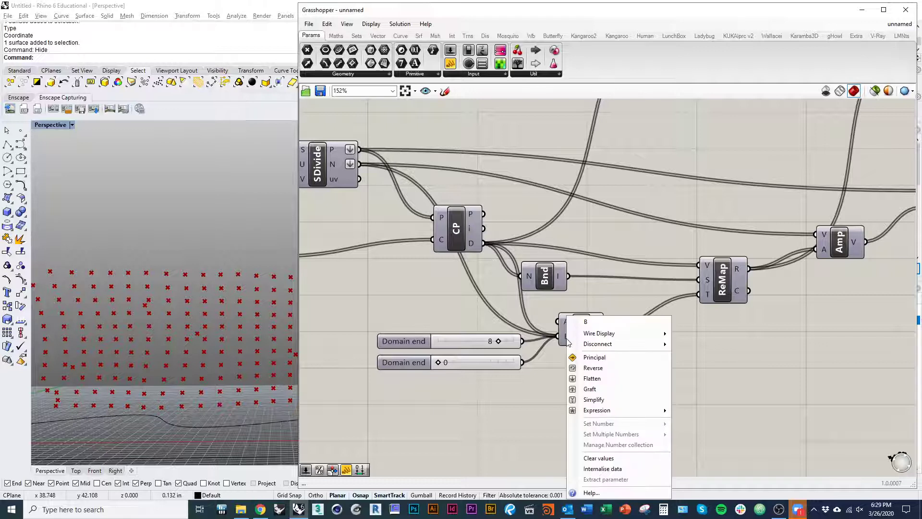
{"action": "mouse_move", "coordinate": [622, 348]}
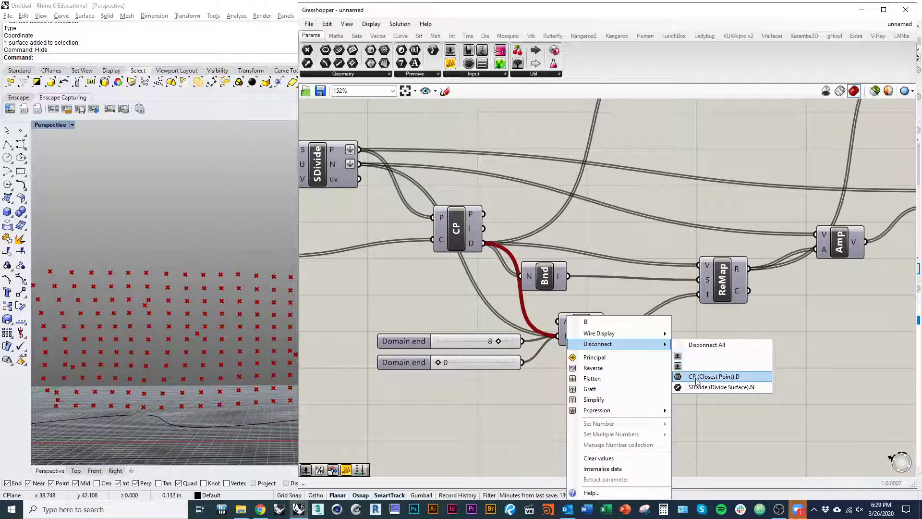
{"action": "left_click", "coordinate": [704, 345]}
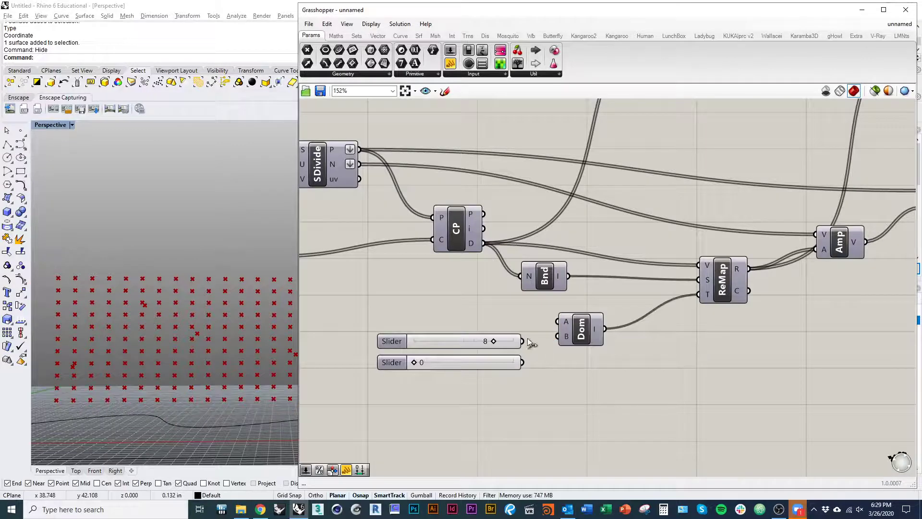
{"action": "left_click_drag", "start_coordinate": [523, 341], "coordinate": [558, 322]}
{"action": "left_click_drag", "start_coordinate": [522, 369], "coordinate": [523, 368]}
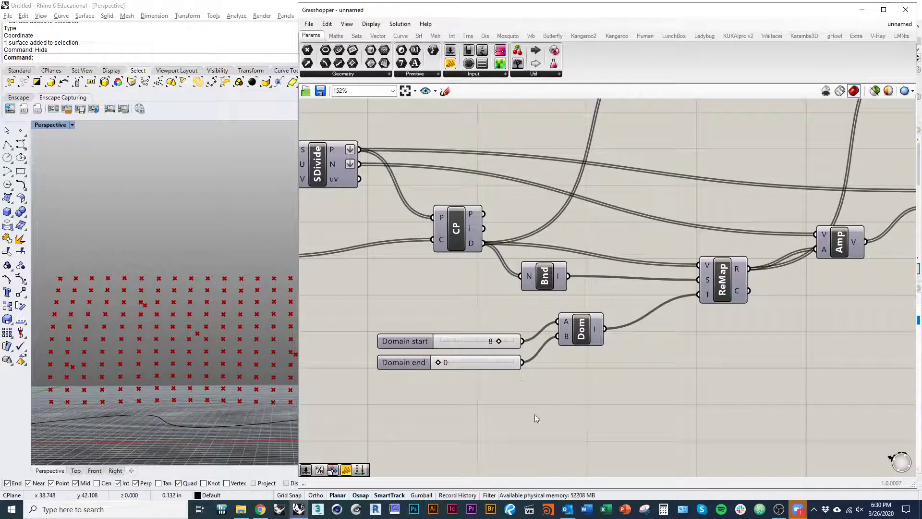
{"action": "left_click_drag", "start_coordinate": [447, 423], "coordinate": [422, 317]}
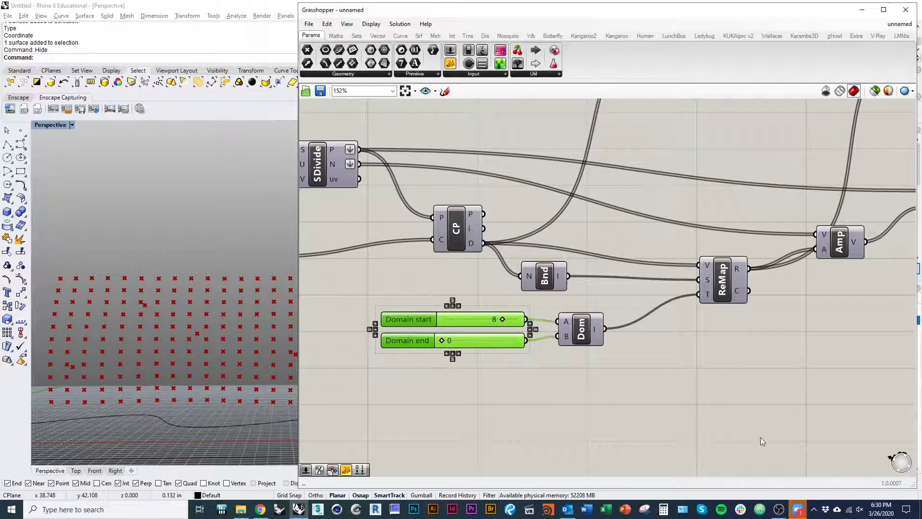
Check the displaced points from another angle and set the Domain start slider to 6.
{"action": "right_click_drag", "start_coordinate": [760, 438], "coordinate": [693, 472]}
{"action": "scroll", "coordinate": [555, 345], "scroll_direction": "down", "scroll_amount": 2}
{"action": "right_click_drag", "start_coordinate": [571, 382], "coordinate": [526, 382]}
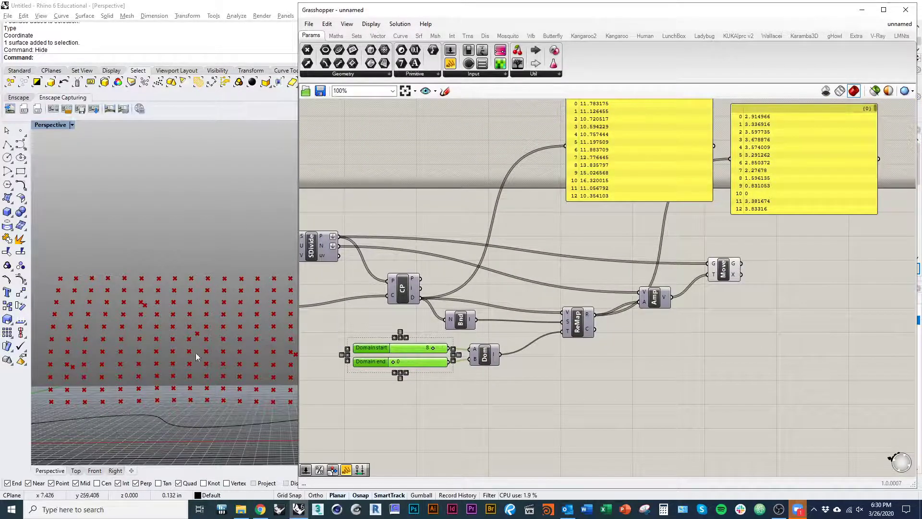
{"action": "right_click_drag", "start_coordinate": [196, 357], "coordinate": [264, 403]}
{"action": "right_click_drag", "start_coordinate": [544, 346], "coordinate": [586, 357]}
{"action": "right_click_drag", "start_coordinate": [223, 355], "coordinate": [236, 316]}
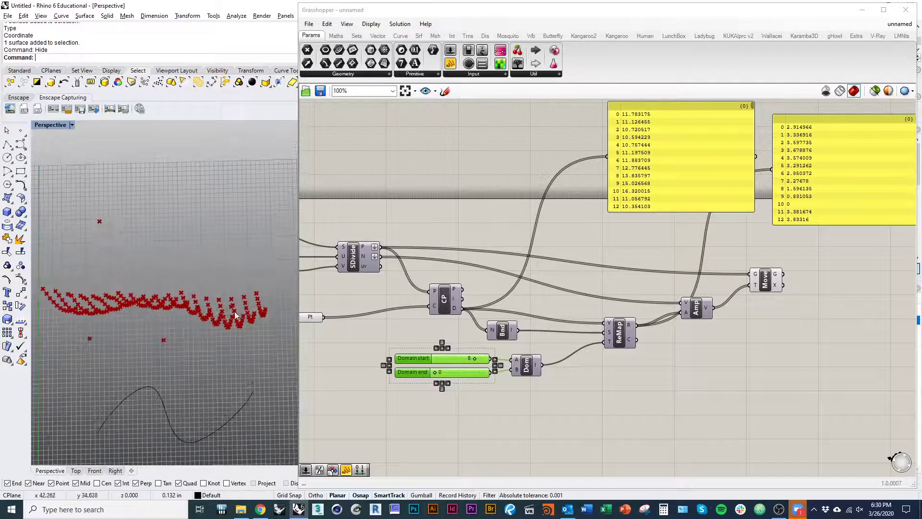
{"action": "left_click", "coordinate": [442, 331]}
{"action": "right_click_drag", "start_coordinate": [441, 332], "coordinate": [535, 356]}
{"action": "scroll", "coordinate": [543, 403], "scroll_direction": "up", "scroll_amount": 6}
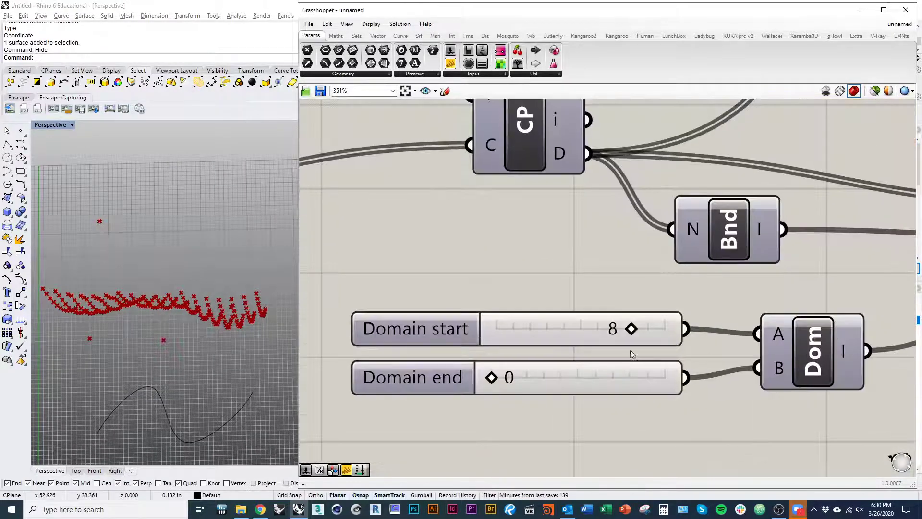
{"action": "left_click_drag", "start_coordinate": [631, 329], "coordinate": [600, 335]}
Reposition several attractor points of the Pt parameter in the viewport and check the displaced grid from different angles.
{"action": "right_click_drag", "start_coordinate": [437, 275], "coordinate": [546, 363]}
{"action": "scroll", "coordinate": [546, 362], "scroll_direction": "down", "scroll_amount": 1}
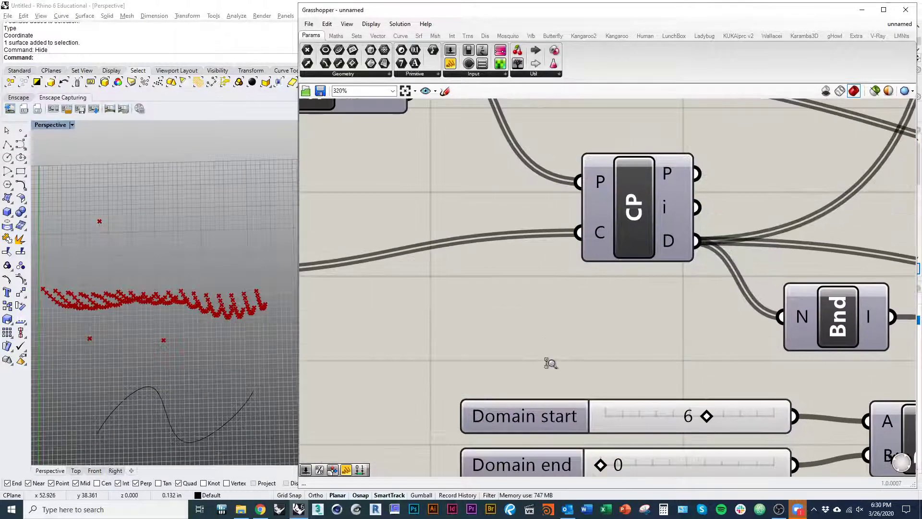
{"action": "scroll", "coordinate": [550, 363], "scroll_direction": "down", "scroll_amount": 4}
{"action": "left_click", "coordinate": [488, 331]}
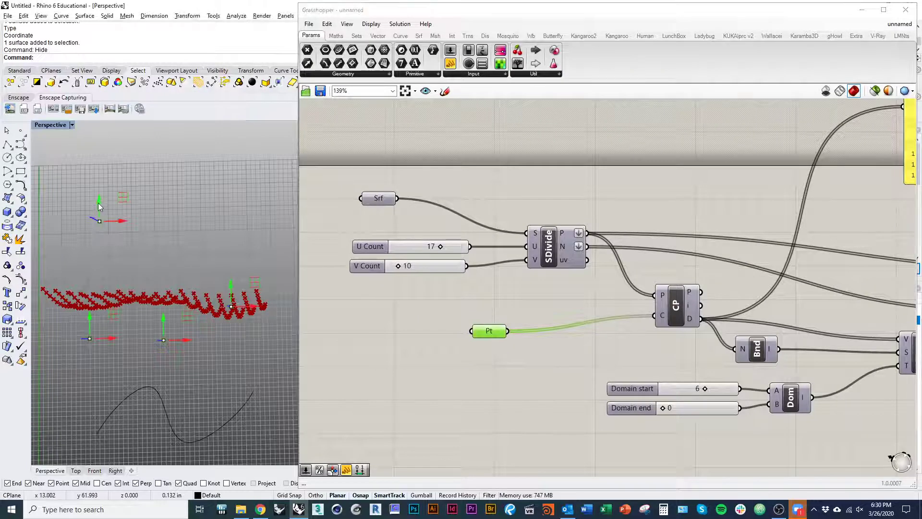
{"action": "left_click_drag", "start_coordinate": [100, 206], "coordinate": [100, 234]}
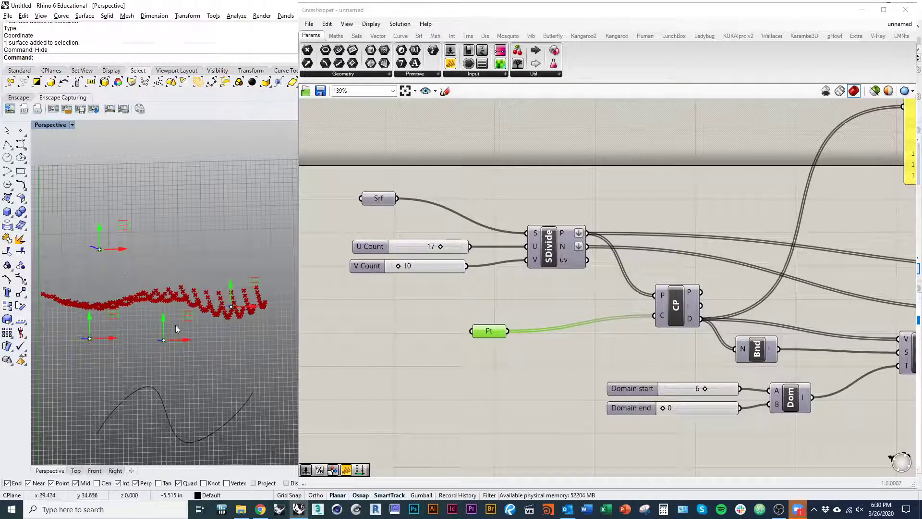
{"action": "mouse_move", "coordinate": [163, 328]}
{"action": "left_mouse_down"}
{"action": "mouse_move", "coordinate": [165, 296]}
{"action": "mouse_move", "coordinate": [171, 318]}
{"action": "left_mouse_up"}
{"action": "right_click_drag", "start_coordinate": [171, 318], "coordinate": [148, 290]}
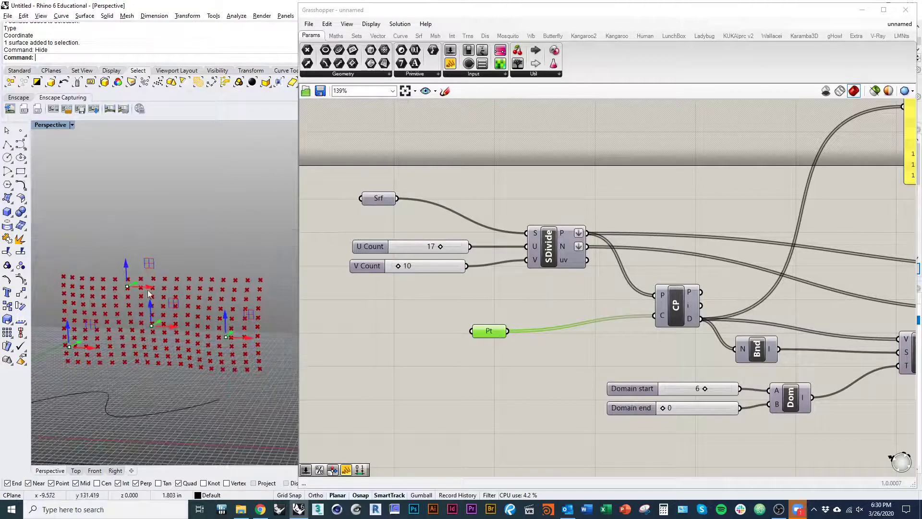
{"action": "mouse_move", "coordinate": [151, 300]}
{"action": "left_mouse_down"}
{"action": "mouse_move", "coordinate": [150, 282]}
{"action": "mouse_move", "coordinate": [158, 339]}
{"action": "mouse_move", "coordinate": [158, 291]}
{"action": "left_mouse_up"}
{"action": "right_click_drag", "start_coordinate": [158, 291], "coordinate": [164, 403]}
{"action": "mouse_move", "coordinate": [91, 356]}
{"action": "left_mouse_down"}
{"action": "mouse_move", "coordinate": [92, 367]}
{"action": "mouse_move", "coordinate": [91, 344]}
{"action": "left_mouse_up"}
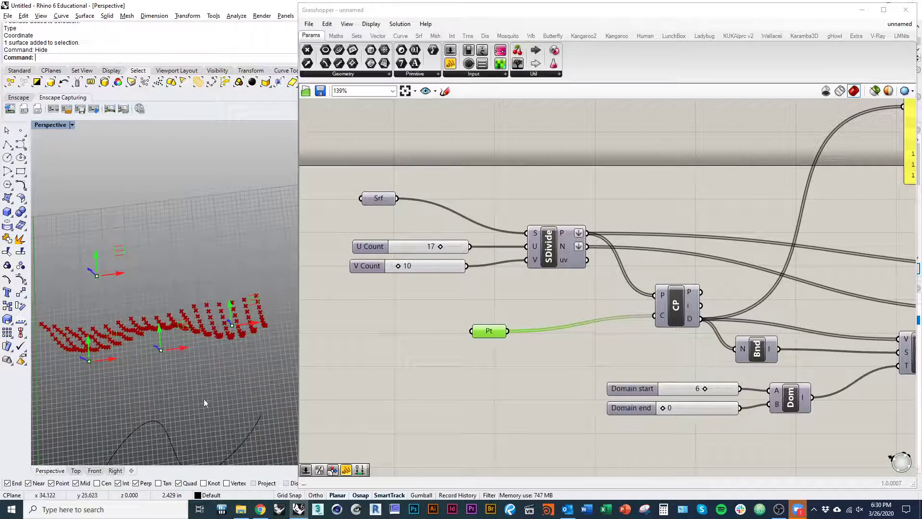
{"action": "right_click_drag", "start_coordinate": [204, 403], "coordinate": [206, 342]}
{"action": "left_click", "coordinate": [428, 426]}
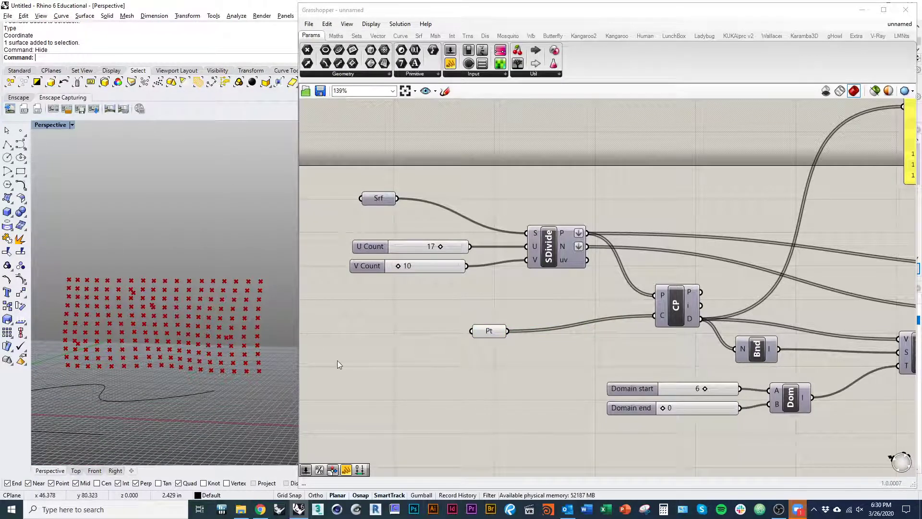
{"action": "left_click", "coordinate": [396, 391]}
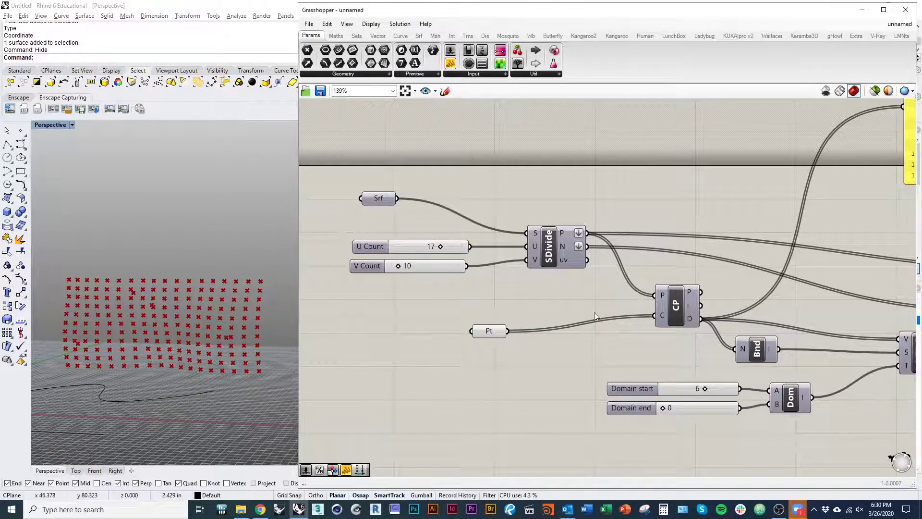
Delete the two data panels that list the Closest Point distances and the remapped values.
{"action": "right_click_drag", "start_coordinate": [595, 316], "coordinate": [423, 377]}
{"action": "right_click_drag", "start_coordinate": [759, 362], "coordinate": [528, 368]}
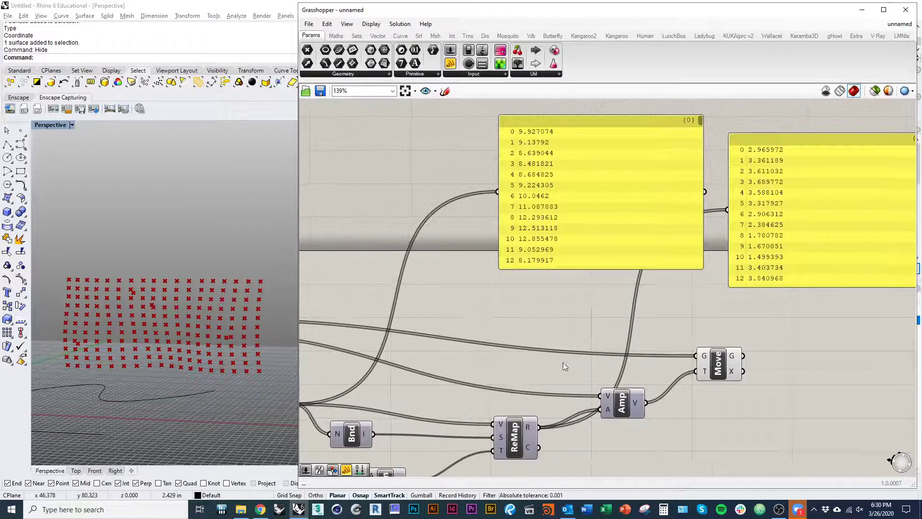
{"action": "left_click_drag", "start_coordinate": [803, 305], "coordinate": [684, 256]}
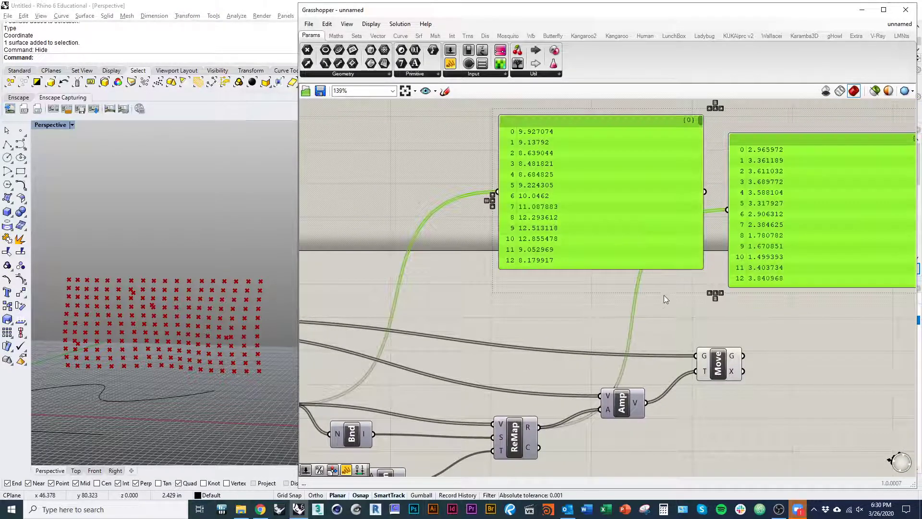
{"action": "key", "text": "Delete"}
{"action": "scroll", "coordinate": [615, 313], "scroll_direction": "down", "scroll_amount": 4}
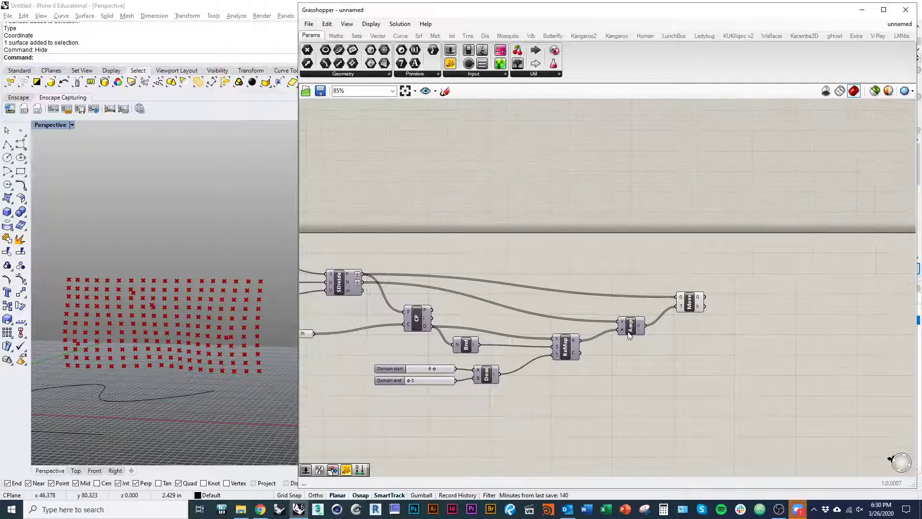
{"action": "right_click_drag", "start_coordinate": [559, 259], "coordinate": [696, 267]}
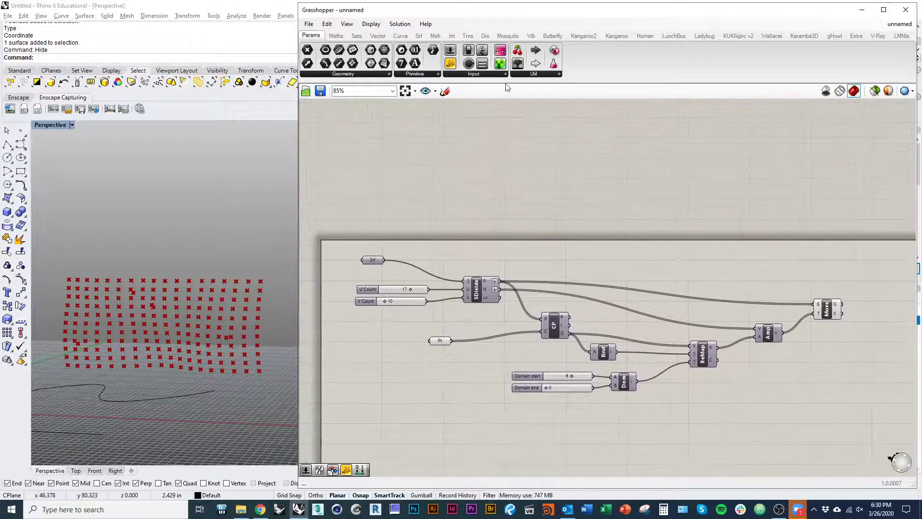
Add a Surface From Points component and place it after Move.
{"action": "left_click", "coordinate": [418, 36]}
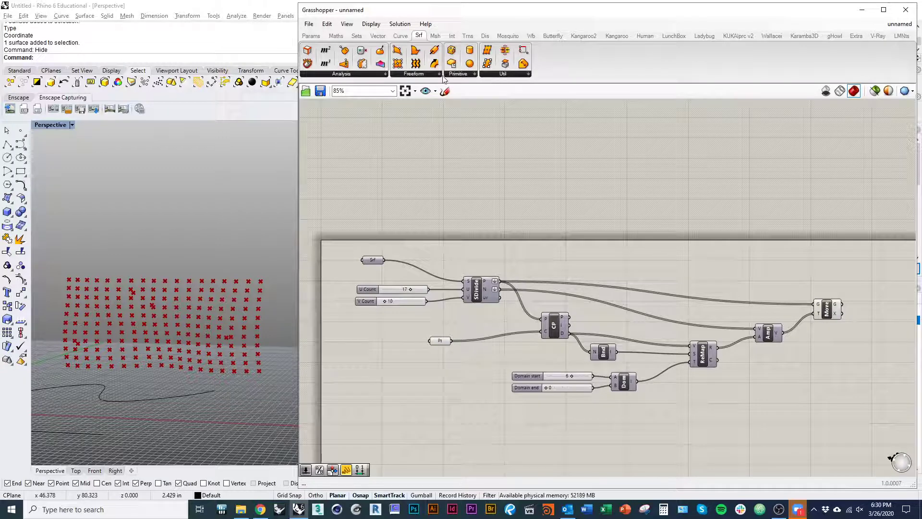
{"action": "left_click", "coordinate": [458, 75]}
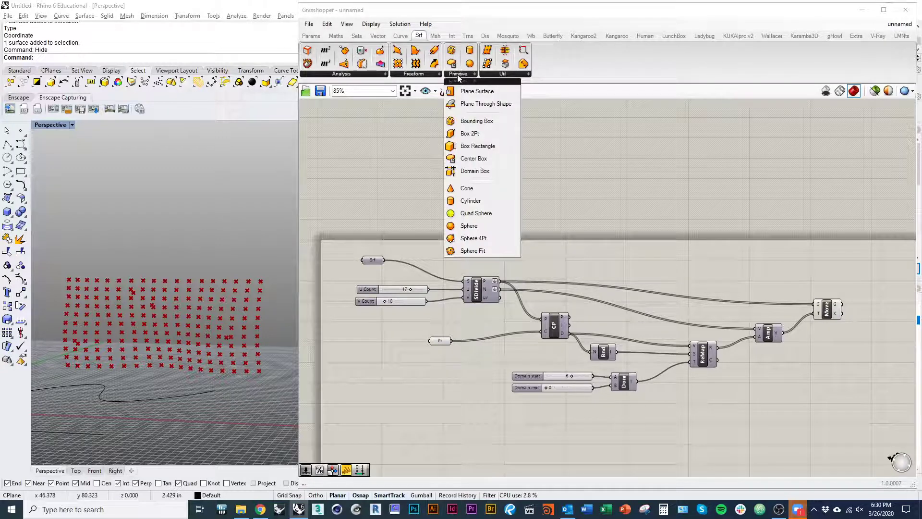
{"action": "left_click", "coordinate": [425, 76]}
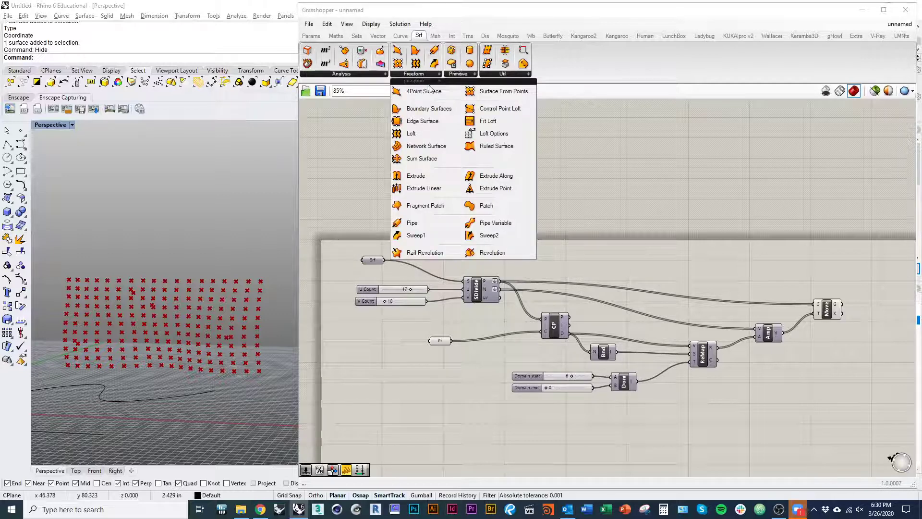
{"action": "left_click", "coordinate": [500, 91]}
{"action": "left_click", "coordinate": [661, 224]}
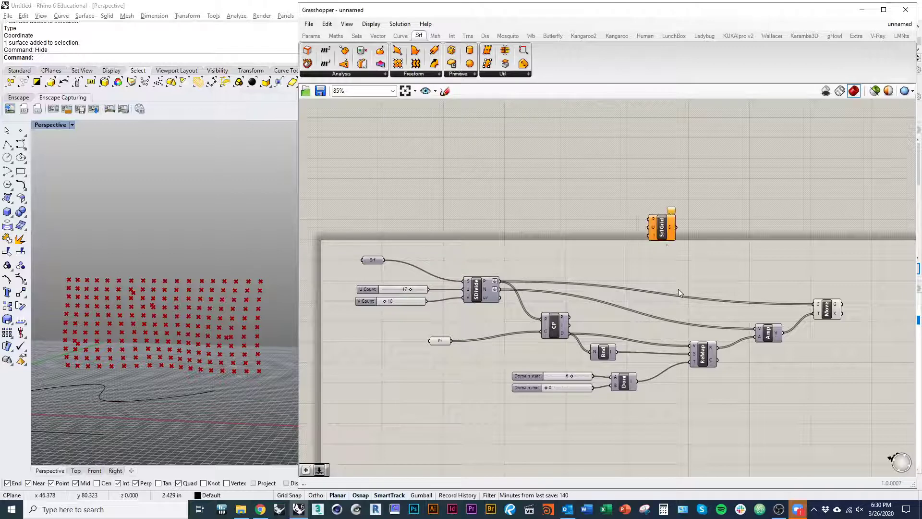
{"action": "left_click_drag", "start_coordinate": [667, 231], "coordinate": [894, 308]}
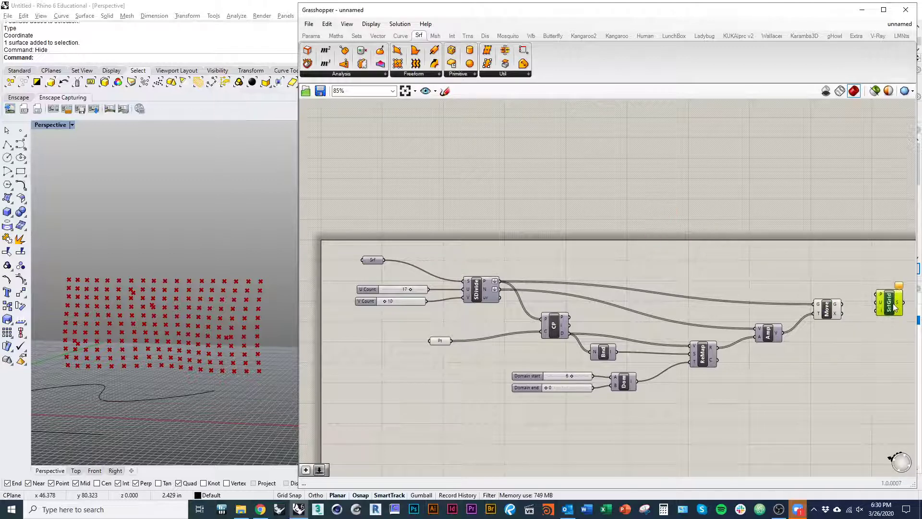
{"action": "scroll", "coordinate": [886, 300], "scroll_direction": "up", "scroll_amount": 5}
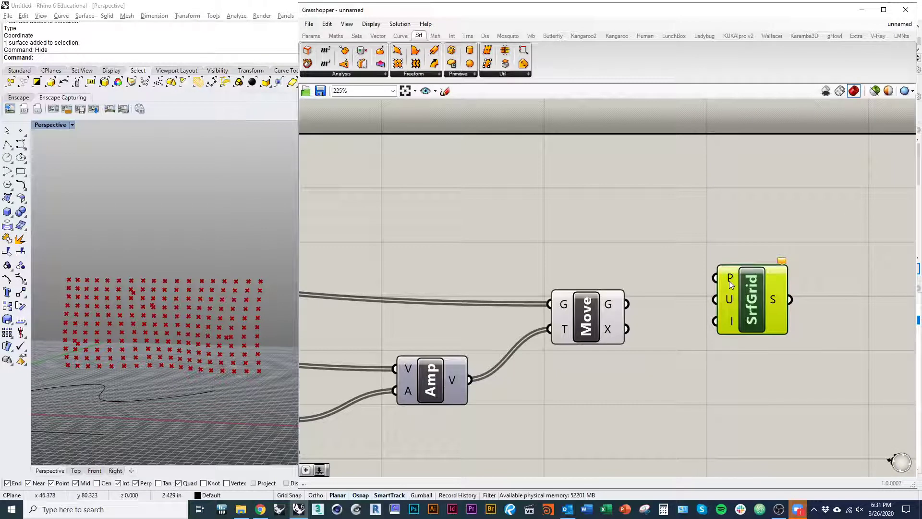
Connect Move's G output to the P input of Surface From Points and shift the component further away from Move.
{"action": "mouse_move", "coordinate": [731, 281]}
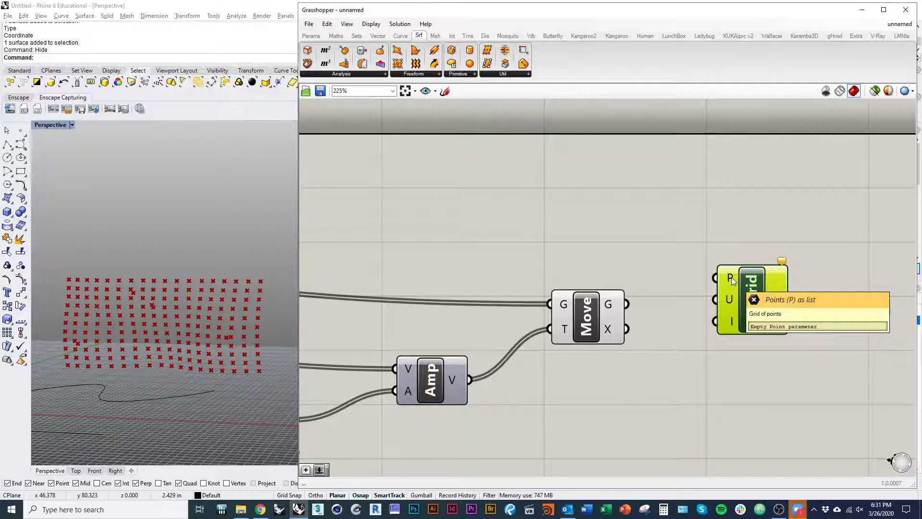
{"action": "left_click", "coordinate": [720, 235]}
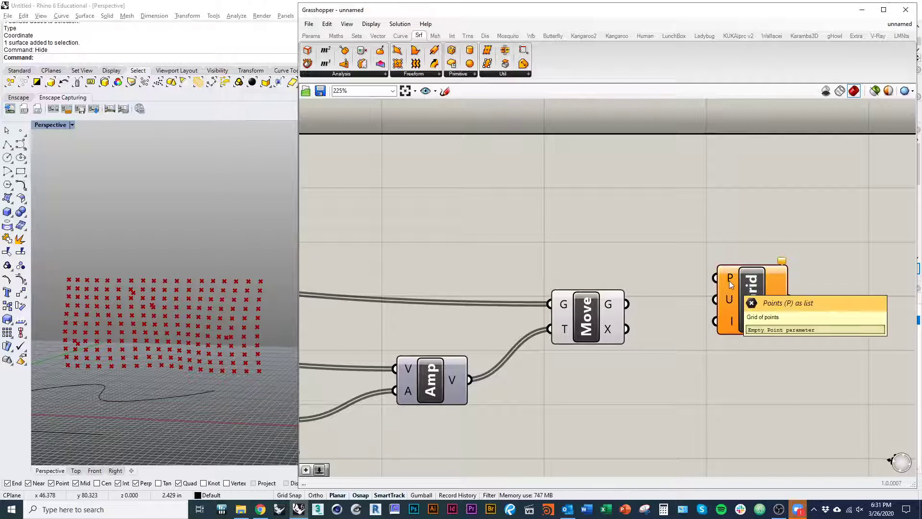
{"action": "left_click_drag", "start_coordinate": [716, 279], "coordinate": [626, 304]}
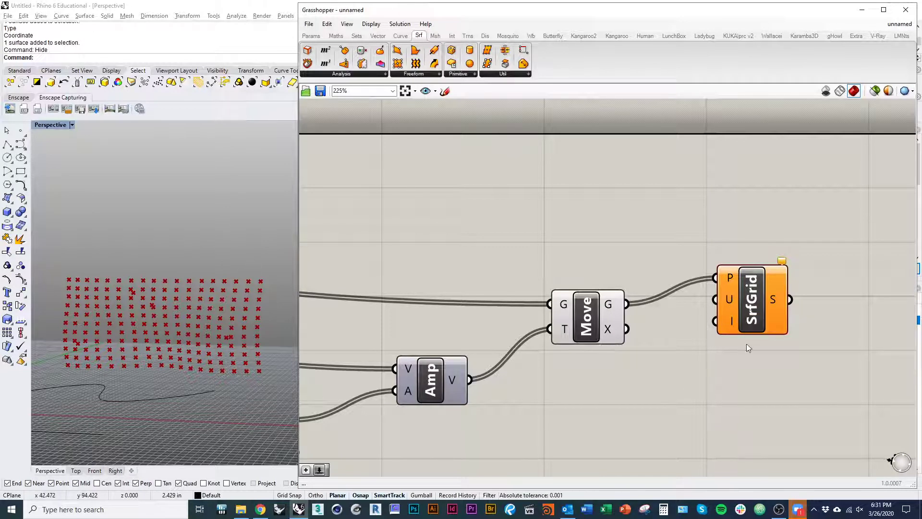
{"action": "left_click_drag", "start_coordinate": [747, 312], "coordinate": [792, 320]}
Trace the definition back from Surface From Points to the surface division and examine its U and V count inputs.
{"action": "right_click_drag", "start_coordinate": [609, 261], "coordinate": [716, 292]}
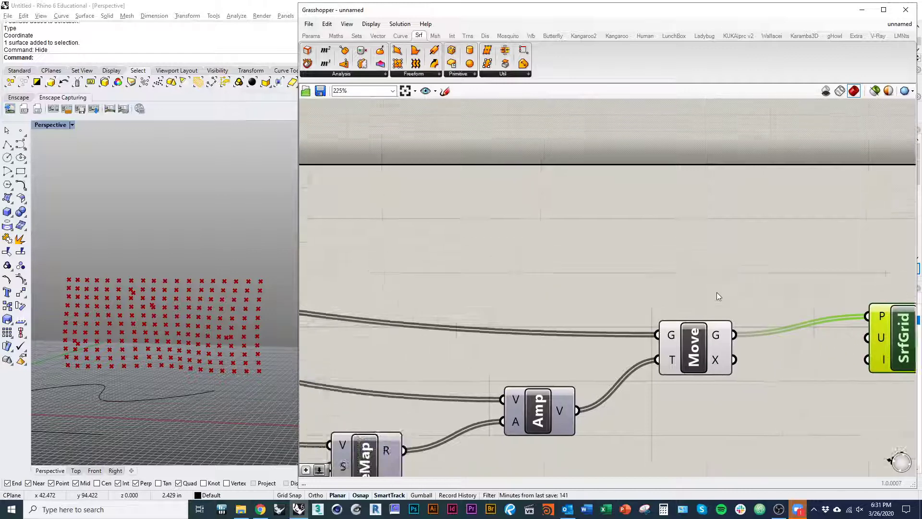
{"action": "scroll", "coordinate": [716, 292], "scroll_direction": "down", "scroll_amount": 4}
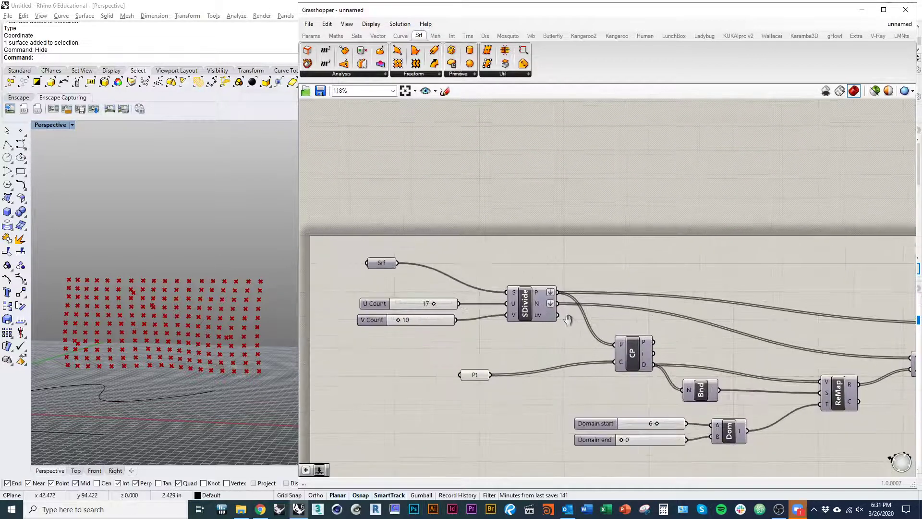
{"action": "right_click_drag", "start_coordinate": [569, 320], "coordinate": [585, 317]}
{"action": "right_click_drag", "start_coordinate": [754, 297], "coordinate": [342, 274]}
{"action": "right_click_drag", "start_coordinate": [562, 290], "coordinate": [787, 296]}
{"action": "right_click_drag", "start_coordinate": [576, 296], "coordinate": [709, 293]}
{"action": "scroll", "coordinate": [480, 295], "scroll_direction": "up", "scroll_amount": 3}
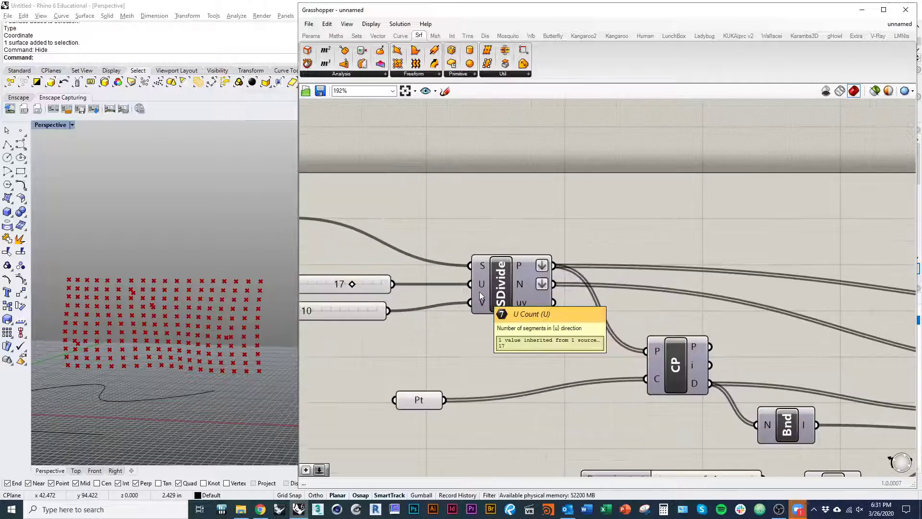
{"action": "right_click_drag", "start_coordinate": [481, 295], "coordinate": [526, 302]}
{"action": "right_click_drag", "start_coordinate": [346, 293], "coordinate": [382, 306]}
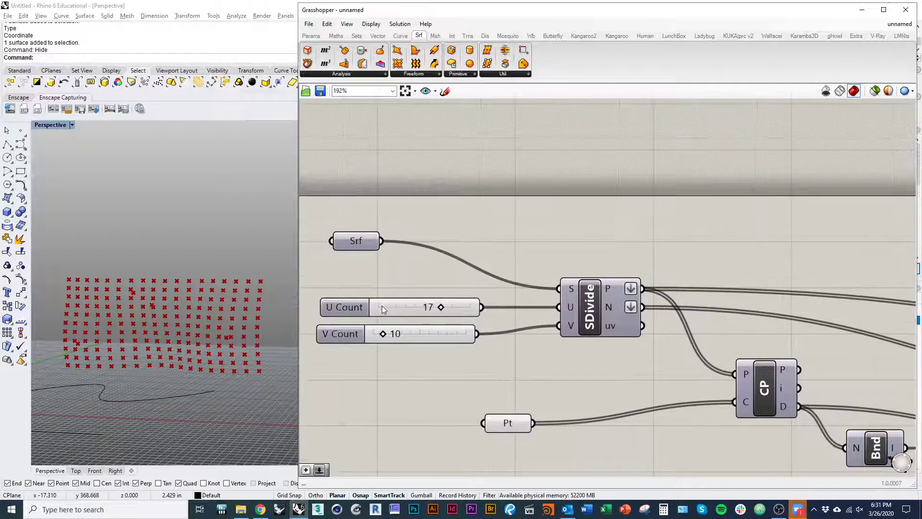
Align the U Count slider with the V Count slider beside the surface division.
{"action": "left_click_drag", "start_coordinate": [382, 305], "coordinate": [368, 309]}
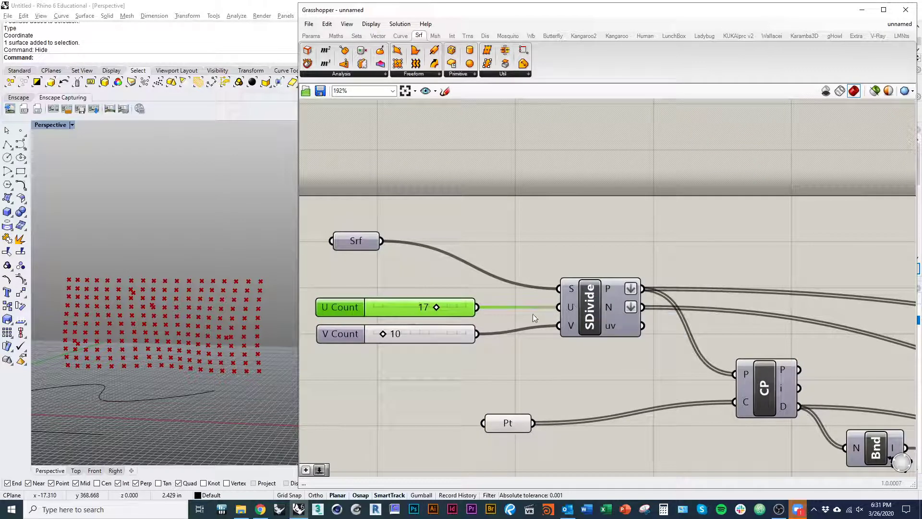
{"action": "right_click_drag", "start_coordinate": [502, 318], "coordinate": [489, 323]}
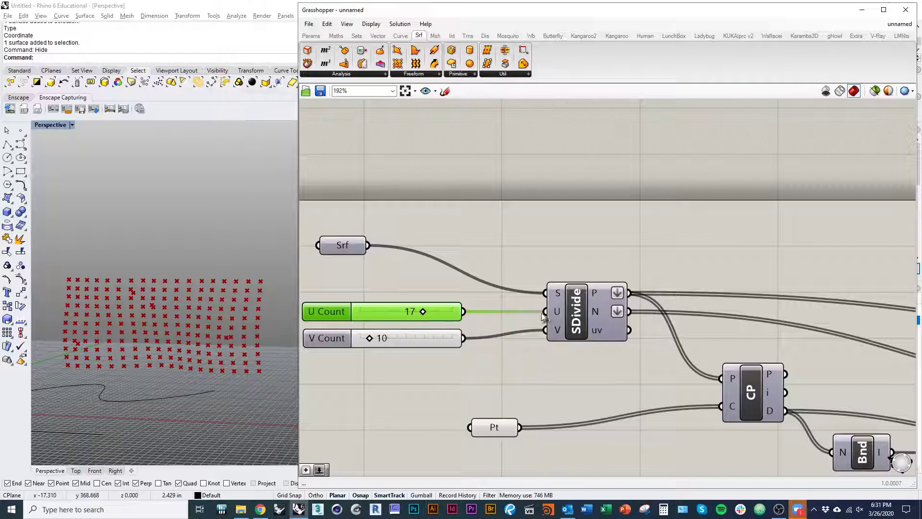
{"action": "right_click_drag", "start_coordinate": [584, 336], "coordinate": [683, 300]}
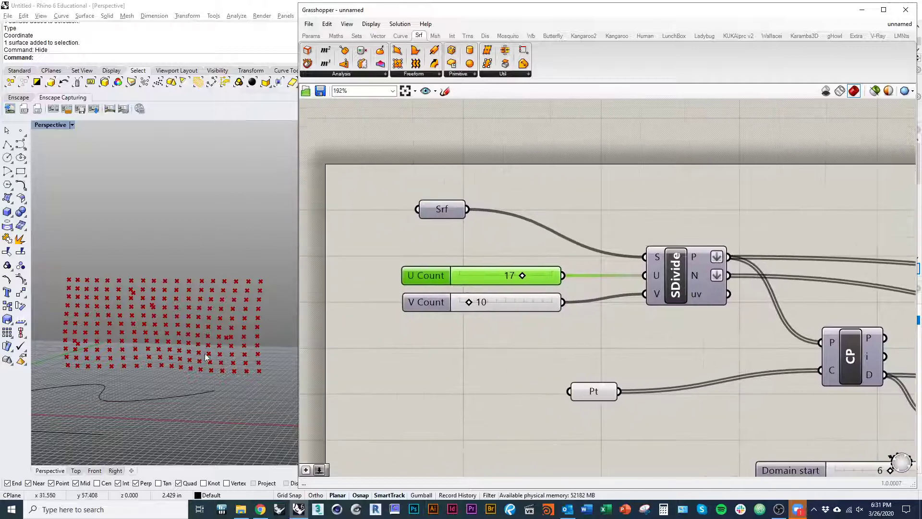
Divide the straight line in the Rhino viewport into 3 segments with the Divide command and clear the selection.
{"action": "right_click_drag", "start_coordinate": [206, 356], "coordinate": [228, 344]}
{"action": "scroll", "coordinate": [218, 337], "scroll_direction": "down", "scroll_amount": 6}
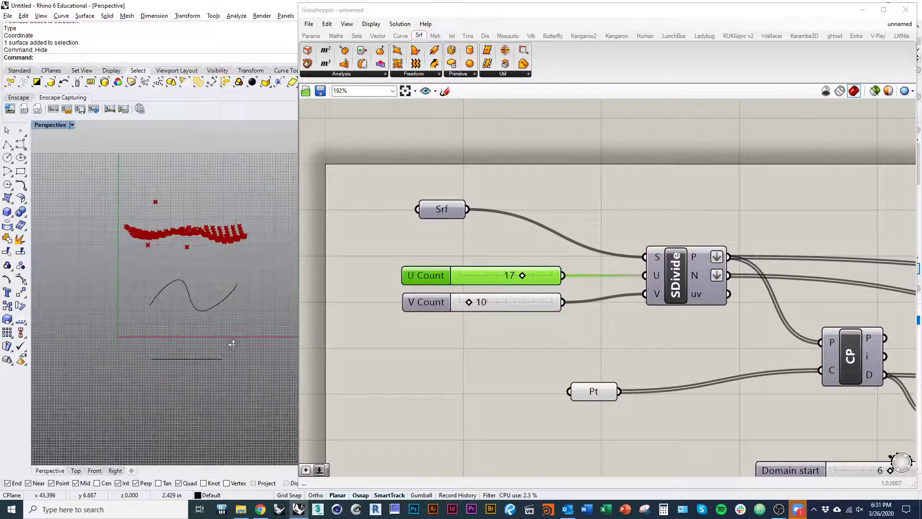
{"action": "right_click_drag", "start_coordinate": [203, 380], "coordinate": [202, 347], "text": "ctrl"}
{"action": "left_click", "coordinate": [217, 353]}
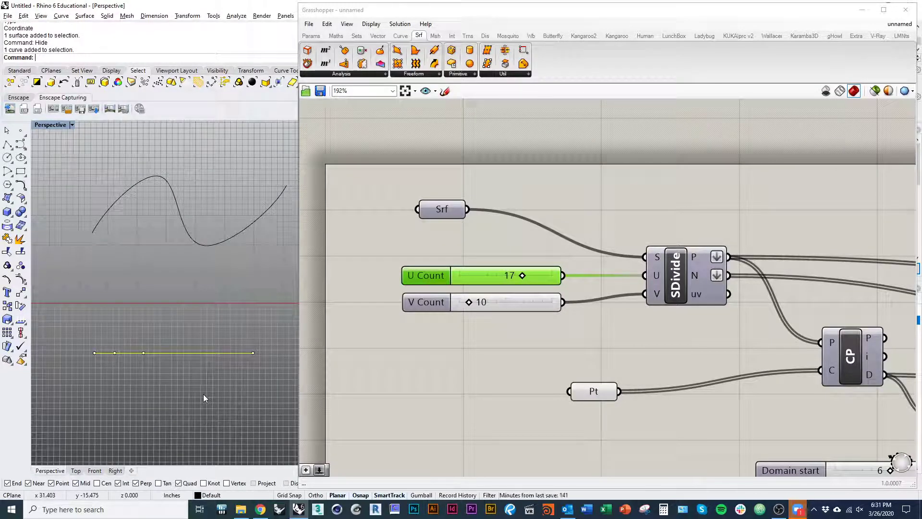
{"action": "type", "text": "Divide"}
{"action": "key", "text": "Return"}
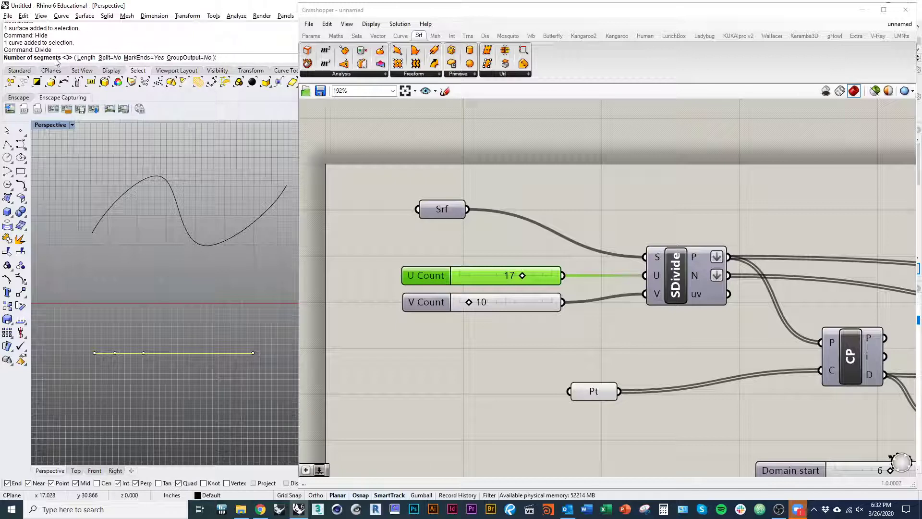
{"action": "key", "text": "Return"}
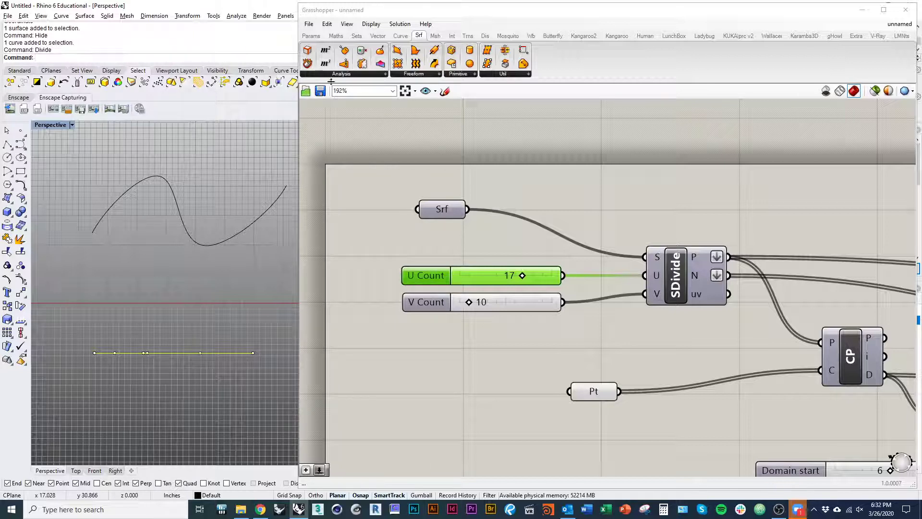
{"action": "left_click", "coordinate": [232, 313]}
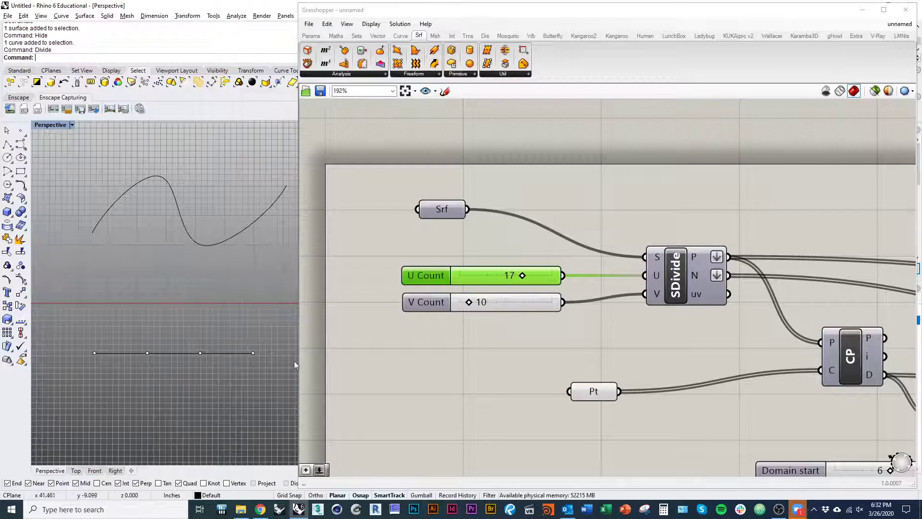
Connect the U Count slider to the U input of Surface From Points.
{"action": "left_click", "coordinate": [499, 385]}
{"action": "right_click_drag", "start_coordinate": [520, 349], "coordinate": [481, 361]}
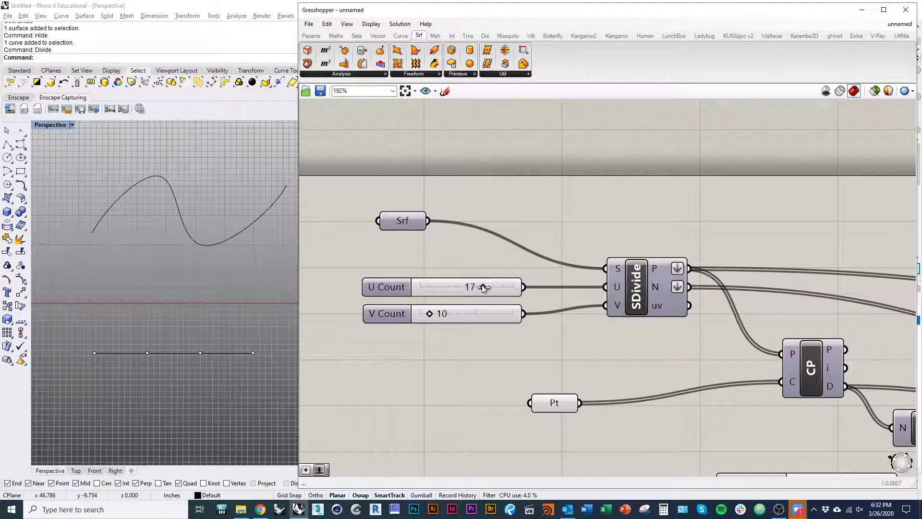
{"action": "right_click_drag", "start_coordinate": [633, 356], "coordinate": [558, 286]}
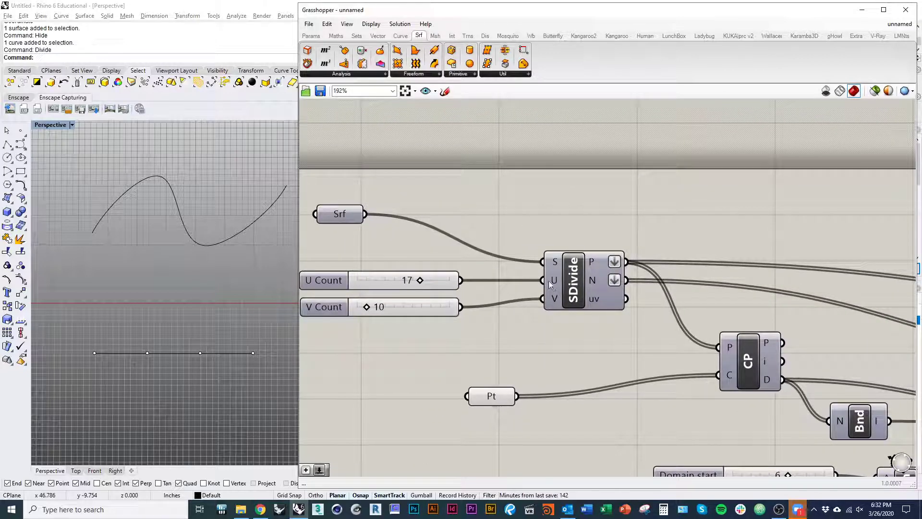
{"action": "right_click_drag", "start_coordinate": [161, 313], "coordinate": [189, 307]}
{"action": "right_click_drag", "start_coordinate": [194, 258], "coordinate": [144, 294]}
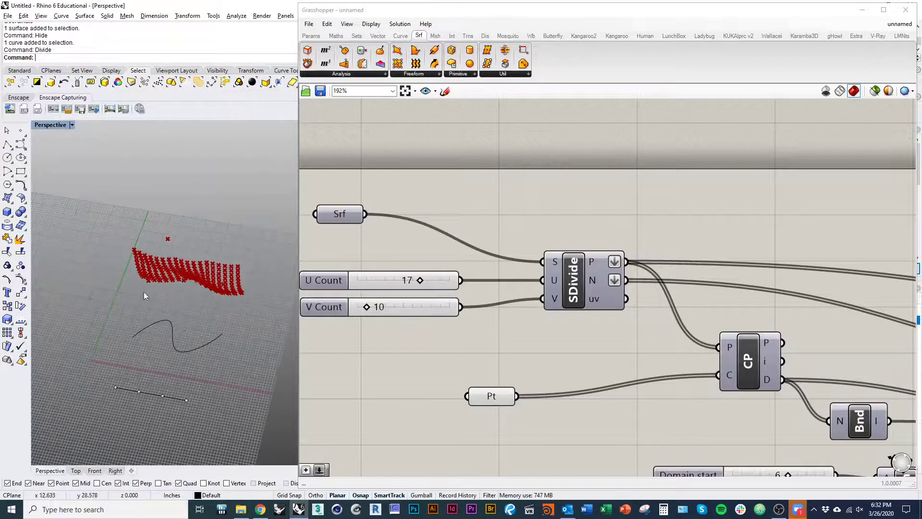
{"action": "right_click_drag", "start_coordinate": [517, 362], "coordinate": [505, 378]}
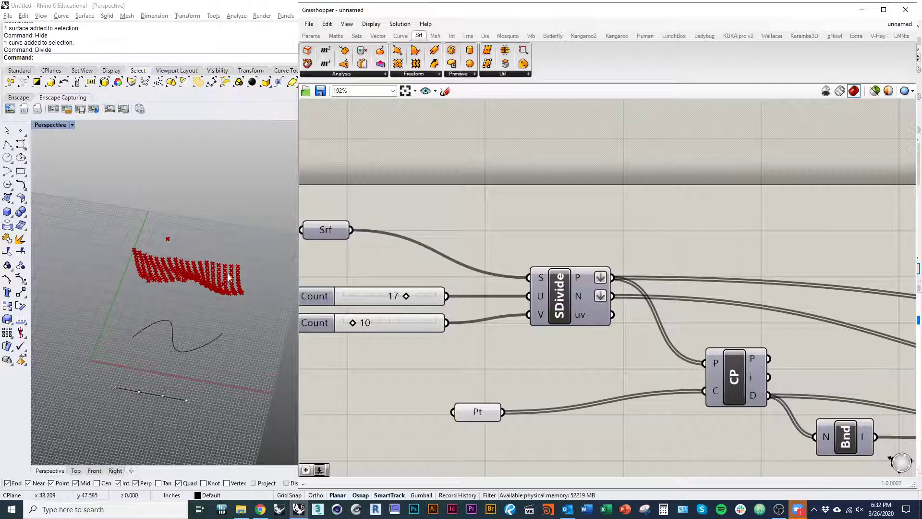
{"action": "right_click_drag", "start_coordinate": [500, 379], "coordinate": [429, 361]}
{"action": "scroll", "coordinate": [456, 342], "scroll_direction": "down", "scroll_amount": 6}
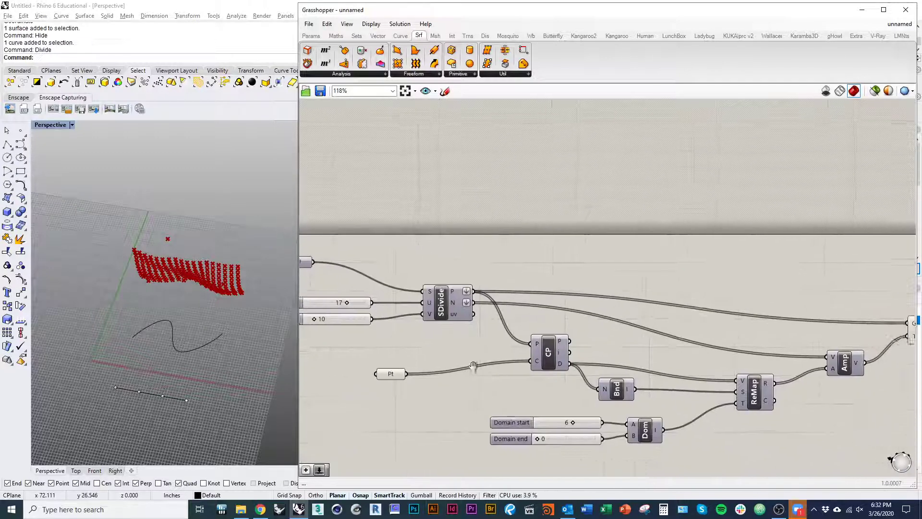
{"action": "mouse_move", "coordinate": [453, 331]}
{"action": "right_mouse_down"}
{"action": "mouse_move", "coordinate": [445, 335]}
{"action": "mouse_move", "coordinate": [461, 335]}
{"action": "right_mouse_up"}
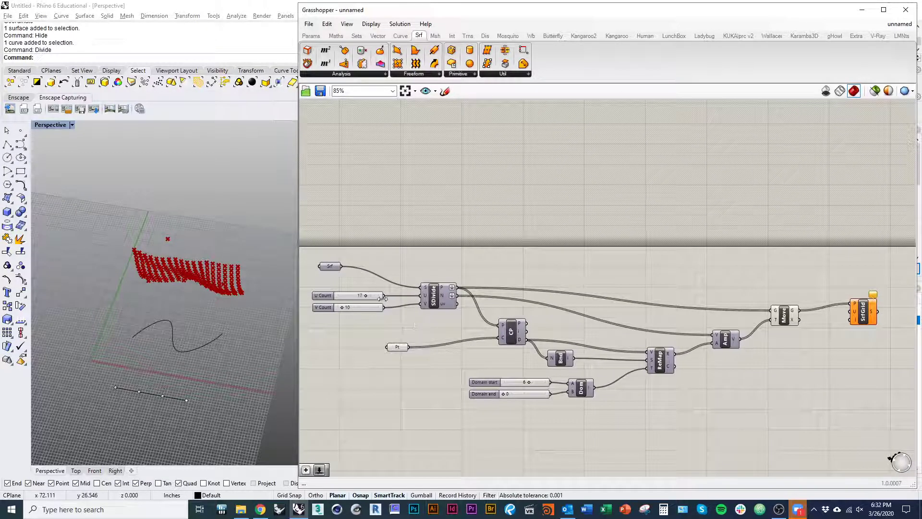
{"action": "left_click_drag", "start_coordinate": [383, 295], "coordinate": [773, 310]}
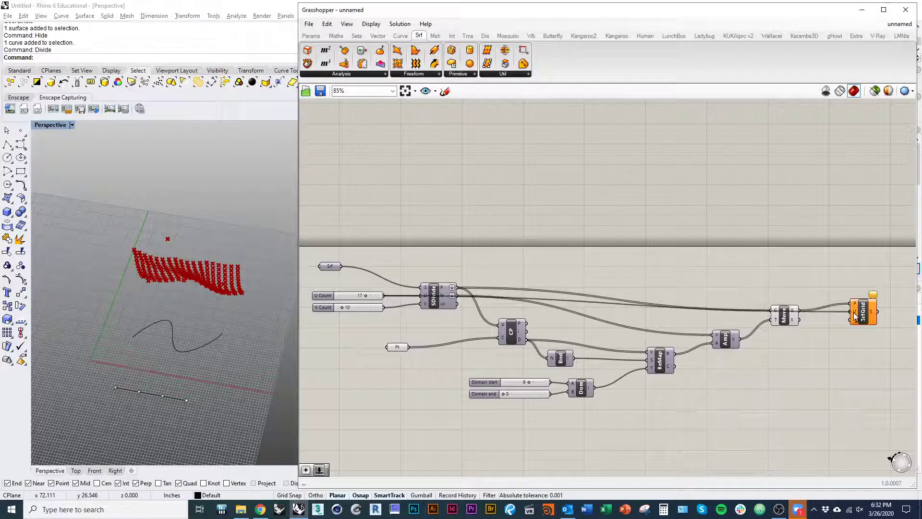
{"action": "right_click_drag", "start_coordinate": [861, 333], "coordinate": [710, 338]}
{"action": "scroll", "coordinate": [710, 338], "scroll_direction": "up", "scroll_amount": 4}
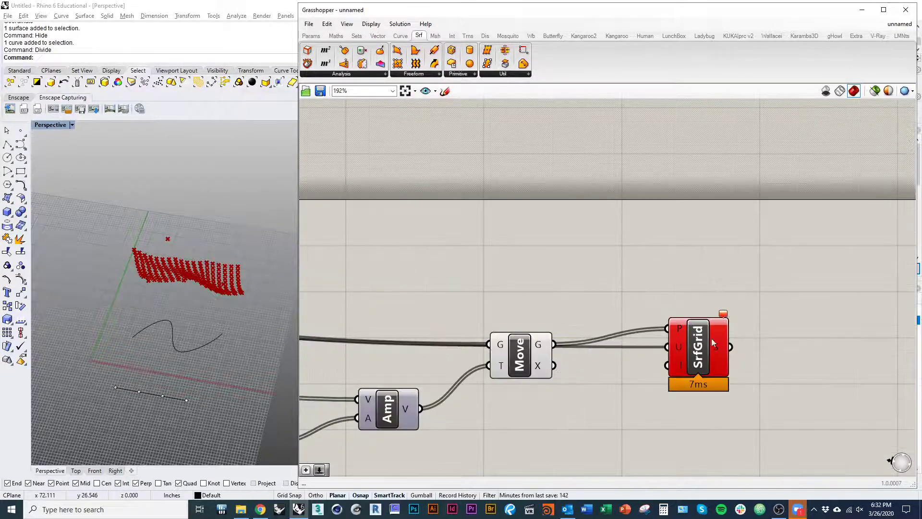
Shift the Surface From Points component slightly above Move and read its error message.
{"action": "left_click", "coordinate": [706, 336]}
{"action": "left_click", "coordinate": [726, 272]}
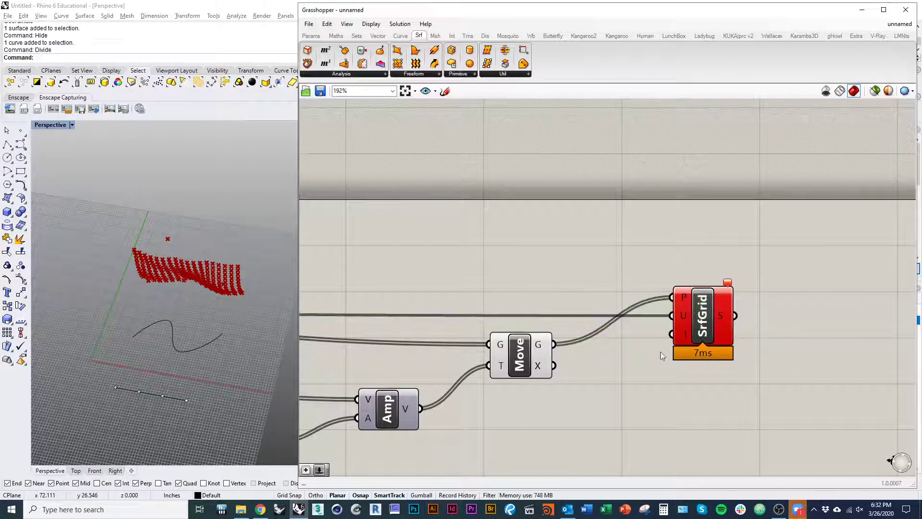
{"action": "right_click_drag", "start_coordinate": [763, 343], "coordinate": [730, 332]}
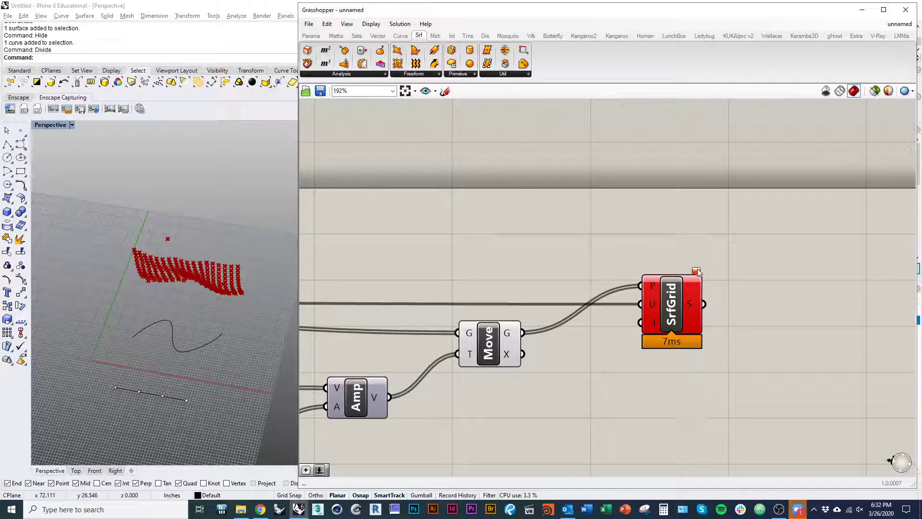
{"action": "mouse_move", "coordinate": [696, 275]}
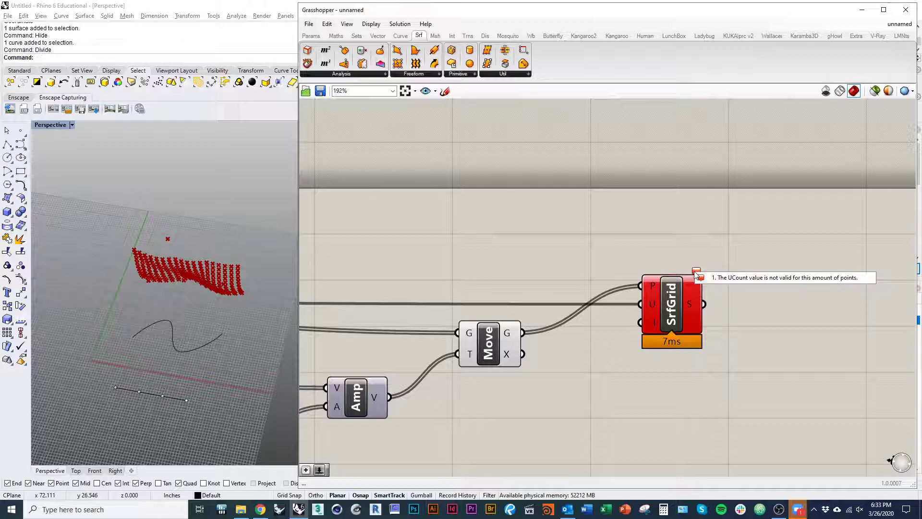
{"action": "right_click_drag", "start_coordinate": [513, 295], "coordinate": [601, 300]}
{"action": "right_click_drag", "start_coordinate": [704, 283], "coordinate": [654, 286]}
{"action": "left_click", "coordinate": [707, 329]}
Trace the U wire back to the U Count slider and nudge both the slider and Surface From Points to check the connection.
{"action": "right_click_drag", "start_coordinate": [476, 290], "coordinate": [628, 318]}
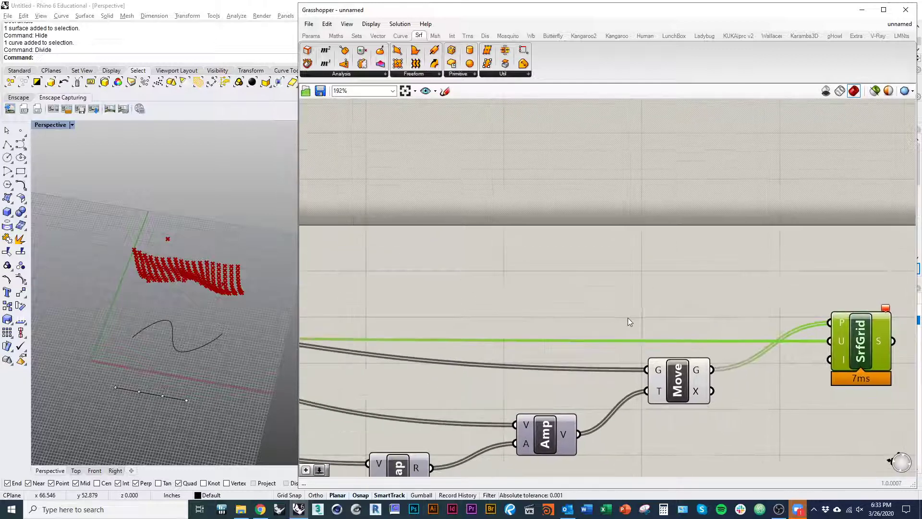
{"action": "scroll", "coordinate": [627, 318], "scroll_direction": "down", "scroll_amount": 3}
{"action": "right_click_drag", "start_coordinate": [520, 341], "coordinate": [717, 341]}
{"action": "right_click_drag", "start_coordinate": [403, 352], "coordinate": [570, 337]}
{"action": "scroll", "coordinate": [497, 322], "scroll_direction": "up", "scroll_amount": 2}
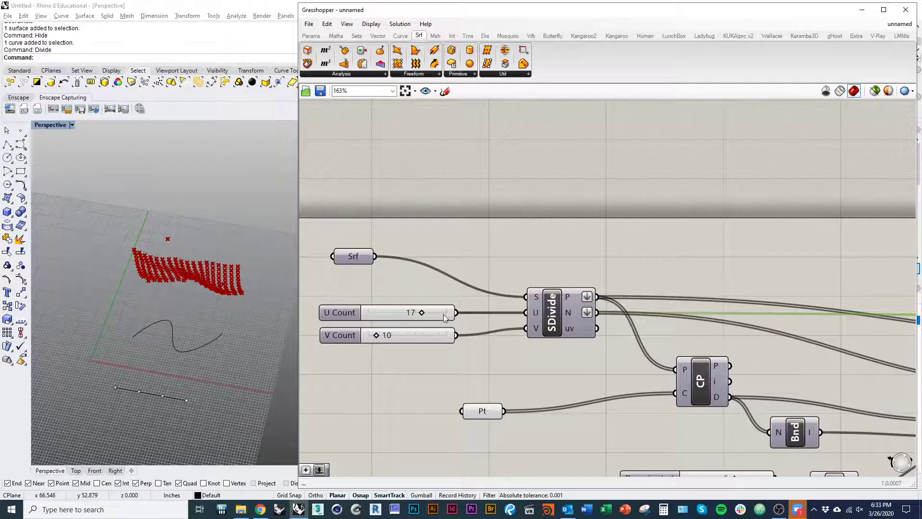
{"action": "left_click_drag", "start_coordinate": [445, 319], "coordinate": [442, 310]}
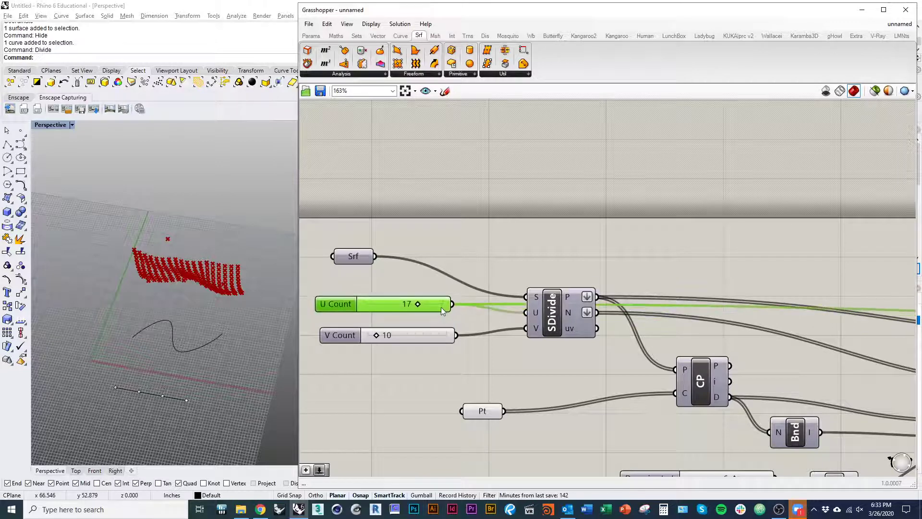
{"action": "right_click_drag", "start_coordinate": [745, 317], "coordinate": [493, 307]}
{"action": "right_click_drag", "start_coordinate": [729, 296], "coordinate": [442, 289]}
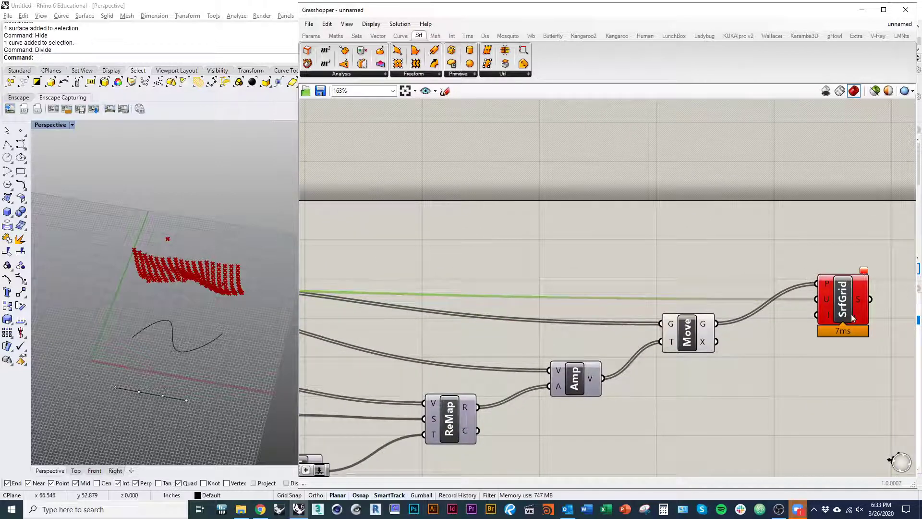
{"action": "mouse_move", "coordinate": [847, 317]}
{"action": "left_mouse_down"}
{"action": "mouse_move", "coordinate": [853, 299]}
{"action": "mouse_move", "coordinate": [858, 308]}
{"action": "left_mouse_up"}
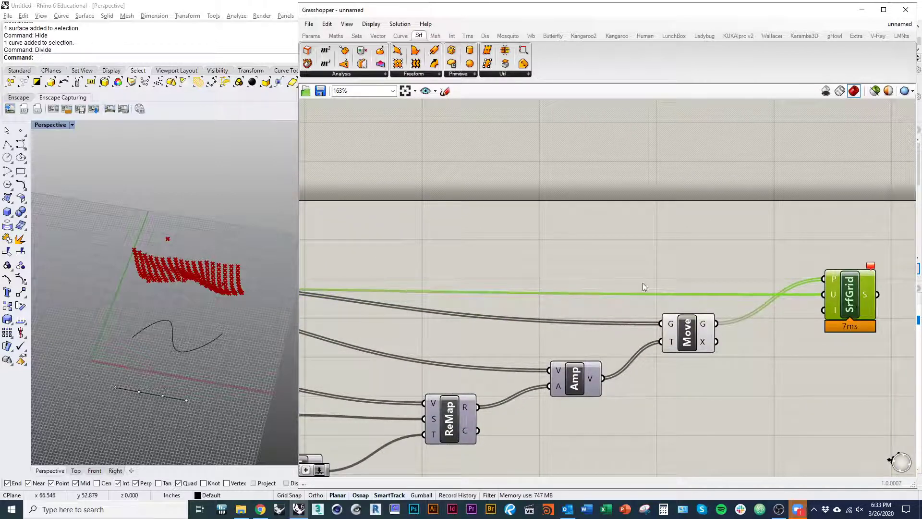
{"action": "left_click", "coordinate": [336, 37]}
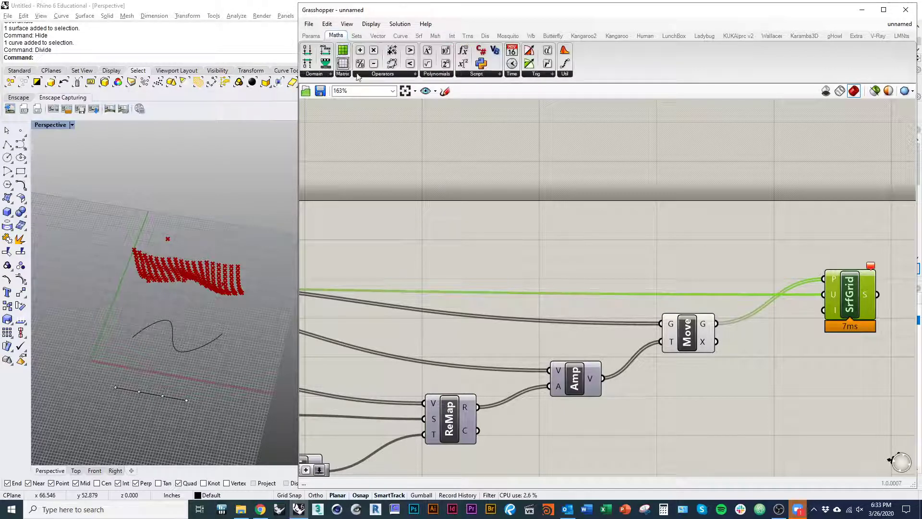
{"action": "left_click", "coordinate": [398, 76]}
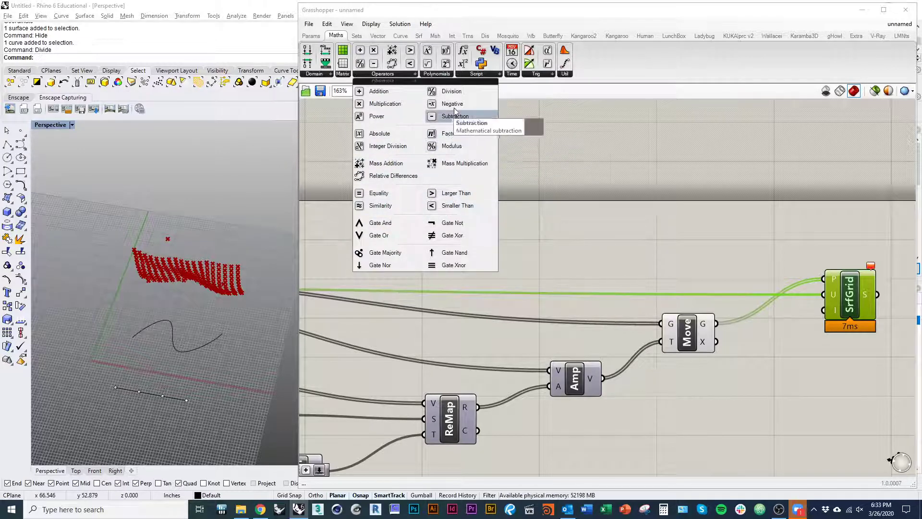
{"action": "left_click", "coordinate": [437, 73]}
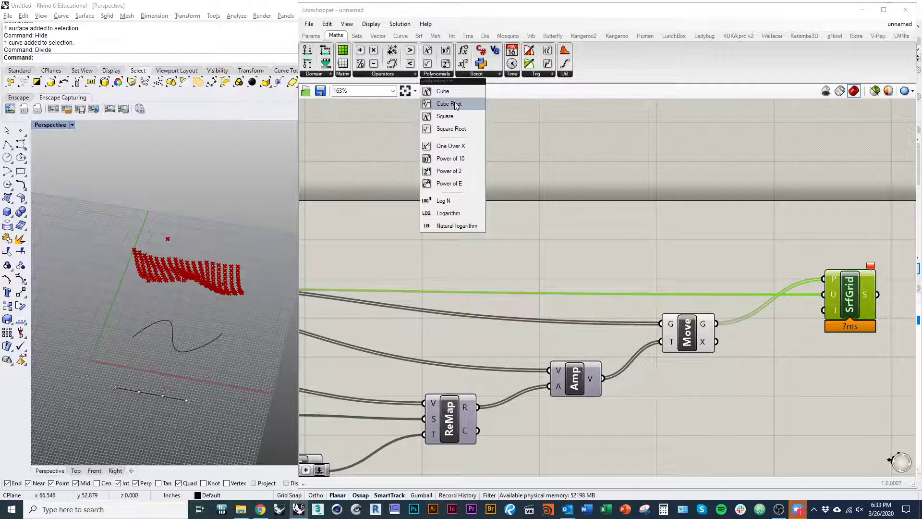
{"action": "left_click", "coordinate": [412, 75]}
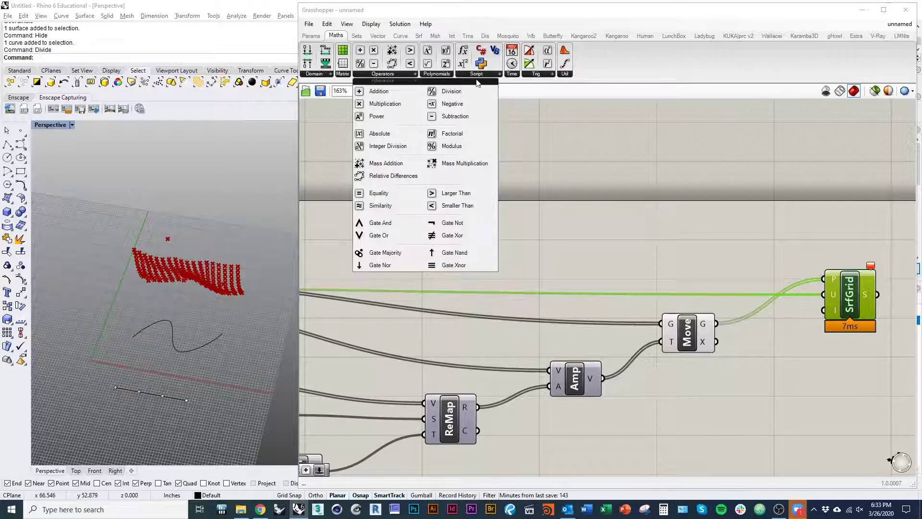
{"action": "double_click", "coordinate": [576, 243]}
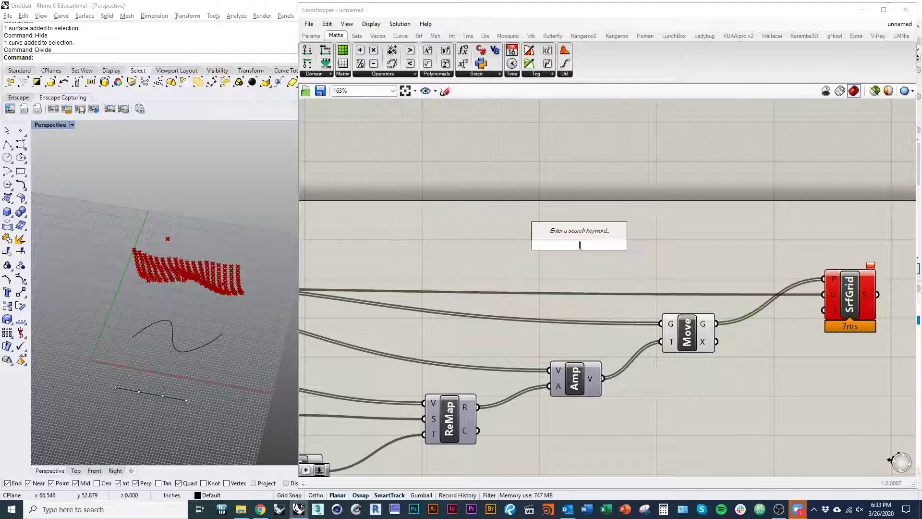
{"action": "type", "text": "evalu"}
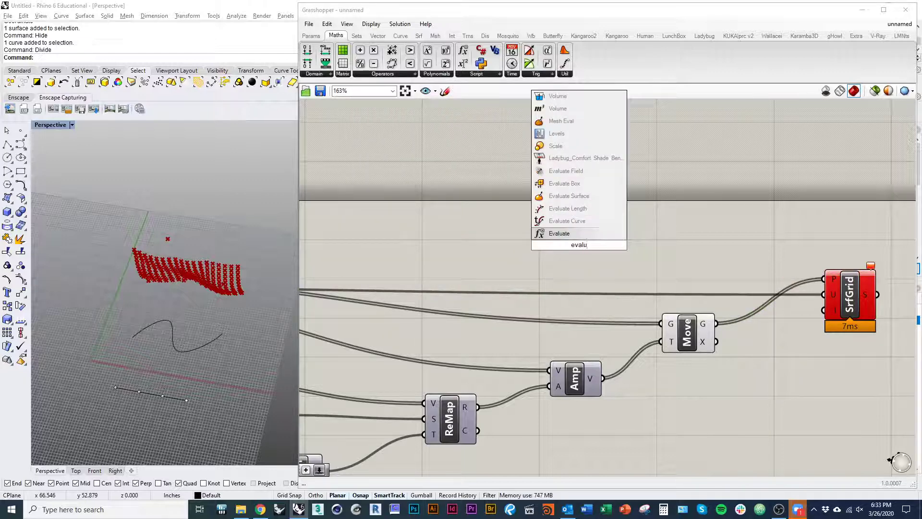
{"action": "key", "text": "Return"}
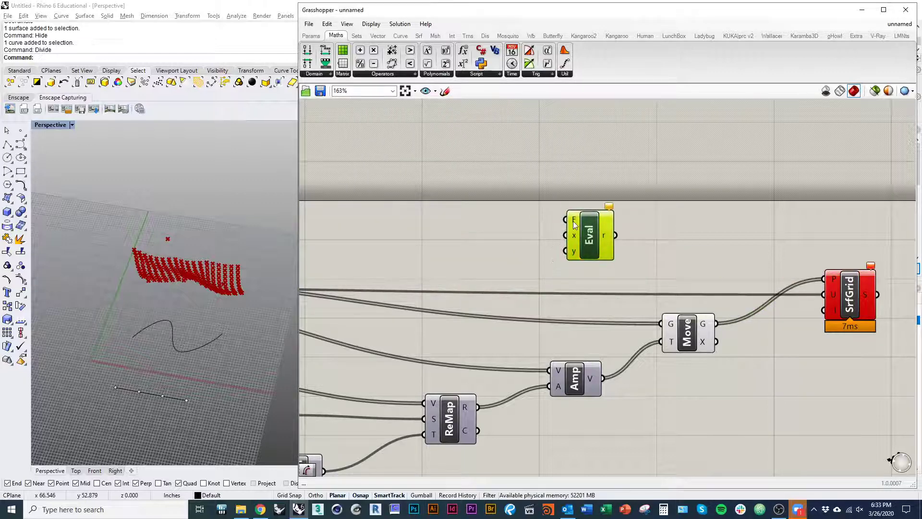
{"action": "right_click", "coordinate": [575, 225]}
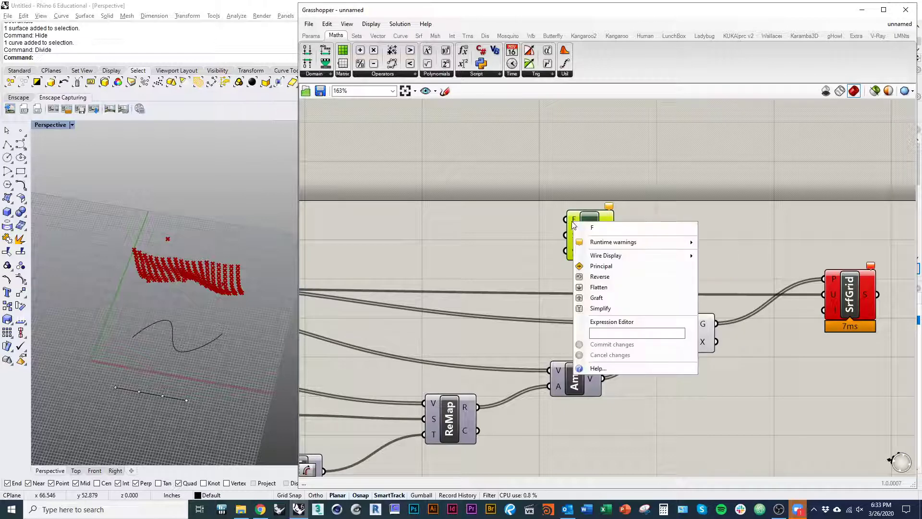
{"action": "left_click", "coordinate": [634, 336]}
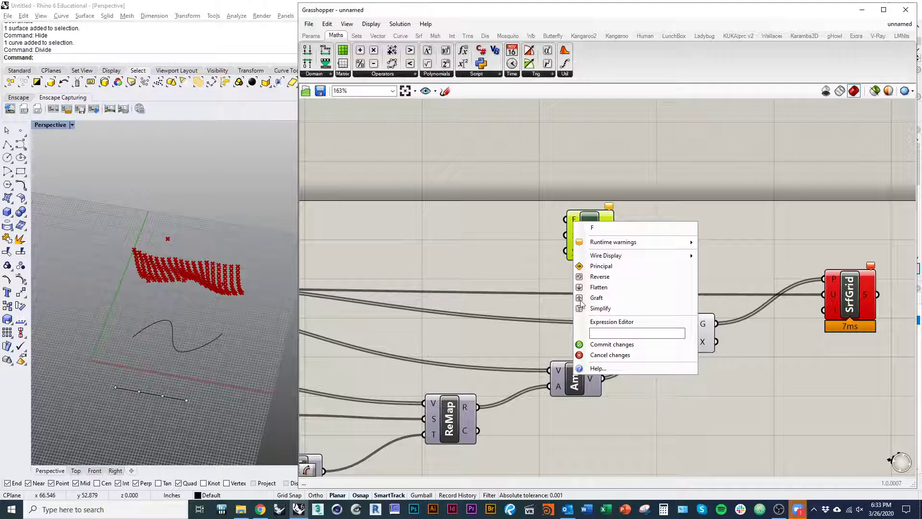
{"action": "left_click", "coordinate": [497, 257]}
{"action": "left_click", "coordinate": [592, 243]}
{"action": "key", "text": "Delete"}
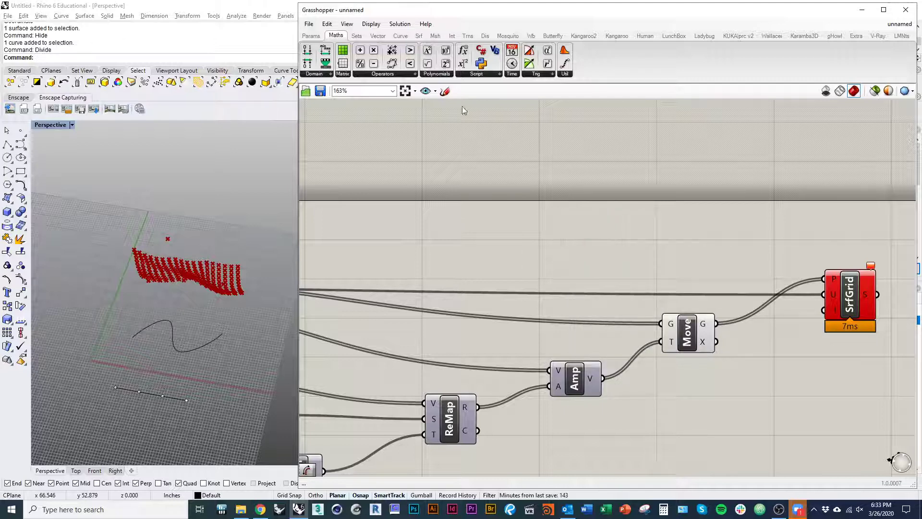
Add an Addition component and place it directly above Move.
{"action": "left_click", "coordinate": [413, 75]}
{"action": "left_click", "coordinate": [395, 93]}
{"action": "left_click", "coordinate": [700, 264]}
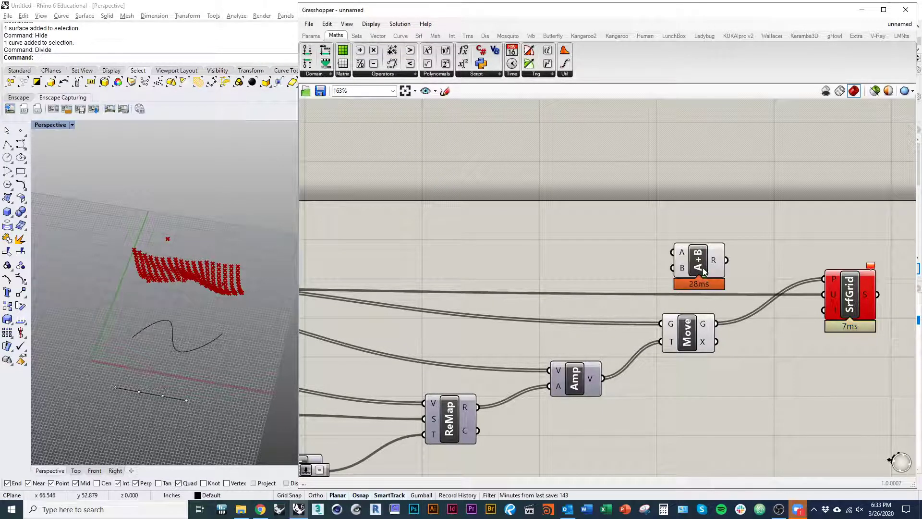
{"action": "left_click_drag", "start_coordinate": [704, 272], "coordinate": [692, 271]}
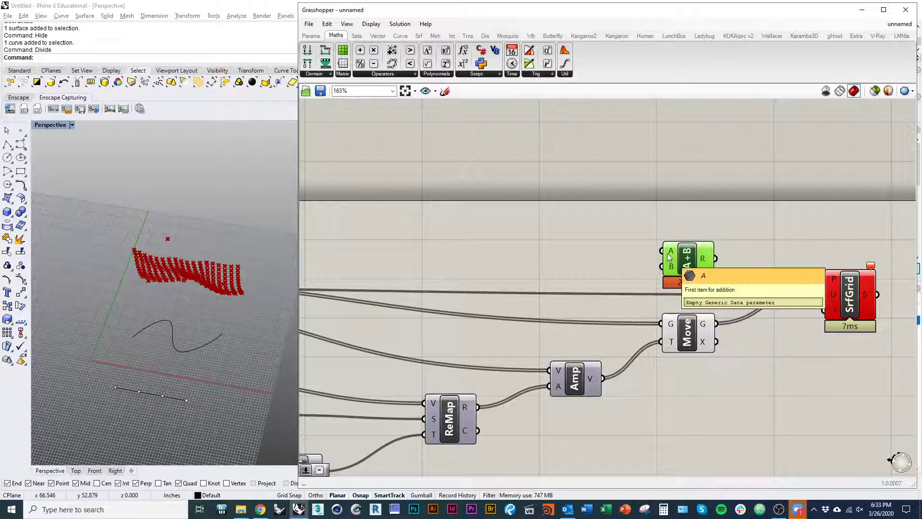
Connect the U Count slider to the A input of the Addition component.
{"action": "scroll", "coordinate": [669, 257], "scroll_direction": "down", "scroll_amount": 4}
{"action": "scroll", "coordinate": [373, 260], "scroll_direction": "up", "scroll_amount": 3}
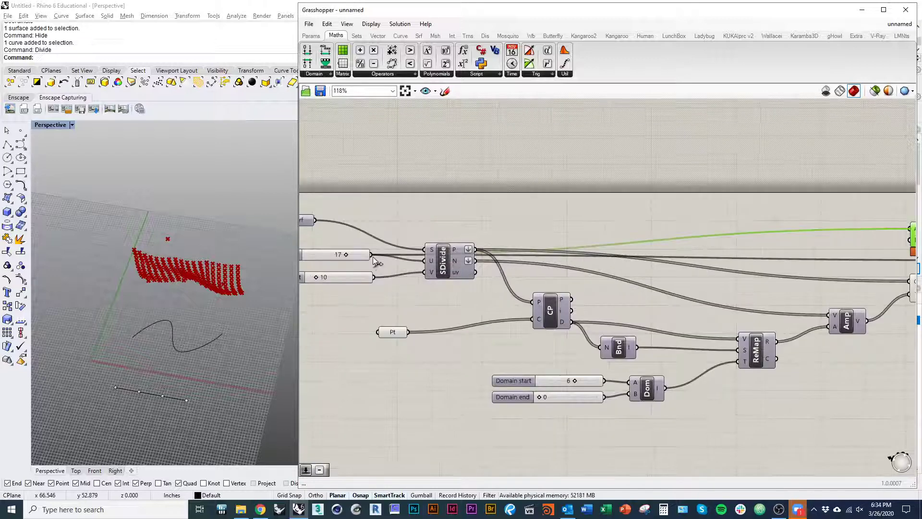
{"action": "right_click_drag", "start_coordinate": [781, 238], "coordinate": [493, 263]}
{"action": "scroll", "coordinate": [641, 273], "scroll_direction": "up", "scroll_amount": 4}
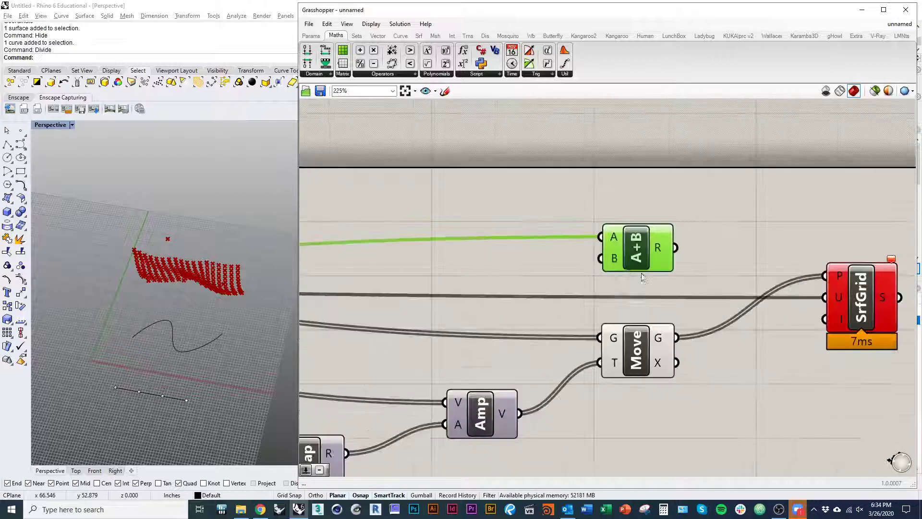
Add a number slider with a value of 1 and connect it to the B input of the Addition component.
{"action": "double_click", "coordinate": [518, 265]}
{"action": "type", "text": "slider"}
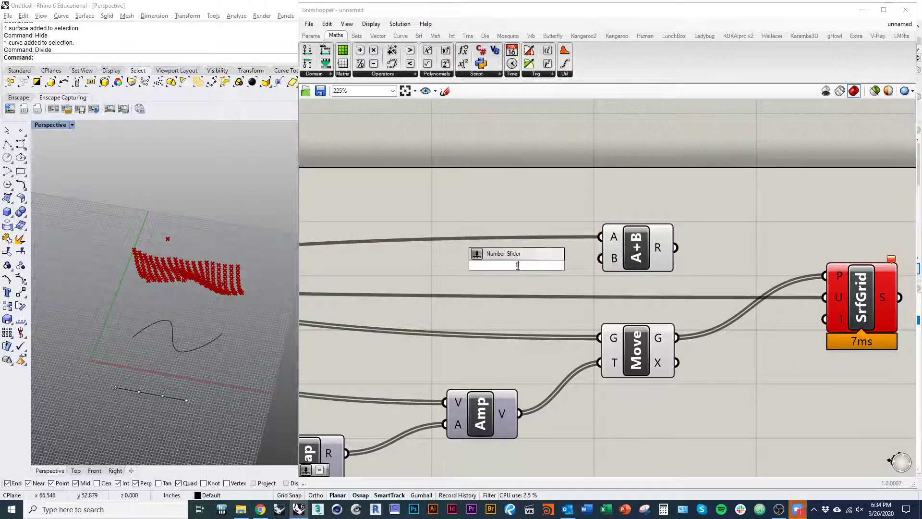
{"action": "key", "text": "Return"}
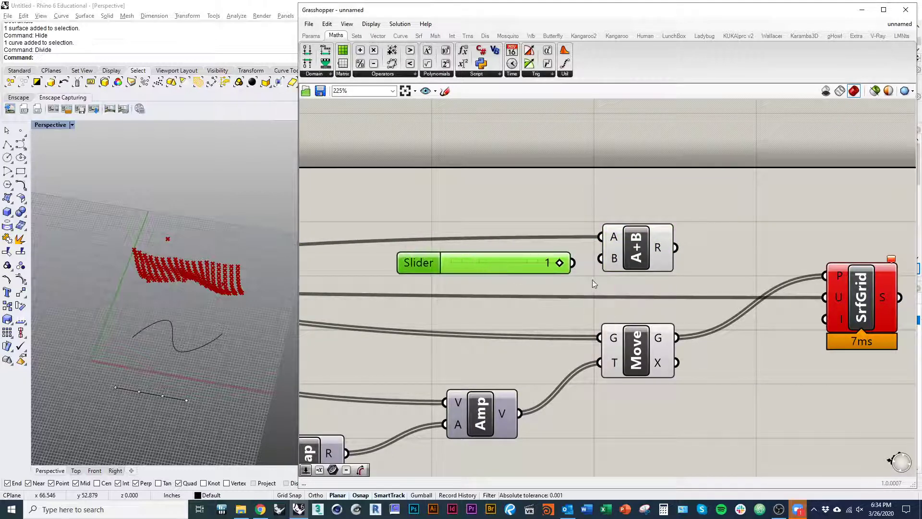
{"action": "left_click_drag", "start_coordinate": [573, 263], "coordinate": [600, 259]}
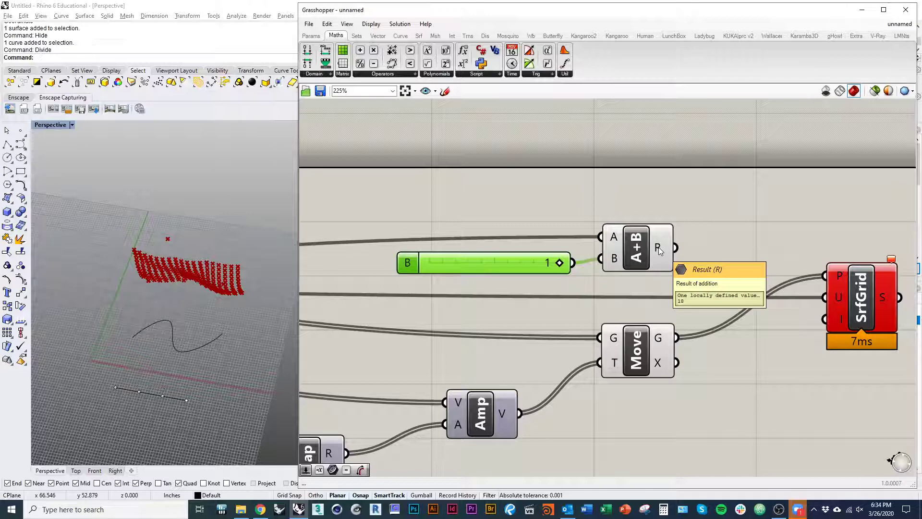
Connect the Addition result to the U input of Surface From Points and inspect the rebuilt surface in the Perspective view.
{"action": "left_click_drag", "start_coordinate": [675, 247], "coordinate": [825, 297]}
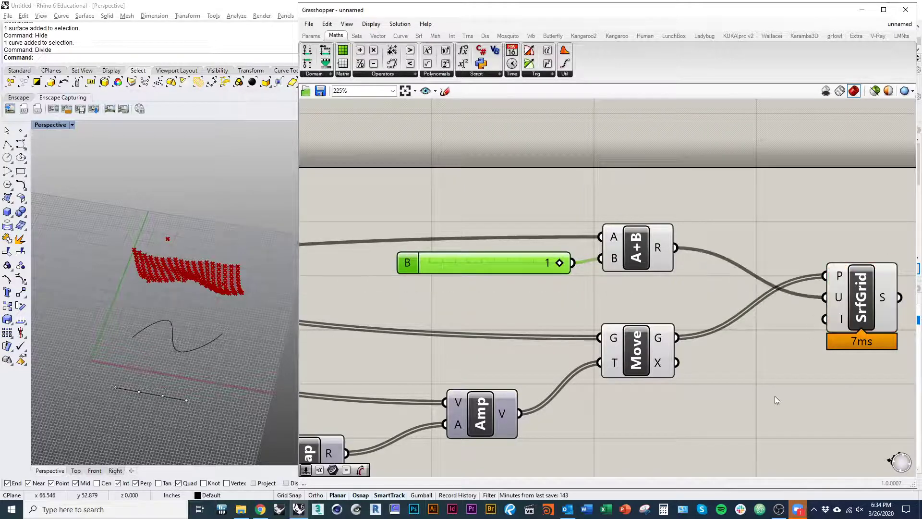
{"action": "left_click", "coordinate": [859, 300]}
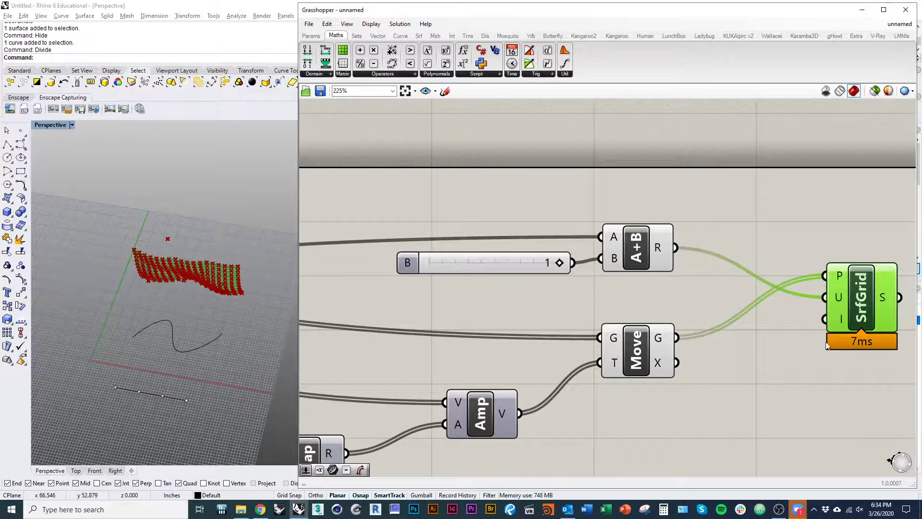
{"action": "right_click_drag", "start_coordinate": [896, 356], "coordinate": [748, 343]}
{"action": "right_click_drag", "start_coordinate": [272, 350], "coordinate": [246, 274]}
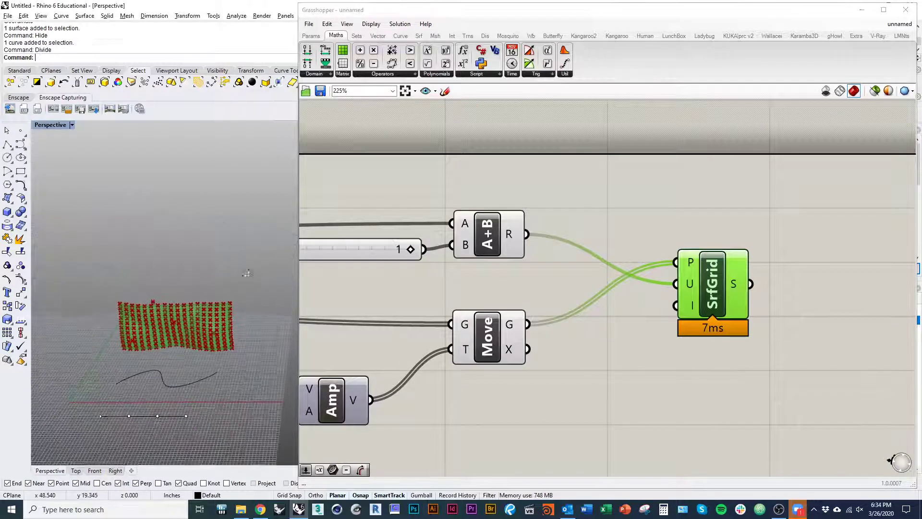
{"action": "scroll", "coordinate": [240, 304], "scroll_direction": "up", "scroll_amount": 5}
{"action": "right_click_drag", "start_coordinate": [217, 364], "coordinate": [202, 336]}
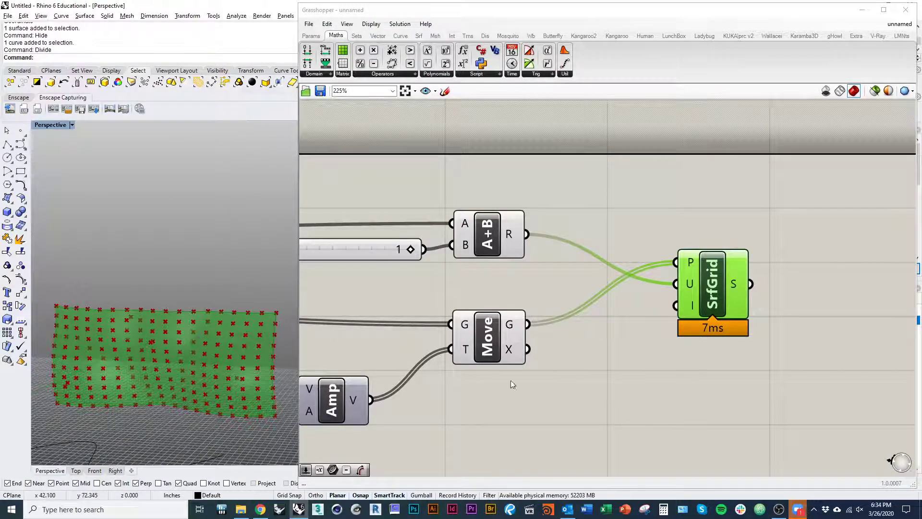
Turn off the preview of the Addition, Amplitude and Move components so only the rebuilt surface and attractor points are displayed.
{"action": "left_click", "coordinate": [534, 399]}
{"action": "right_click_drag", "start_coordinate": [535, 400], "coordinate": [735, 315]}
{"action": "scroll", "coordinate": [645, 396], "scroll_direction": "down", "scroll_amount": 4}
{"action": "scroll", "coordinate": [738, 353], "scroll_direction": "down", "scroll_amount": 1}
{"action": "left_click_drag", "start_coordinate": [742, 347], "coordinate": [674, 222]}
{"action": "right_click", "coordinate": [509, 226]}
{"action": "left_click", "coordinate": [527, 244]}
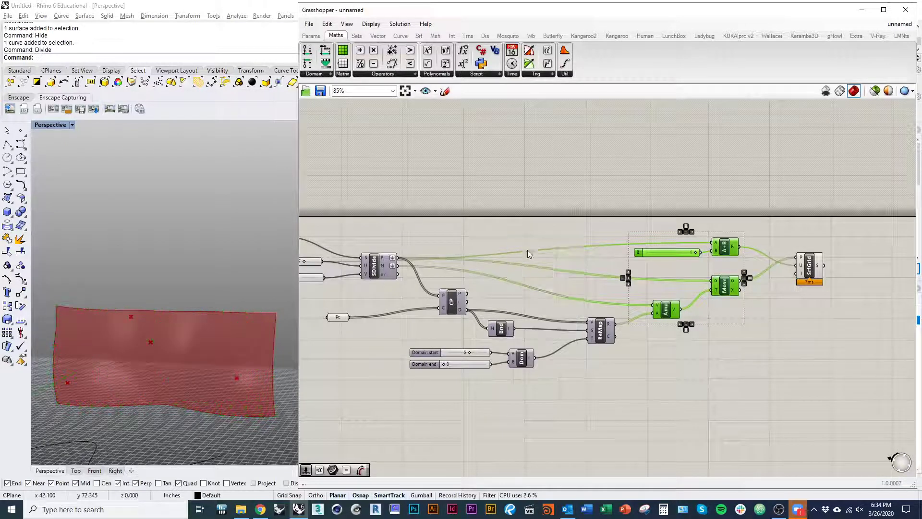
{"action": "left_click", "coordinate": [526, 251]}
{"action": "right_click_drag", "start_coordinate": [194, 367], "coordinate": [177, 317]}
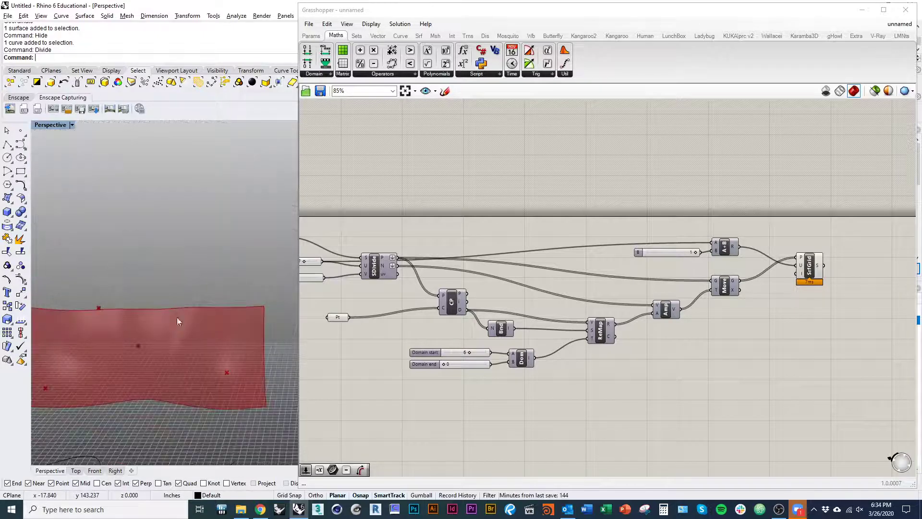
Try U Counts of 13 and 3 with a V Count of 7 and compare the rebuilt surface.
{"action": "right_click_drag", "start_coordinate": [335, 285], "coordinate": [522, 290]}
{"action": "scroll", "coordinate": [523, 290], "scroll_direction": "up", "scroll_amount": 5}
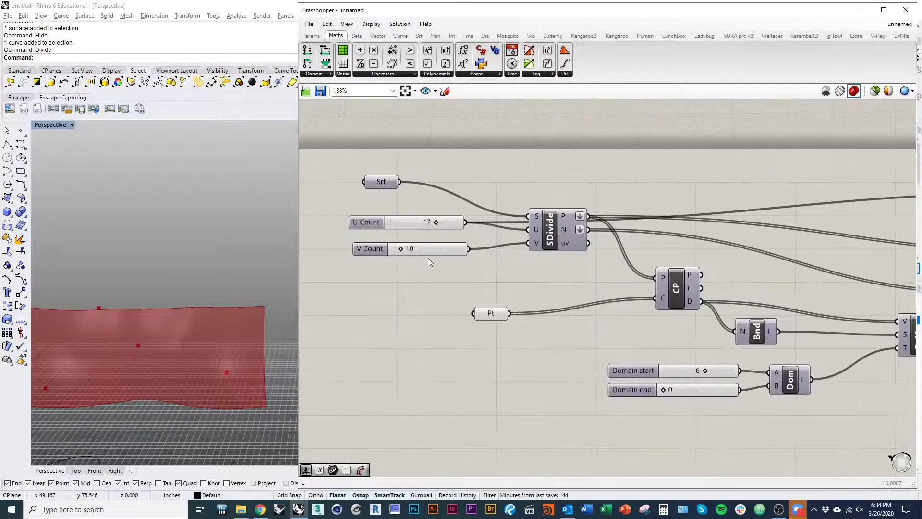
{"action": "left_click_drag", "start_coordinate": [486, 268], "coordinate": [467, 270]}
{"action": "mouse_move", "coordinate": [420, 318]}
{"action": "left_mouse_down"}
{"action": "mouse_move", "coordinate": [434, 323]}
{"action": "mouse_move", "coordinate": [416, 320]}
{"action": "left_mouse_up"}
{"action": "right_click_drag", "start_coordinate": [192, 353], "coordinate": [207, 163]}
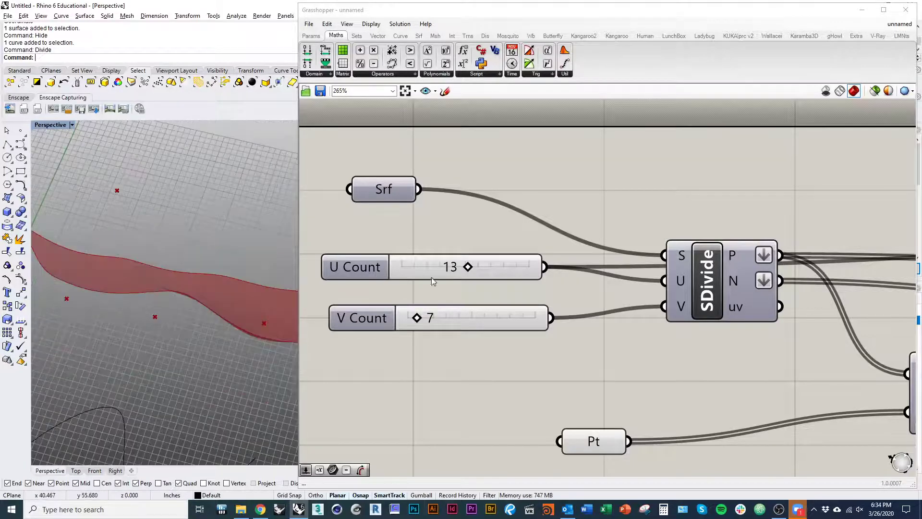
{"action": "left_click_drag", "start_coordinate": [467, 266], "coordinate": [416, 268]}
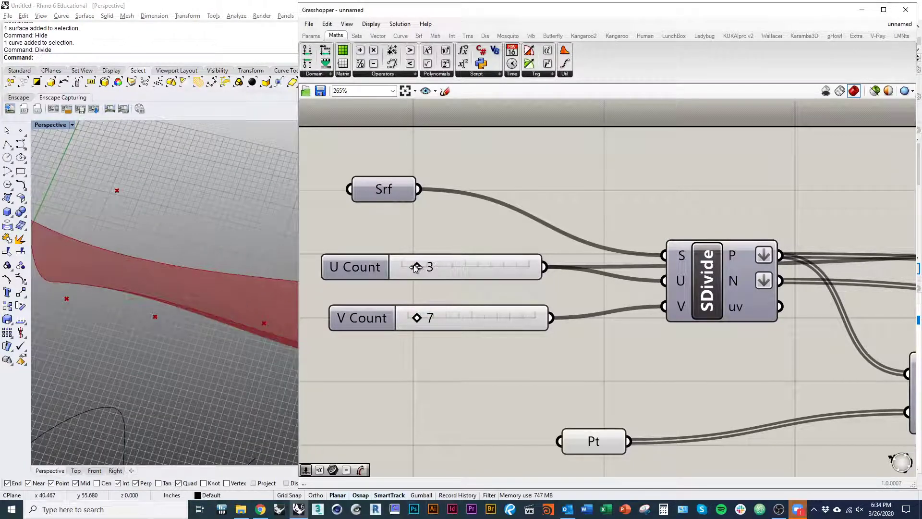
Set the V Count to 14 and the U Count to 16, and examine the rebuilt surface from several angles.
{"action": "mouse_move", "coordinate": [416, 317]}
{"action": "left_mouse_down"}
{"action": "mouse_move", "coordinate": [409, 317]}
{"action": "mouse_move", "coordinate": [447, 320]}
{"action": "mouse_move", "coordinate": [421, 318]}
{"action": "left_mouse_up"}
{"action": "left_click_drag", "start_coordinate": [417, 267], "coordinate": [478, 276]}
{"action": "right_click_drag", "start_coordinate": [169, 357], "coordinate": [215, 357]}
{"action": "scroll", "coordinate": [106, 249], "scroll_direction": "up", "scroll_amount": 5}
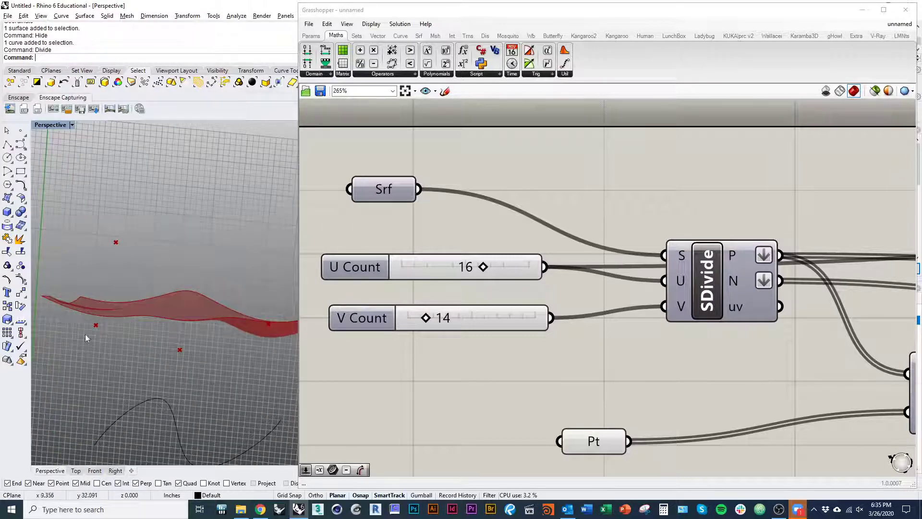
{"action": "right_click_drag", "start_coordinate": [222, 375], "coordinate": [162, 328]}
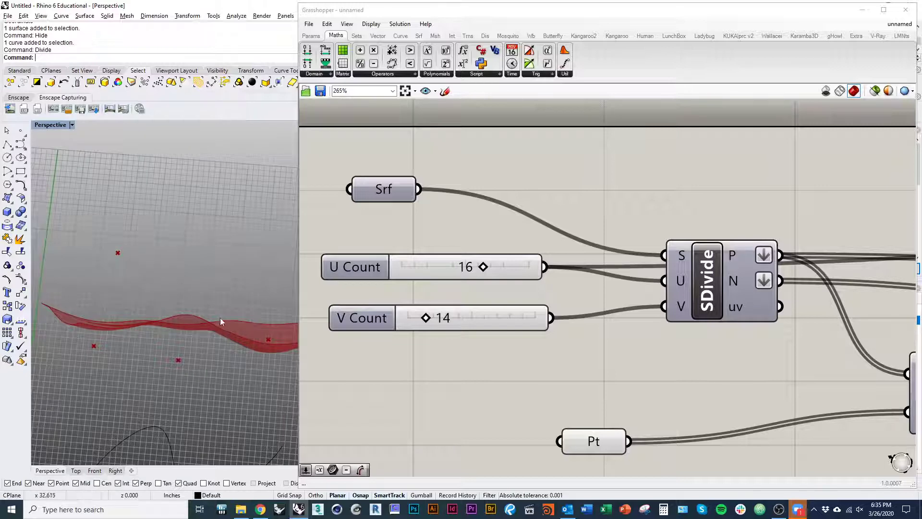
{"action": "right_click_drag", "start_coordinate": [202, 350], "coordinate": [109, 341]}
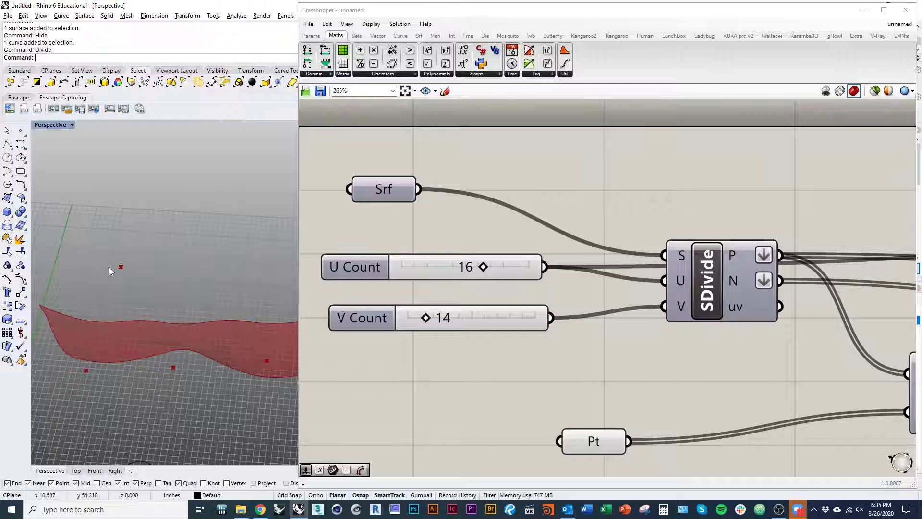
Review the definition from Surface From Points back to the Normals output of Divide Surface.
{"action": "left_click", "coordinate": [330, 393]}
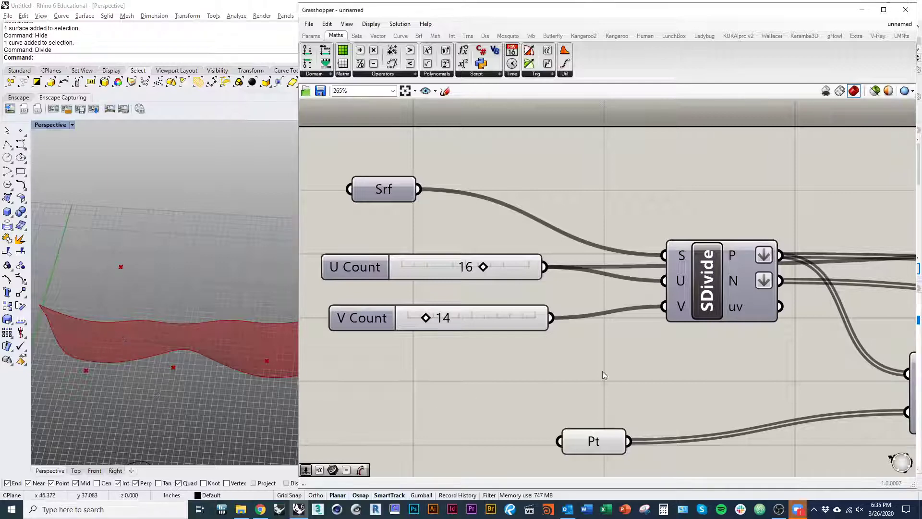
{"action": "right_click_drag", "start_coordinate": [603, 375], "coordinate": [403, 299]}
{"action": "scroll", "coordinate": [469, 271], "scroll_direction": "down", "scroll_amount": 4}
{"action": "right_click_drag", "start_coordinate": [785, 292], "coordinate": [577, 260]}
{"action": "right_click_drag", "start_coordinate": [702, 265], "coordinate": [469, 267]}
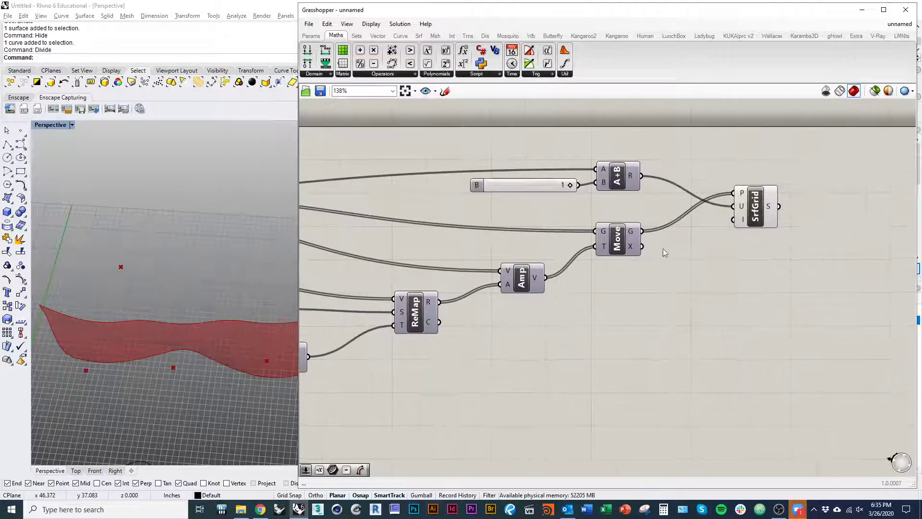
{"action": "right_click_drag", "start_coordinate": [662, 249], "coordinate": [713, 284]}
{"action": "right_click_drag", "start_coordinate": [529, 276], "coordinate": [747, 303]}
{"action": "right_click_drag", "start_coordinate": [685, 290], "coordinate": [763, 300]}
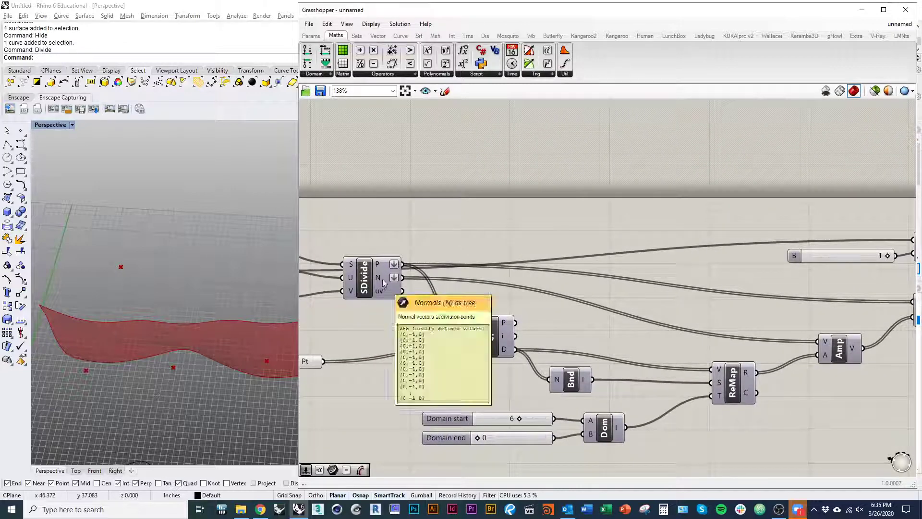
Add a Vector Display component and place it just after Divide Surface.
{"action": "left_click", "coordinate": [375, 36]}
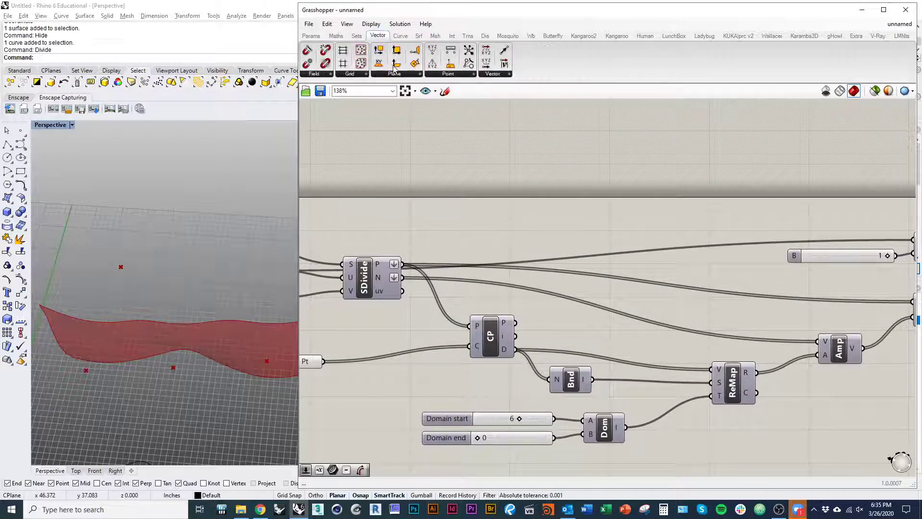
{"action": "double_click", "coordinate": [482, 196]}
{"action": "type", "text": "vd"}
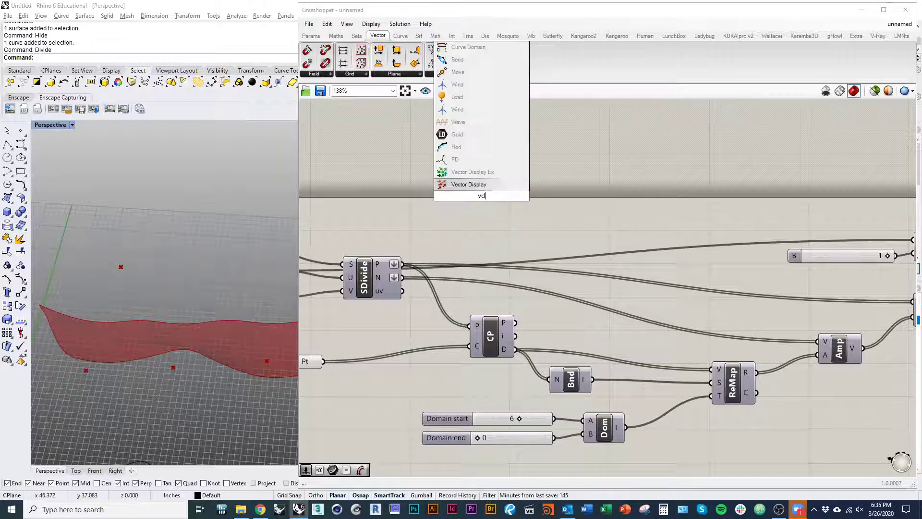
{"action": "left_click", "coordinate": [485, 186]}
{"action": "left_click_drag", "start_coordinate": [473, 201], "coordinate": [441, 264]}
Connect Divide Surface's points to the Anchor input and its normals to the Vector input of Vector Display.
{"action": "scroll", "coordinate": [440, 265], "scroll_direction": "up", "scroll_amount": 2}
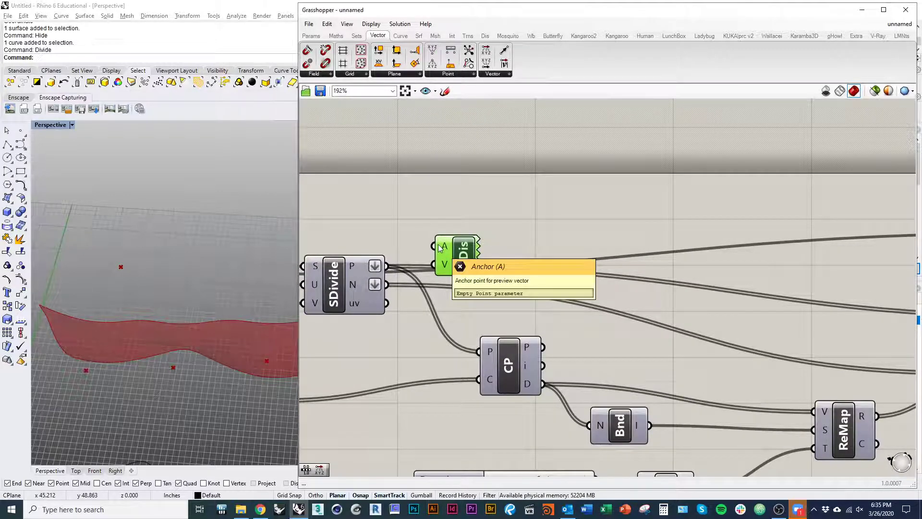
{"action": "right_click_drag", "start_coordinate": [441, 247], "coordinate": [589, 264]}
{"action": "left_click_drag", "start_coordinate": [589, 264], "coordinate": [608, 277]}
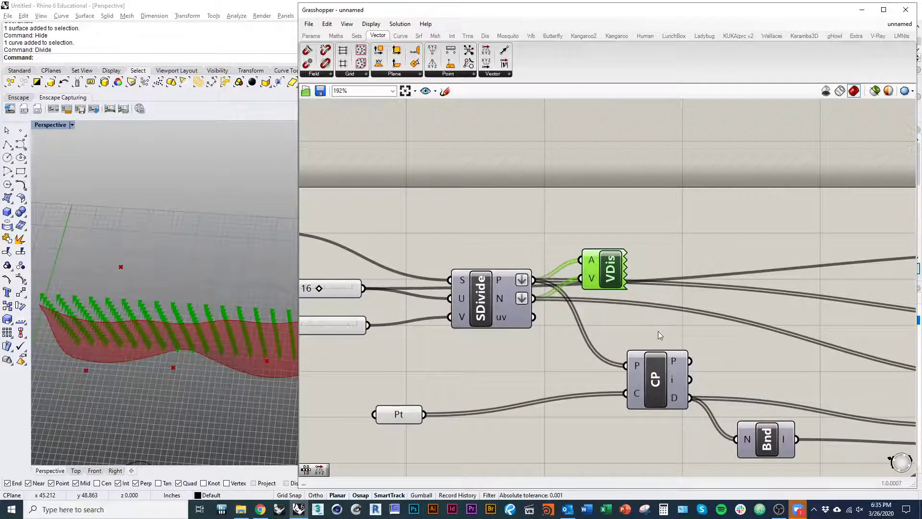
{"action": "left_click", "coordinate": [645, 345]}
{"action": "right_click_drag", "start_coordinate": [209, 308], "coordinate": [214, 320]}
Turn on the preview of the original Surface parameter.
{"action": "right_click_drag", "start_coordinate": [395, 287], "coordinate": [612, 316]}
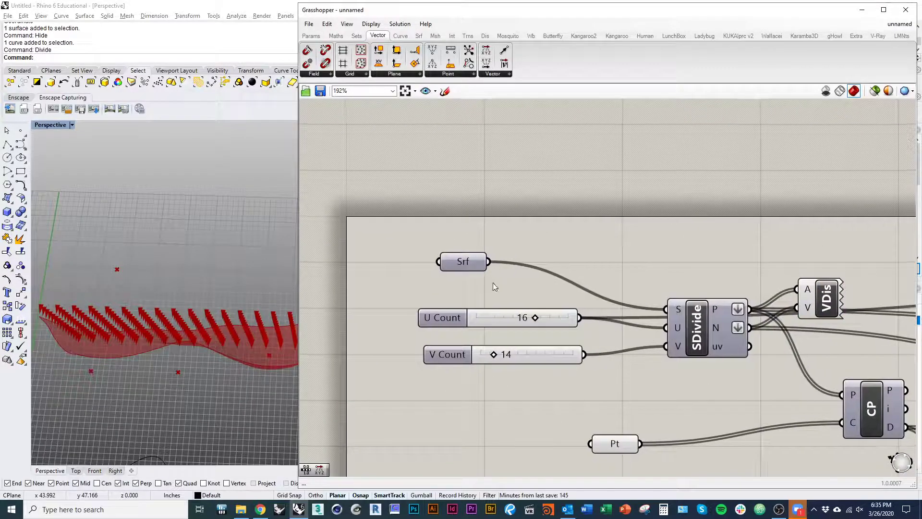
{"action": "left_click", "coordinate": [471, 263]}
{"action": "right_click", "coordinate": [436, 204]}
{"action": "left_click", "coordinate": [459, 209]}
{"action": "left_click", "coordinate": [580, 287]}
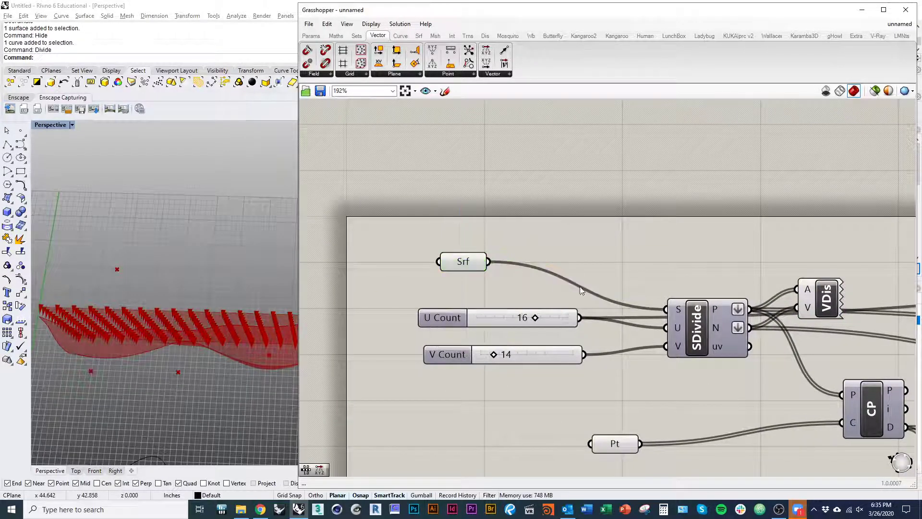
Highlight the Divide Surface points and examine the direction of the normal vectors relative to the original and rebuilt surfaces.
{"action": "right_click_drag", "start_coordinate": [230, 336], "coordinate": [168, 305]}
{"action": "left_click", "coordinate": [702, 336]}
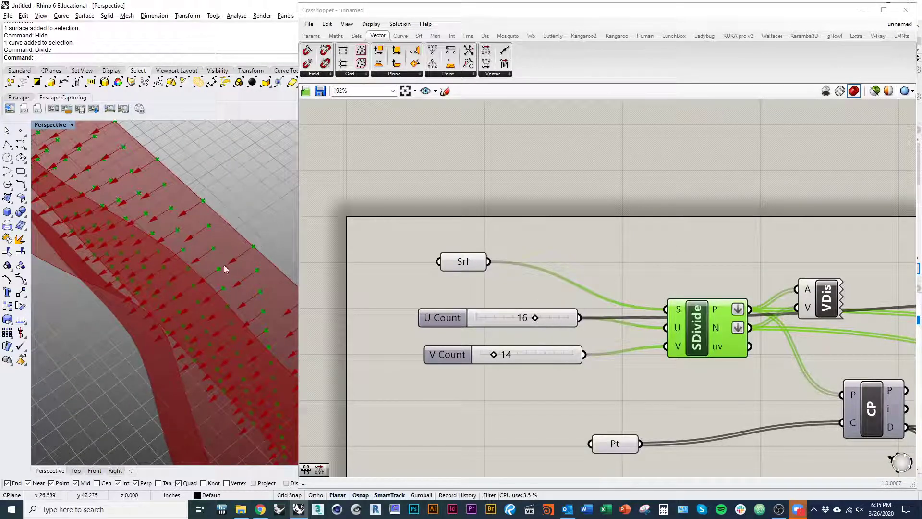
{"action": "scroll", "coordinate": [260, 279], "scroll_direction": "down", "scroll_amount": 4}
{"action": "scroll", "coordinate": [169, 186], "scroll_direction": "up", "scroll_amount": 4}
{"action": "scroll", "coordinate": [267, 361], "scroll_direction": "down", "scroll_amount": 6}
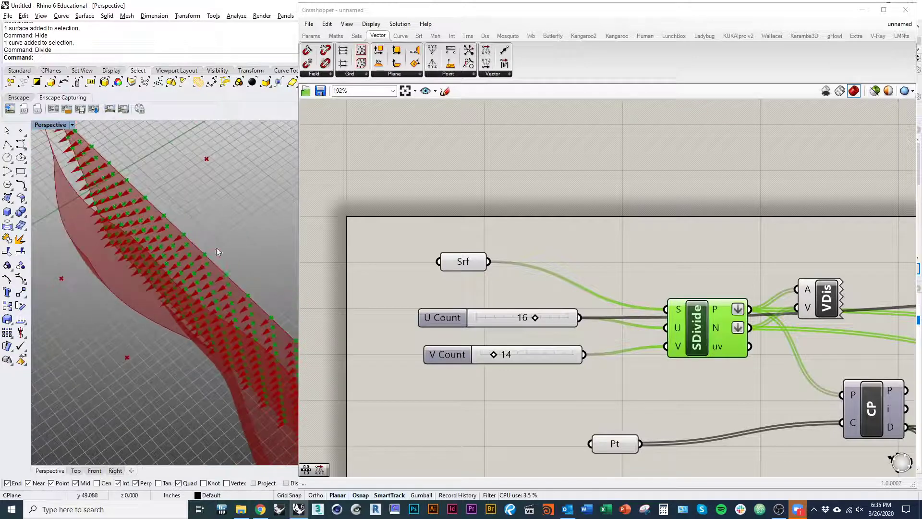
{"action": "scroll", "coordinate": [216, 246], "scroll_direction": "up", "scroll_amount": 6}
{"action": "right_click_drag", "start_coordinate": [198, 284], "coordinate": [176, 286]}
{"action": "scroll", "coordinate": [176, 287], "scroll_direction": "down", "scroll_amount": 3}
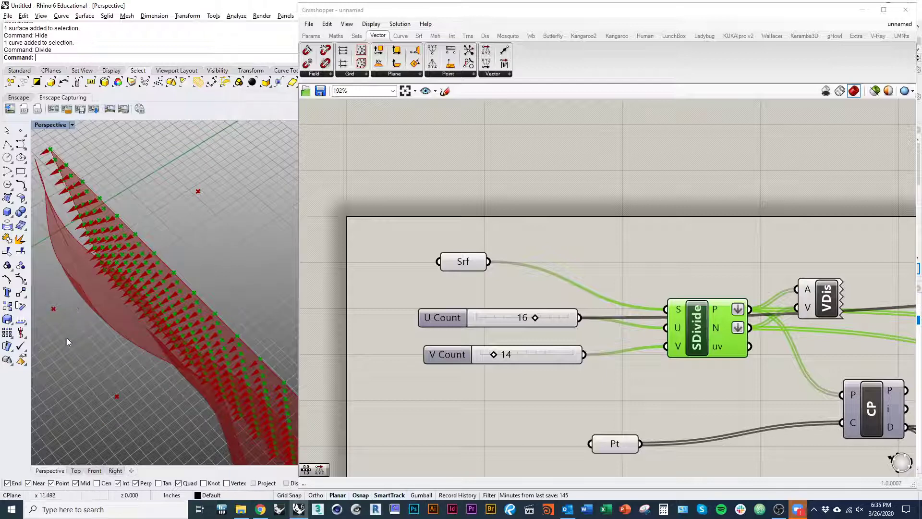
{"action": "scroll", "coordinate": [163, 284], "scroll_direction": "up", "scroll_amount": 3}
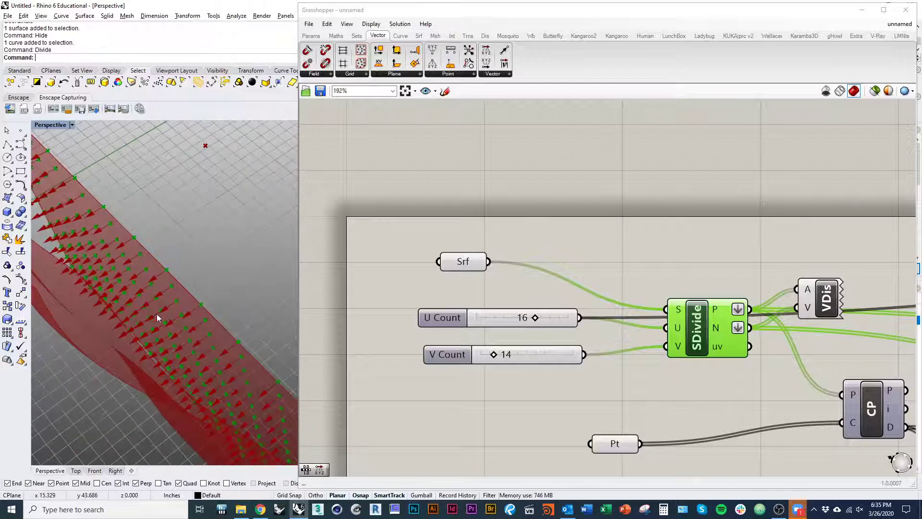
{"action": "scroll", "coordinate": [156, 317], "scroll_direction": "down", "scroll_amount": 3}
{"action": "scroll", "coordinate": [166, 292], "scroll_direction": "up", "scroll_amount": 2}
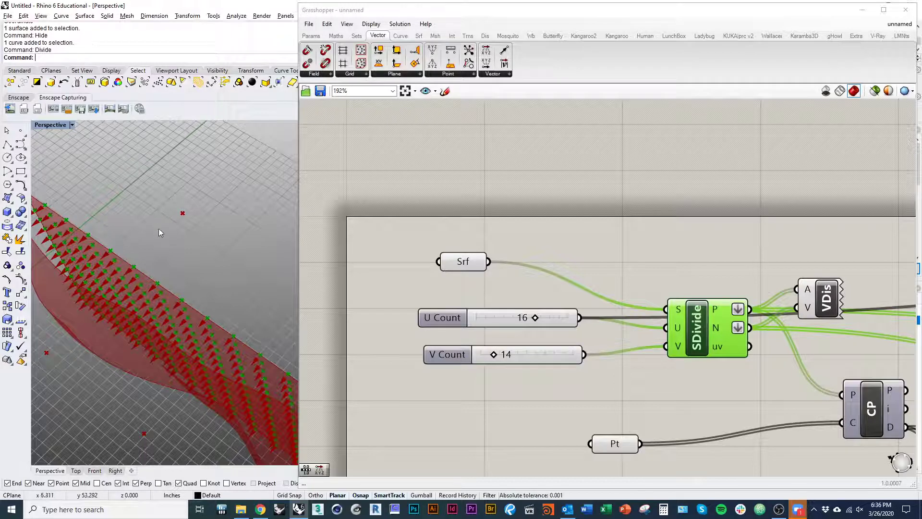
Select the Point parameter and move the attractor point behind the surface closer to it.
{"action": "left_click", "coordinate": [424, 285]}
{"action": "left_click", "coordinate": [606, 441]}
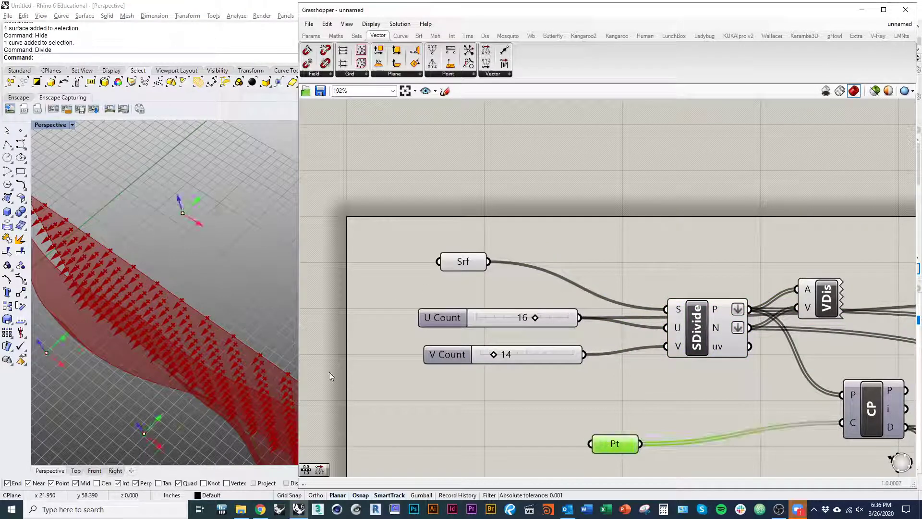
{"action": "left_click_drag", "start_coordinate": [195, 203], "coordinate": [180, 272]}
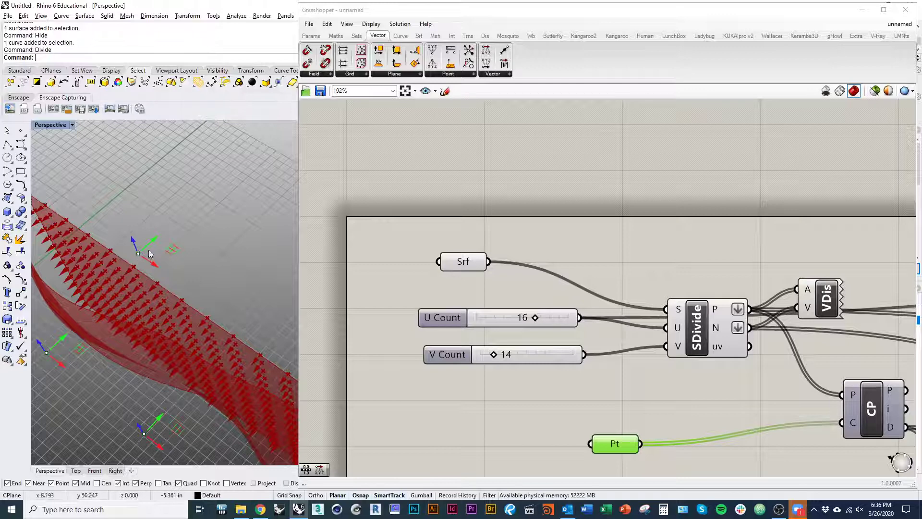
{"action": "left_click_drag", "start_coordinate": [149, 253], "coordinate": [166, 235]}
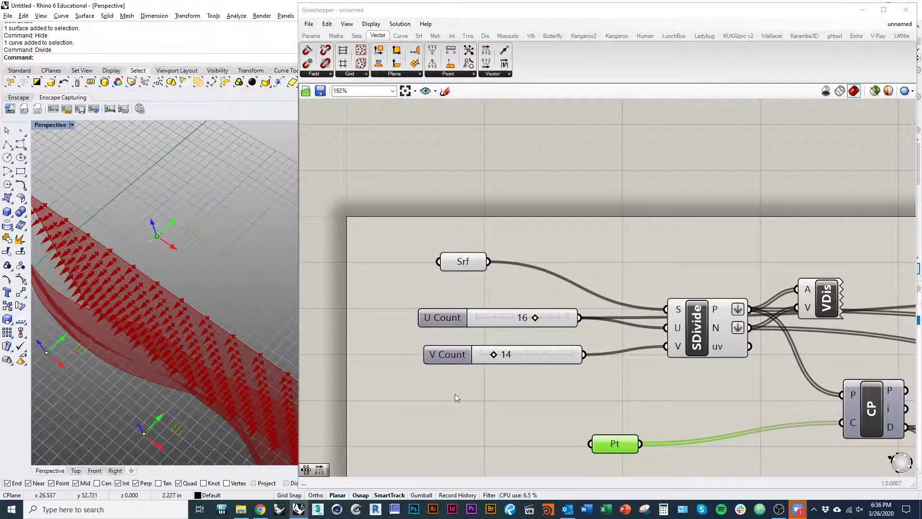
Locate the Amplitude component at the end of the vector chain and place a Vector 2Pt component on the canvas.
{"action": "scroll", "coordinate": [455, 393], "scroll_direction": "down", "scroll_amount": 5}
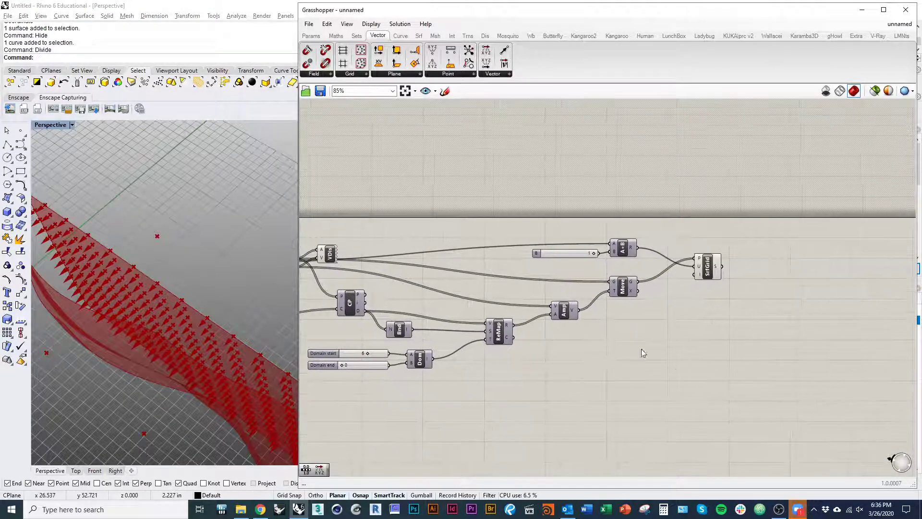
{"action": "scroll", "coordinate": [706, 287], "scroll_direction": "up", "scroll_amount": 3}
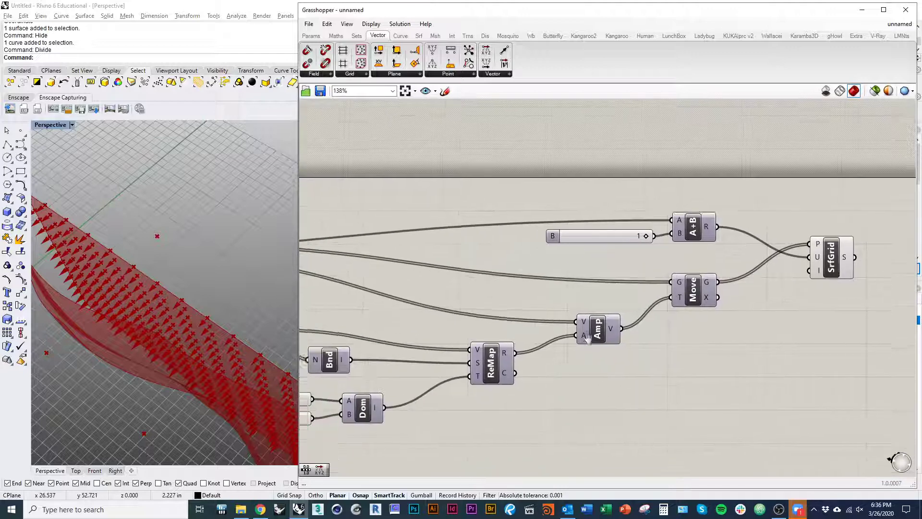
{"action": "right_click_drag", "start_coordinate": [586, 338], "coordinate": [644, 286]}
{"action": "left_click", "coordinate": [655, 282]}
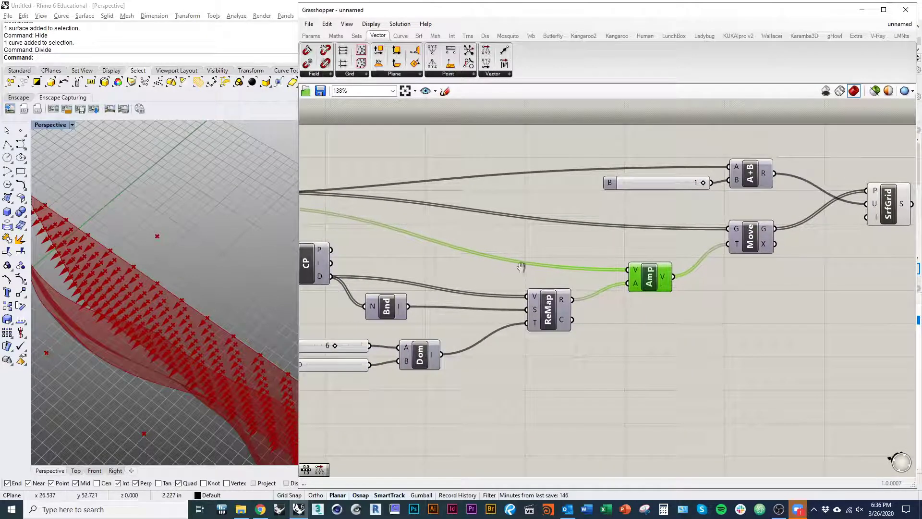
{"action": "right_click_drag", "start_coordinate": [521, 267], "coordinate": [662, 294]}
{"action": "right_click_drag", "start_coordinate": [537, 258], "coordinate": [429, 271]}
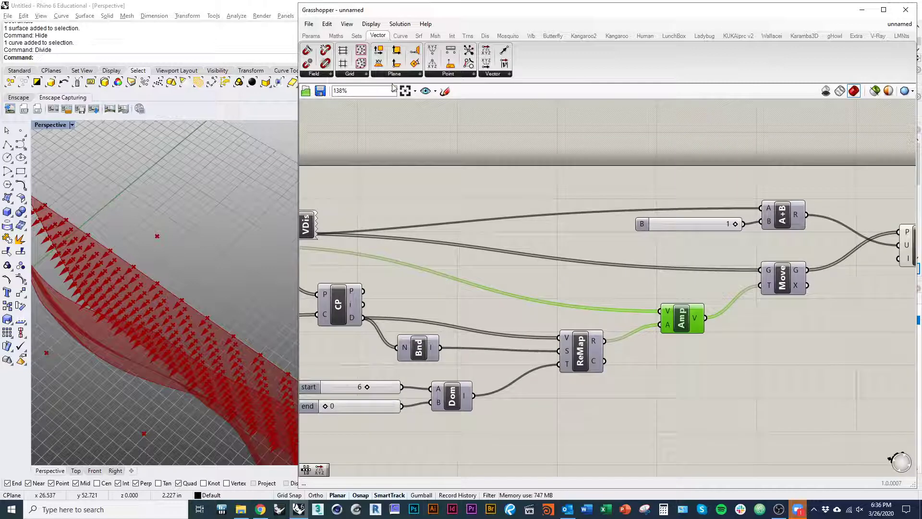
{"action": "left_click", "coordinate": [508, 75]}
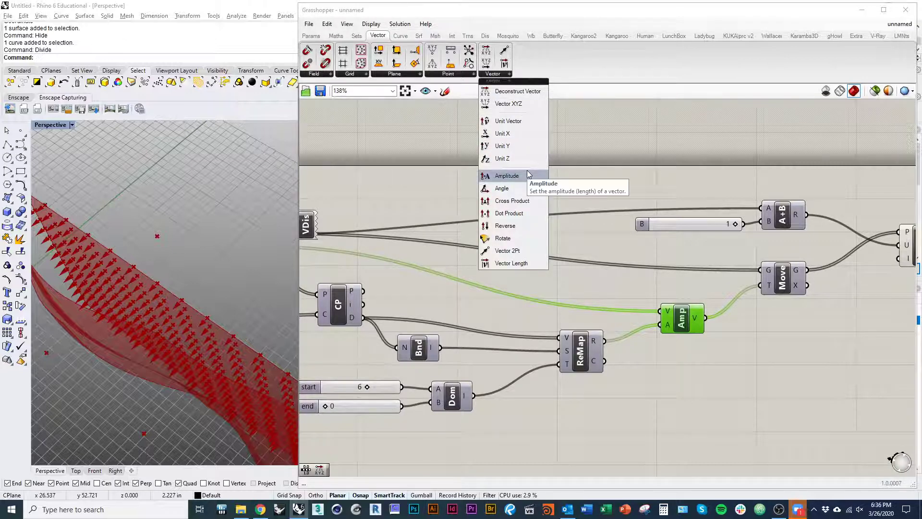
{"action": "left_click", "coordinate": [526, 248]}
{"action": "left_click", "coordinate": [524, 182]}
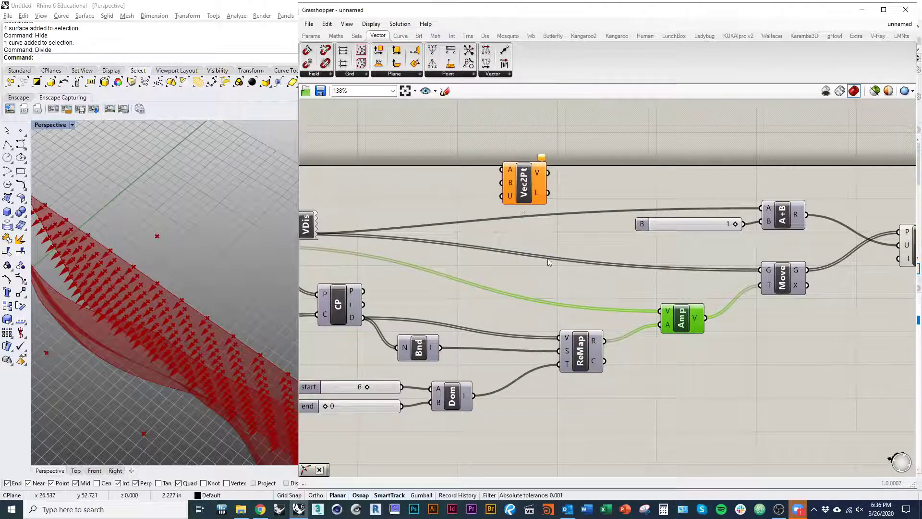
Position Vector 2Pt between Divide Surface and Amplitude, and shift Vector Display away from Divide Surface.
{"action": "left_click_drag", "start_coordinate": [524, 181], "coordinate": [532, 284]}
{"action": "right_click_drag", "start_coordinate": [532, 284], "coordinate": [672, 313]}
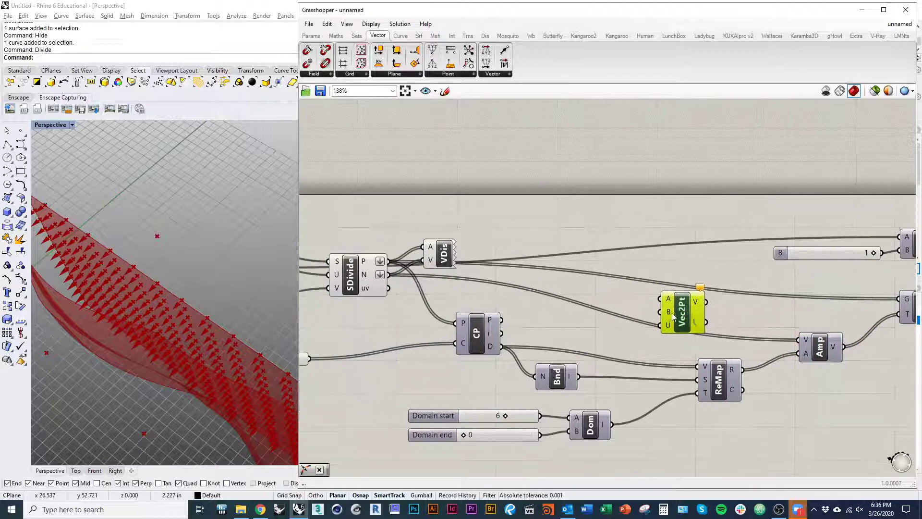
{"action": "left_click_drag", "start_coordinate": [672, 313], "coordinate": [565, 306]}
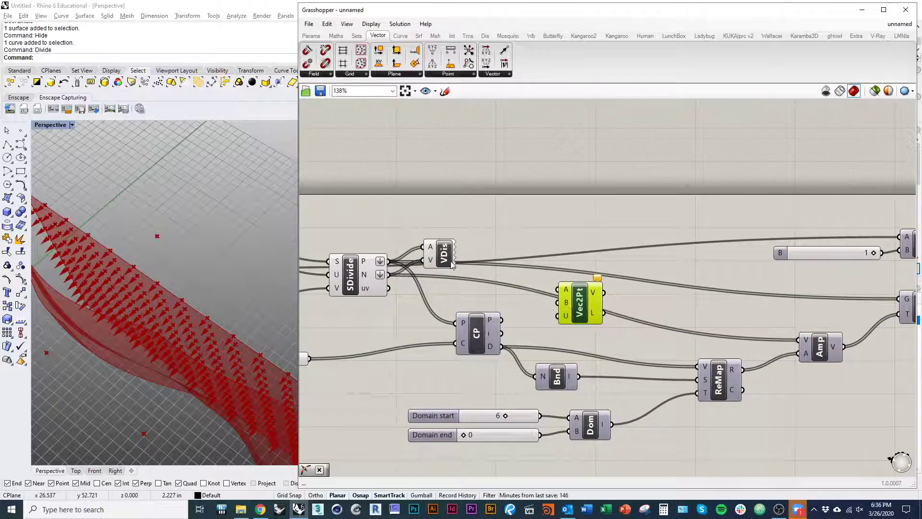
{"action": "left_click_drag", "start_coordinate": [445, 256], "coordinate": [488, 247]}
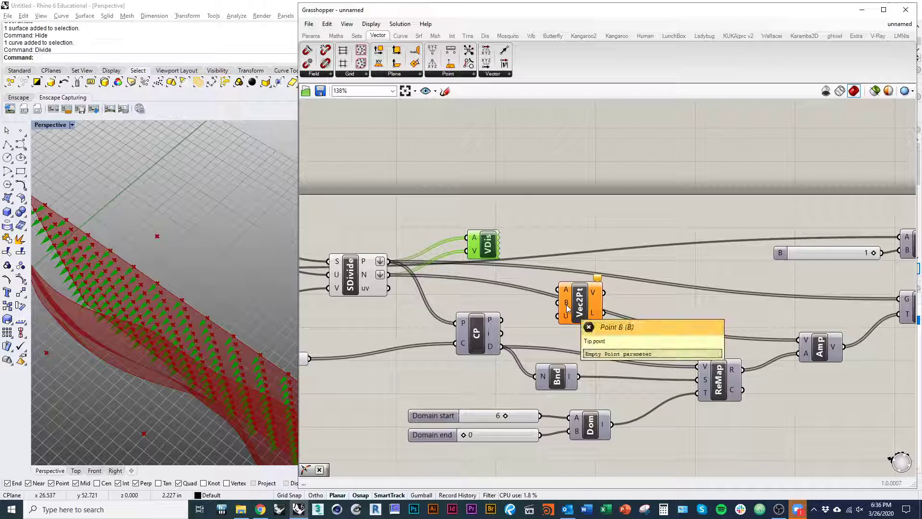
{"action": "right_click_drag", "start_coordinate": [506, 294], "coordinate": [473, 271]}
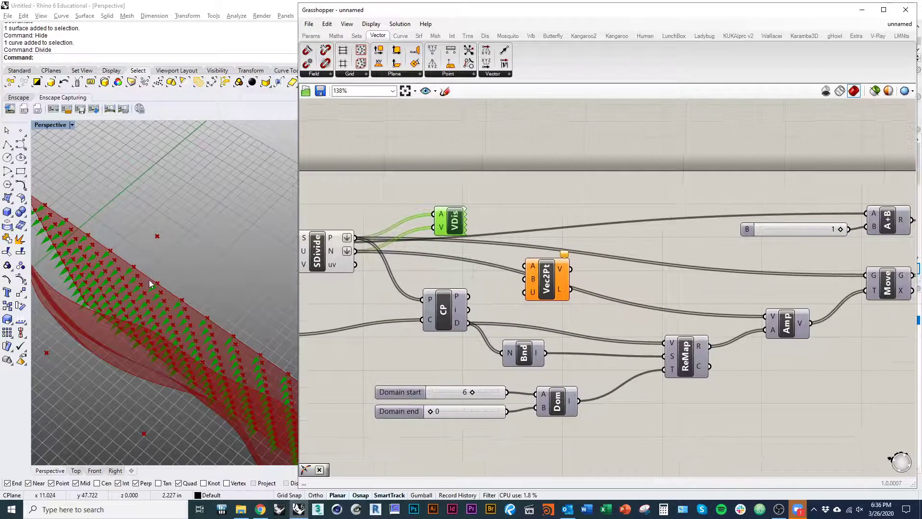
Connect Divide Surface's points to the Point A input of Vector 2Pt and reposition the component.
{"action": "scroll", "coordinate": [149, 283], "scroll_direction": "up", "scroll_amount": 3}
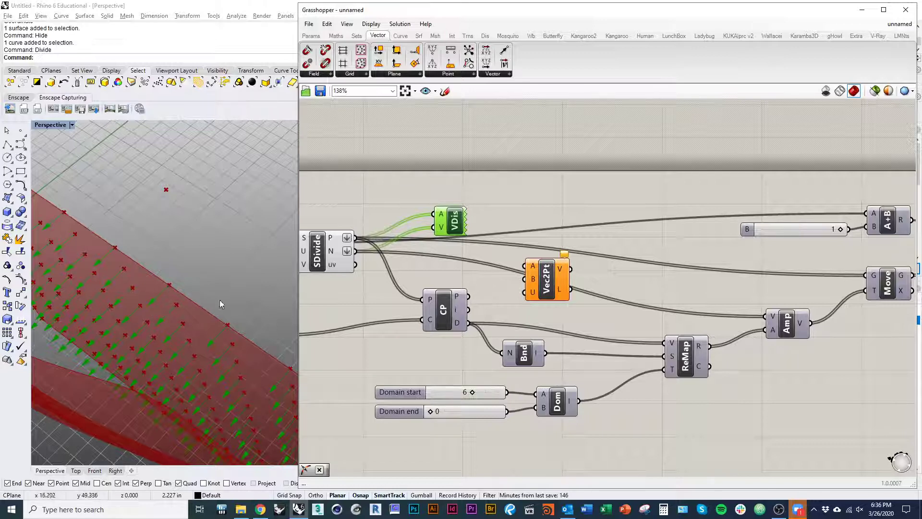
{"action": "left_click", "coordinate": [468, 274]}
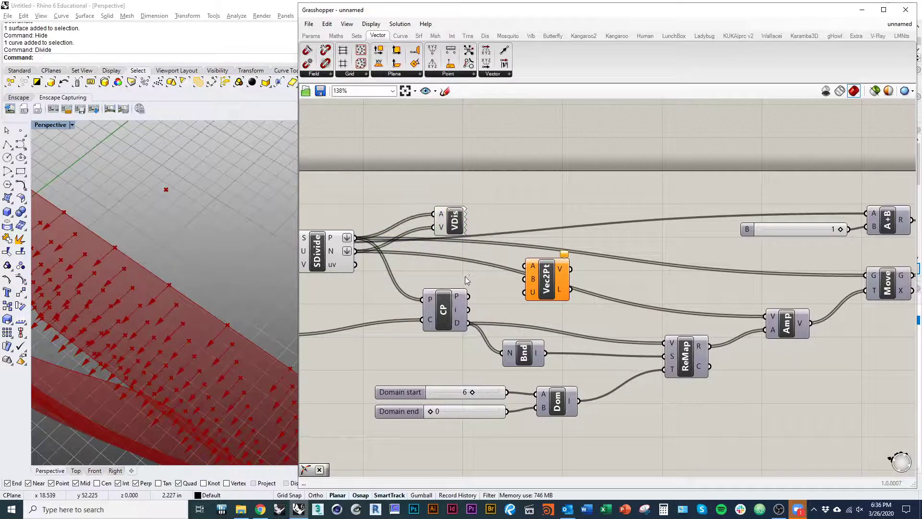
{"action": "mouse_move", "coordinate": [672, 360]}
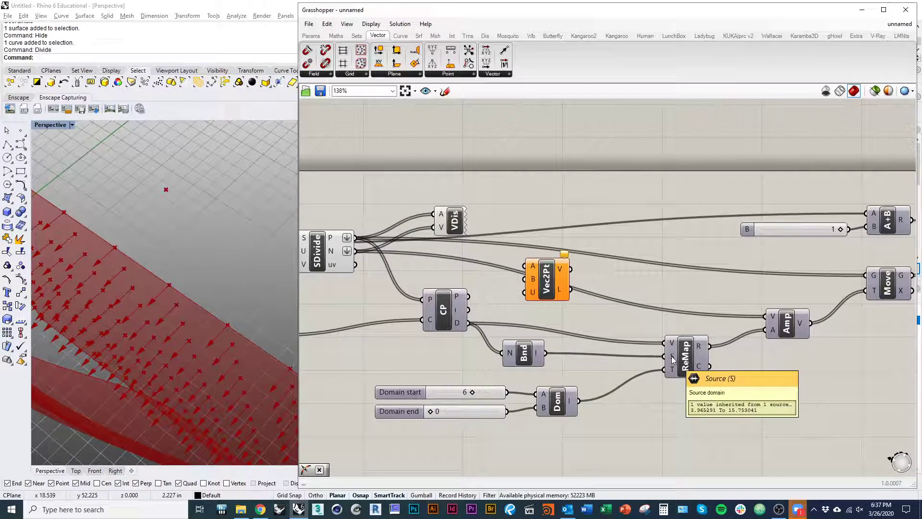
{"action": "left_click_drag", "start_coordinate": [529, 286], "coordinate": [494, 277]}
{"action": "right_click_drag", "start_coordinate": [493, 274], "coordinate": [613, 316]}
{"action": "left_click_drag", "start_coordinate": [614, 316], "coordinate": [479, 282]}
{"action": "right_click_drag", "start_coordinate": [546, 318], "coordinate": [385, 288]}
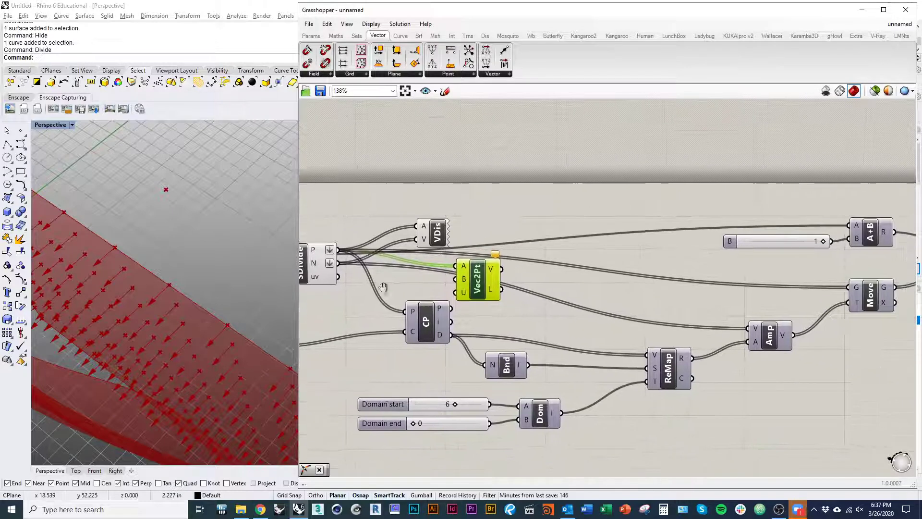
{"action": "left_click_drag", "start_coordinate": [476, 283], "coordinate": [549, 278]}
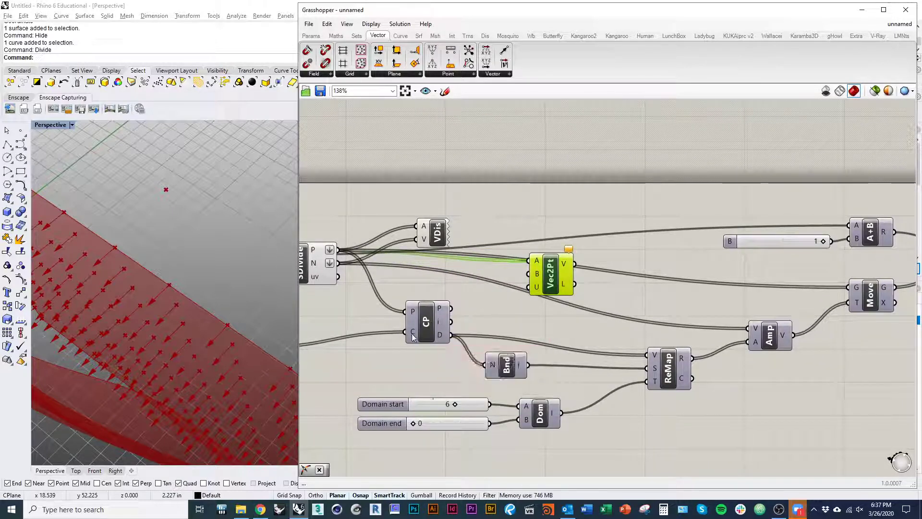
Connect the Closest Point output of the CP component to the Point B input of Vector 2Pt.
{"action": "mouse_move", "coordinate": [444, 311]}
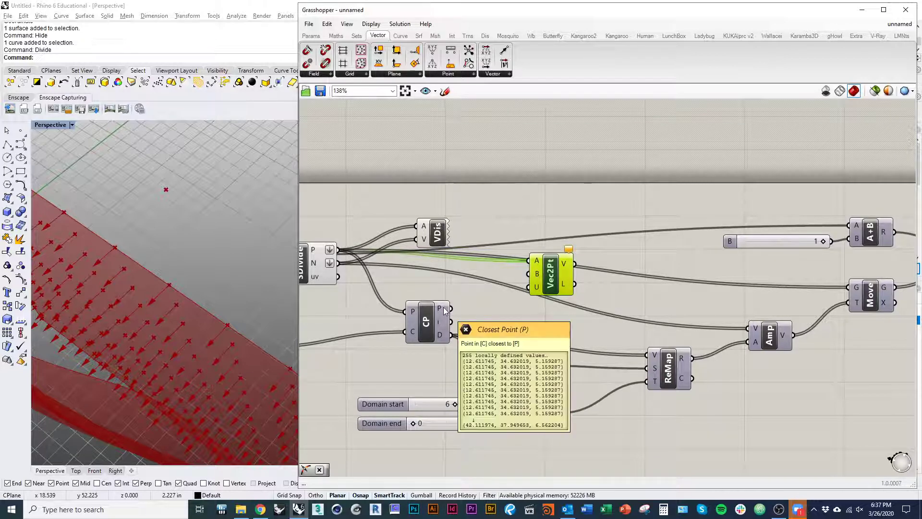
{"action": "right_click_drag", "start_coordinate": [423, 320], "coordinate": [566, 316]}
{"action": "right_click_drag", "start_coordinate": [400, 343], "coordinate": [332, 355]}
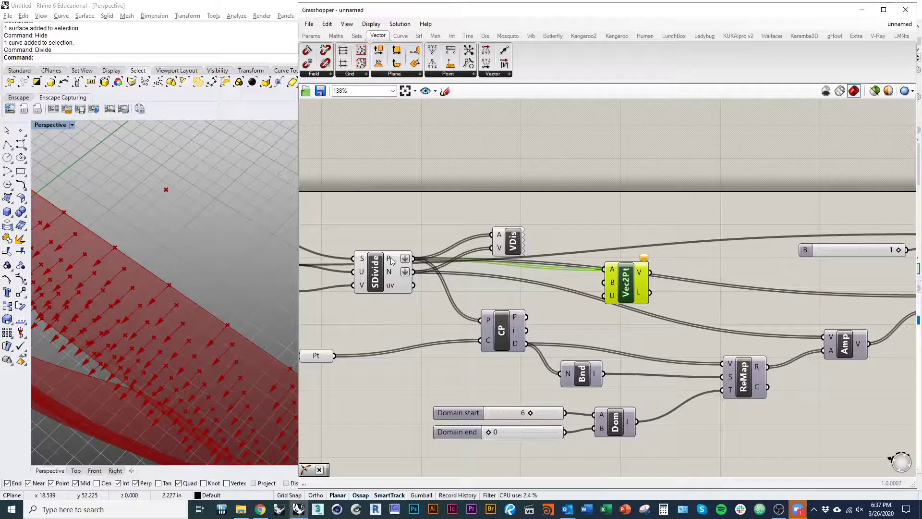
{"action": "right_click_drag", "start_coordinate": [503, 330], "coordinate": [462, 328]}
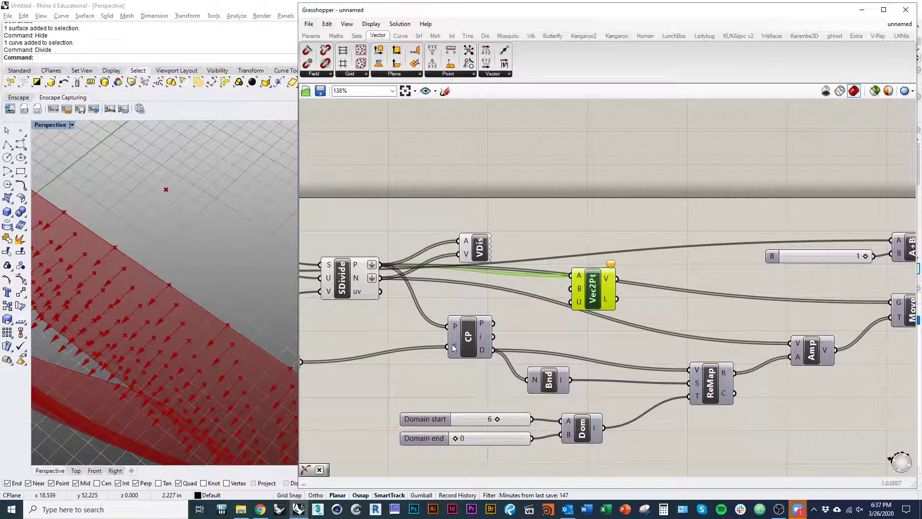
{"action": "right_click_drag", "start_coordinate": [457, 332], "coordinate": [419, 330]}
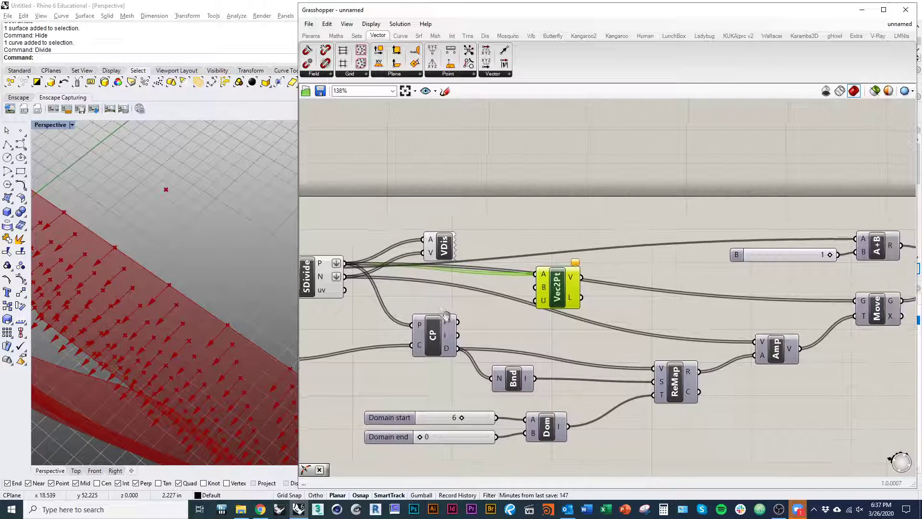
{"action": "left_click_drag", "start_coordinate": [454, 321], "coordinate": [525, 290]}
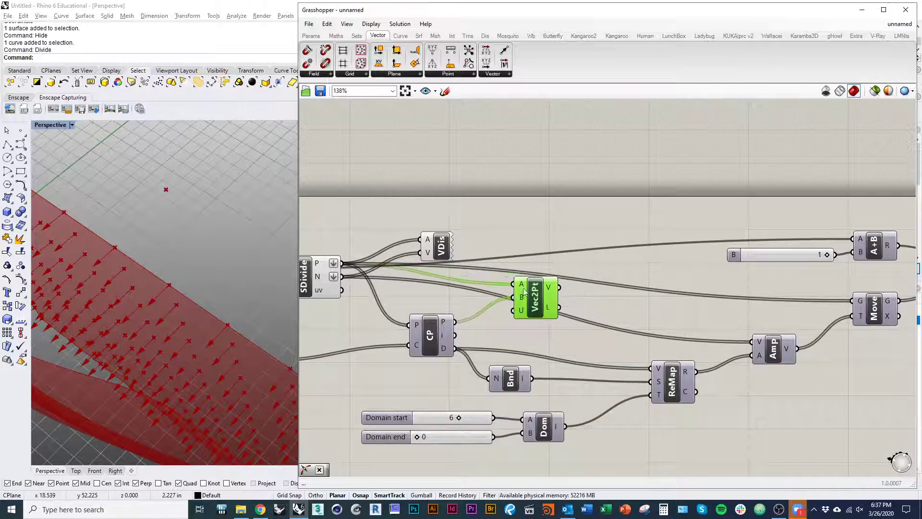
Move Vector Display past Vector 2Pt and feed Vector 2Pt's vector output into its Vector input.
{"action": "left_click_drag", "start_coordinate": [446, 252], "coordinate": [623, 261]}
{"action": "left_click_drag", "start_coordinate": [558, 287], "coordinate": [597, 261]}
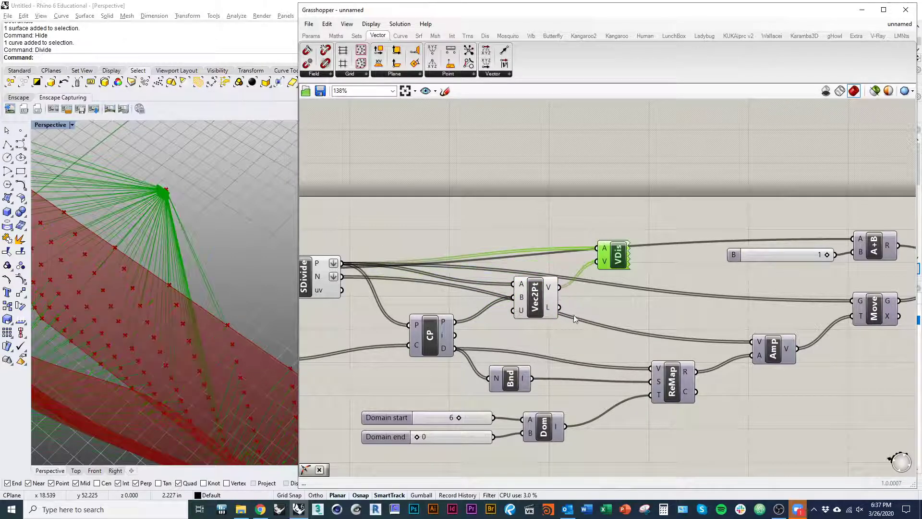
{"action": "right_click_drag", "start_coordinate": [163, 317], "coordinate": [312, 300]}
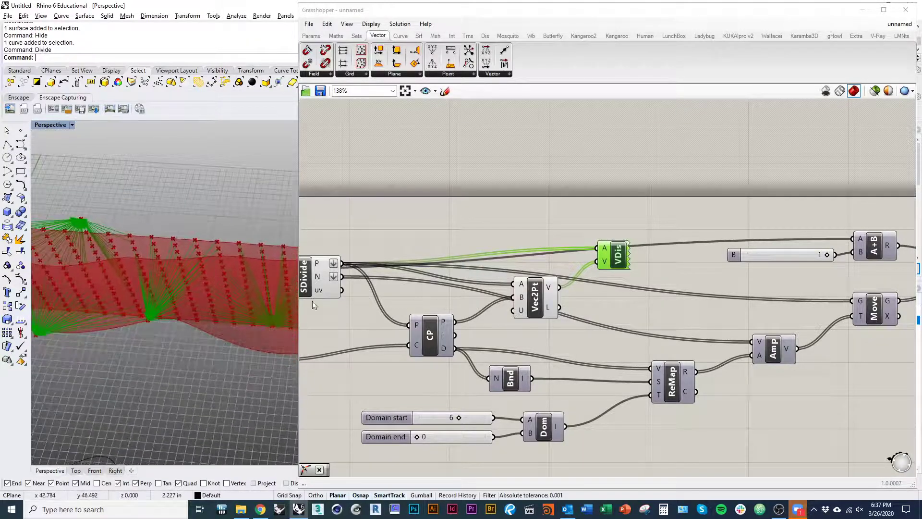
Turn off the preview of Divide Surface, Point, Closest Point, Vector 2Pt and the remapping components together.
{"action": "right_click_drag", "start_coordinate": [724, 309], "coordinate": [650, 281]}
{"action": "scroll", "coordinate": [651, 280], "scroll_direction": "down", "scroll_amount": 3}
{"action": "left_click_drag", "start_coordinate": [617, 405], "coordinate": [304, 246]}
{"action": "right_click", "coordinate": [400, 184]}
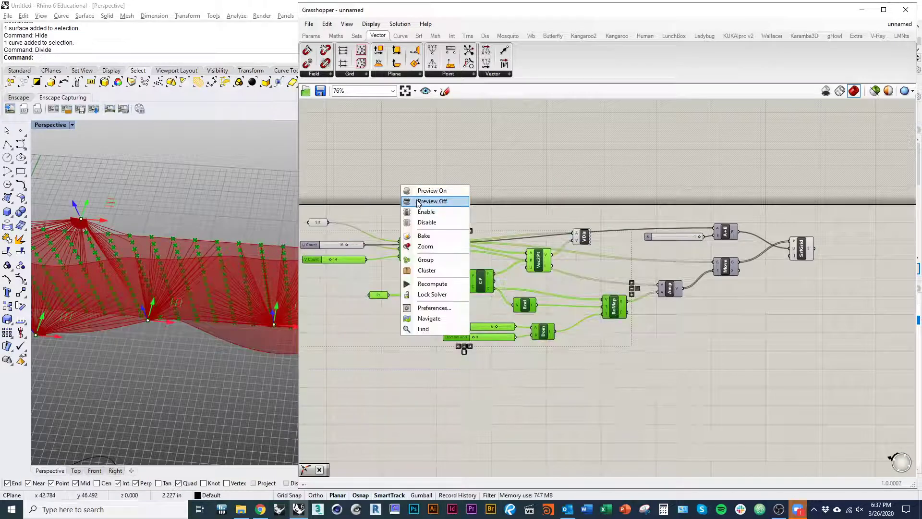
{"action": "left_click", "coordinate": [427, 199]}
Turn off the preview of the Surface From Points component and examine the attractor vectors against the original surface.
{"action": "left_click_drag", "start_coordinate": [372, 188], "coordinate": [312, 243]}
{"action": "right_click", "coordinate": [389, 174]}
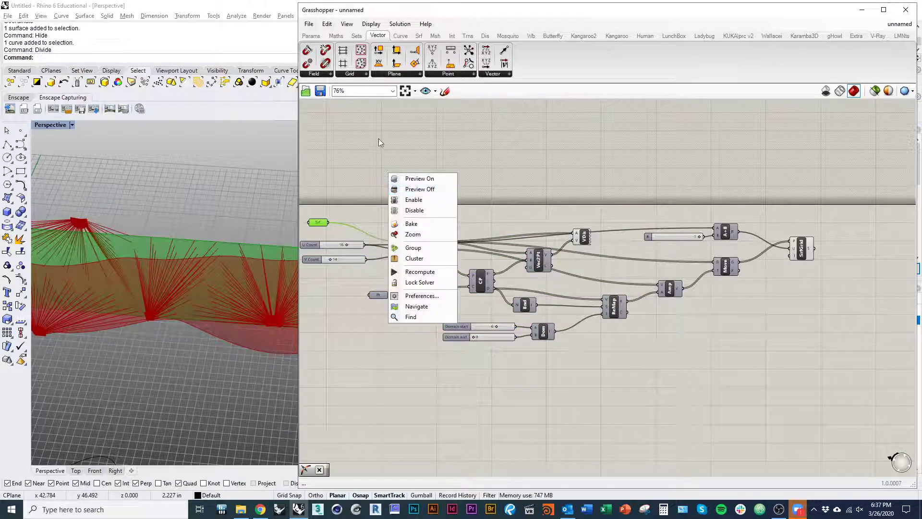
{"action": "left_click", "coordinate": [798, 248]}
{"action": "right_click", "coordinate": [764, 194]}
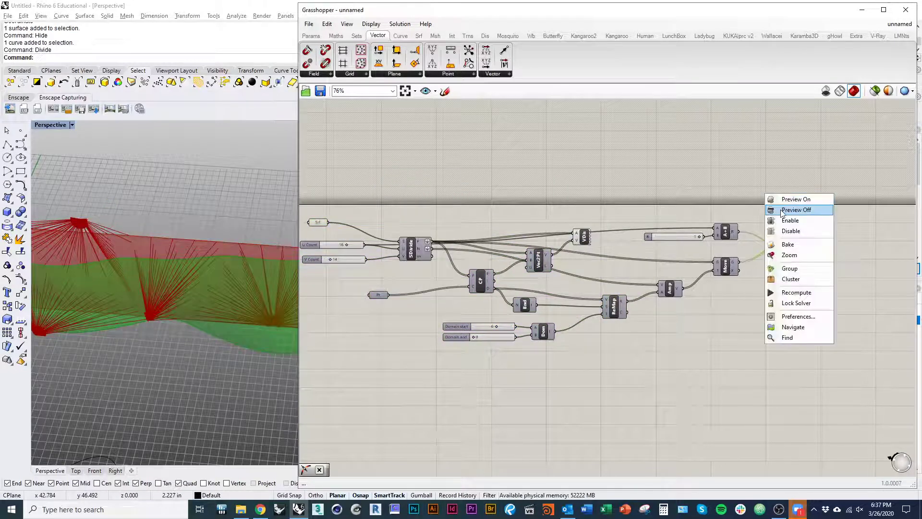
{"action": "left_click", "coordinate": [777, 208]}
{"action": "right_click_drag", "start_coordinate": [254, 288], "coordinate": [235, 246]}
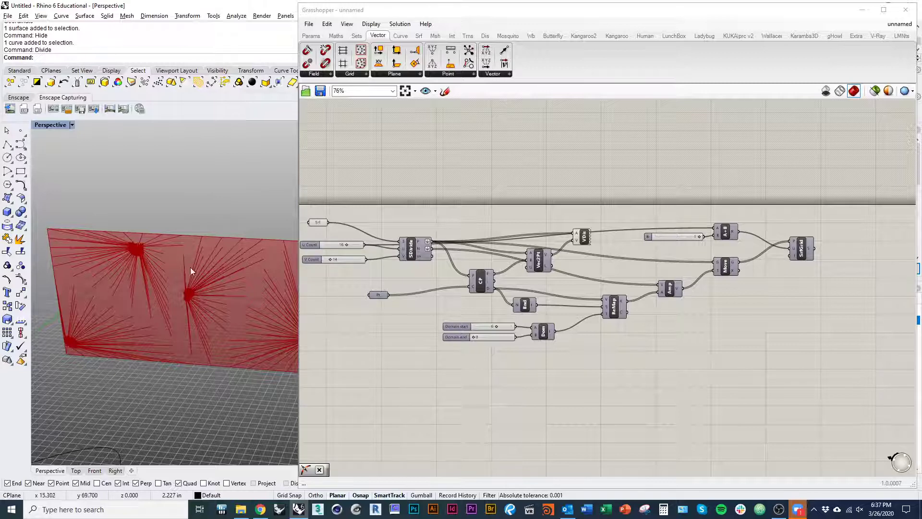
{"action": "right_click_drag", "start_coordinate": [191, 271], "coordinate": [211, 320]}
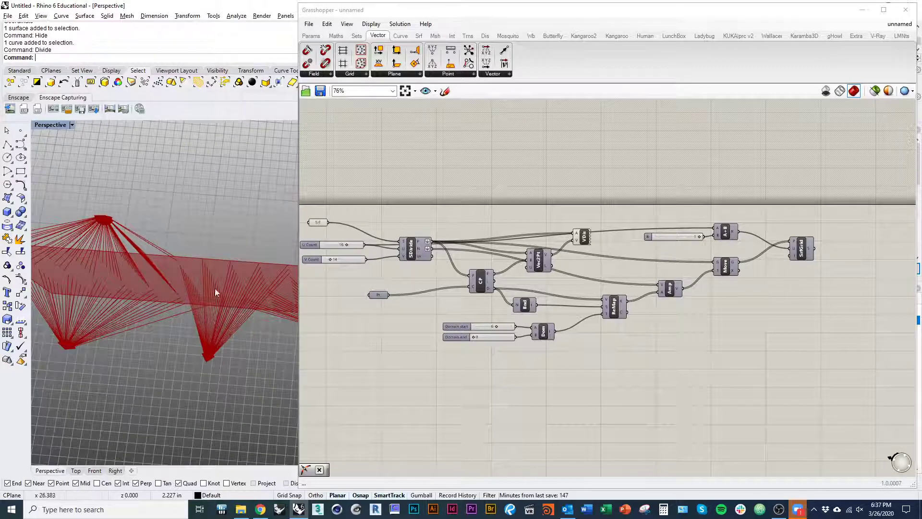
Turn the preview of the attractor Point parameter on and select the parameter for editing its points.
{"action": "right_click_drag", "start_coordinate": [377, 307], "coordinate": [442, 338]}
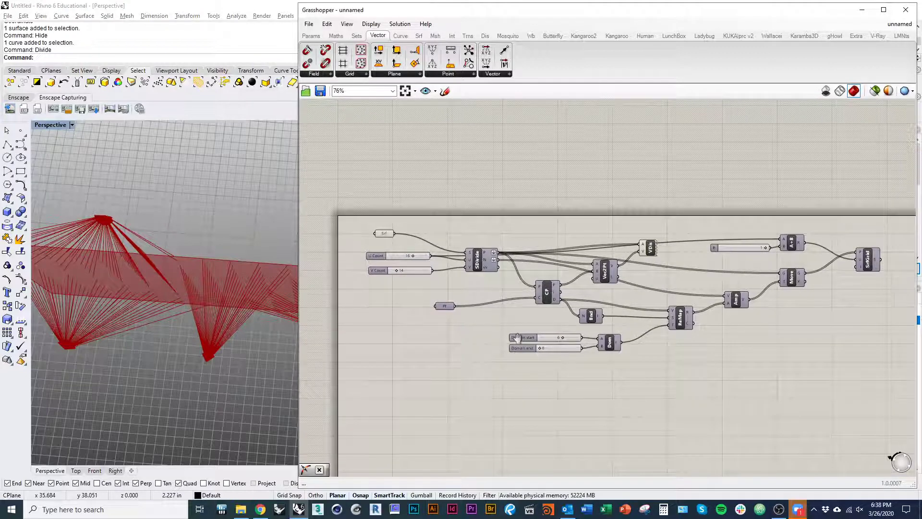
{"action": "right_click_drag", "start_coordinate": [447, 299], "coordinate": [453, 358]}
{"action": "scroll", "coordinate": [453, 358], "scroll_direction": "up", "scroll_amount": 2}
{"action": "left_click", "coordinate": [458, 371]}
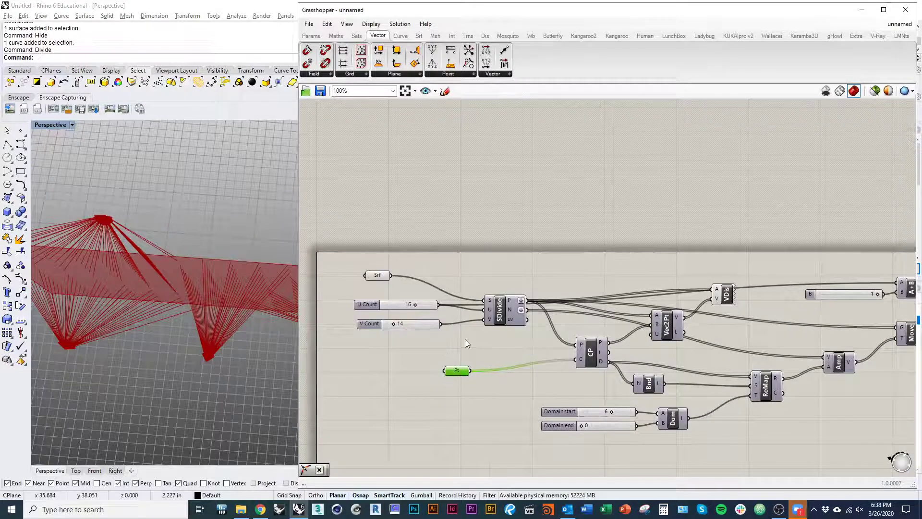
{"action": "right_click", "coordinate": [465, 339]}
{"action": "left_click", "coordinate": [484, 345]}
{"action": "left_click", "coordinate": [474, 397]}
{"action": "left_click", "coordinate": [459, 371]}
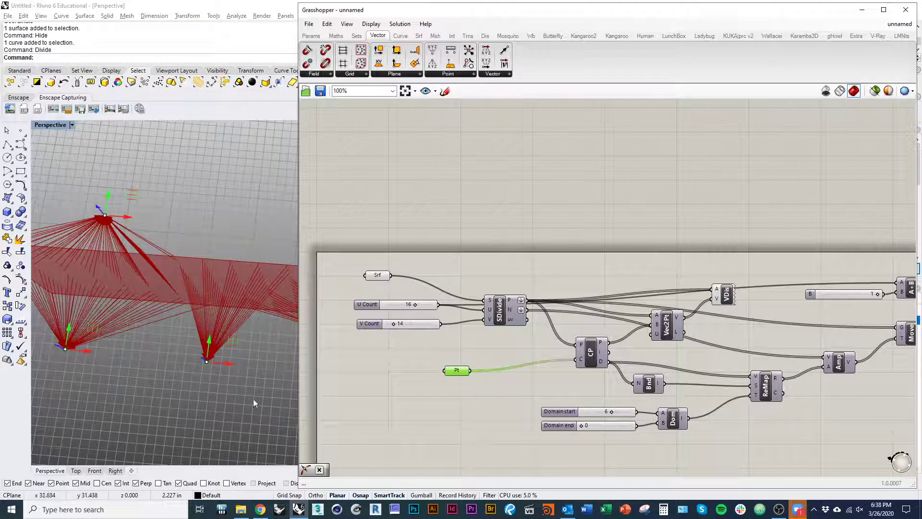
Move the middle attractor point in front of the surface farther away from it and lower it.
{"action": "right_click_drag", "start_coordinate": [254, 399], "coordinate": [235, 372]}
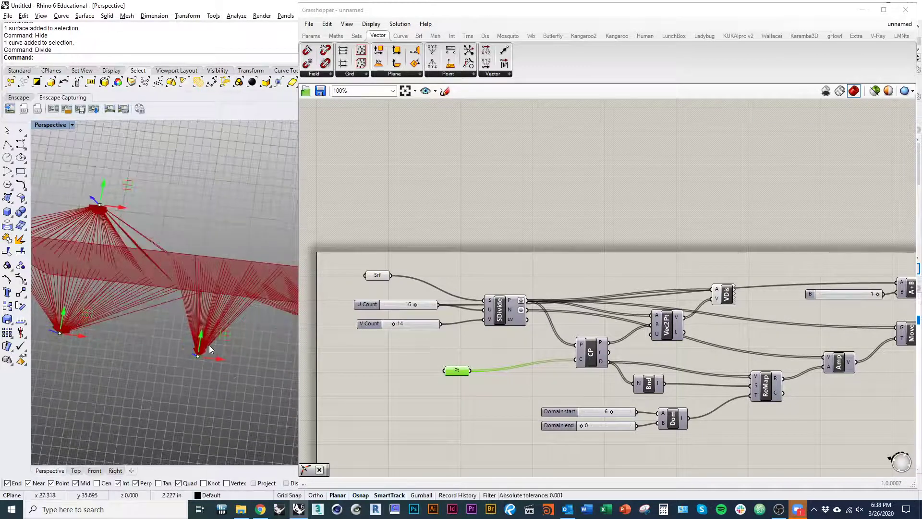
{"action": "left_click_drag", "start_coordinate": [201, 342], "coordinate": [196, 388]}
{"action": "right_click_drag", "start_coordinate": [196, 388], "coordinate": [174, 269]}
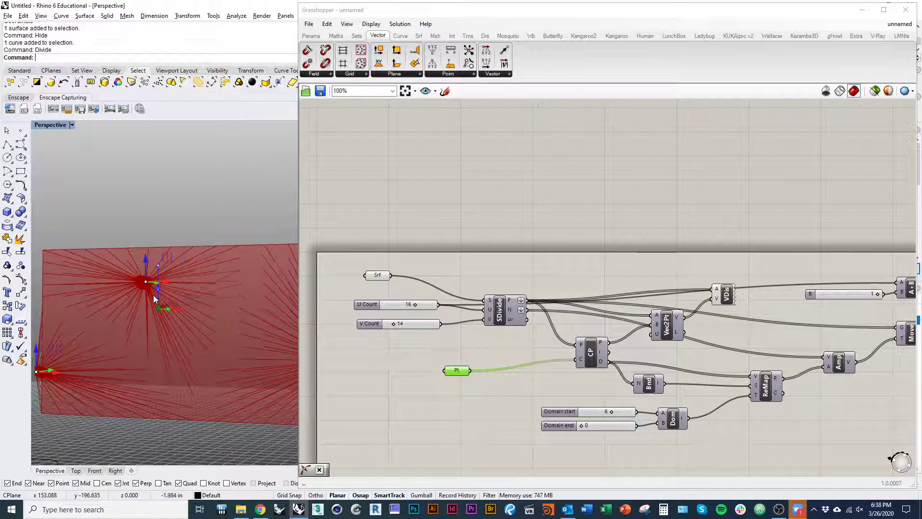
{"action": "left_click_drag", "start_coordinate": [154, 295], "coordinate": [158, 355]}
{"action": "right_click_drag", "start_coordinate": [159, 355], "coordinate": [258, 441]}
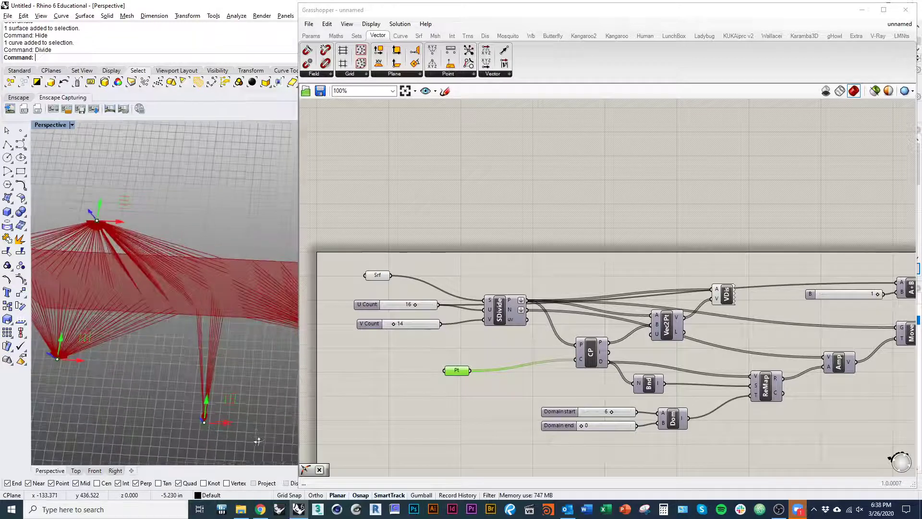
Move the middle front attractor point back toward the surface, raise it, and reposition the neighbouring front attractor point.
{"action": "mouse_move", "coordinate": [208, 405]}
{"action": "left_mouse_down"}
{"action": "mouse_move", "coordinate": [220, 341]}
{"action": "mouse_move", "coordinate": [188, 359]}
{"action": "mouse_move", "coordinate": [101, 357]}
{"action": "mouse_move", "coordinate": [204, 373]}
{"action": "mouse_move", "coordinate": [223, 405]}
{"action": "left_mouse_up"}
{"action": "right_click_drag", "start_coordinate": [223, 405], "coordinate": [177, 323]}
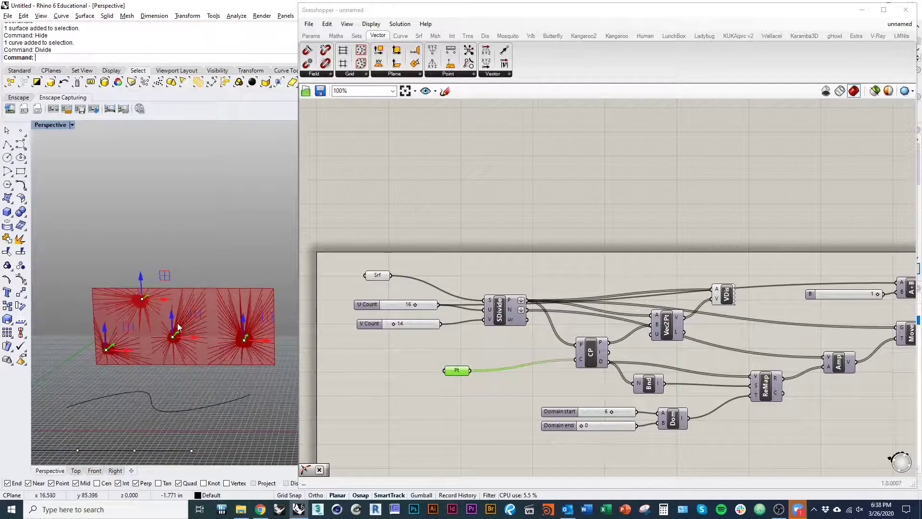
{"action": "left_click_drag", "start_coordinate": [173, 318], "coordinate": [172, 297]}
{"action": "left_click_drag", "start_coordinate": [245, 325], "coordinate": [261, 352]}
{"action": "right_click_drag", "start_coordinate": [183, 318], "coordinate": [209, 385]}
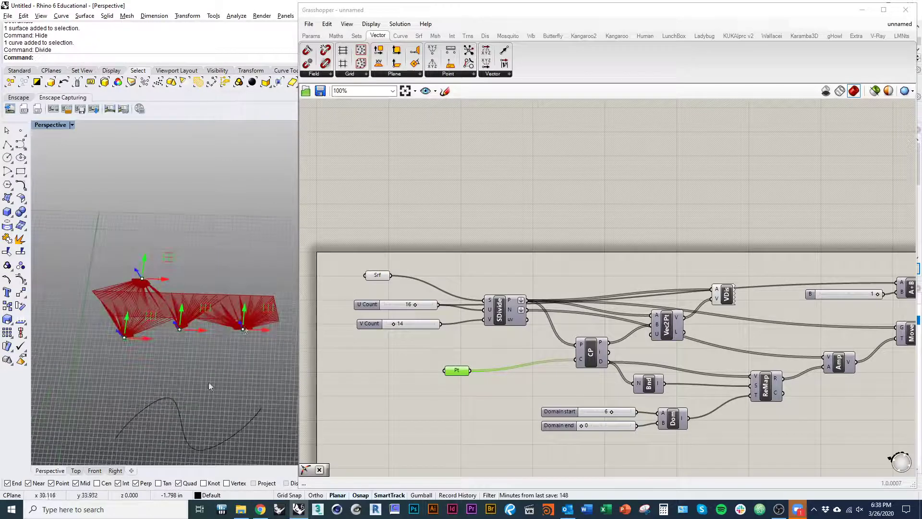
Move the front attractor point at the surface's right end slightly farther out and finish editing the attractor points.
{"action": "mouse_move", "coordinate": [245, 321]}
{"action": "left_mouse_down"}
{"action": "mouse_move", "coordinate": [247, 340]}
{"action": "mouse_move", "coordinate": [248, 329]}
{"action": "left_mouse_up"}
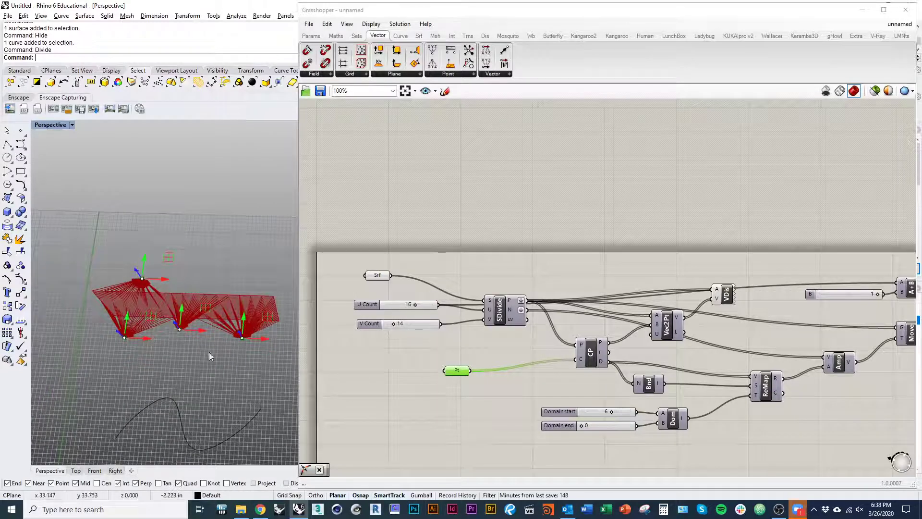
{"action": "right_click_drag", "start_coordinate": [181, 318], "coordinate": [208, 258]}
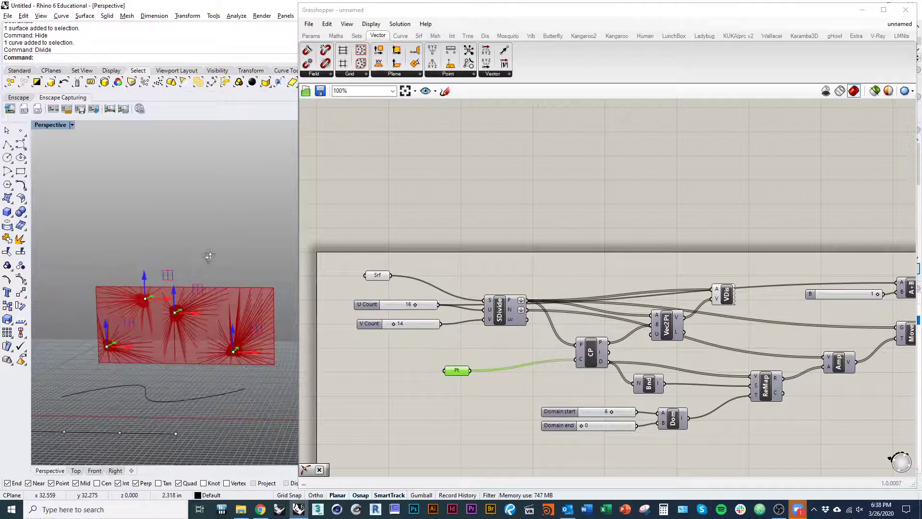
{"action": "left_click", "coordinate": [391, 427]}
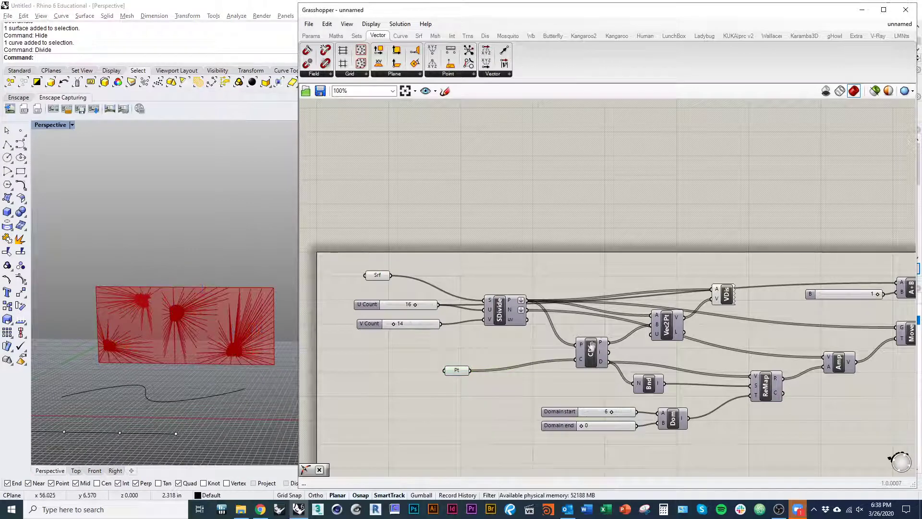
Connect the Vector output of Vector 2Pt to the Vector input of Amplitude, replacing the Length connection.
{"action": "right_click_drag", "start_coordinate": [591, 347], "coordinate": [519, 373]}
{"action": "right_click_drag", "start_coordinate": [193, 307], "coordinate": [216, 332]}
{"action": "scroll", "coordinate": [176, 301], "scroll_direction": "up", "scroll_amount": 3}
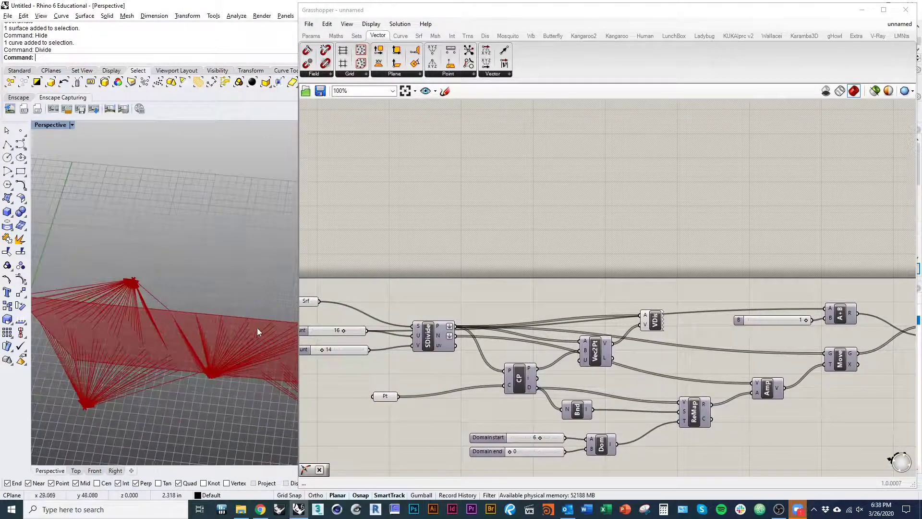
{"action": "right_click_drag", "start_coordinate": [748, 338], "coordinate": [792, 335]}
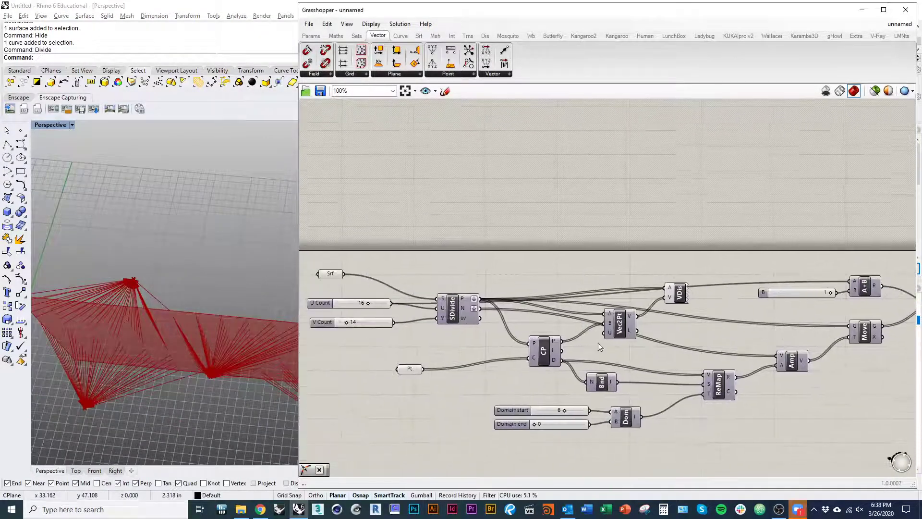
{"action": "right_click_drag", "start_coordinate": [696, 330], "coordinate": [545, 327]}
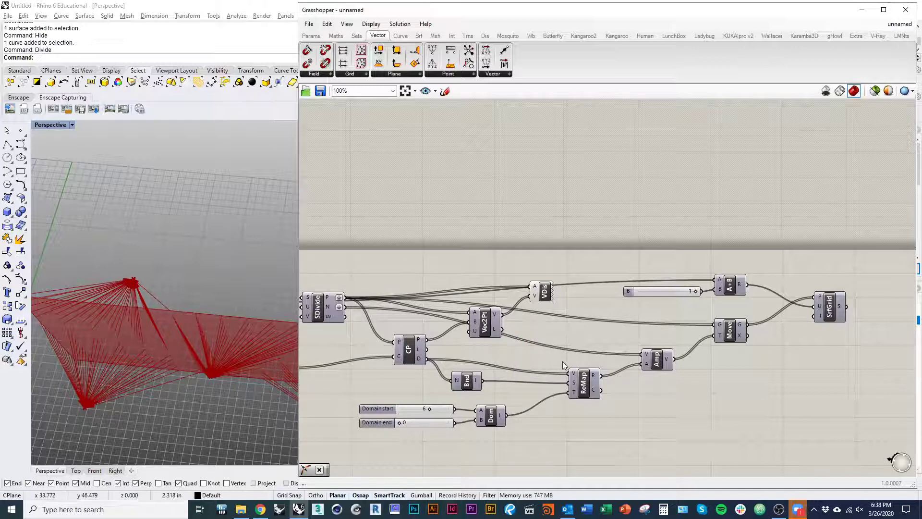
{"action": "right_click_drag", "start_coordinate": [513, 321], "coordinate": [494, 318]}
{"action": "left_click_drag", "start_coordinate": [504, 325], "coordinate": [623, 351]}
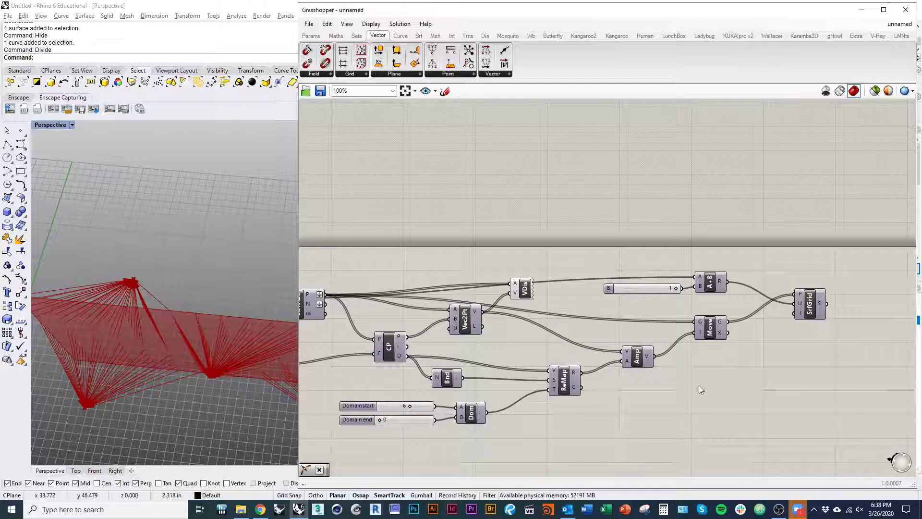
Turn the preview of the original Surface parameter off and back on.
{"action": "right_click_drag", "start_coordinate": [698, 385], "coordinate": [887, 399]}
{"action": "left_click_drag", "start_coordinate": [423, 254], "coordinate": [347, 306]}
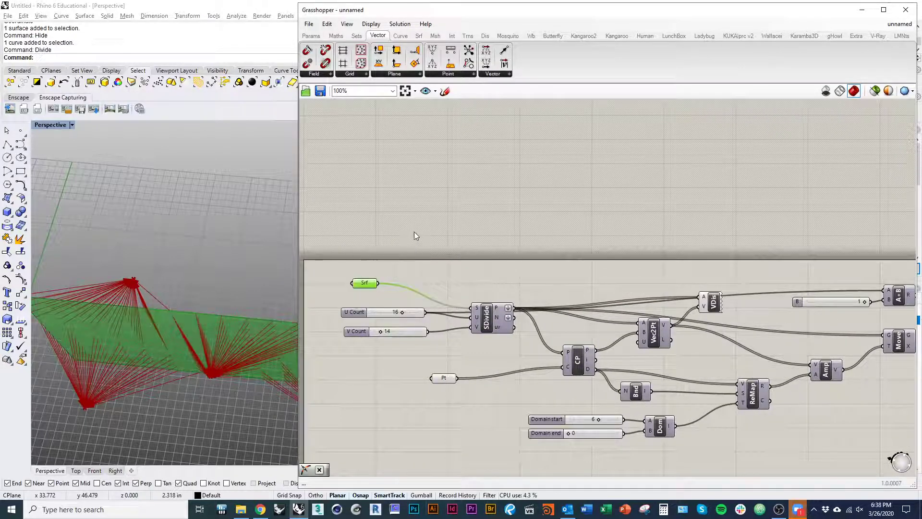
{"action": "right_click", "coordinate": [413, 231]}
{"action": "left_click", "coordinate": [439, 245]}
{"action": "left_click", "coordinate": [711, 306]}
{"action": "right_click", "coordinate": [643, 238]}
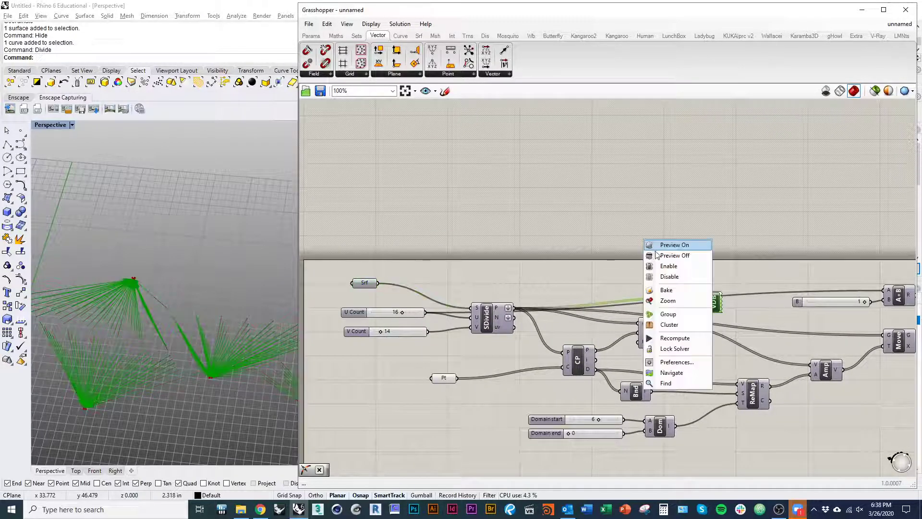
{"action": "left_click", "coordinate": [537, 255]}
{"action": "left_click_drag", "start_coordinate": [398, 276], "coordinate": [346, 303]}
{"action": "right_click", "coordinate": [400, 247]}
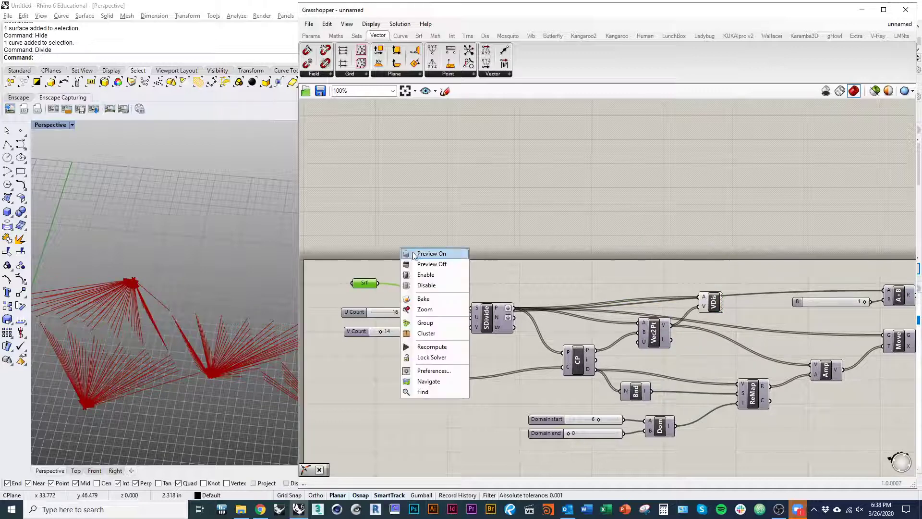
{"action": "left_click", "coordinate": [417, 254]}
Place Vector Display above the Addition component and feed its vector input from the Amplitude output.
{"action": "right_click_drag", "start_coordinate": [701, 310], "coordinate": [520, 300]}
{"action": "left_click_drag", "start_coordinate": [520, 300], "coordinate": [713, 244]}
{"action": "left_click_drag", "start_coordinate": [725, 315], "coordinate": [723, 259]}
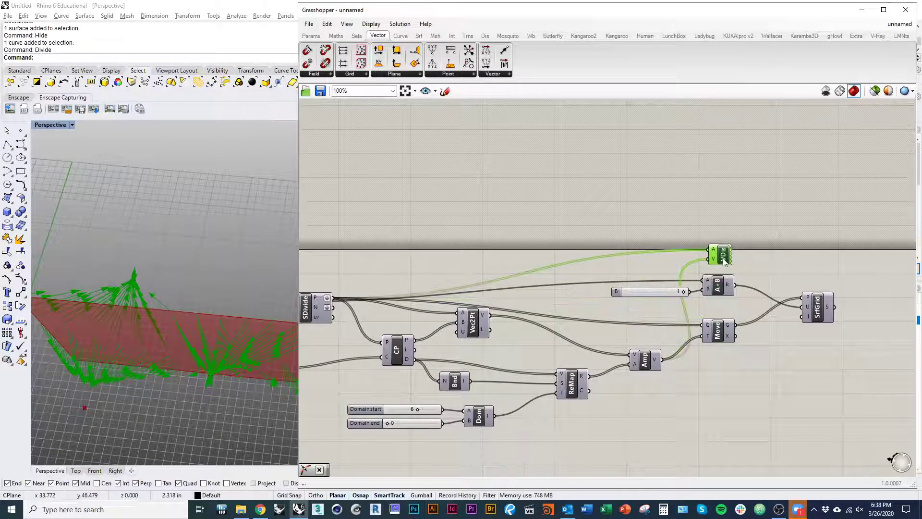
Examine the amplified vectors around the attractor points and set the Domain start slider to 4.
{"action": "right_click_drag", "start_coordinate": [165, 279], "coordinate": [183, 291]}
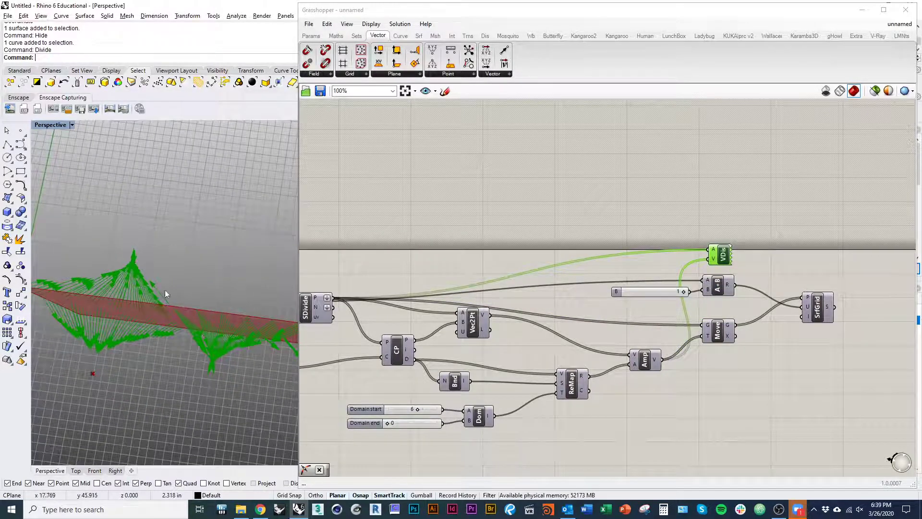
{"action": "right_click_drag", "start_coordinate": [216, 428], "coordinate": [212, 449]}
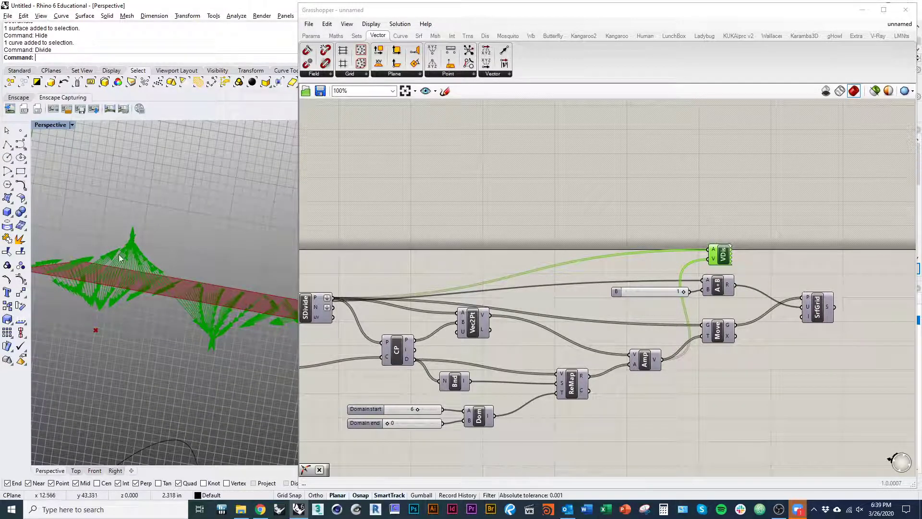
{"action": "scroll", "coordinate": [378, 446], "scroll_direction": "up", "scroll_amount": 5}
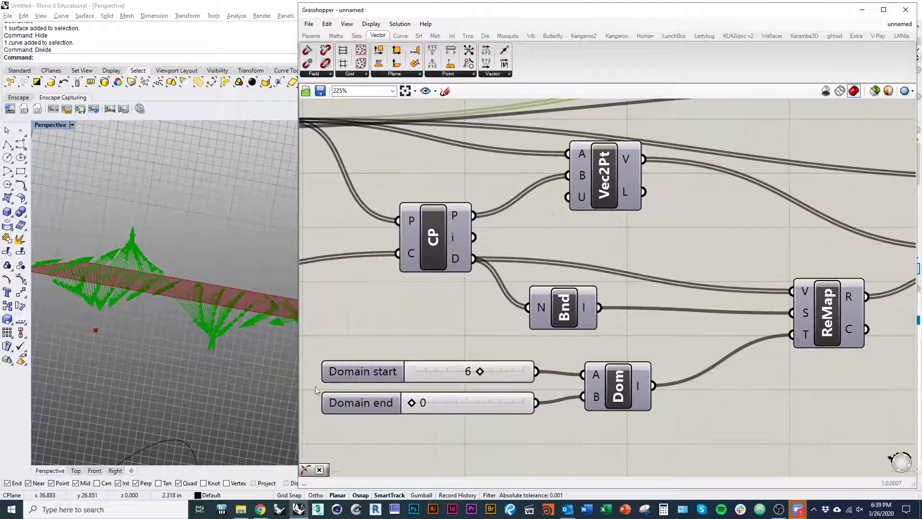
{"action": "scroll", "coordinate": [100, 282], "scroll_direction": "up", "scroll_amount": 5}
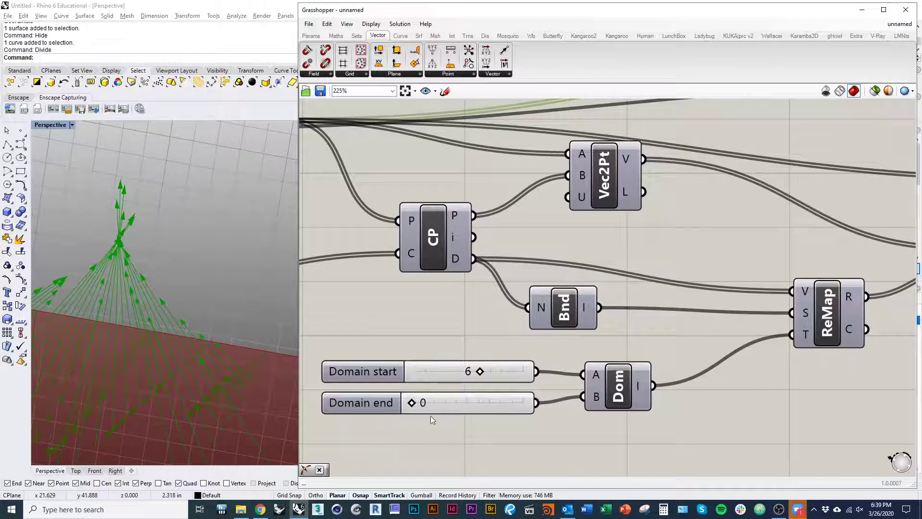
{"action": "right_click_drag", "start_coordinate": [443, 434], "coordinate": [524, 434]}
{"action": "scroll", "coordinate": [144, 342], "scroll_direction": "down", "scroll_amount": 5}
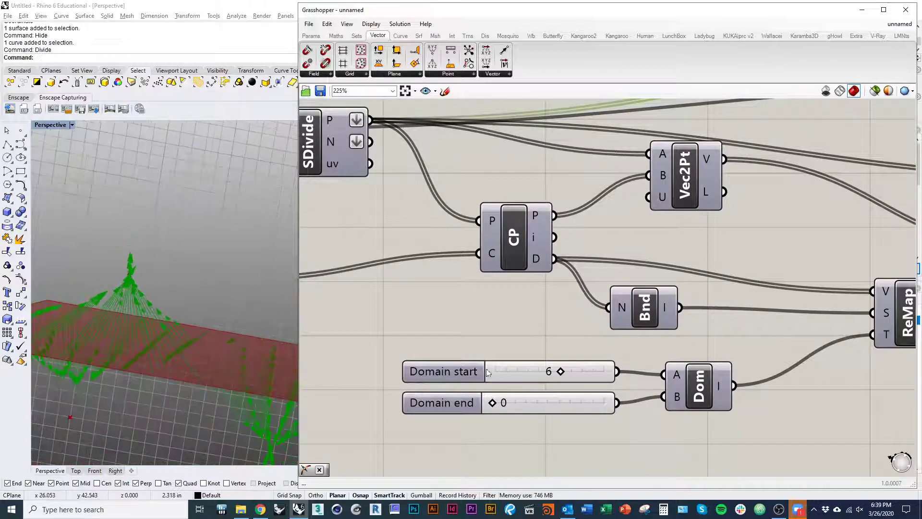
{"action": "left_click_drag", "start_coordinate": [557, 373], "coordinate": [543, 378]}
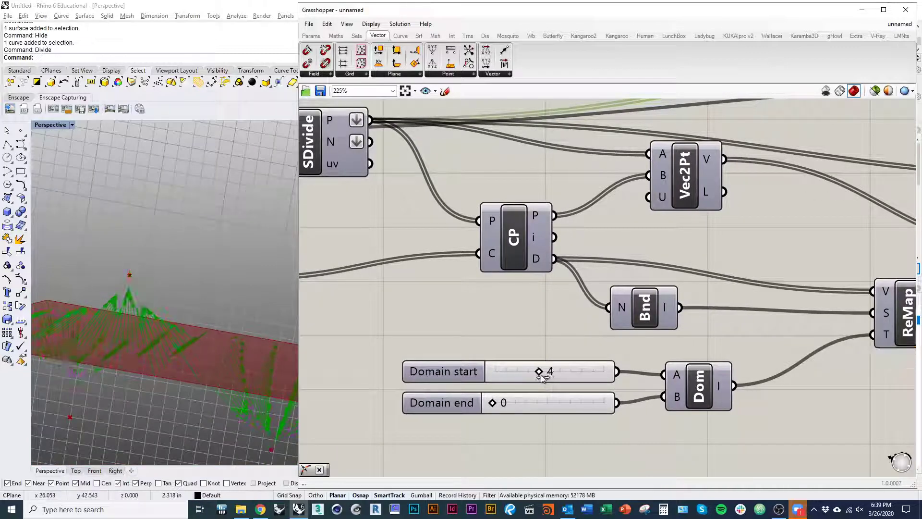
{"action": "right_click_drag", "start_coordinate": [135, 385], "coordinate": [265, 402]}
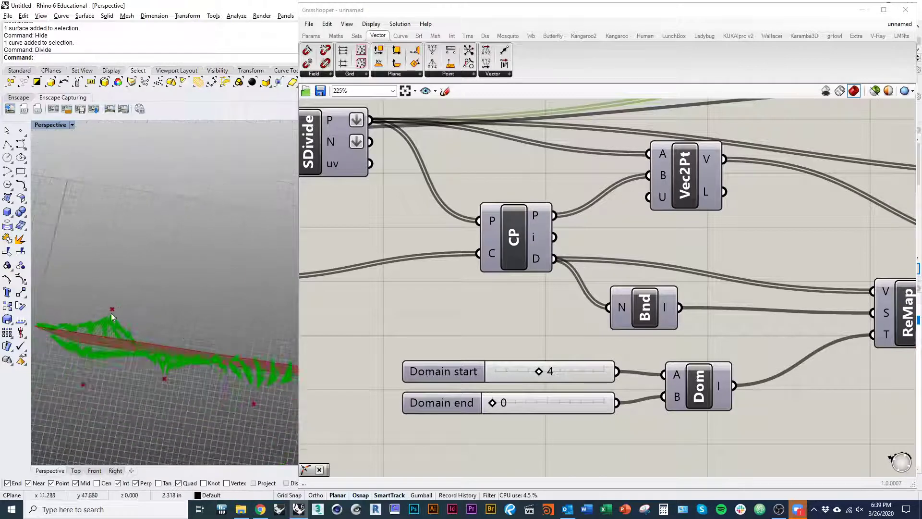
{"action": "left_click", "coordinate": [435, 346]}
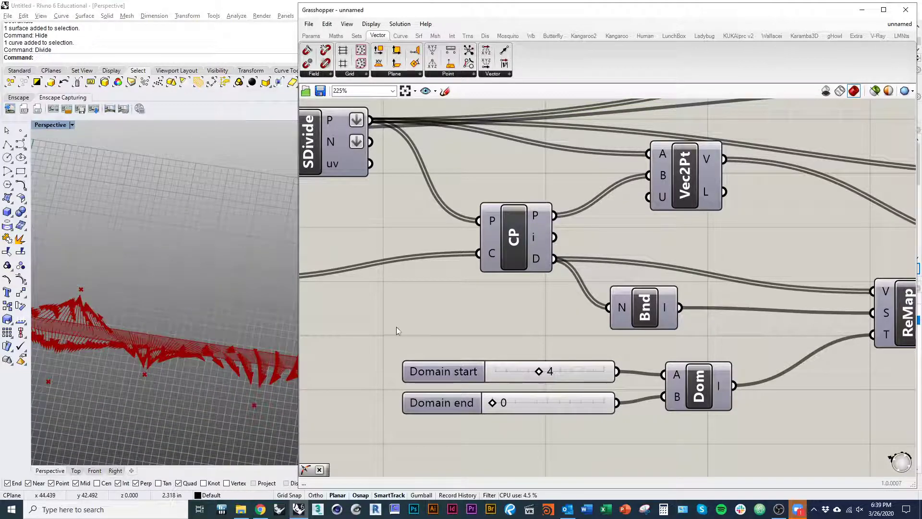
Set the Domain start slider to 10 and examine how far the vectors extend past the attractor points.
{"action": "scroll", "coordinate": [400, 326], "scroll_direction": "down", "scroll_amount": 3}
{"action": "right_click_drag", "start_coordinate": [741, 354], "coordinate": [604, 379]}
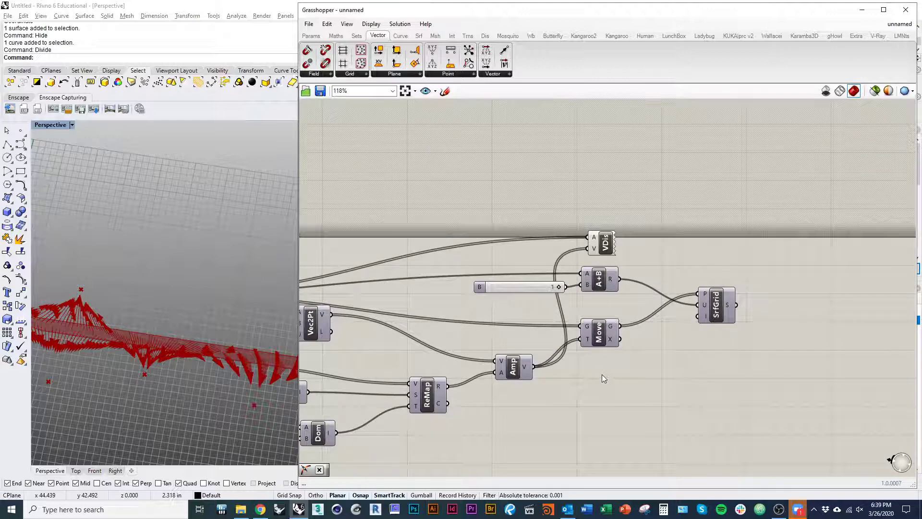
{"action": "left_click", "coordinate": [716, 310]}
{"action": "right_click_drag", "start_coordinate": [412, 369], "coordinate": [723, 369]}
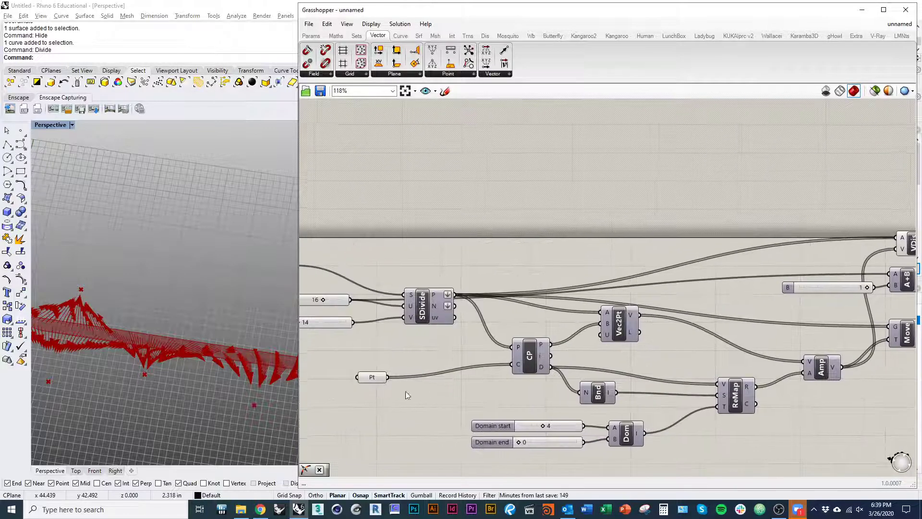
{"action": "scroll", "coordinate": [531, 438], "scroll_direction": "up", "scroll_amount": 2}
{"action": "scroll", "coordinate": [532, 441], "scroll_direction": "up", "scroll_amount": 2}
{"action": "left_click_drag", "start_coordinate": [560, 409], "coordinate": [636, 409]}
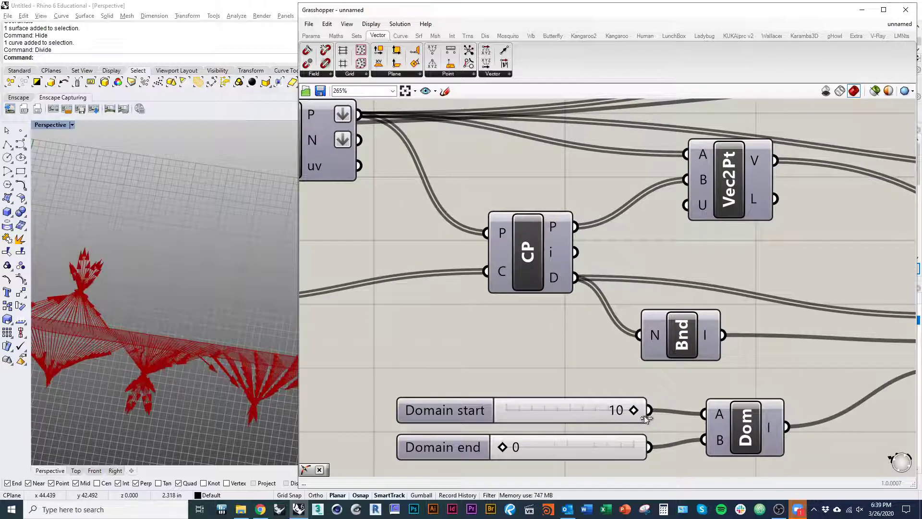
{"action": "scroll", "coordinate": [174, 398], "scroll_direction": "up", "scroll_amount": 5}
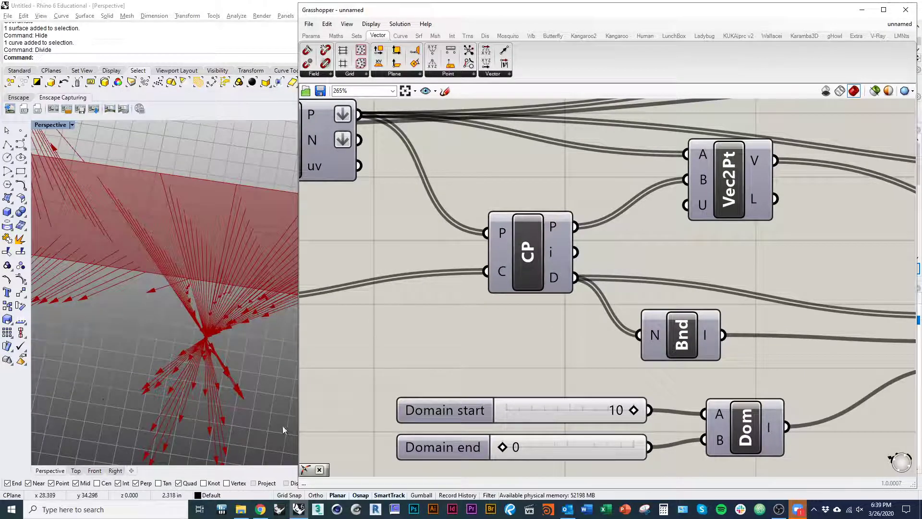
Turn on the preview of the Surface From Points component and view the deformed surface.
{"action": "right_click_drag", "start_coordinate": [614, 388], "coordinate": [420, 355]}
{"action": "scroll", "coordinate": [420, 354], "scroll_direction": "down", "scroll_amount": 5}
{"action": "right_click_drag", "start_coordinate": [603, 350], "coordinate": [448, 363]}
{"action": "left_click", "coordinate": [731, 256]}
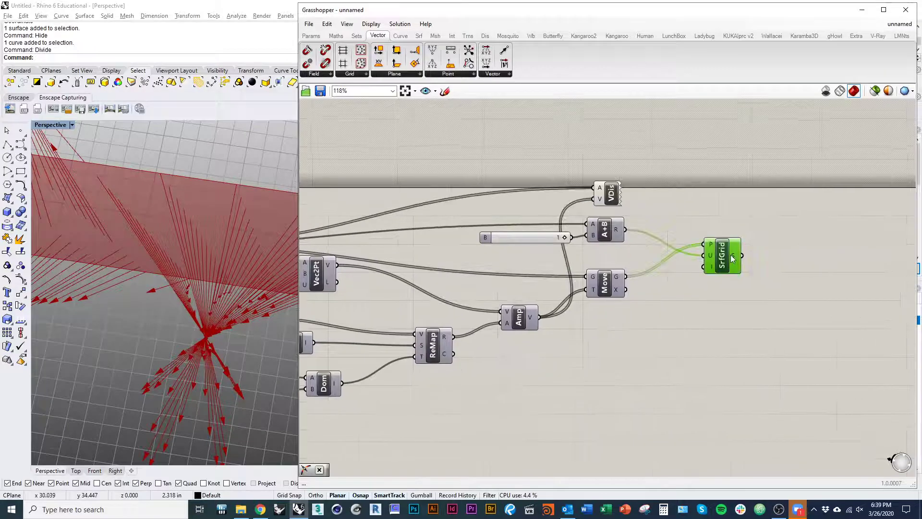
{"action": "middle_click", "coordinate": [731, 258]}
{"action": "left_click", "coordinate": [733, 216]}
{"action": "right_click_drag", "start_coordinate": [188, 434], "coordinate": [188, 273]}
{"action": "scroll", "coordinate": [545, 292], "scroll_direction": "down", "scroll_amount": 3}
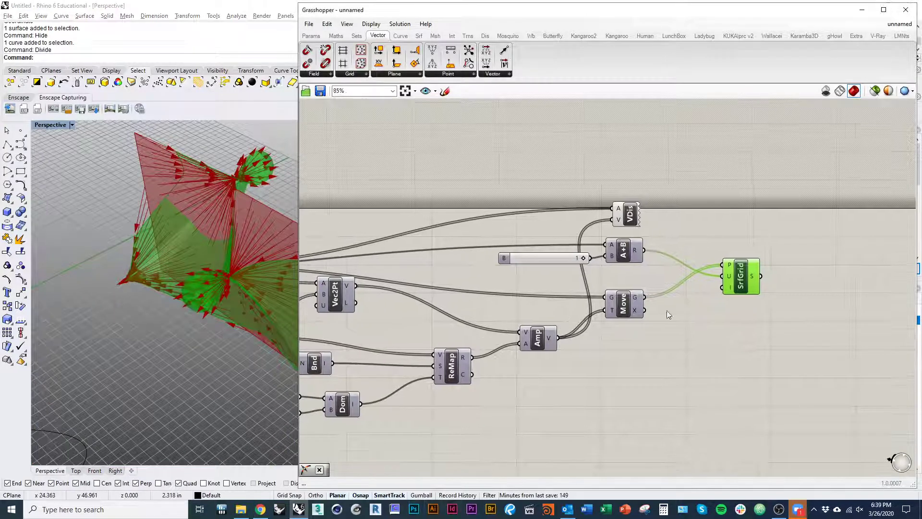
Turn off the preview of the original Surface parameter feeding the surface division.
{"action": "left_click_drag", "start_coordinate": [753, 233], "coordinate": [582, 333]}
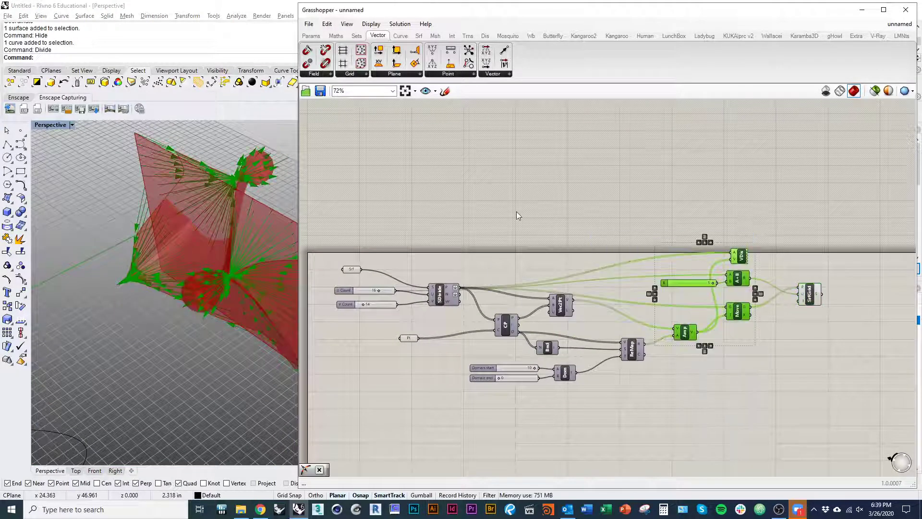
{"action": "left_click_drag", "start_coordinate": [449, 243], "coordinate": [319, 304]}
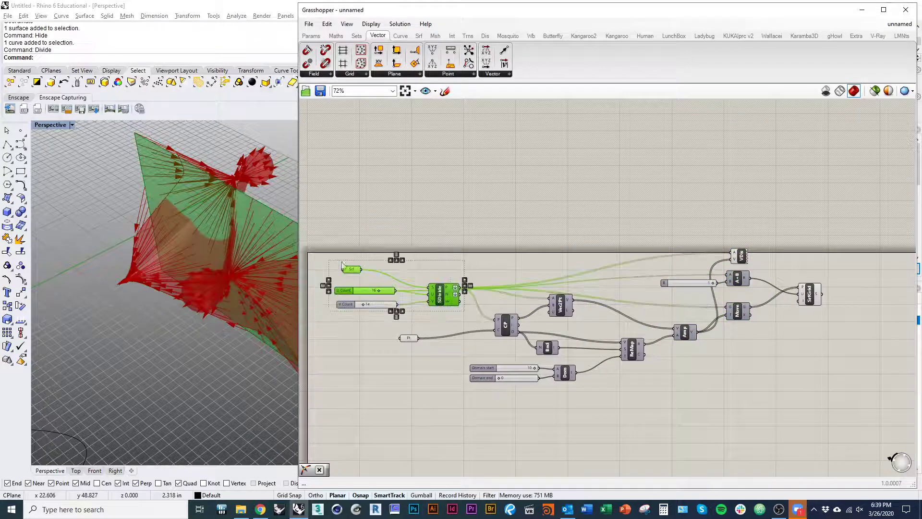
{"action": "right_click", "coordinate": [406, 238]}
{"action": "left_click", "coordinate": [421, 255]}
{"action": "left_click", "coordinate": [424, 260]}
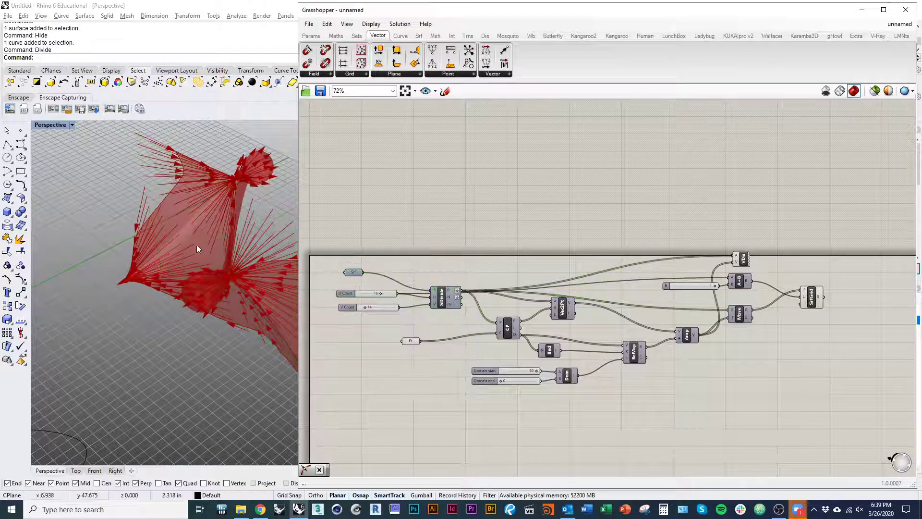
{"action": "right_click_drag", "start_coordinate": [197, 243], "coordinate": [427, 338]}
Turn off the preview of the Vector Display component and view the rebuilt surface alone.
{"action": "left_click", "coordinate": [744, 260]}
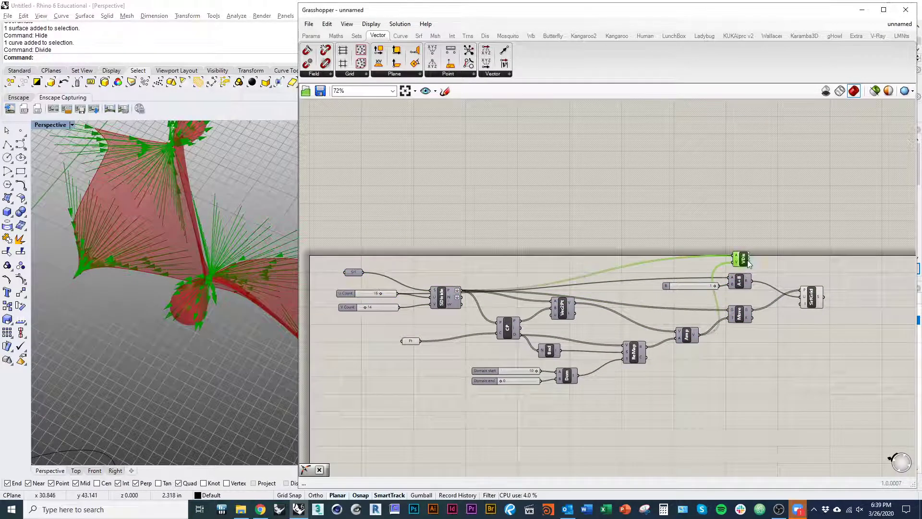
{"action": "right_click", "coordinate": [744, 233]}
{"action": "left_click", "coordinate": [762, 249]}
{"action": "right_click_drag", "start_coordinate": [230, 365], "coordinate": [165, 385]}
Select the attractor Point parameter, reposition the right-end and middle front attractor points, and finish editing them.
{"action": "left_click", "coordinate": [411, 341]}
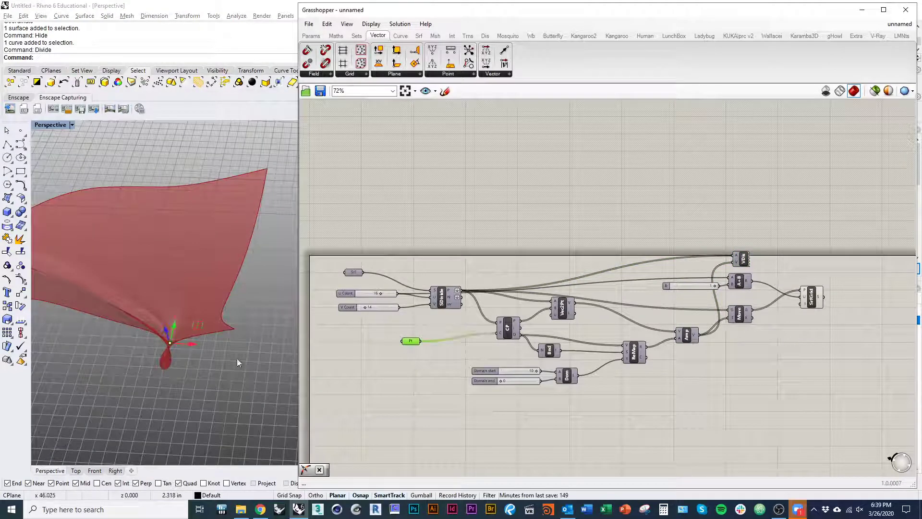
{"action": "left_click", "coordinate": [174, 337]}
{"action": "mouse_move", "coordinate": [174, 339]}
{"action": "left_mouse_down"}
{"action": "mouse_move", "coordinate": [175, 359]}
{"action": "mouse_move", "coordinate": [186, 327]}
{"action": "left_mouse_up"}
{"action": "right_click_drag", "start_coordinate": [221, 388], "coordinate": [66, 362]}
{"action": "scroll", "coordinate": [65, 362], "scroll_direction": "up", "scroll_amount": 4}
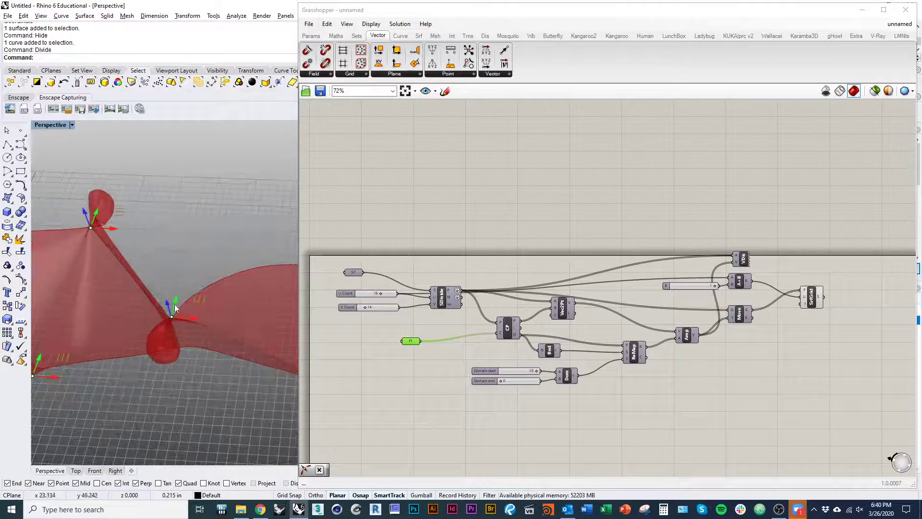
{"action": "left_click_drag", "start_coordinate": [175, 302], "coordinate": [194, 312]}
{"action": "left_click", "coordinate": [449, 416]}
Set the Domain start slider to 5 and examine the surface around the attractor points.
{"action": "scroll", "coordinate": [545, 394], "scroll_direction": "up", "scroll_amount": 5}
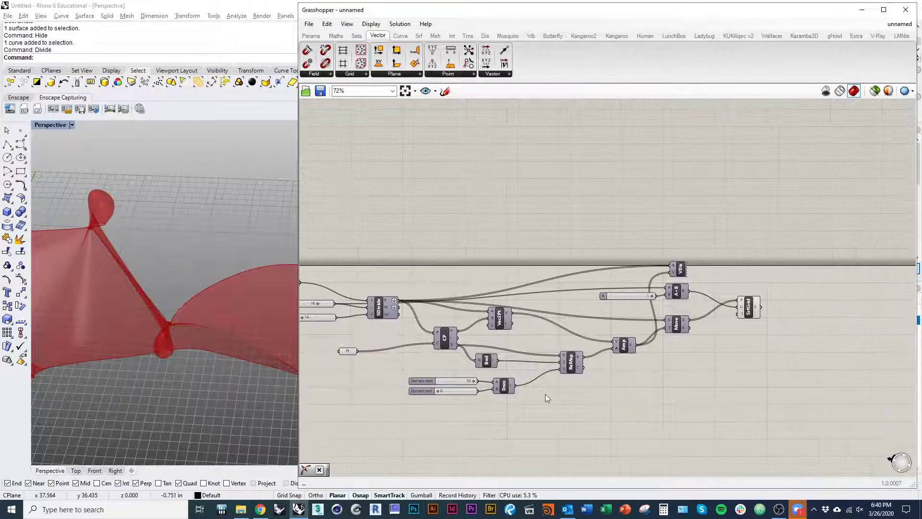
{"action": "left_click_drag", "start_coordinate": [458, 365], "coordinate": [414, 369]}
{"action": "right_click_drag", "start_coordinate": [219, 336], "coordinate": [377, 341]}
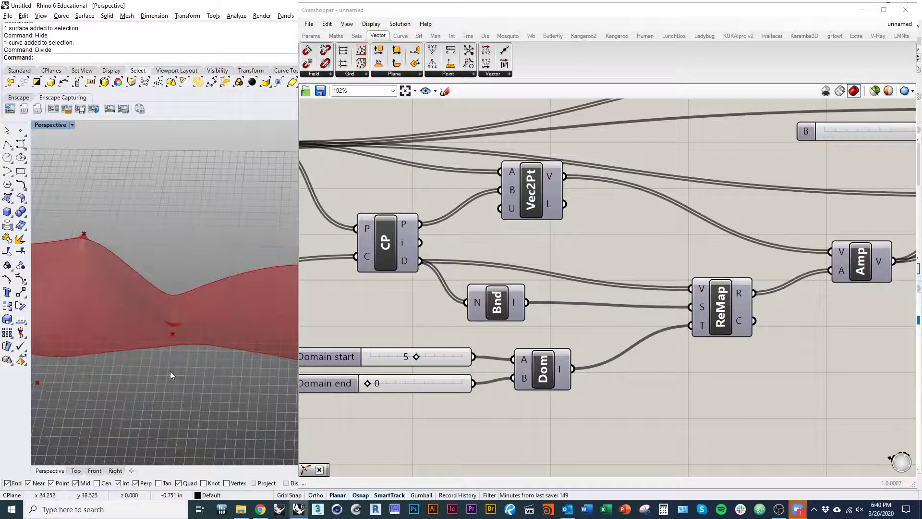
{"action": "right_click_drag", "start_coordinate": [171, 373], "coordinate": [184, 351]}
Set the Domain start slider to 6 for the remapped attractor distances.
{"action": "right_click_drag", "start_coordinate": [412, 392], "coordinate": [554, 424]}
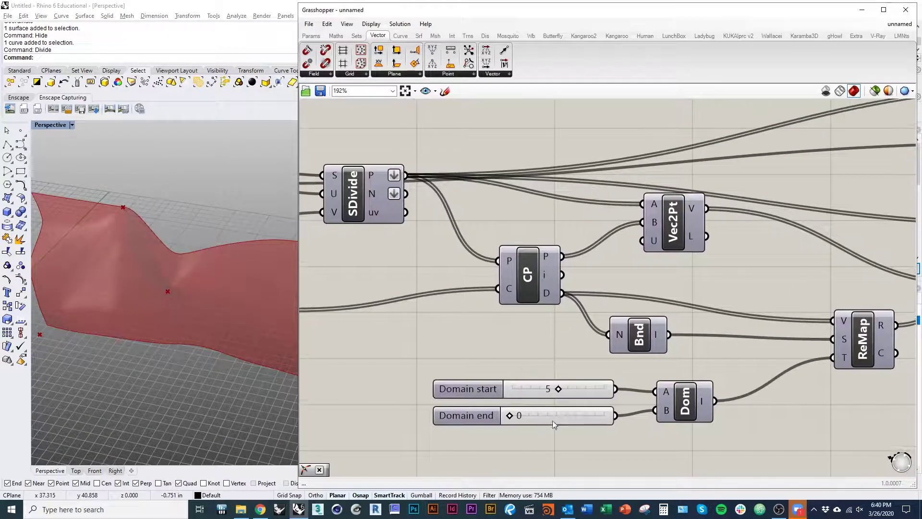
{"action": "right_click_drag", "start_coordinate": [195, 338], "coordinate": [242, 345]}
{"action": "right_click_drag", "start_coordinate": [560, 389], "coordinate": [589, 373]}
{"action": "left_click_drag", "start_coordinate": [588, 372], "coordinate": [597, 371]}
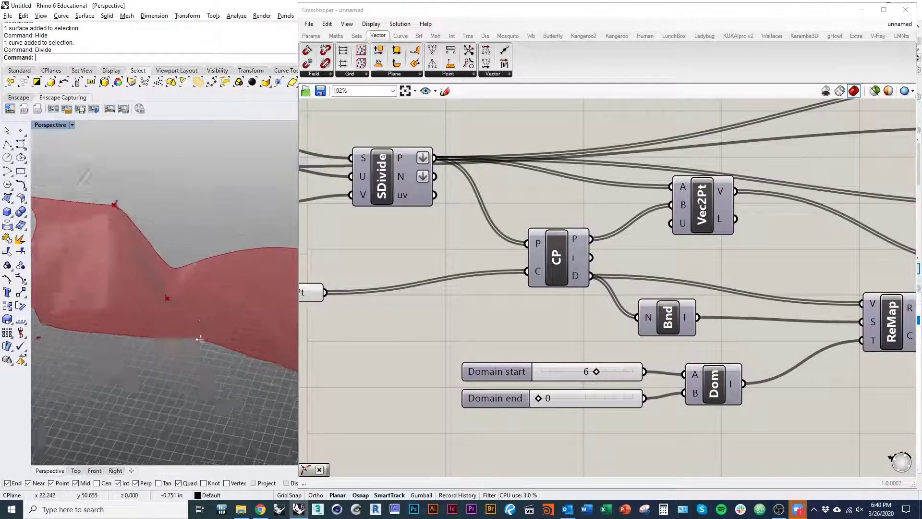
Select the attractor Point parameter and pull the back, middle front and left front attractor points away from the surface along Y.
{"action": "scroll", "coordinate": [419, 326], "scroll_direction": "down", "scroll_amount": 1}
{"action": "right_click_drag", "start_coordinate": [338, 314], "coordinate": [529, 370]}
{"action": "left_click", "coordinate": [508, 354]}
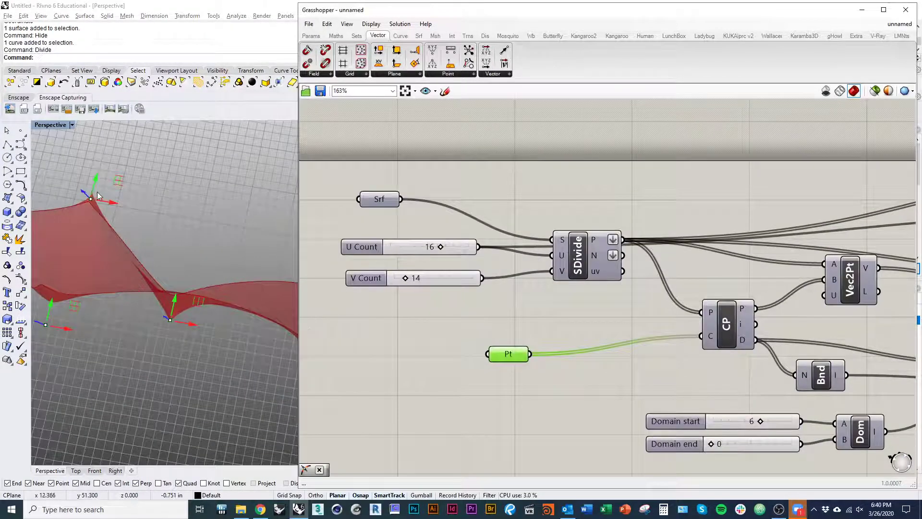
{"action": "left_click_drag", "start_coordinate": [95, 187], "coordinate": [175, 178]}
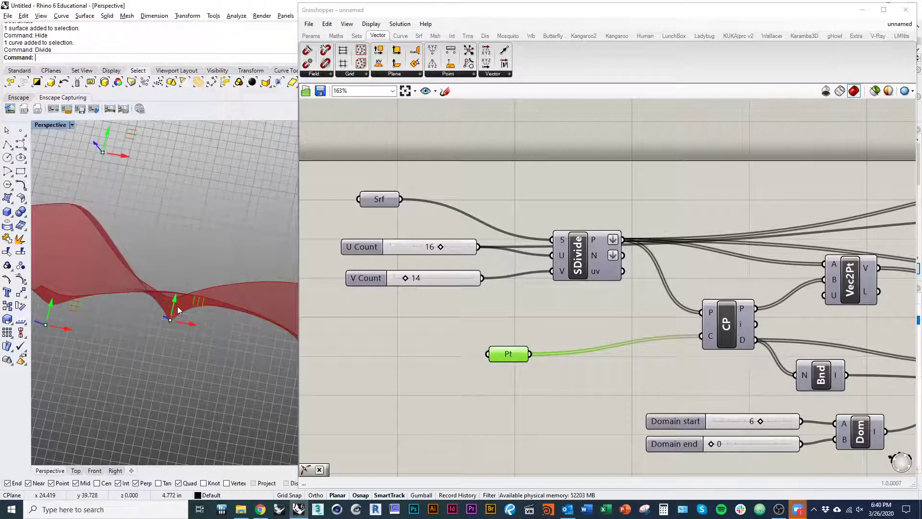
{"action": "mouse_move", "coordinate": [178, 310]}
{"action": "left_mouse_down"}
{"action": "mouse_move", "coordinate": [175, 341]}
{"action": "mouse_move", "coordinate": [188, 316]}
{"action": "mouse_move", "coordinate": [186, 323]}
{"action": "left_mouse_up"}
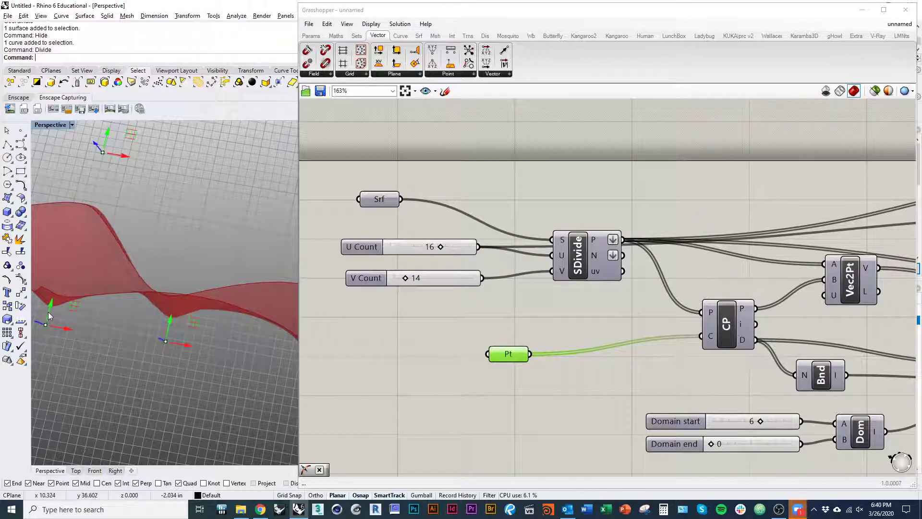
{"action": "left_click_drag", "start_coordinate": [48, 316], "coordinate": [75, 333]}
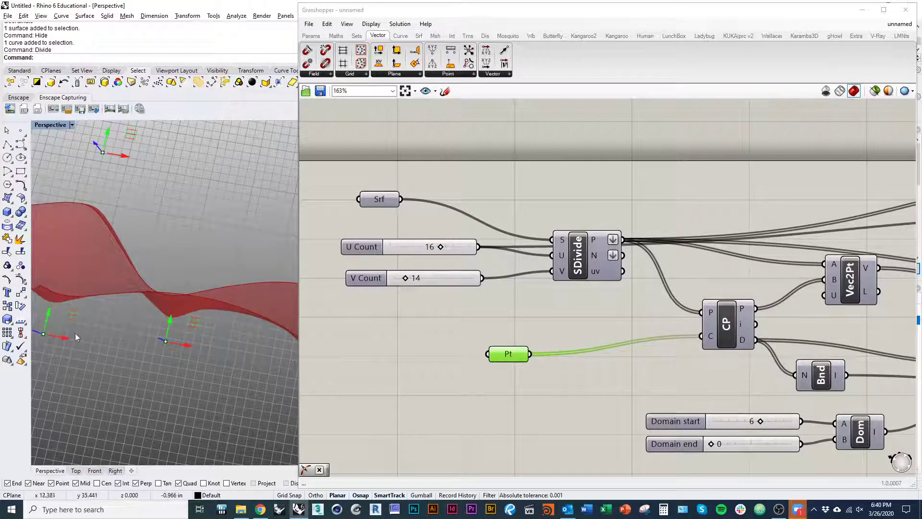
Move the front attractor points toward the surface's right end farther out from it along the Y axis.
{"action": "right_click_drag", "start_coordinate": [74, 333], "coordinate": [192, 316]}
{"action": "mouse_move", "coordinate": [156, 317]}
{"action": "left_mouse_down"}
{"action": "mouse_move", "coordinate": [148, 343]}
{"action": "mouse_move", "coordinate": [152, 333]}
{"action": "left_mouse_up"}
{"action": "scroll", "coordinate": [226, 354], "scroll_direction": "down", "scroll_amount": 6}
{"action": "scroll", "coordinate": [116, 379], "scroll_direction": "up", "scroll_amount": 6}
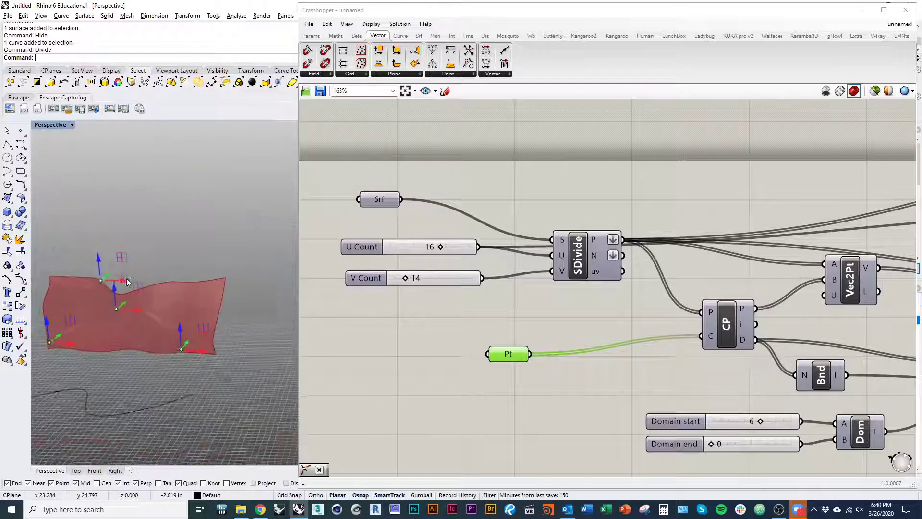
{"action": "left_click_drag", "start_coordinate": [111, 412], "coordinate": [105, 422]}
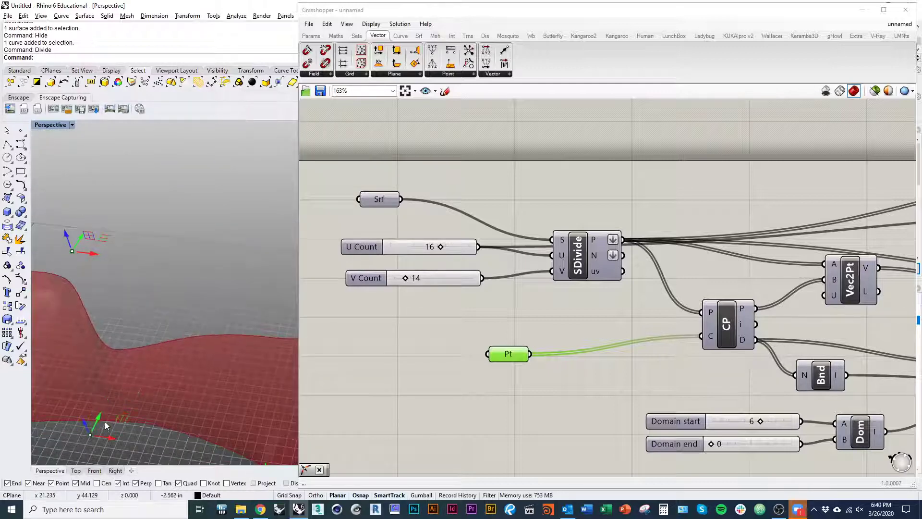
Set the Domain start slider to 4, finish editing the attractor points and view the whole rebuilt surface.
{"action": "scroll", "coordinate": [175, 358], "scroll_direction": "down", "scroll_amount": 6}
{"action": "right_click_drag", "start_coordinate": [175, 358], "coordinate": [176, 422]}
{"action": "right_click_drag", "start_coordinate": [630, 429], "coordinate": [600, 356]}
{"action": "scroll", "coordinate": [601, 357], "scroll_direction": "up", "scroll_amount": 3}
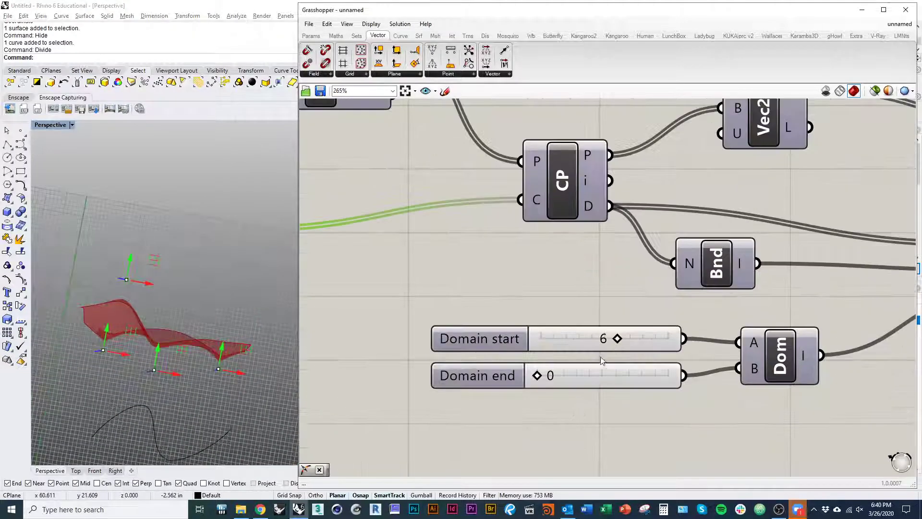
{"action": "left_click_drag", "start_coordinate": [615, 338], "coordinate": [595, 341]}
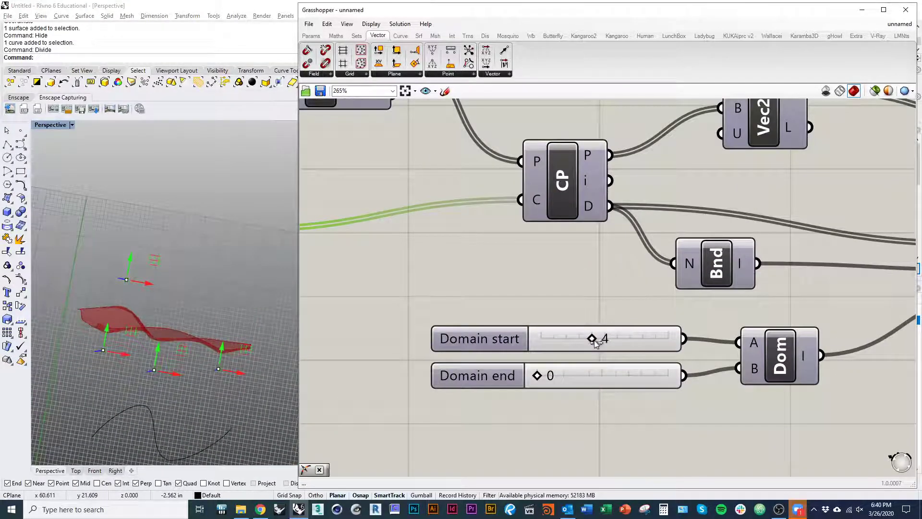
{"action": "left_click", "coordinate": [513, 434]}
{"action": "right_click_drag", "start_coordinate": [236, 423], "coordinate": [224, 336]}
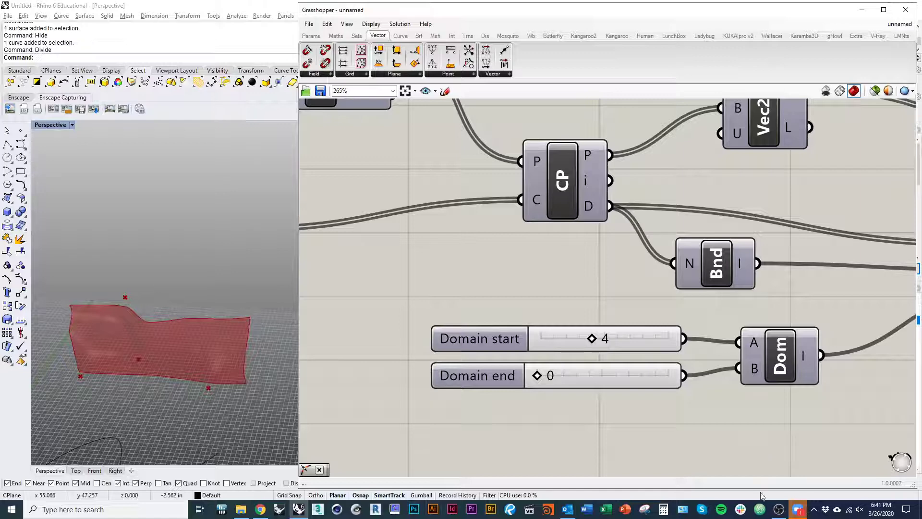
{"action": "left_click", "coordinate": [778, 509]}
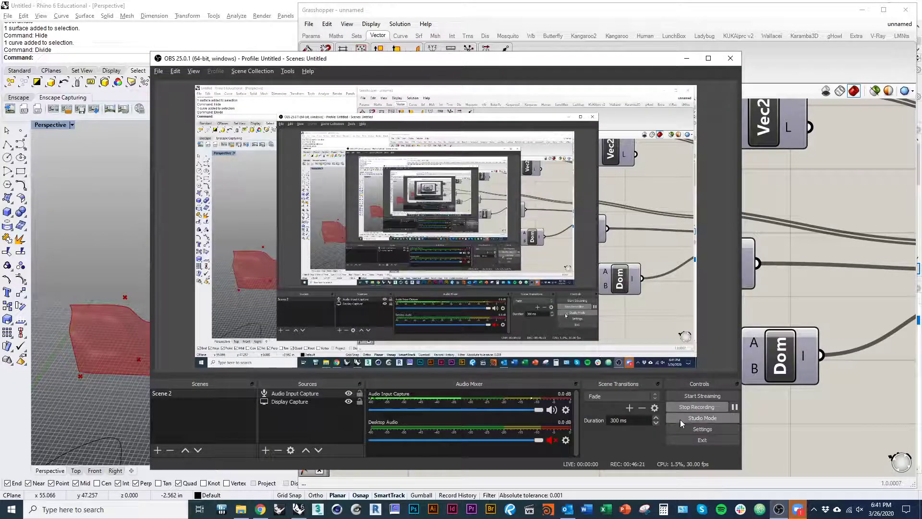